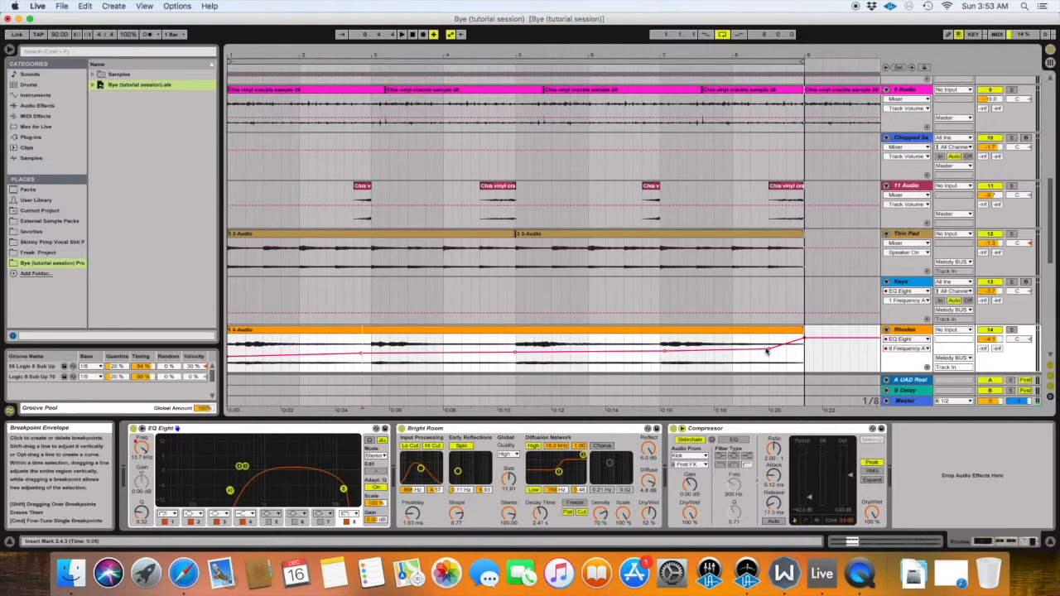
Step: Move the eight-bar loop region so that it spans bars 9 to 17
{"action": "scroll", "coordinate": [766, 351], "scroll_direction": "up", "scroll_amount": 3}
{"action": "scroll", "coordinate": [315, 65], "scroll_direction": "down", "scroll_amount": 5}
{"action": "left_click_drag", "start_coordinate": [315, 64], "coordinate": [580, 68]}
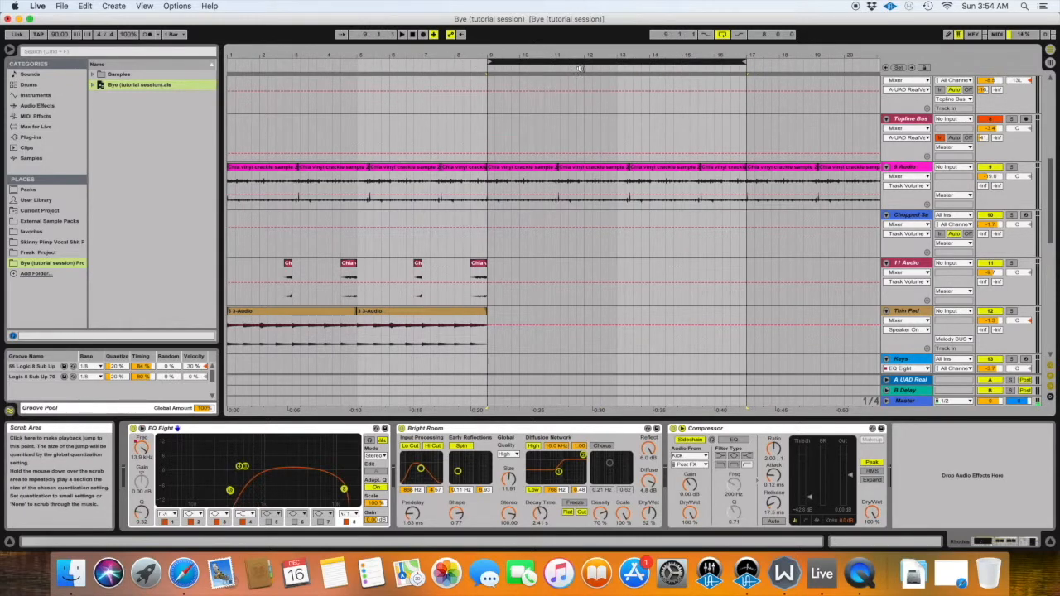
{"action": "left_click", "coordinate": [572, 58]}
{"action": "left_click", "coordinate": [476, 221]}
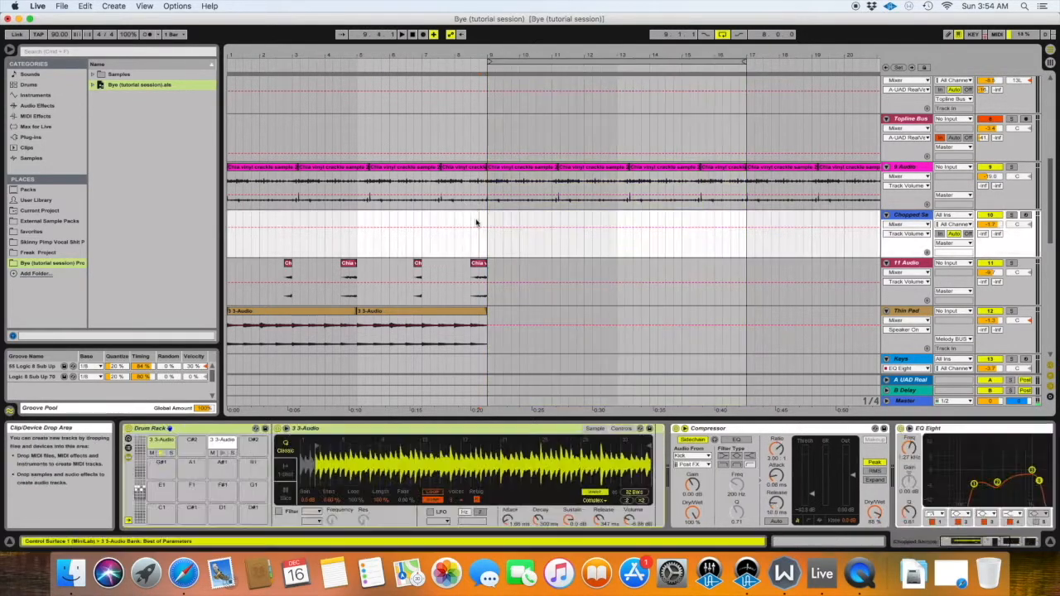
Step: Duplicate the vinyl crackle clips on the 11 Audio track from bars 1–9 into bars 9–17 and delete the originals
{"action": "scroll", "coordinate": [598, 286], "scroll_direction": "down", "scroll_amount": 1}
{"action": "scroll", "coordinate": [596, 286], "scroll_direction": "up", "scroll_amount": 5}
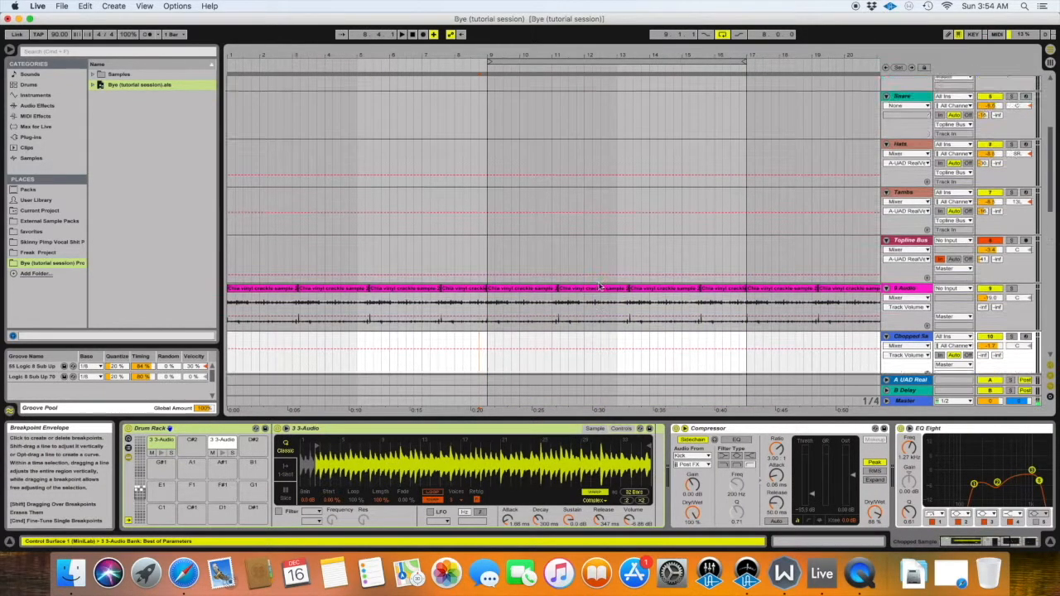
{"action": "scroll", "coordinate": [596, 286], "scroll_direction": "down", "scroll_amount": 5}
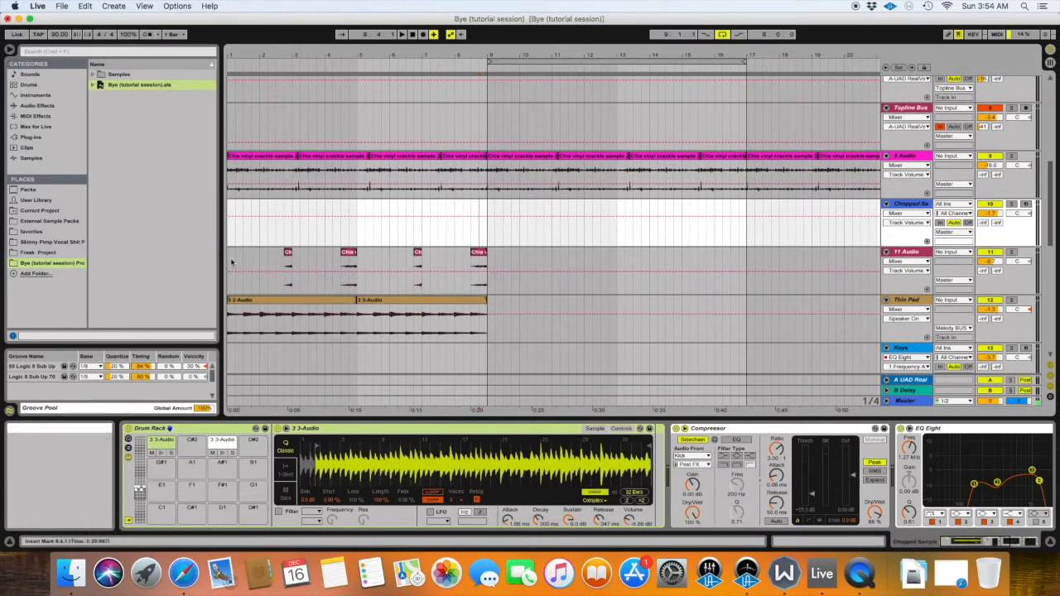
{"action": "left_click_drag", "start_coordinate": [229, 263], "coordinate": [492, 266]}
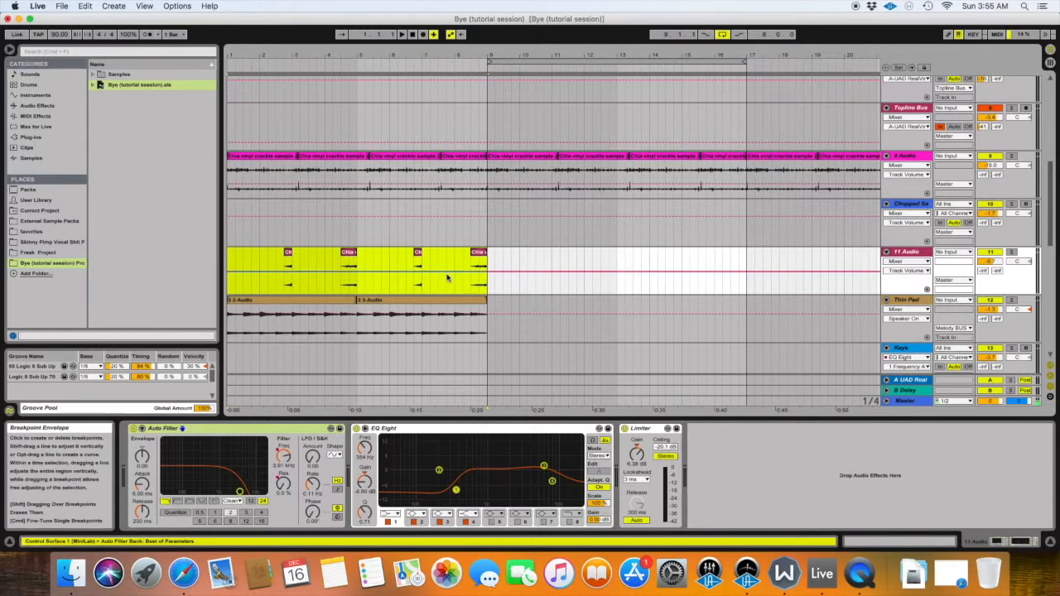
{"action": "key", "text": "super+d"}
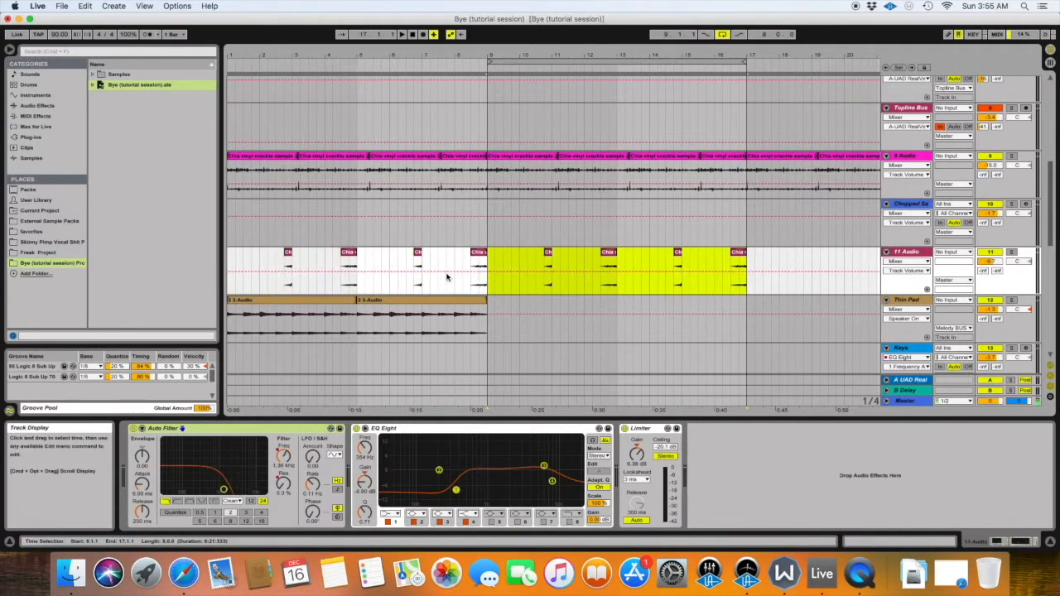
{"action": "left_click_drag", "start_coordinate": [233, 262], "coordinate": [501, 259]}
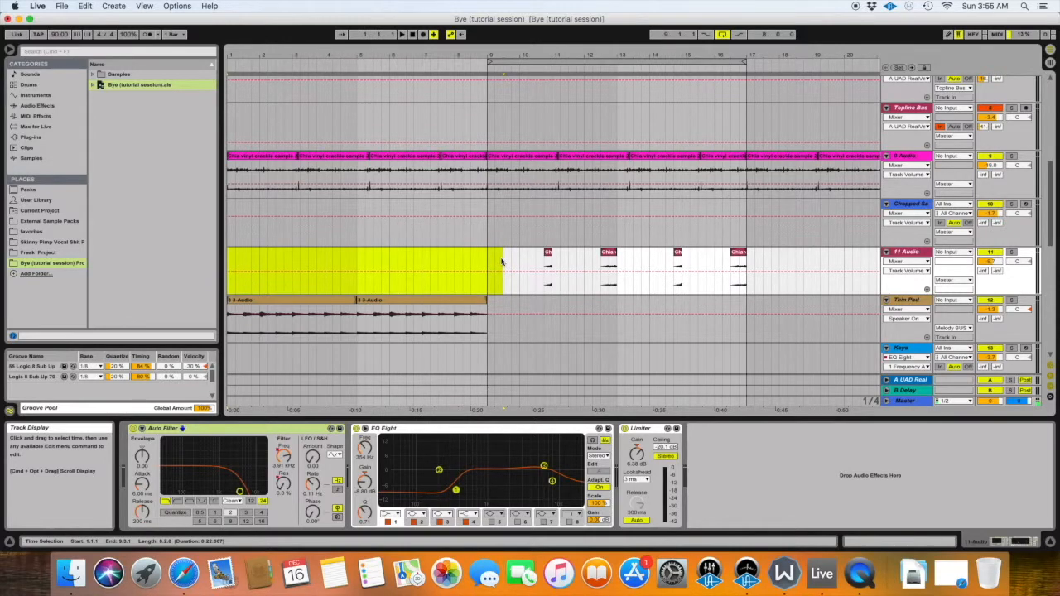
Step: Move the continuous vinyl crackle track up between the 2 MIDI and Vox tracks
{"action": "scroll", "coordinate": [516, 265], "scroll_direction": "up", "scroll_amount": 2}
{"action": "key", "text": "minus"}
{"action": "left_click_drag", "start_coordinate": [906, 188], "coordinate": [911, 163]}
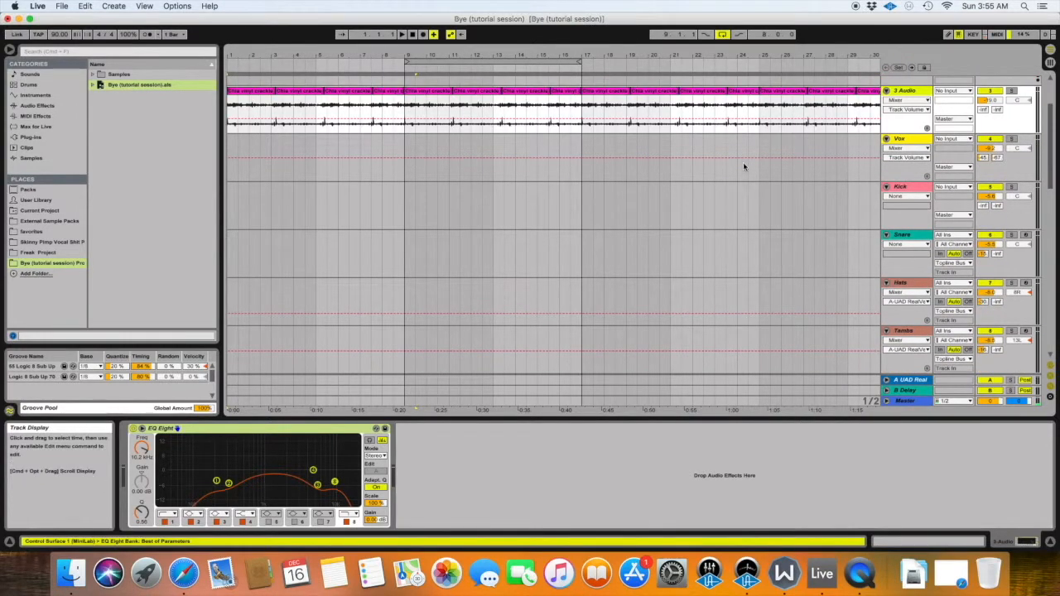
Step: Move the 11 Audio track with the short vinyl clips up, directly below the continuous crackle track and above Vox
{"action": "scroll", "coordinate": [744, 166], "scroll_direction": "down", "scroll_amount": 10}
{"action": "scroll", "coordinate": [743, 166], "scroll_direction": "up", "scroll_amount": 10}
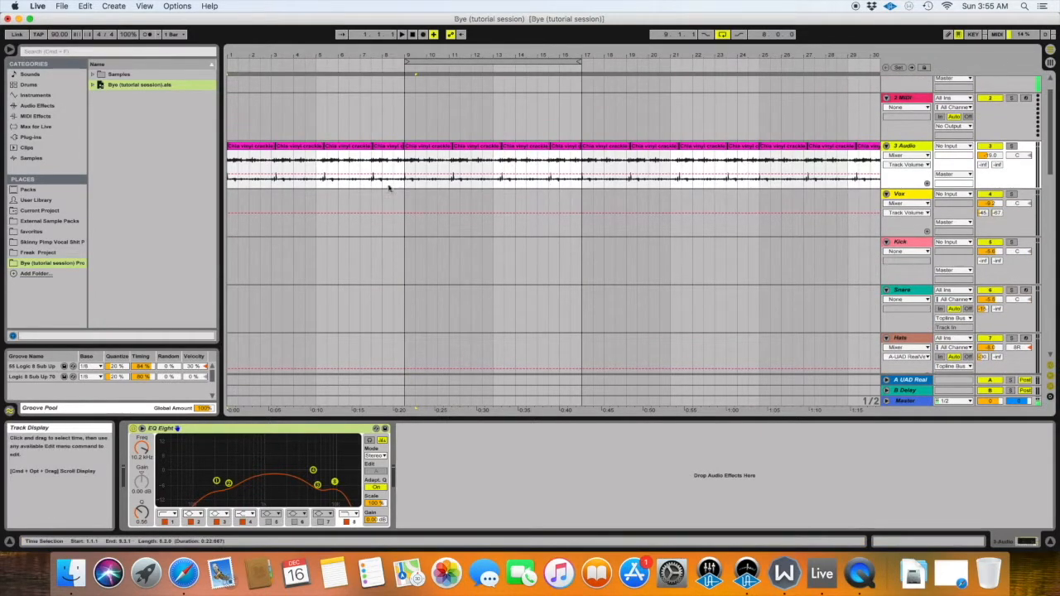
{"action": "scroll", "coordinate": [739, 215], "scroll_direction": "down", "scroll_amount": 8}
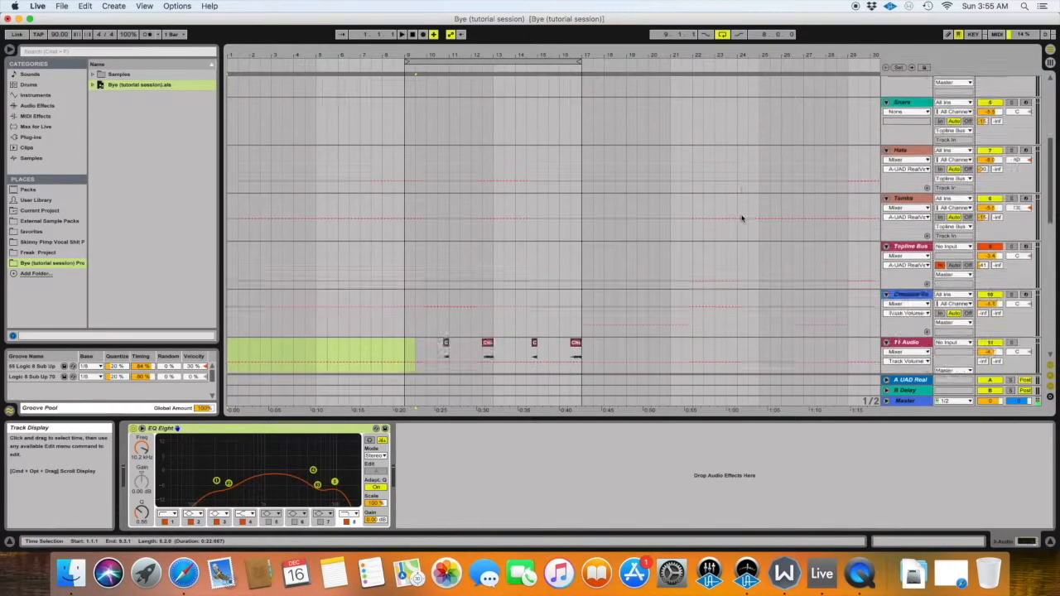
{"action": "left_click", "coordinate": [916, 176]}
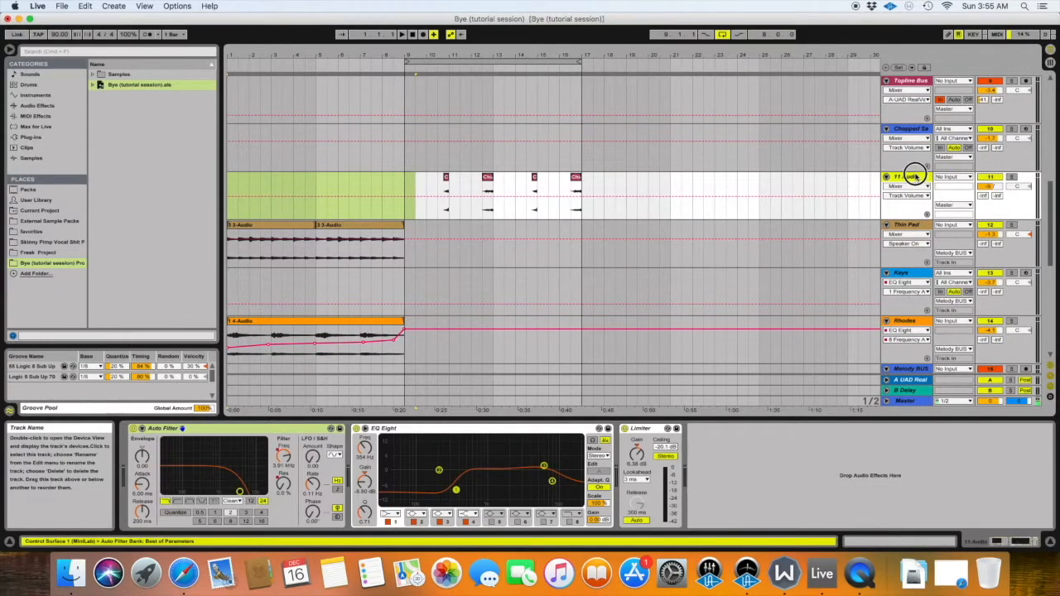
{"action": "scroll", "coordinate": [917, 104], "scroll_direction": "up", "scroll_amount": 6}
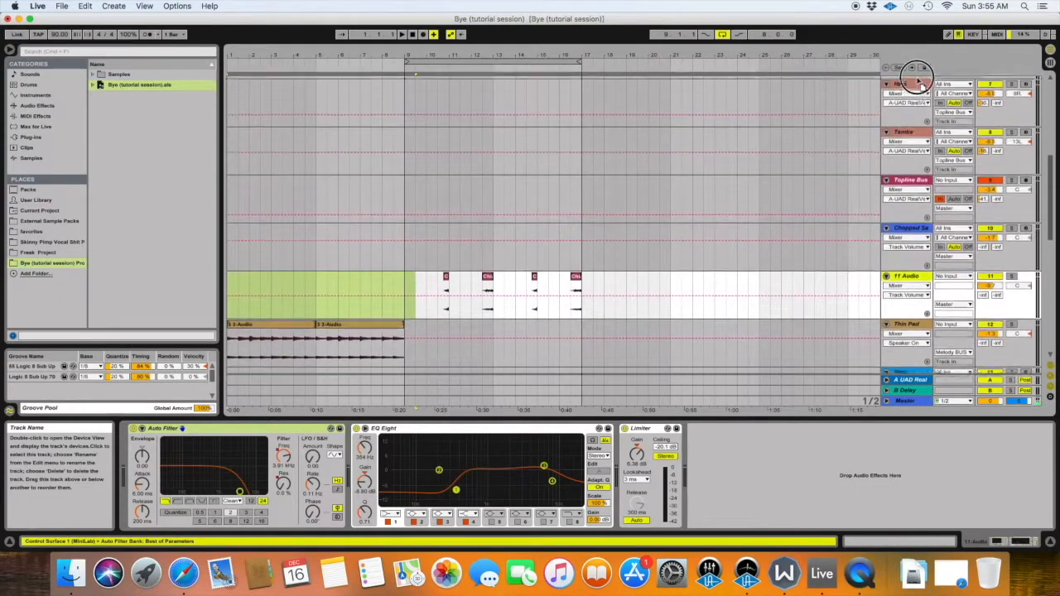
{"action": "scroll", "coordinate": [915, 74], "scroll_direction": "up", "scroll_amount": 5}
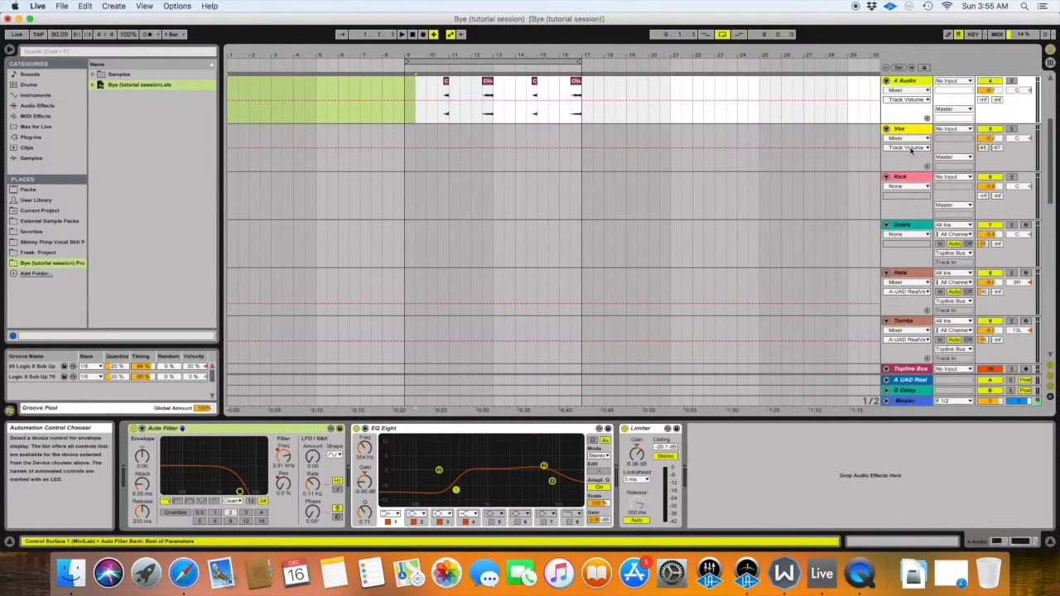
Step: Reorder the tracks so that Keys sits directly below Rhodes and above Melody BUS
{"action": "scroll", "coordinate": [598, 185], "scroll_direction": "down", "scroll_amount": 5}
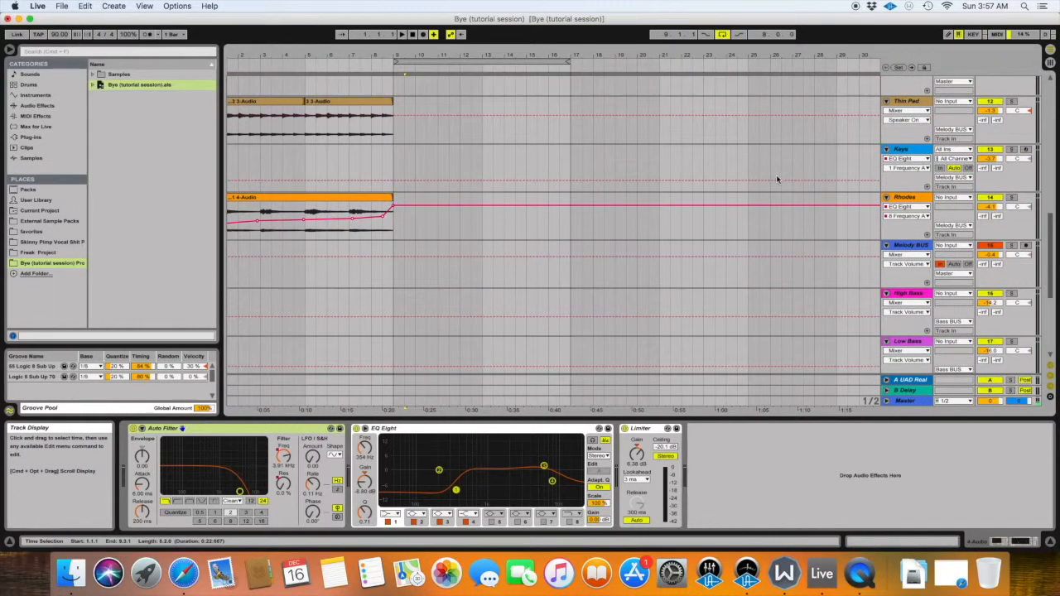
{"action": "left_click", "coordinate": [904, 198]}
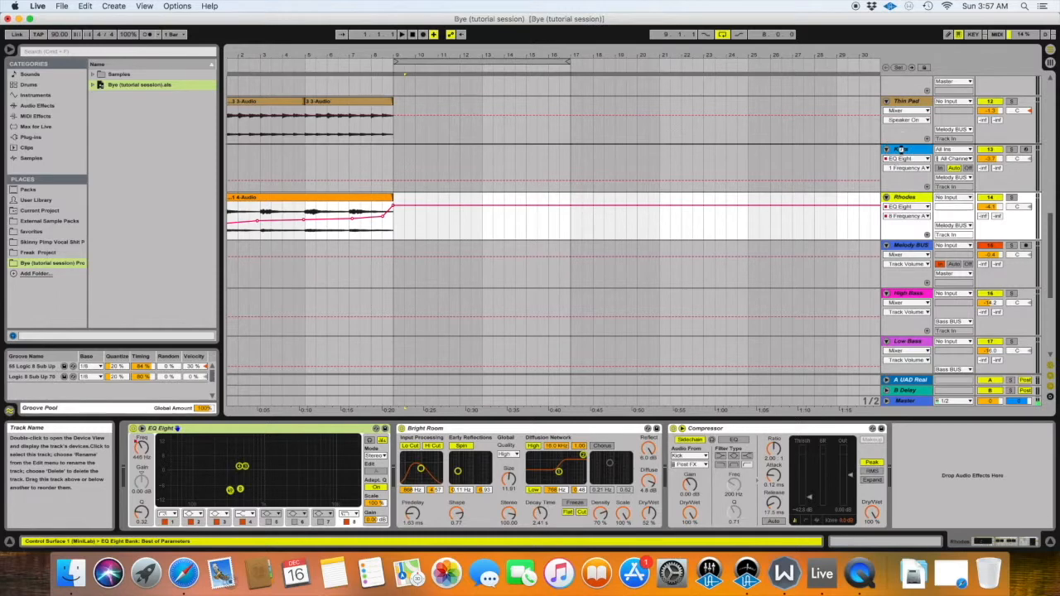
{"action": "left_click_drag", "start_coordinate": [900, 149], "coordinate": [903, 216]}
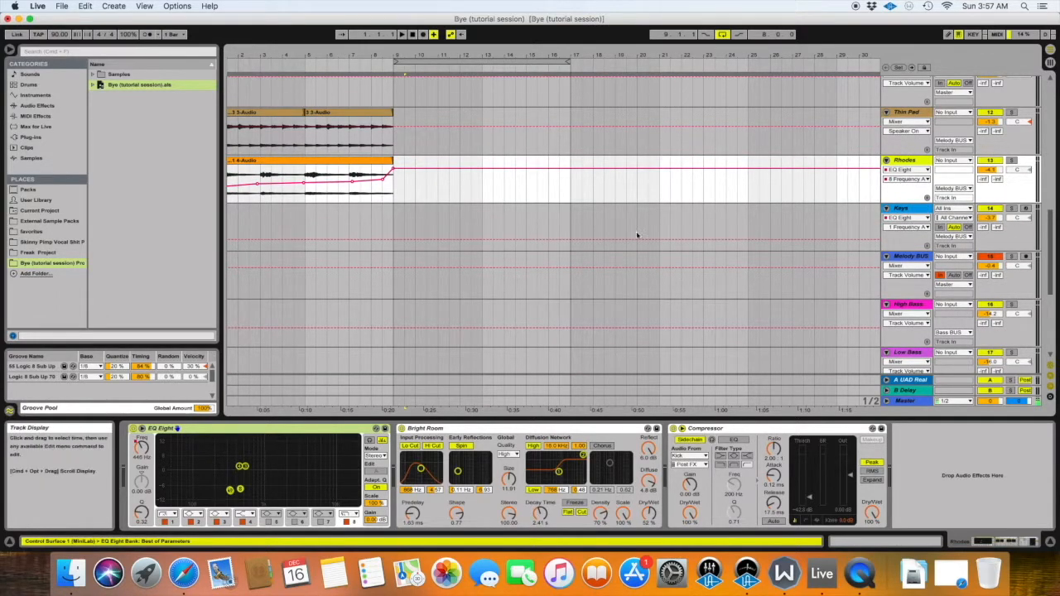
Step: Duplicate both Thin Pad clips from bars 1–9 so they also fill bars 9–17
{"action": "left_click", "coordinate": [738, 229]}
{"action": "scroll", "coordinate": [739, 228], "scroll_direction": "right", "scroll_amount": 10}
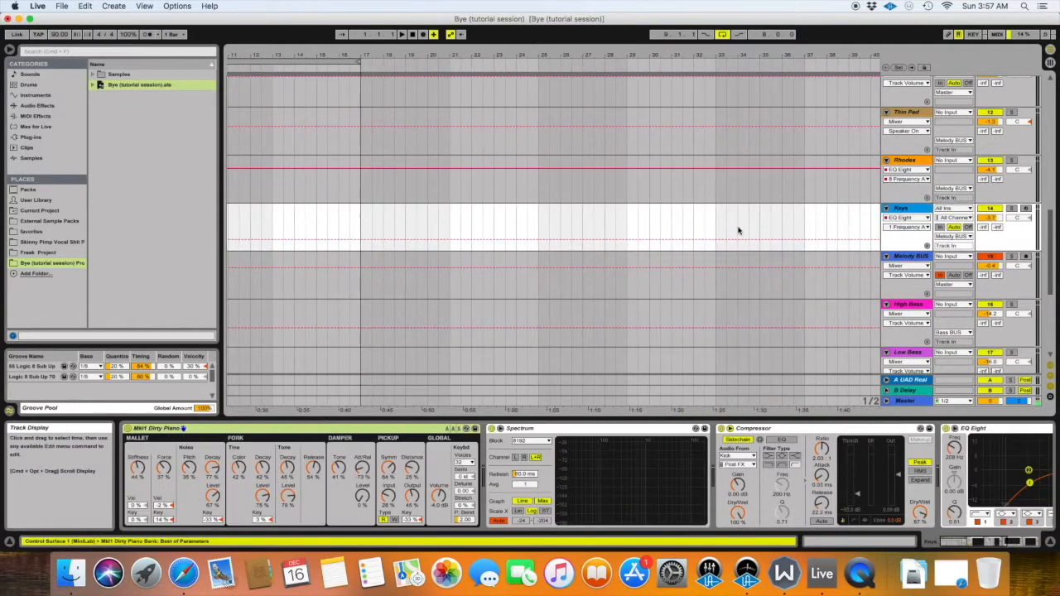
{"action": "scroll", "coordinate": [739, 229], "scroll_direction": "left", "scroll_amount": 10}
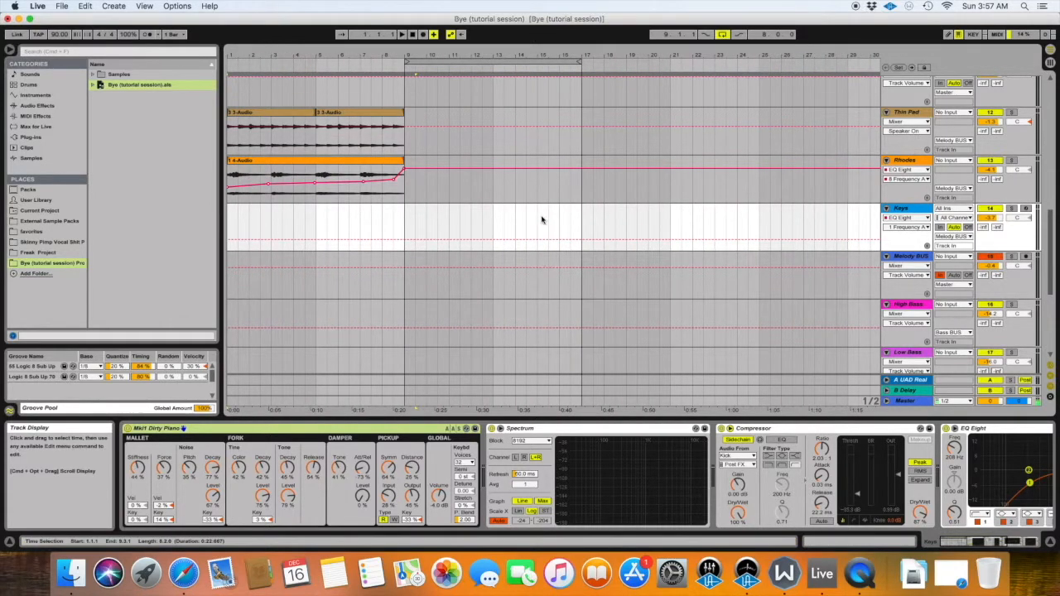
{"action": "scroll", "coordinate": [472, 202], "scroll_direction": "up", "scroll_amount": 2}
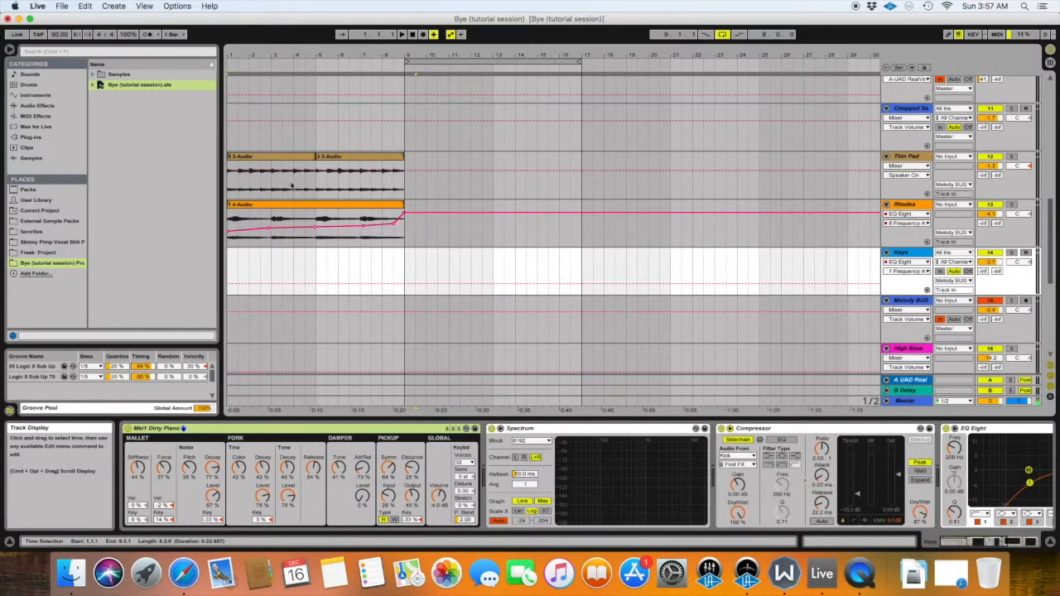
{"action": "left_click_drag", "start_coordinate": [406, 193], "coordinate": [579, 231]}
{"action": "left_click", "coordinate": [359, 156]}
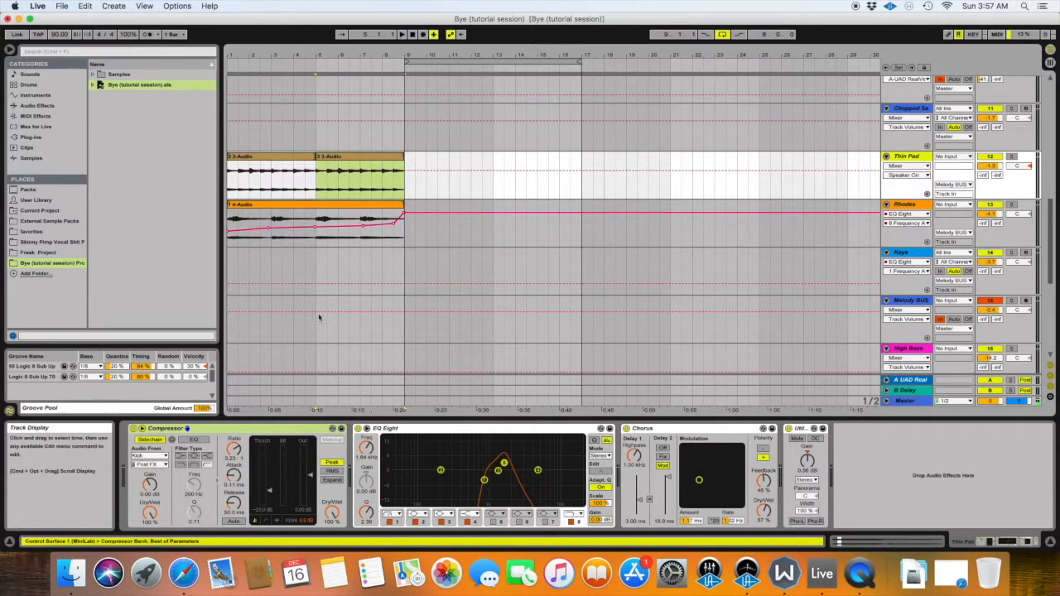
{"action": "left_click_drag", "start_coordinate": [230, 189], "coordinate": [406, 184]}
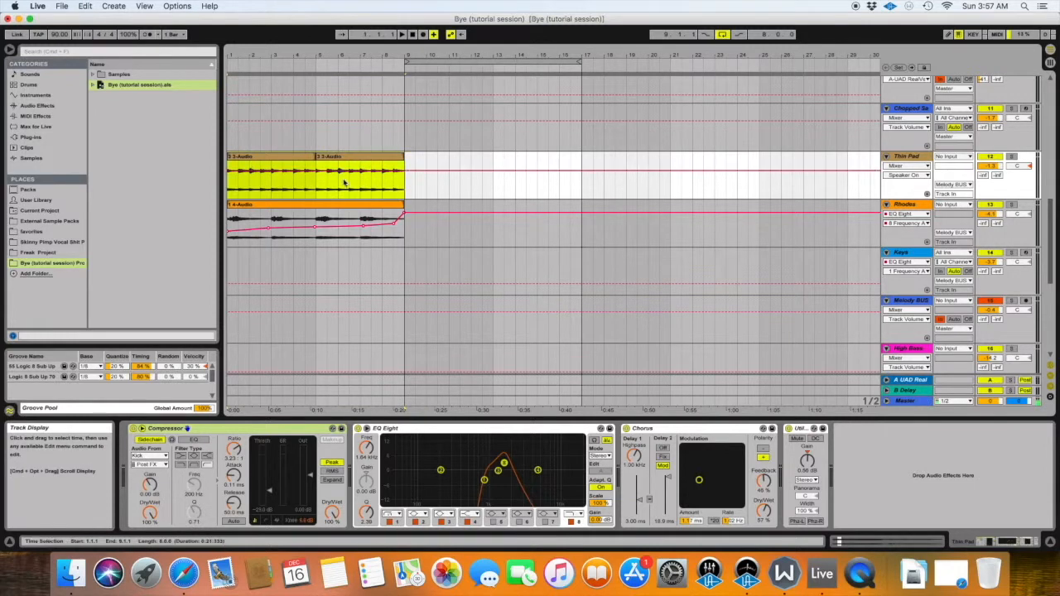
{"action": "key", "text": "super+d"}
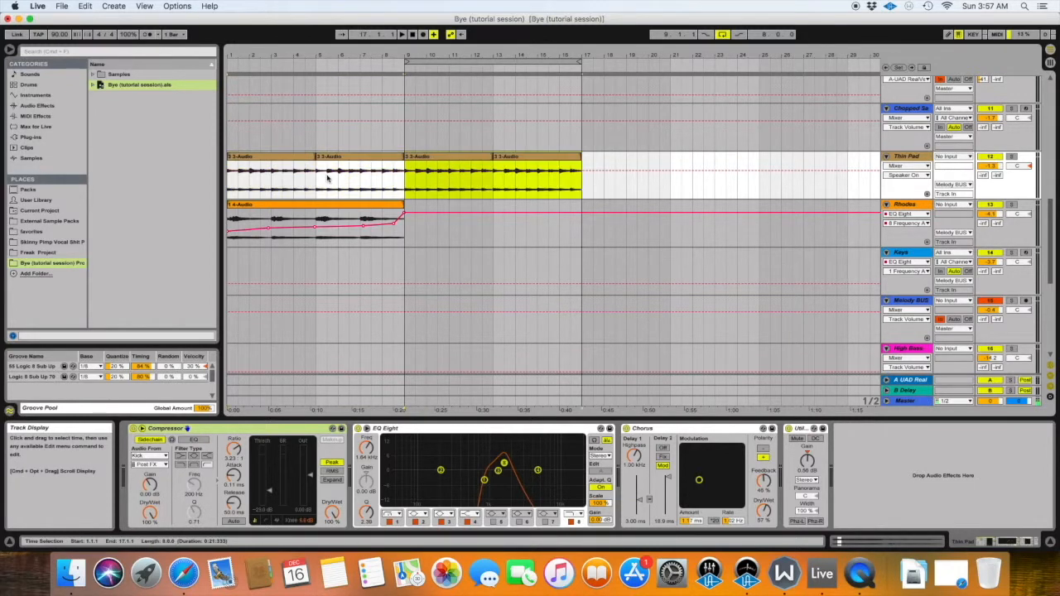
{"action": "left_click", "coordinate": [338, 211]}
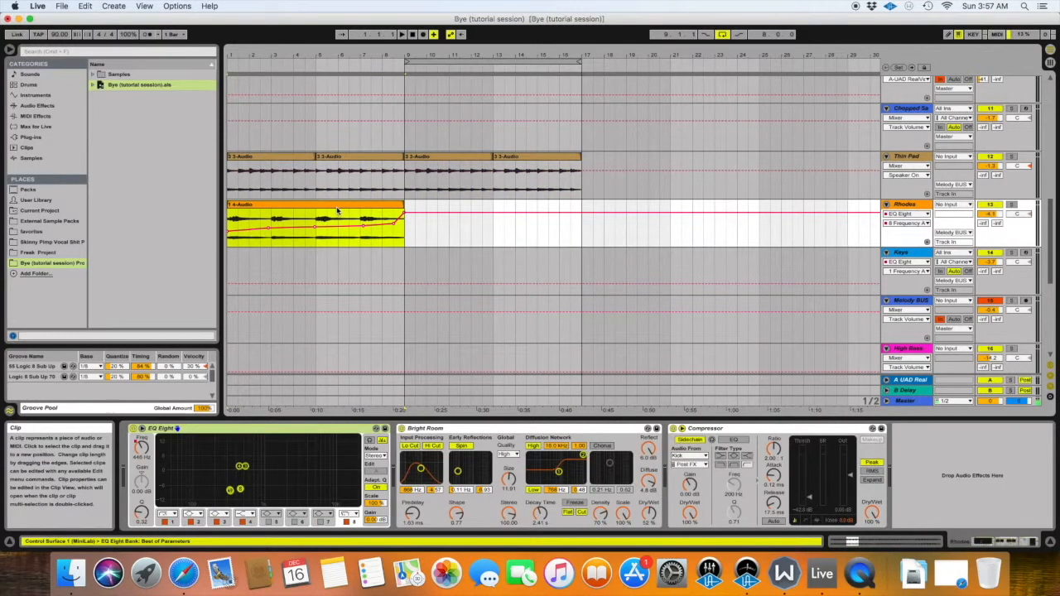
{"action": "key", "text": "super+d"}
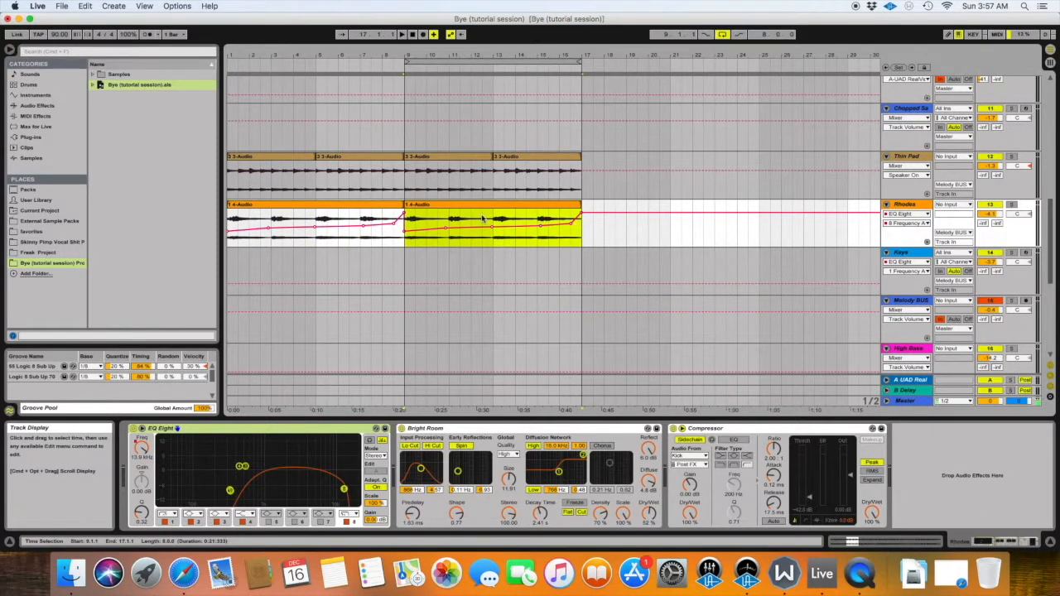
{"action": "key", "text": "super+z"}
Step: Copy the first Rhodes clip without filter automation from bar 241 and paste it on the Rhodes track at bar 9
{"action": "scroll", "coordinate": [481, 219], "scroll_direction": "right", "scroll_amount": 20}
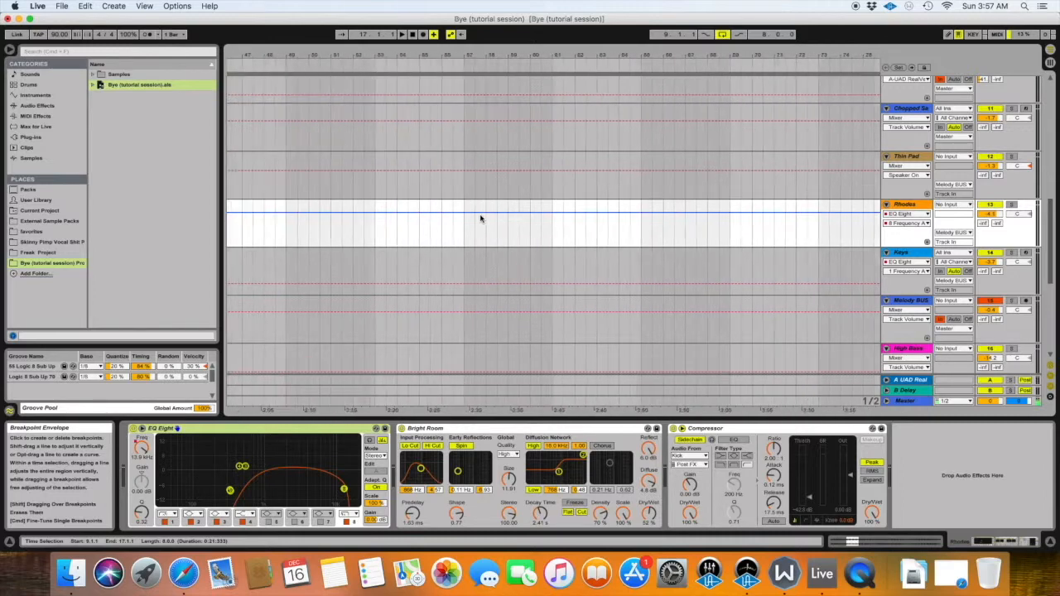
{"action": "scroll", "coordinate": [481, 215], "scroll_direction": "left", "scroll_amount": 10}
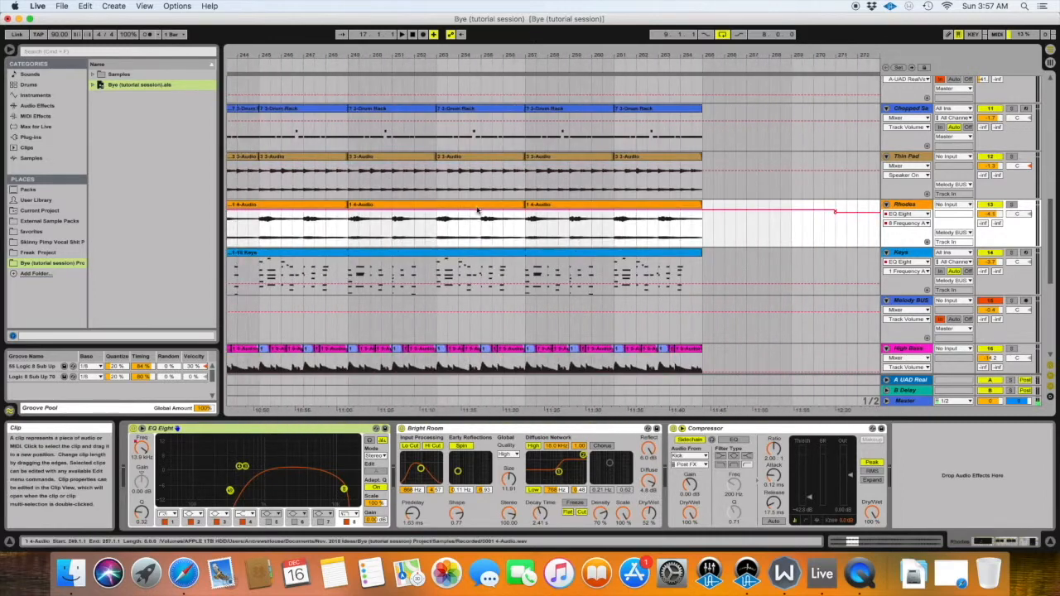
{"action": "left_click", "coordinate": [469, 204]}
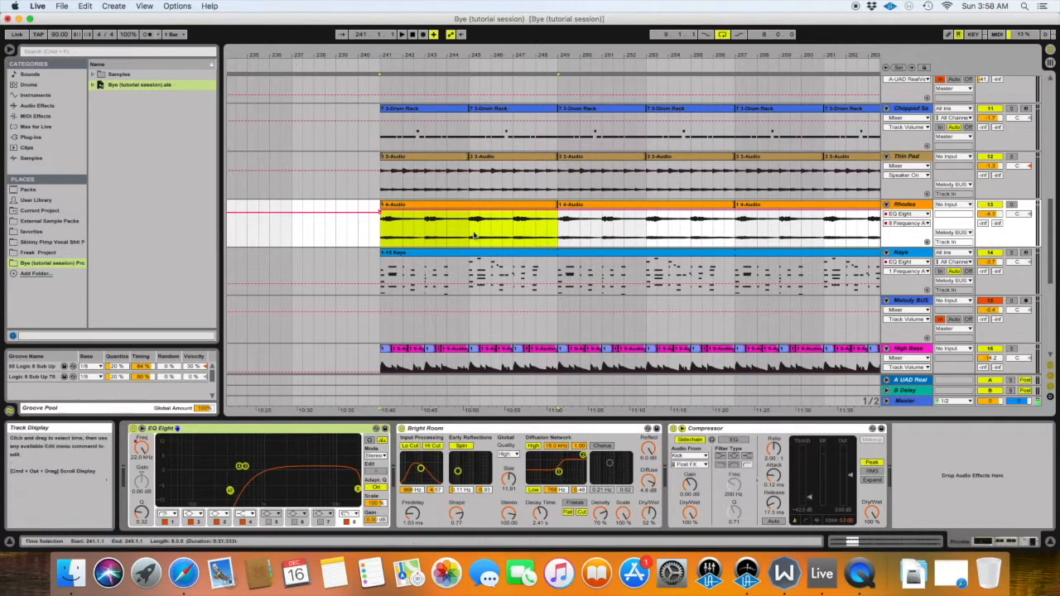
{"action": "scroll", "coordinate": [473, 229], "scroll_direction": "left", "scroll_amount": 20}
{"action": "left_click", "coordinate": [405, 237]}
{"action": "key", "text": "super+v"}
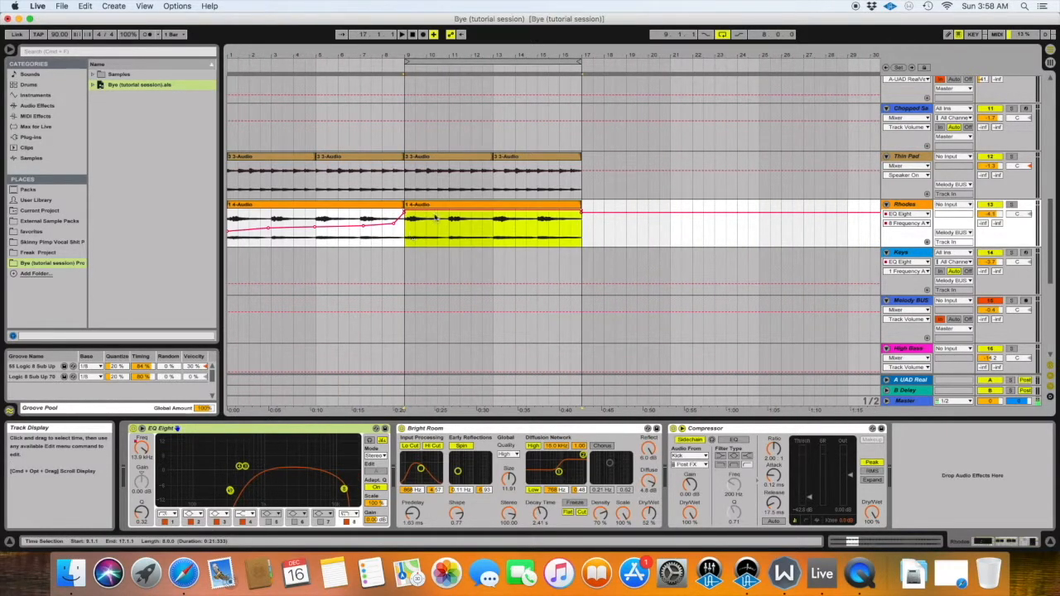
Step: Set the loop to 16 bars from bar 1 and play the arrangement from the start across the Thin Pad and Rhodes clips
{"action": "left_click", "coordinate": [403, 35]}
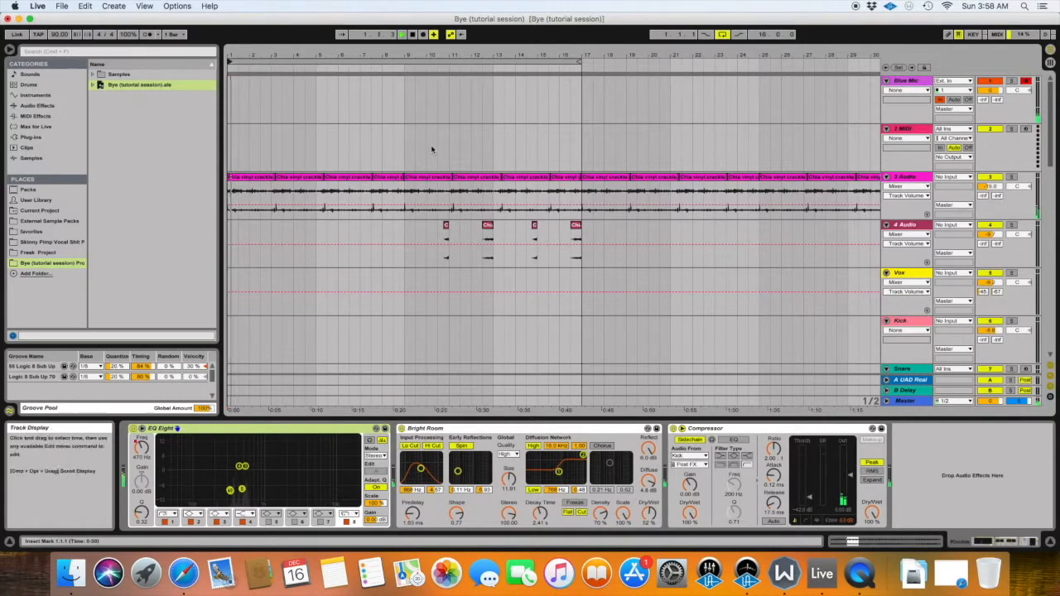
{"action": "scroll", "coordinate": [432, 149], "scroll_direction": "down", "scroll_amount": 10}
{"action": "scroll", "coordinate": [432, 149], "scroll_direction": "down", "scroll_amount": 5}
{"action": "scroll", "coordinate": [432, 149], "scroll_direction": "up", "scroll_amount": 1}
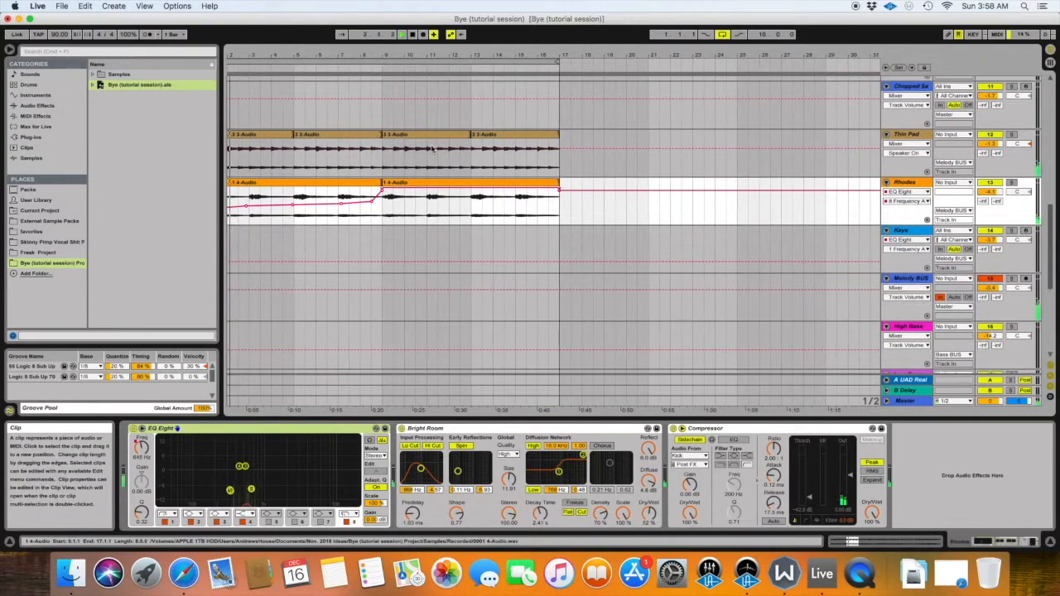
{"action": "scroll", "coordinate": [430, 149], "scroll_direction": "up", "scroll_amount": 1}
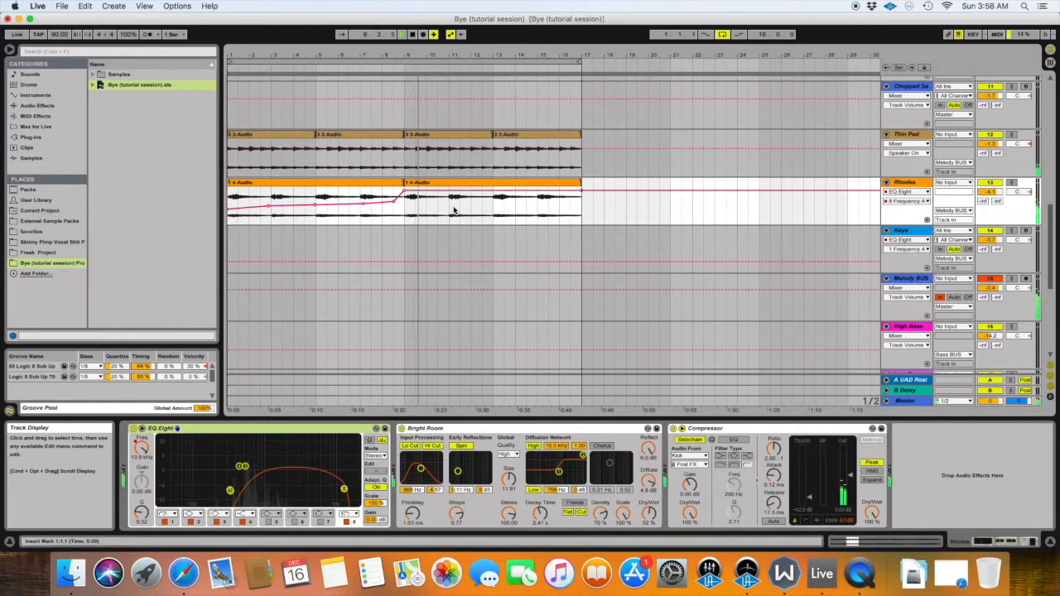
{"action": "scroll", "coordinate": [453, 210], "scroll_direction": "down", "scroll_amount": 2}
Step: Set an eight-bar loop over bars 257–265 of the source loops and play it with all tracks deactivated
{"action": "scroll", "coordinate": [453, 210], "scroll_direction": "right", "scroll_amount": 5}
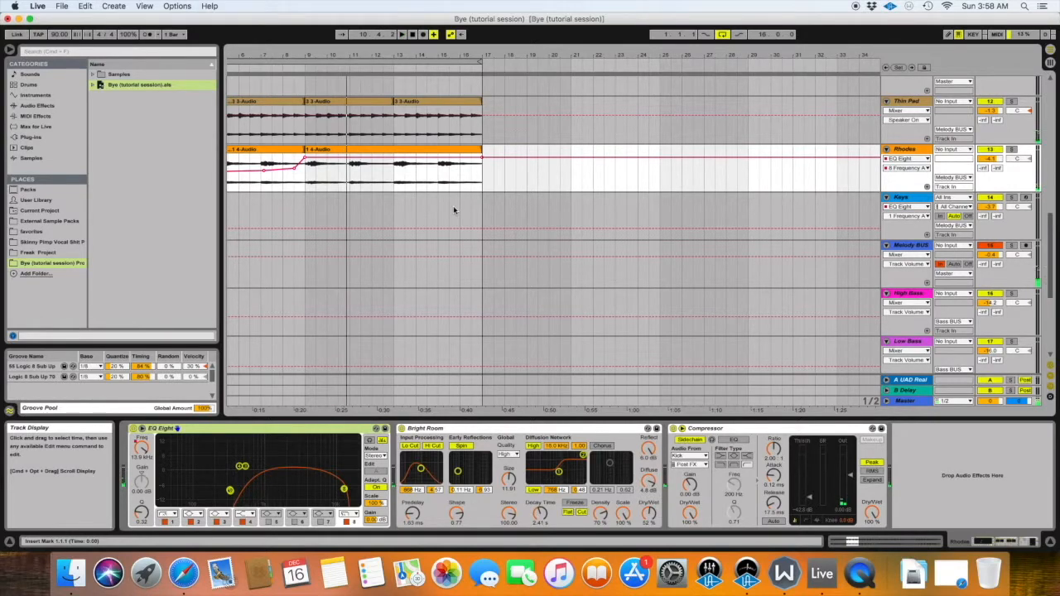
{"action": "scroll", "coordinate": [392, 204], "scroll_direction": "up", "scroll_amount": 1}
{"action": "scroll", "coordinate": [395, 202], "scroll_direction": "up", "scroll_amount": 5}
{"action": "scroll", "coordinate": [397, 200], "scroll_direction": "up", "scroll_amount": 2}
{"action": "scroll", "coordinate": [398, 200], "scroll_direction": "right", "scroll_amount": 15}
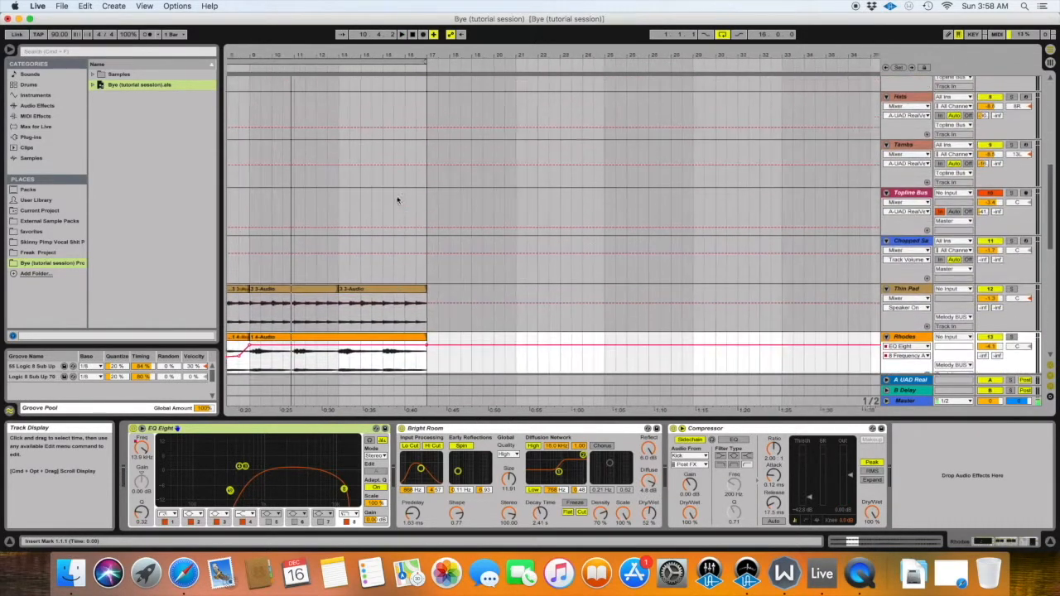
{"action": "scroll", "coordinate": [399, 199], "scroll_direction": "right", "scroll_amount": 15}
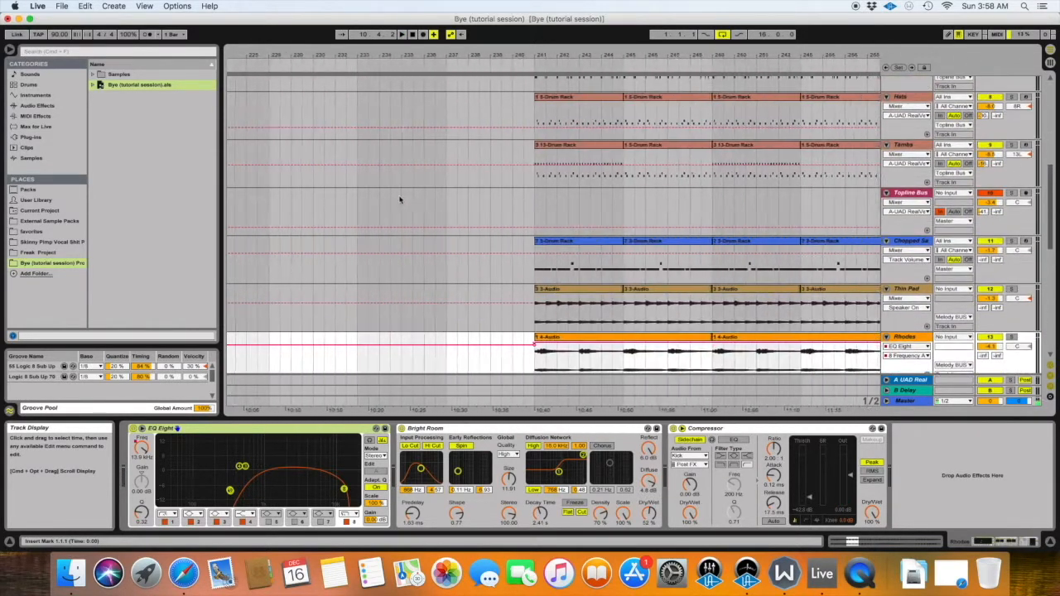
{"action": "scroll", "coordinate": [399, 199], "scroll_direction": "down", "scroll_amount": 4}
{"action": "scroll", "coordinate": [397, 199], "scroll_direction": "left", "scroll_amount": 3}
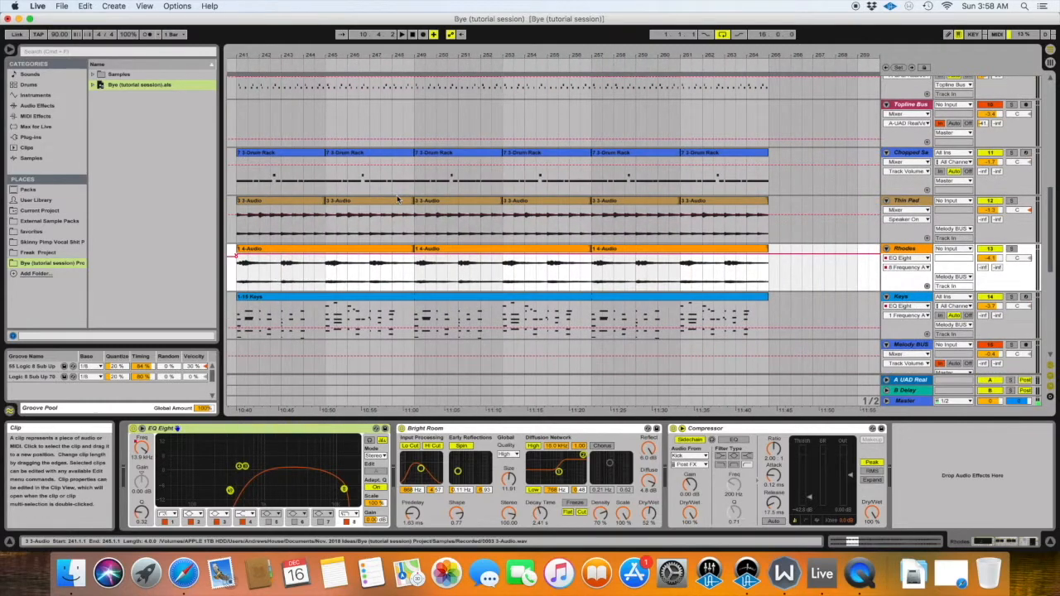
{"action": "scroll", "coordinate": [416, 239], "scroll_direction": "down", "scroll_amount": 1}
{"action": "scroll", "coordinate": [416, 240], "scroll_direction": "up", "scroll_amount": 11}
{"action": "scroll", "coordinate": [416, 240], "scroll_direction": "left", "scroll_amount": 2}
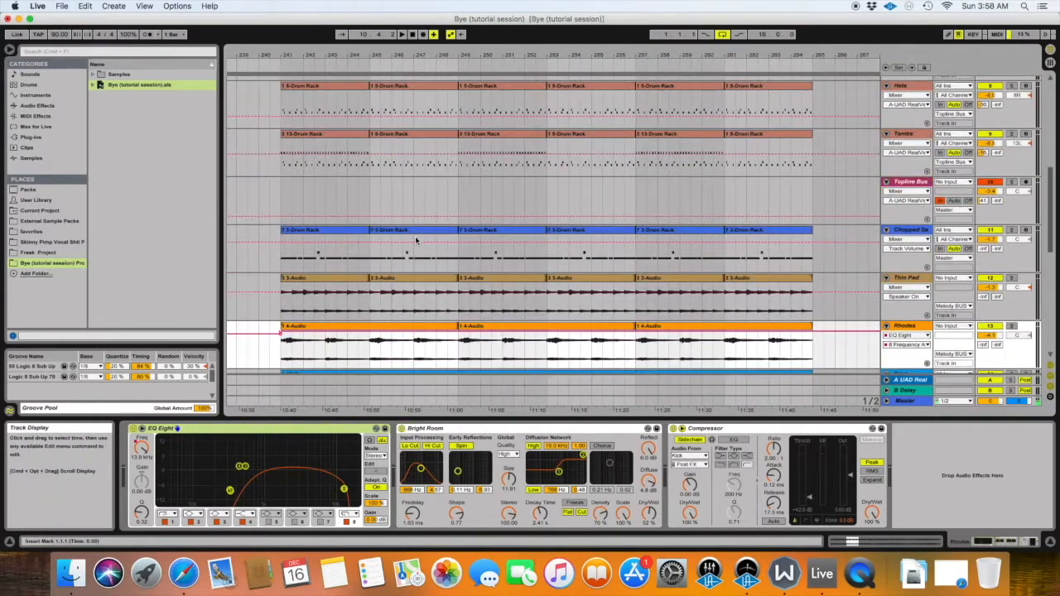
{"action": "scroll", "coordinate": [416, 240], "scroll_direction": "down", "scroll_amount": 3}
{"action": "scroll", "coordinate": [416, 240], "scroll_direction": "right", "scroll_amount": 2}
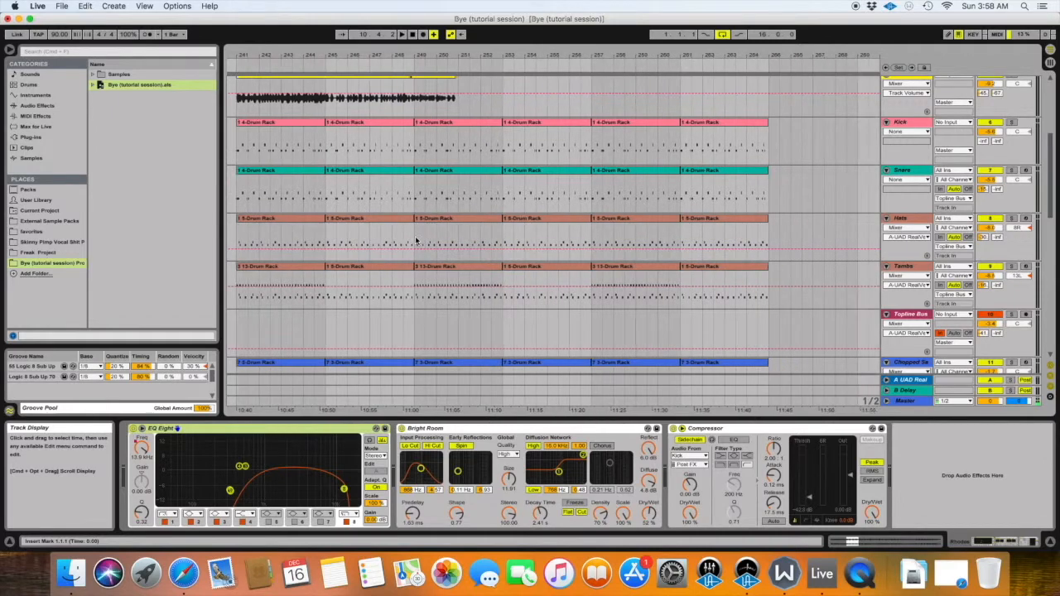
{"action": "left_click_drag", "start_coordinate": [595, 154], "coordinate": [757, 153]}
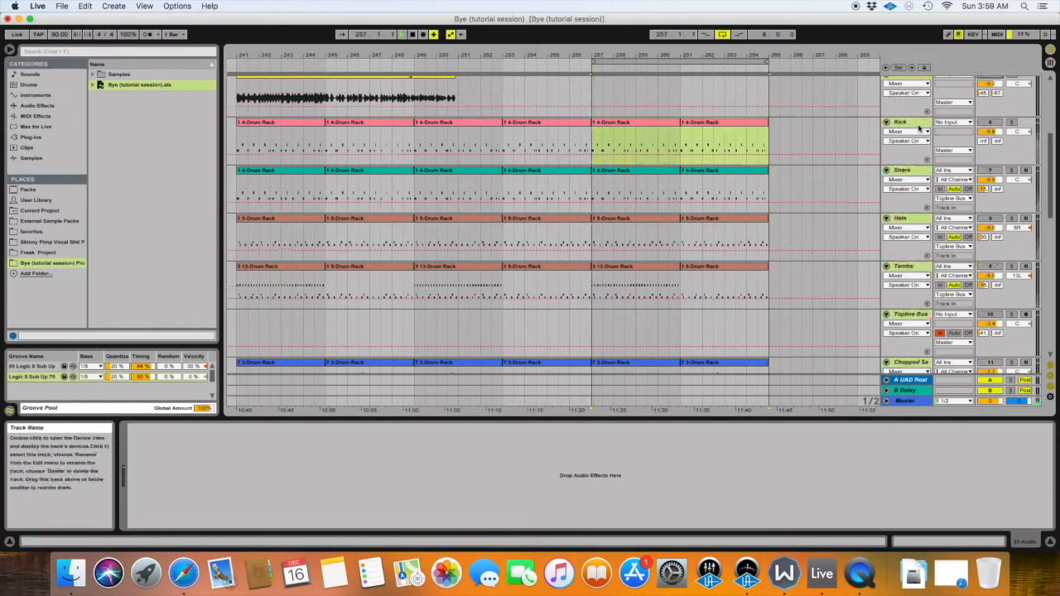
Step: Activate the Thin Pad, Rhodes and Melody BUS tracks so they sound in the looped source section
{"action": "scroll", "coordinate": [915, 152], "scroll_direction": "down", "scroll_amount": 10}
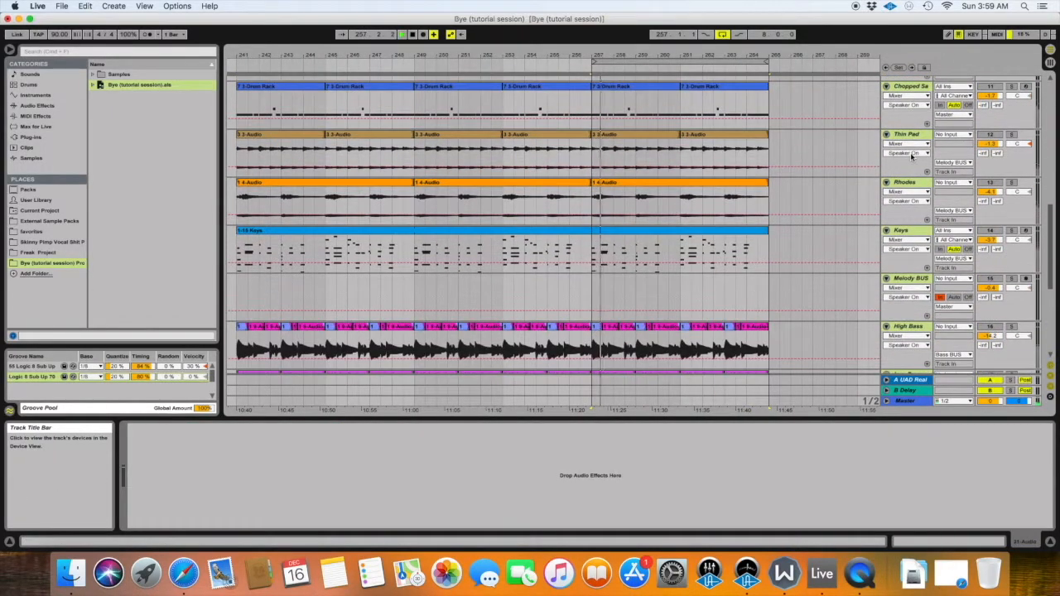
{"action": "left_click", "coordinate": [909, 134]}
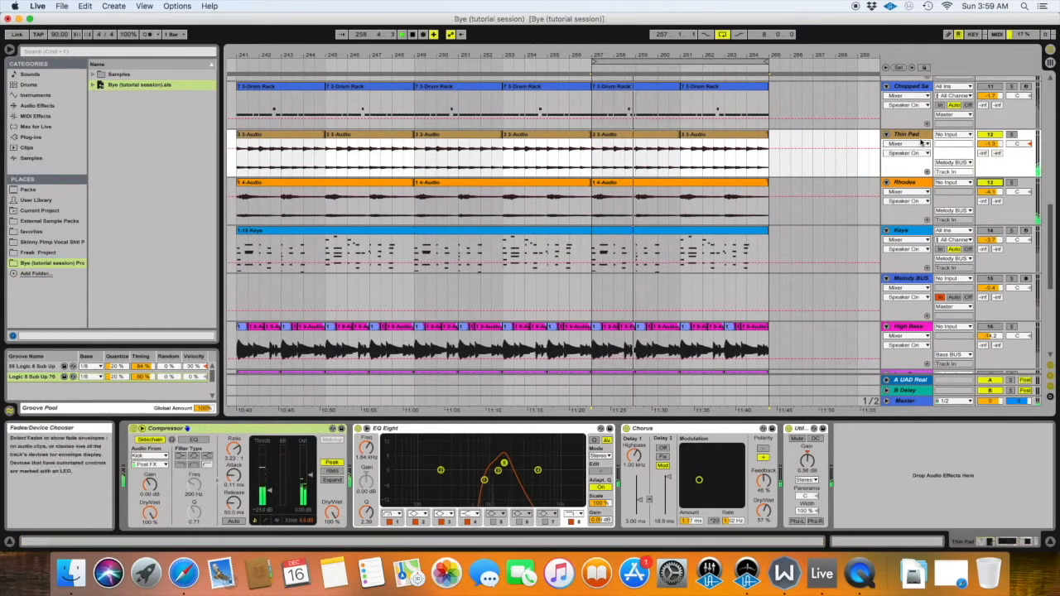
{"action": "scroll", "coordinate": [978, 237], "scroll_direction": "down", "scroll_amount": 3}
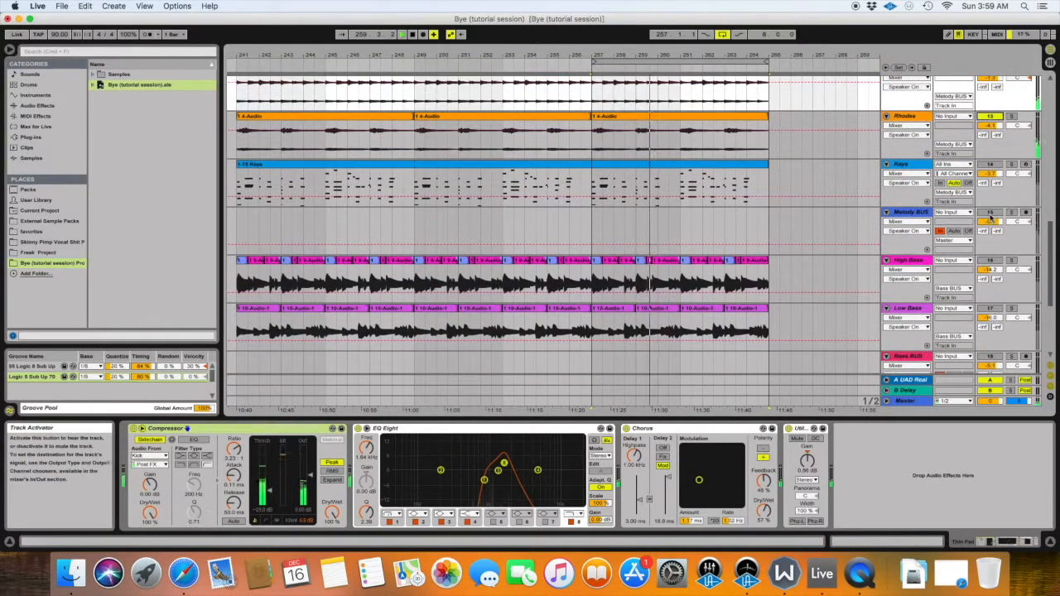
{"action": "scroll", "coordinate": [896, 220], "scroll_direction": "up", "scroll_amount": 4}
{"action": "scroll", "coordinate": [895, 220], "scroll_direction": "down", "scroll_amount": 10}
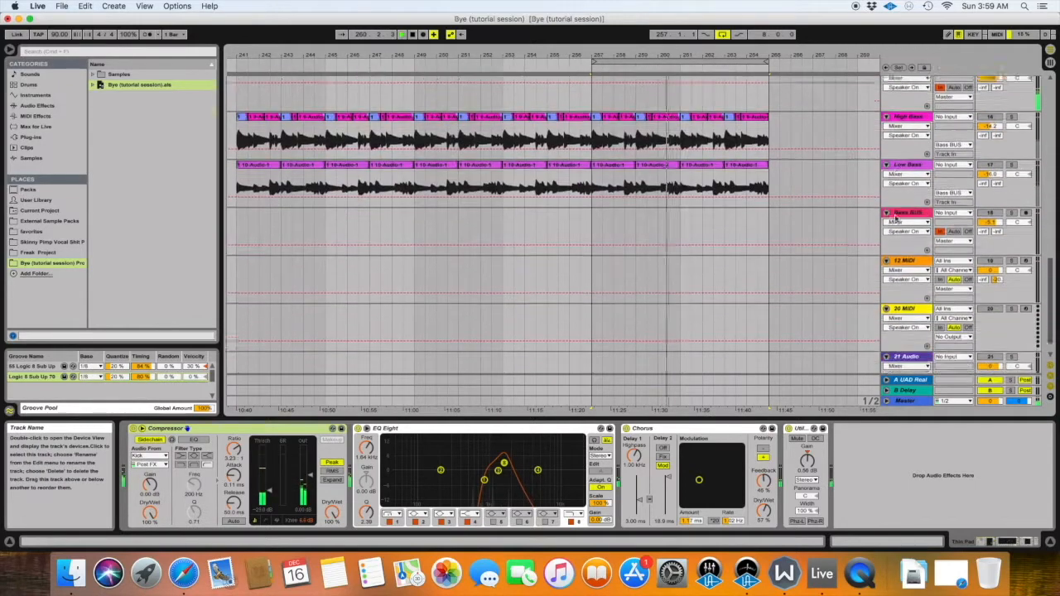
{"action": "scroll", "coordinate": [896, 219], "scroll_direction": "up", "scroll_amount": 4}
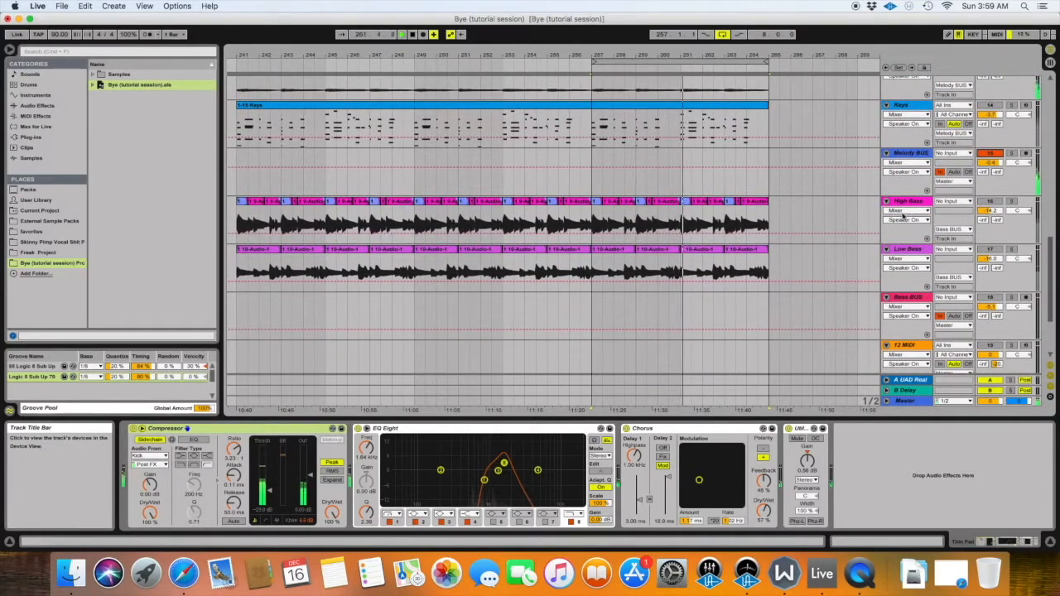
{"action": "scroll", "coordinate": [912, 227], "scroll_direction": "up", "scroll_amount": 1}
{"action": "scroll", "coordinate": [911, 227], "scroll_direction": "down", "scroll_amount": 5}
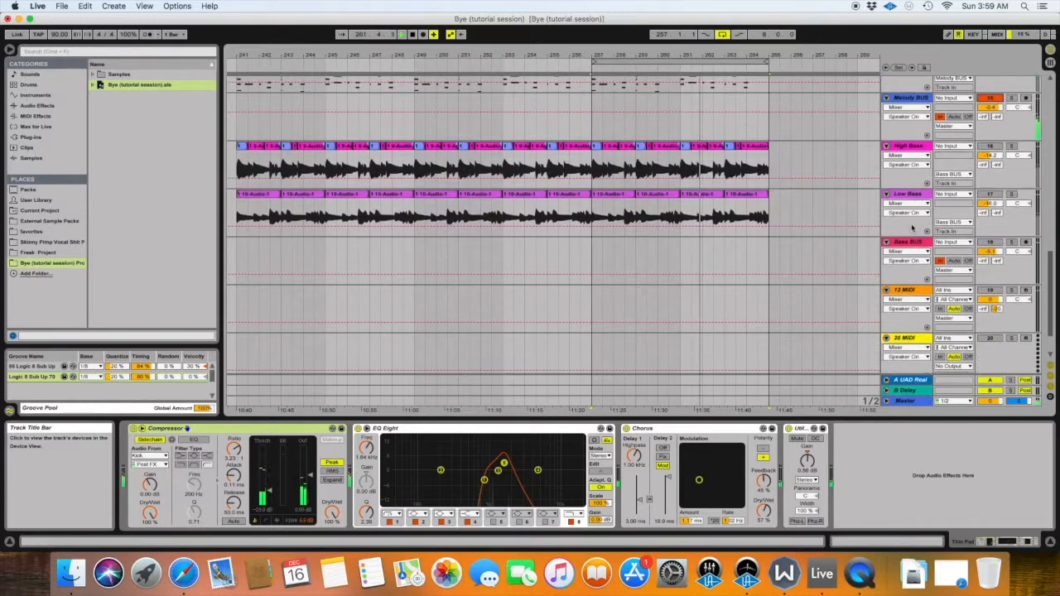
Step: Activate the Snare, Topline Bus and Hats tracks to add drums to the looped playback
{"action": "scroll", "coordinate": [911, 227], "scroll_direction": "up", "scroll_amount": 8}
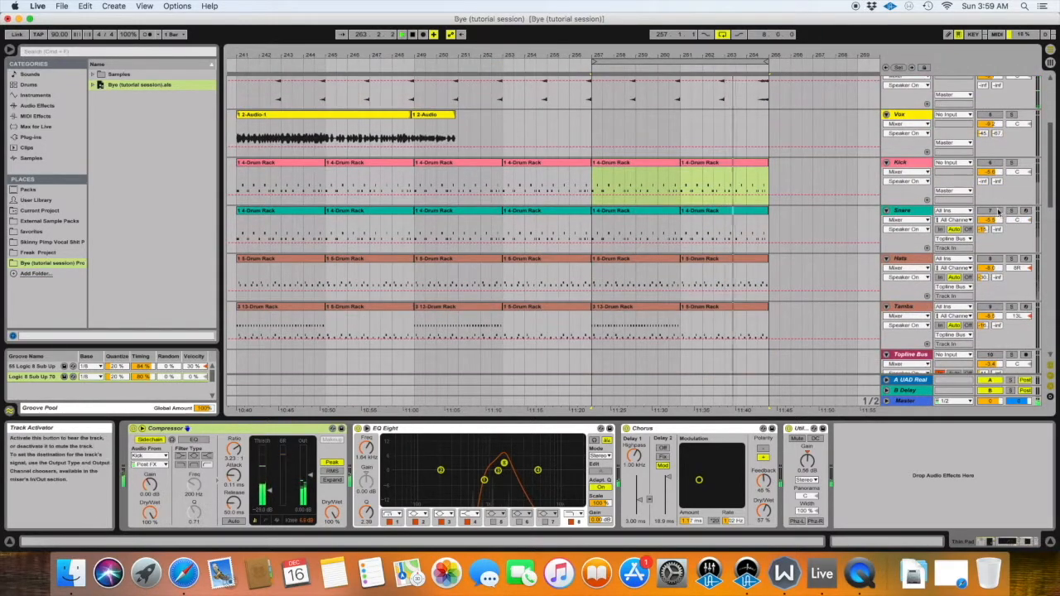
{"action": "scroll", "coordinate": [960, 243], "scroll_direction": "down", "scroll_amount": 2}
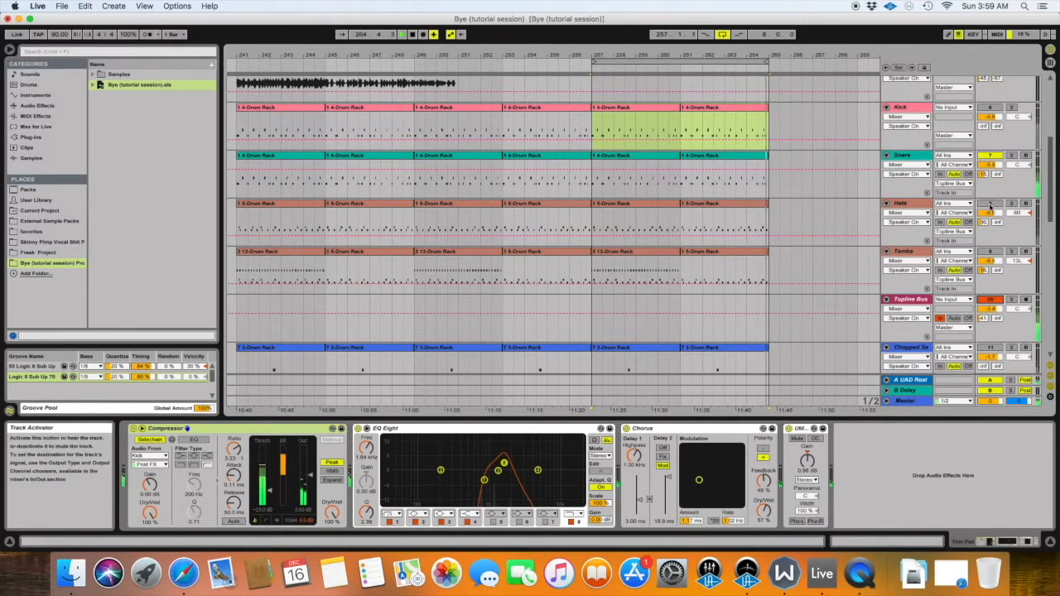
{"action": "left_click", "coordinate": [990, 203]}
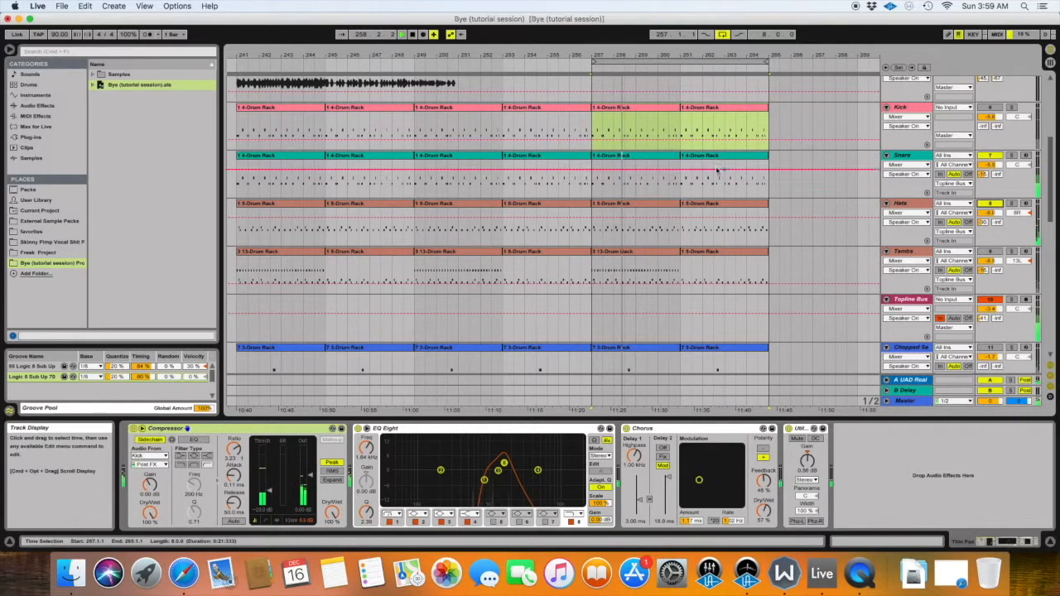
Step: Recolor all Hats clips from bars 241–265 and the Hats track itself dark blue
{"action": "left_click_drag", "start_coordinate": [241, 234], "coordinate": [767, 229]}
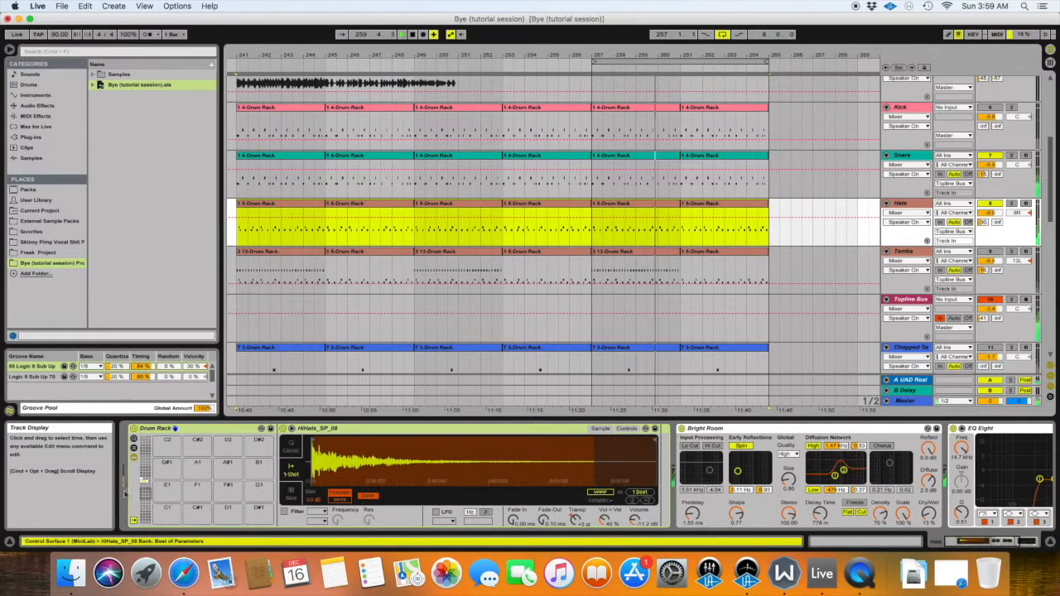
{"action": "key", "text": "shift+Tab"}
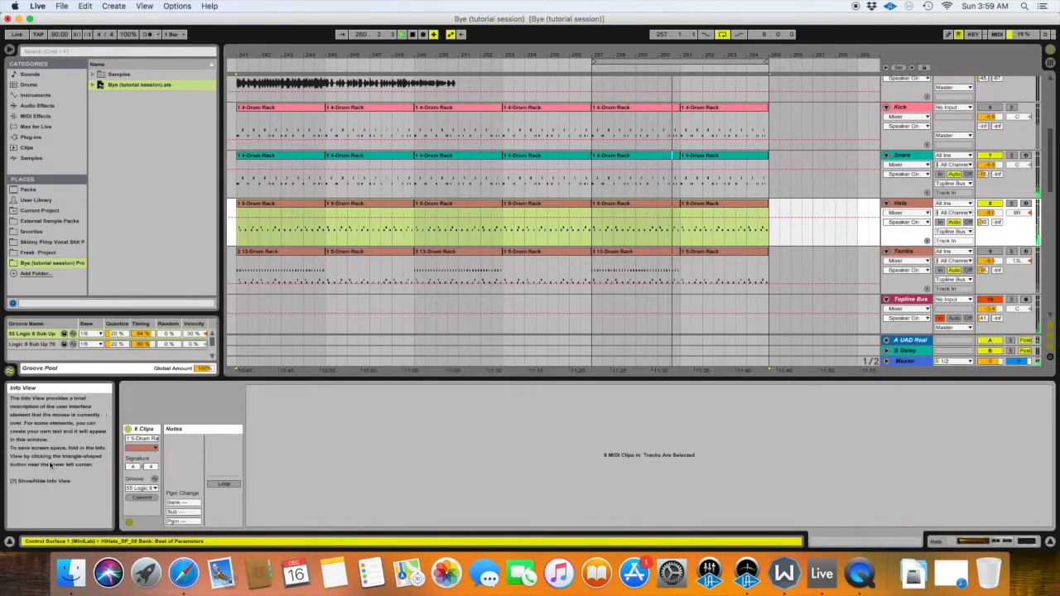
{"action": "left_click", "coordinate": [143, 448]}
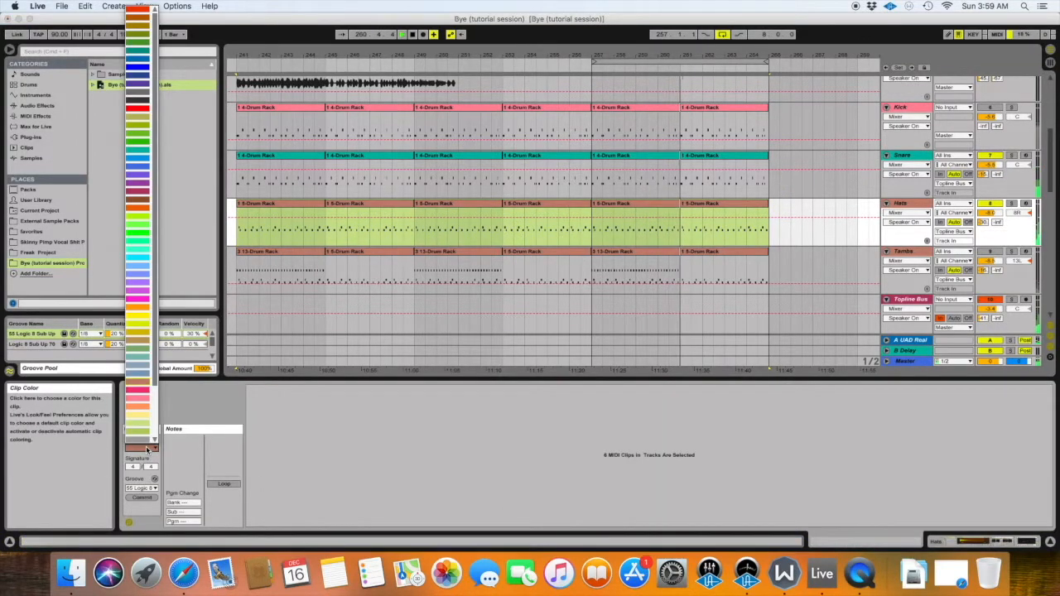
{"action": "left_click", "coordinate": [142, 74]}
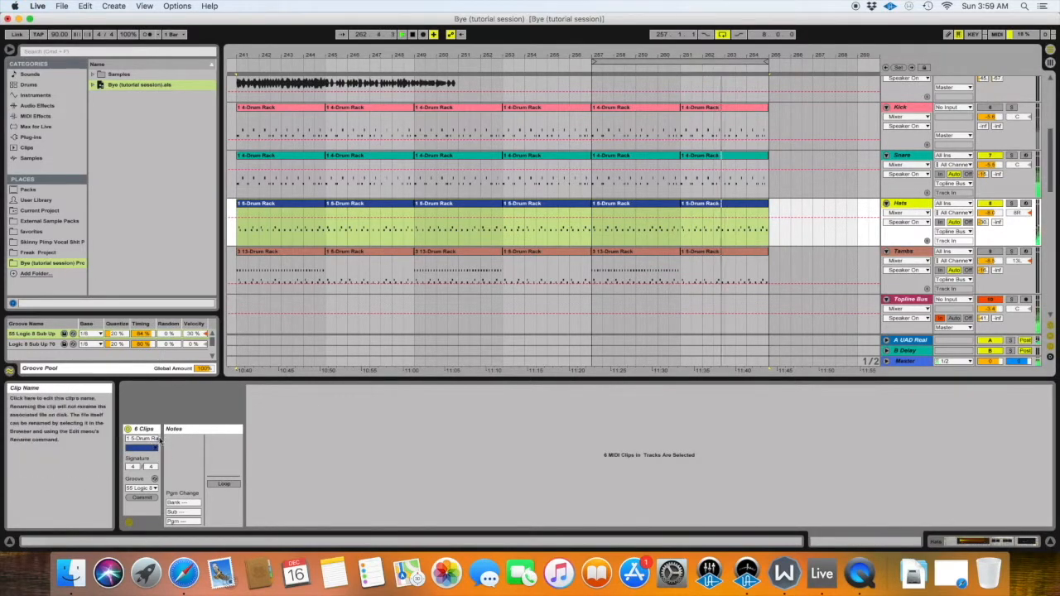
{"action": "left_click", "coordinate": [916, 203]}
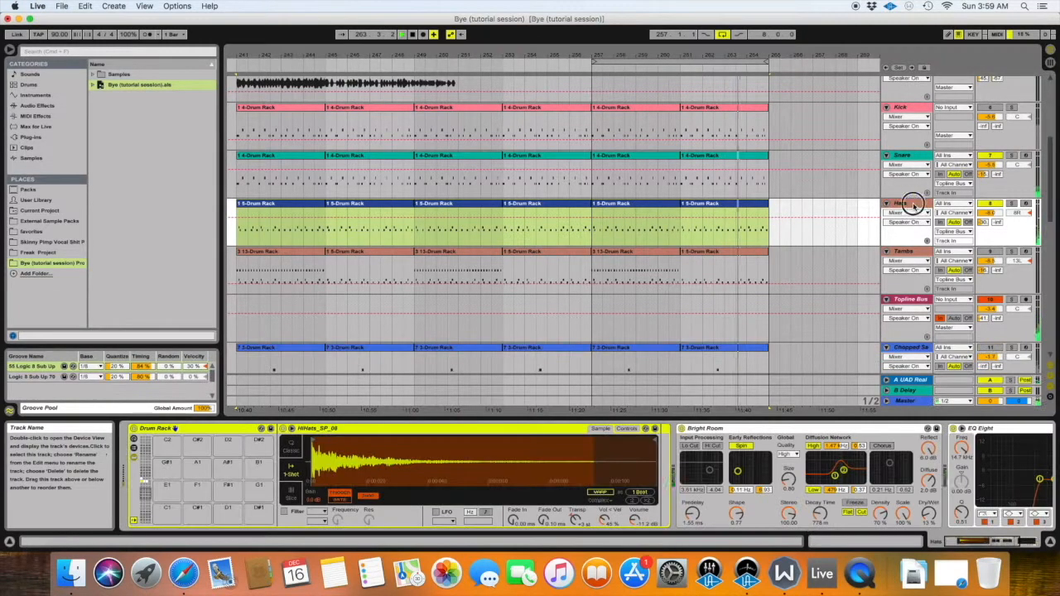
{"action": "right_click", "coordinate": [914, 207]}
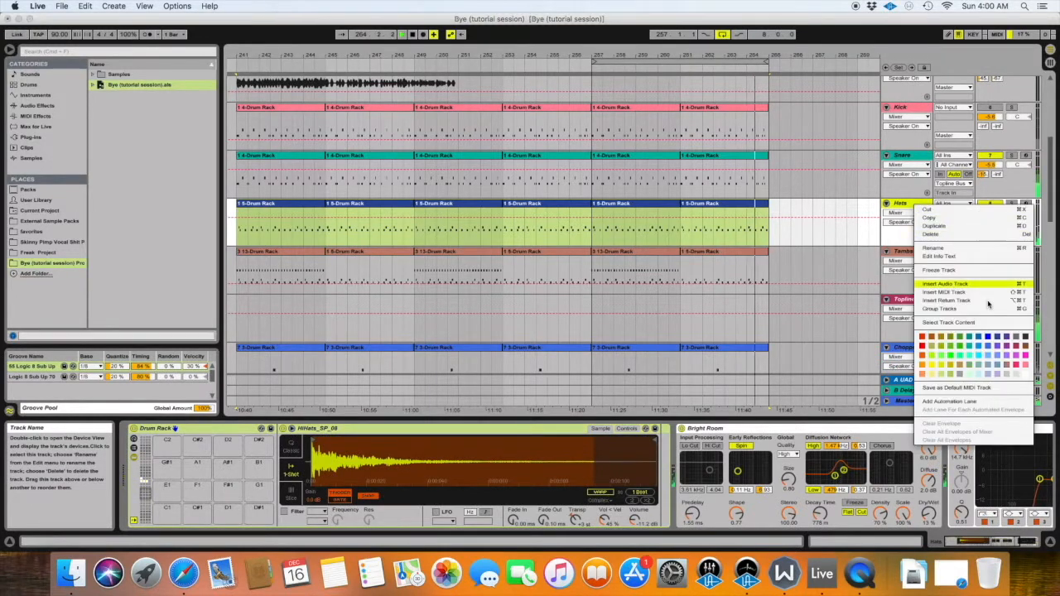
{"action": "left_click", "coordinate": [996, 338]}
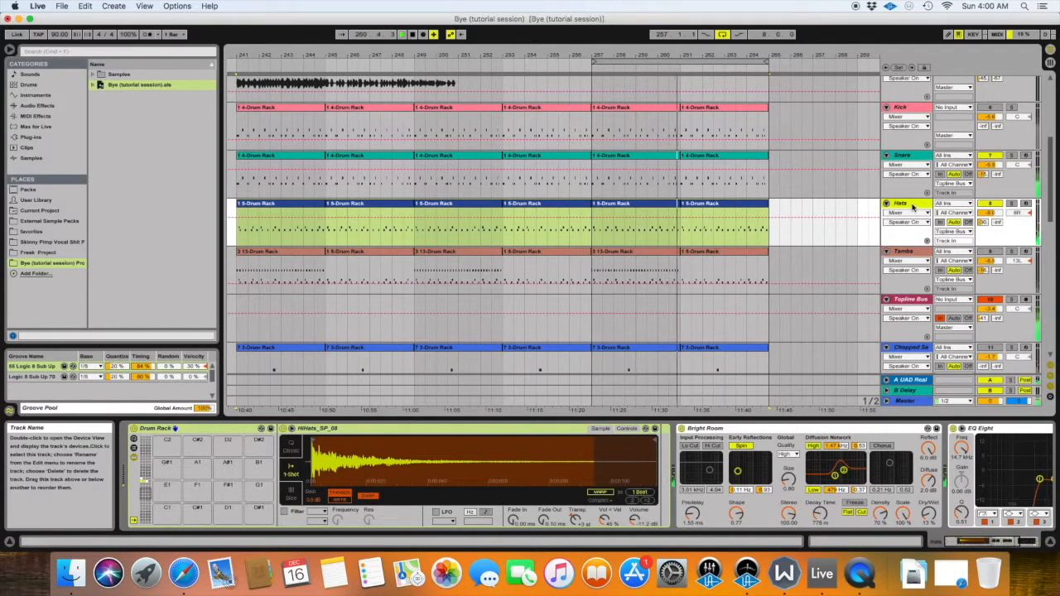
Step: Audition the loop with Kick, Snare and Hats switched on and off, ending with Snare and Hats active and Kick off
{"action": "scroll", "coordinate": [913, 215], "scroll_direction": "down", "scroll_amount": 5}
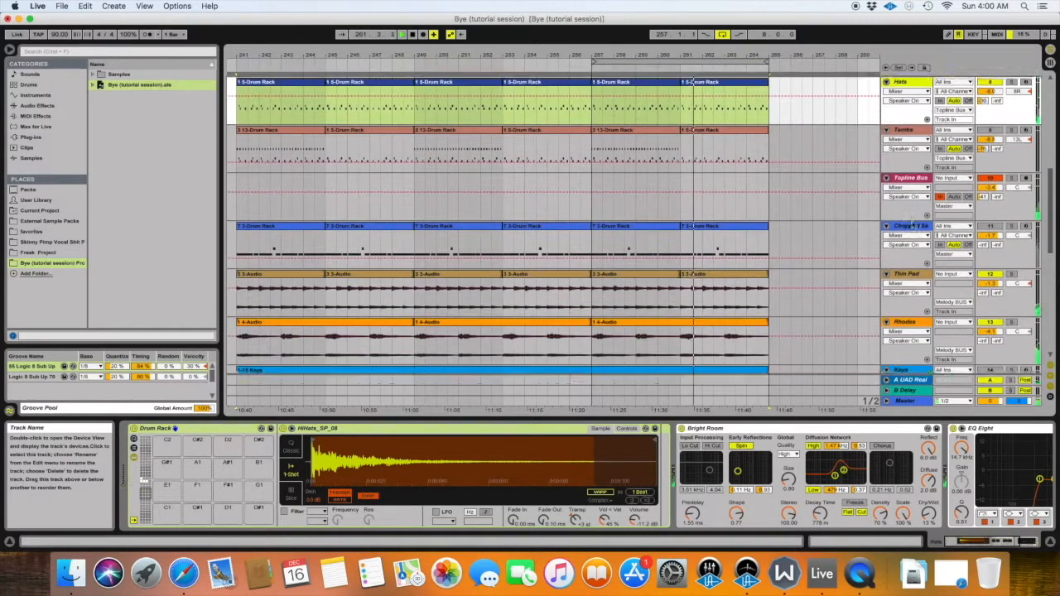
{"action": "scroll", "coordinate": [913, 226], "scroll_direction": "up", "scroll_amount": 5}
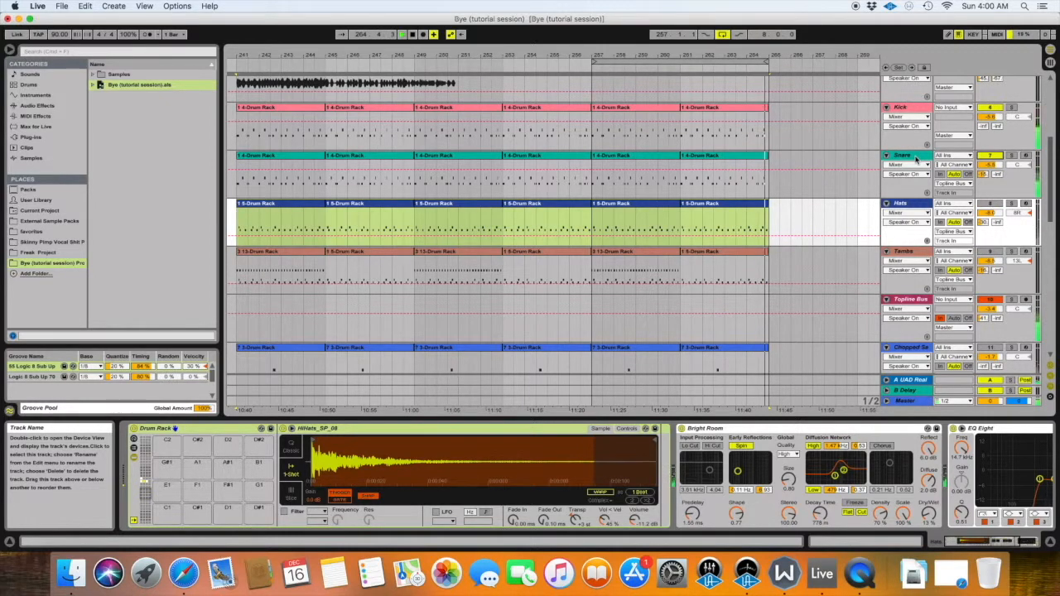
{"action": "left_click", "coordinate": [986, 107]}
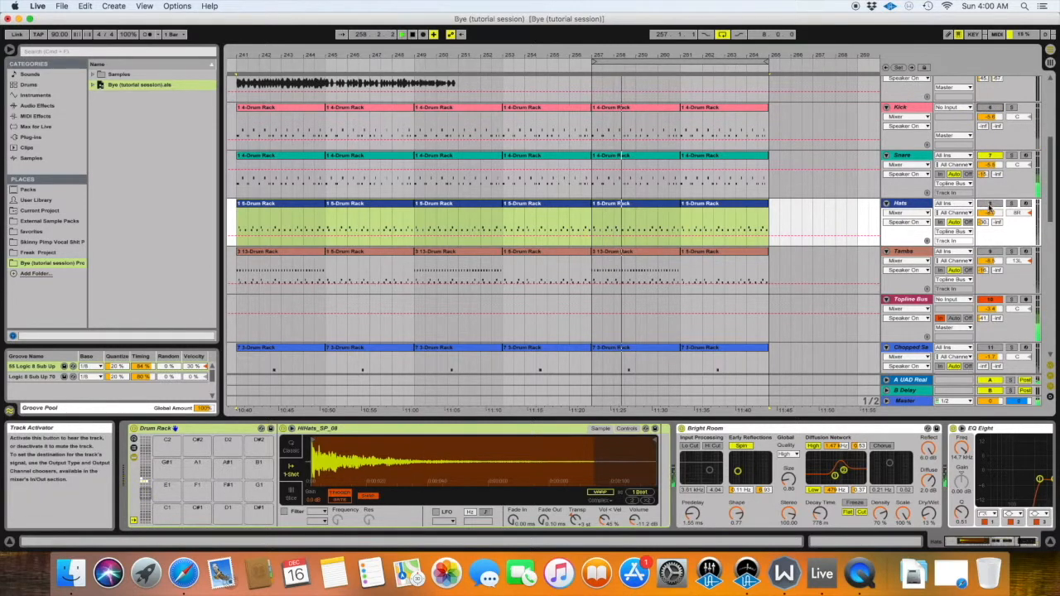
{"action": "left_click", "coordinate": [990, 202]}
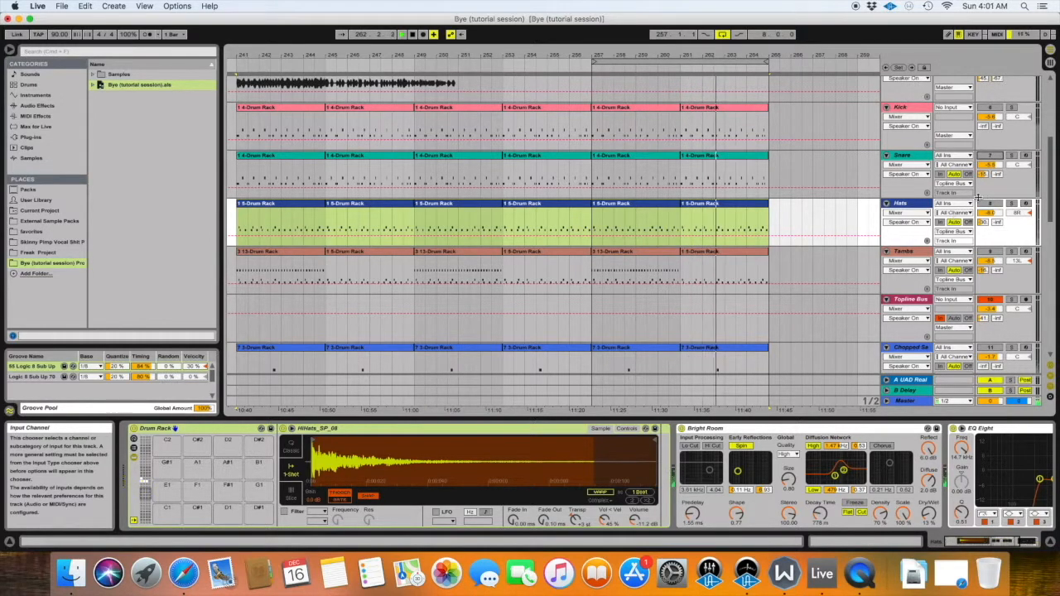
{"action": "left_click", "coordinate": [991, 155]}
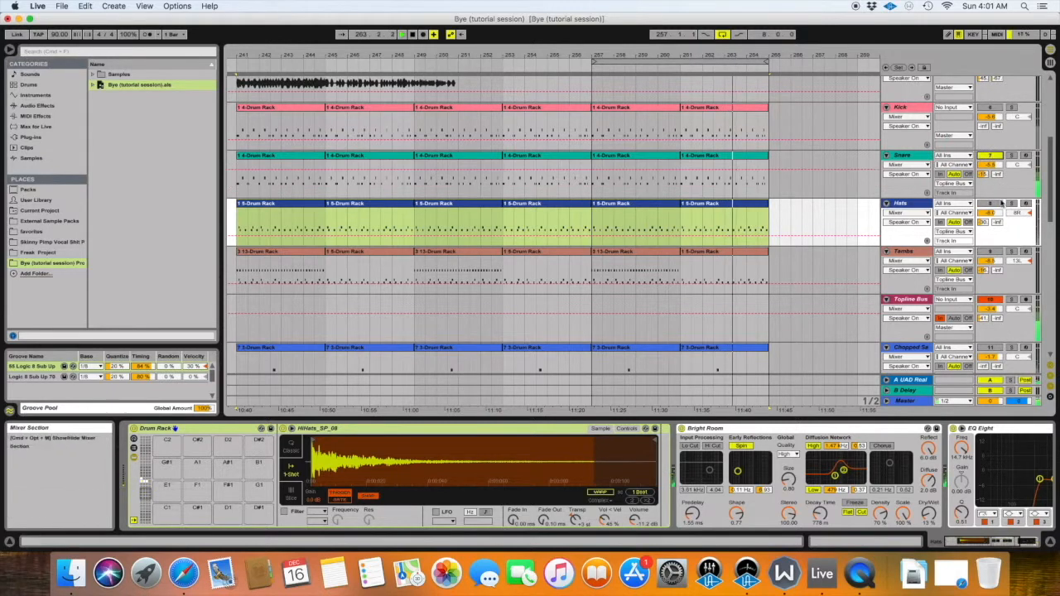
{"action": "left_click", "coordinate": [992, 203]}
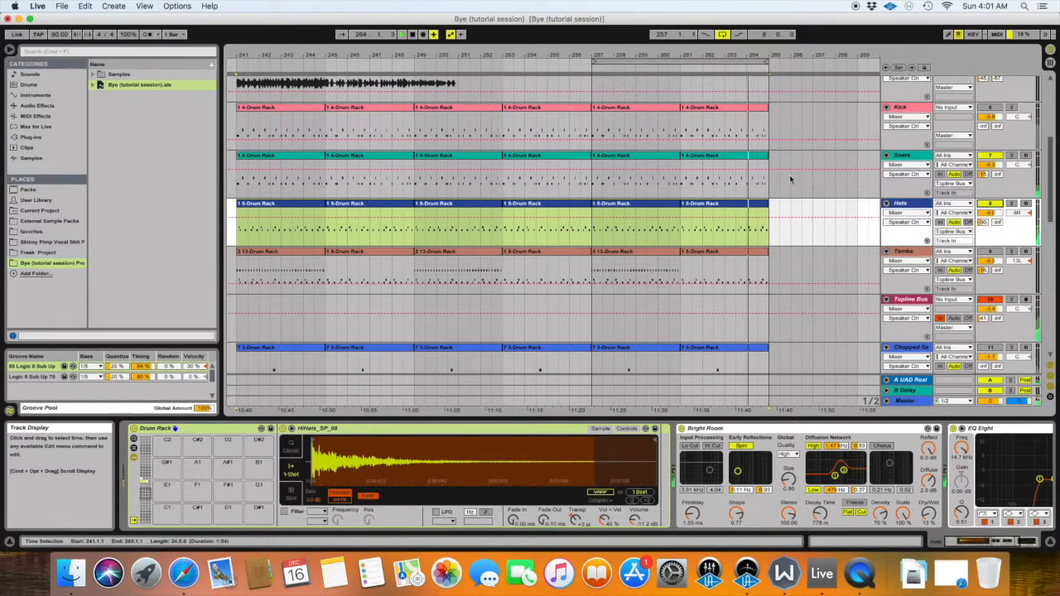
Step: Copy the Snare and Hats clips from bars 257–261 and paste them on the same tracks at bar 9
{"action": "left_click_drag", "start_coordinate": [596, 190], "coordinate": [648, 230]}
{"action": "scroll", "coordinate": [647, 229], "scroll_direction": "left", "scroll_amount": 20}
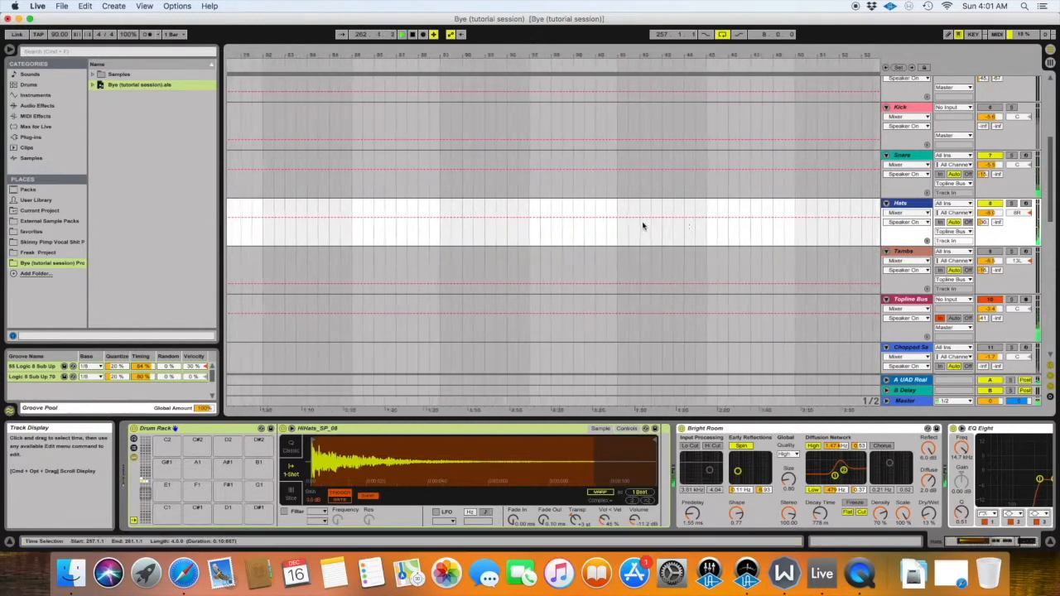
{"action": "scroll", "coordinate": [419, 180], "scroll_direction": "up", "scroll_amount": 5}
{"action": "scroll", "coordinate": [407, 191], "scroll_direction": "down", "scroll_amount": 4}
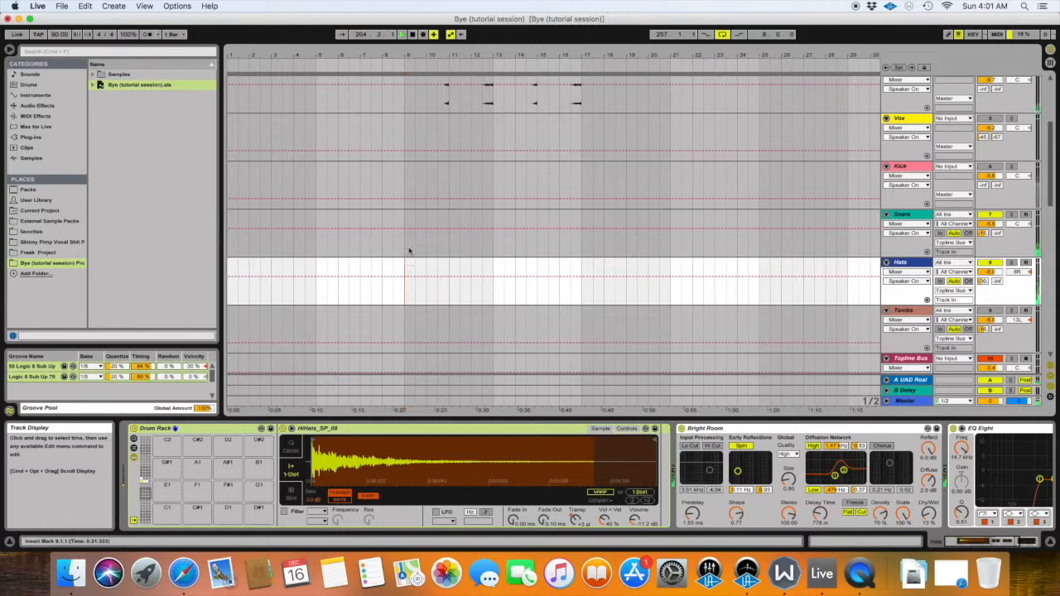
{"action": "left_click", "coordinate": [406, 225]}
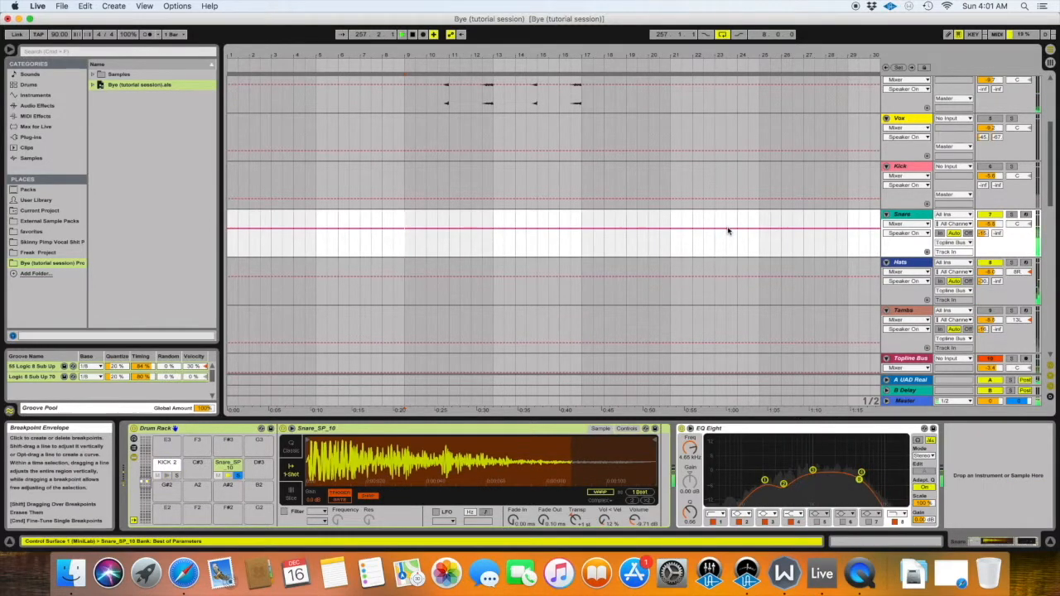
{"action": "key", "text": "super+v"}
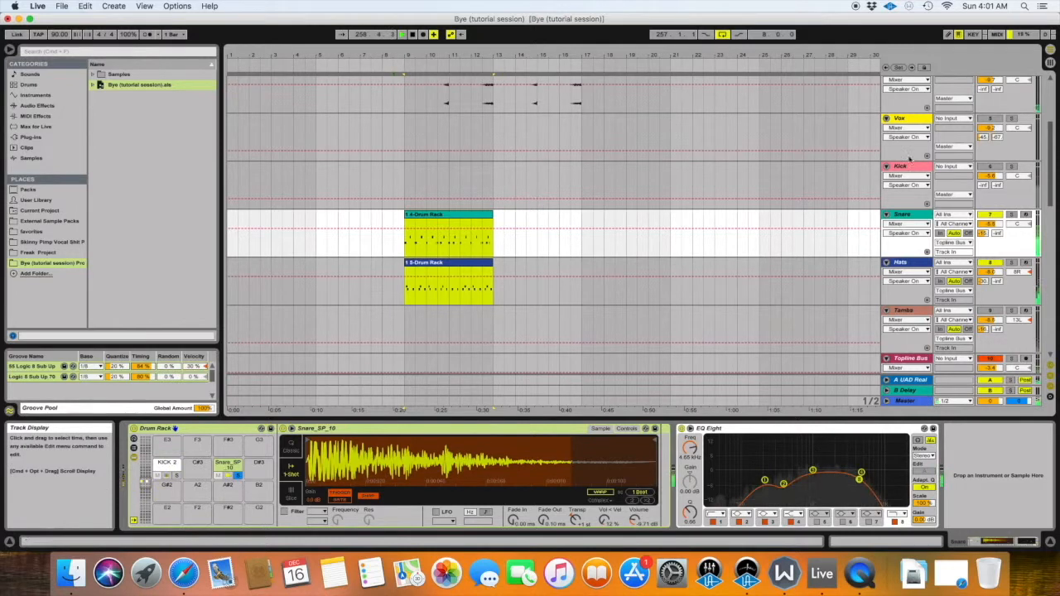
Step: Play the arrangement from about bar 8 into the pasted drum clips, toggling Snare off and on and selecting its track
{"action": "left_click", "coordinate": [995, 217]}
{"action": "left_click", "coordinate": [995, 218]}
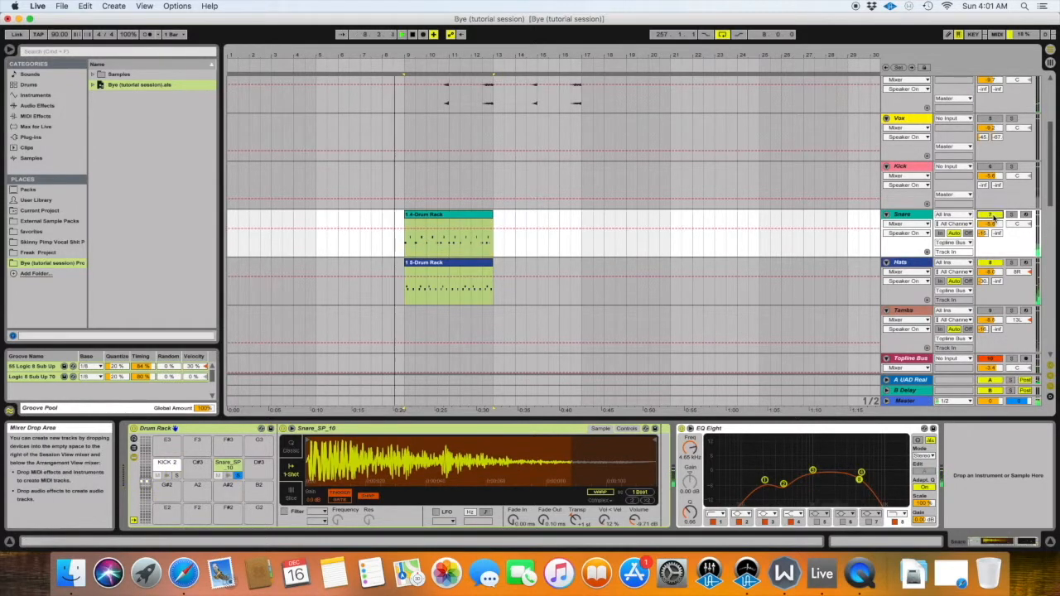
{"action": "left_click", "coordinate": [920, 217]}
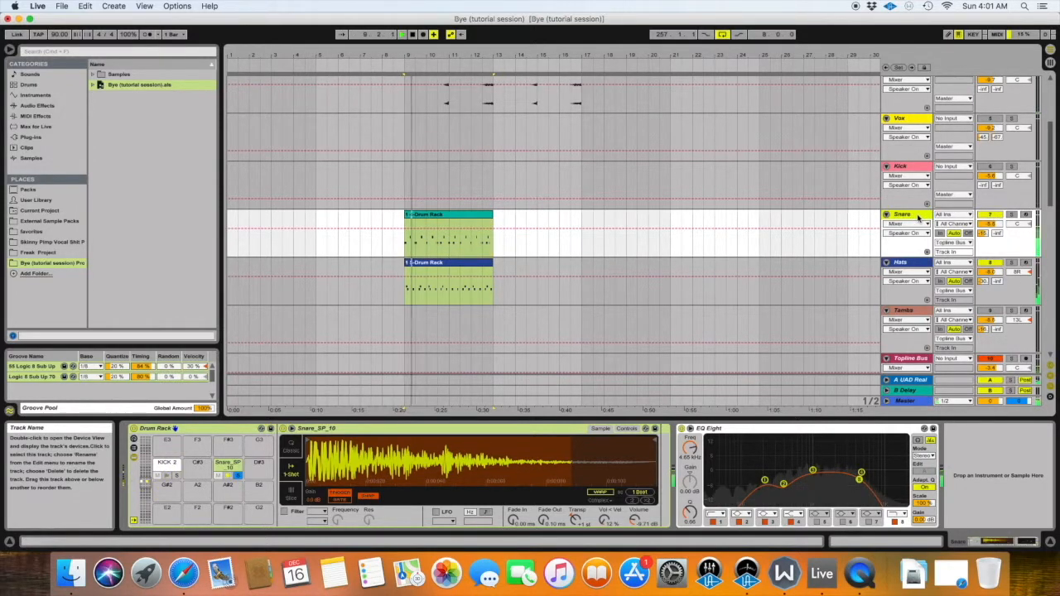
Step: Select all tracks and switch them off and back on together during playback
{"action": "key", "text": "super+a"}
{"action": "left_click", "coordinate": [989, 215]}
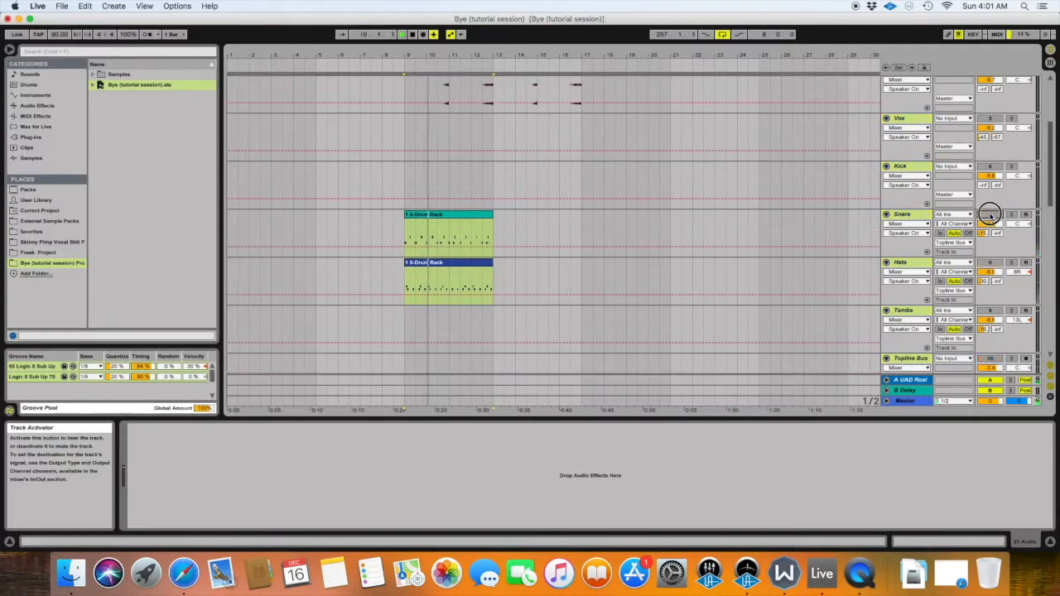
{"action": "left_click", "coordinate": [990, 215]}
{"action": "scroll", "coordinate": [515, 202], "scroll_direction": "up", "scroll_amount": 3}
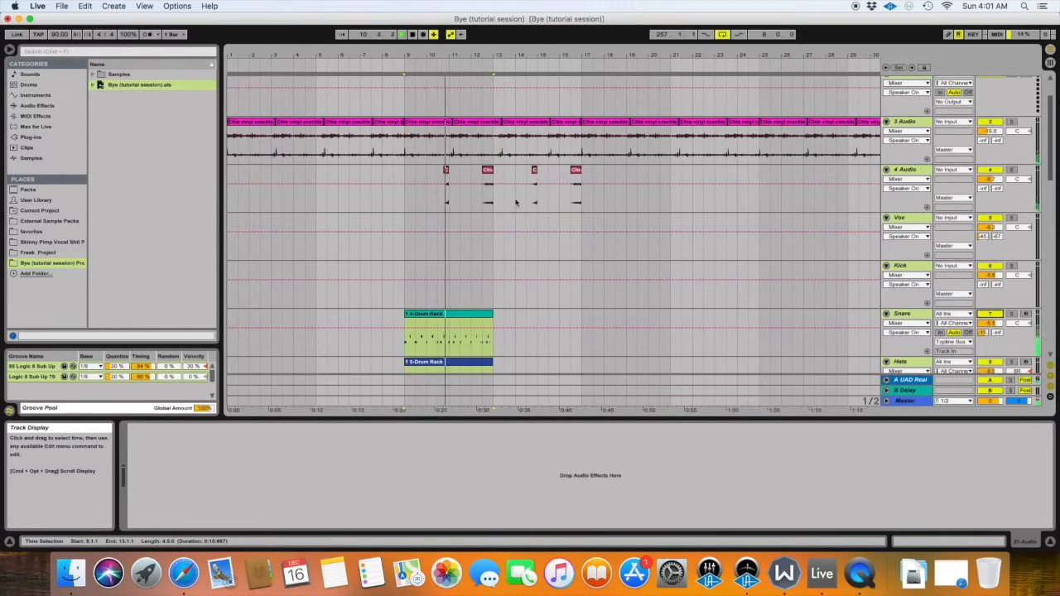
Step: Duplicate the Snare and Hats clips at bars 9–13 so each repeats from bar 13 to 17
{"action": "scroll", "coordinate": [497, 232], "scroll_direction": "down", "scroll_amount": 2}
{"action": "left_click", "coordinate": [478, 249]}
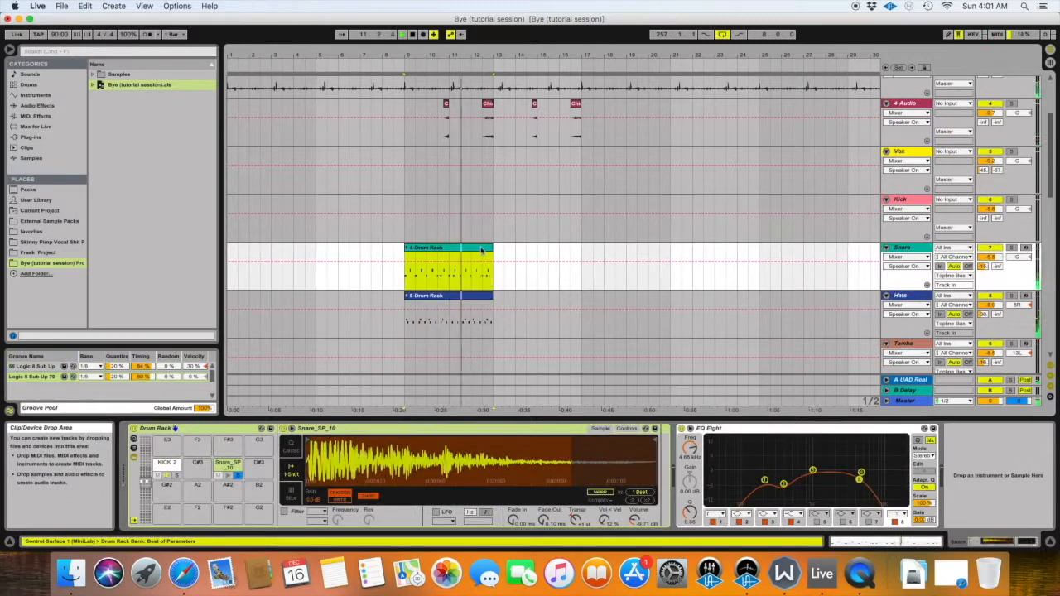
{"action": "key", "text": "super+d"}
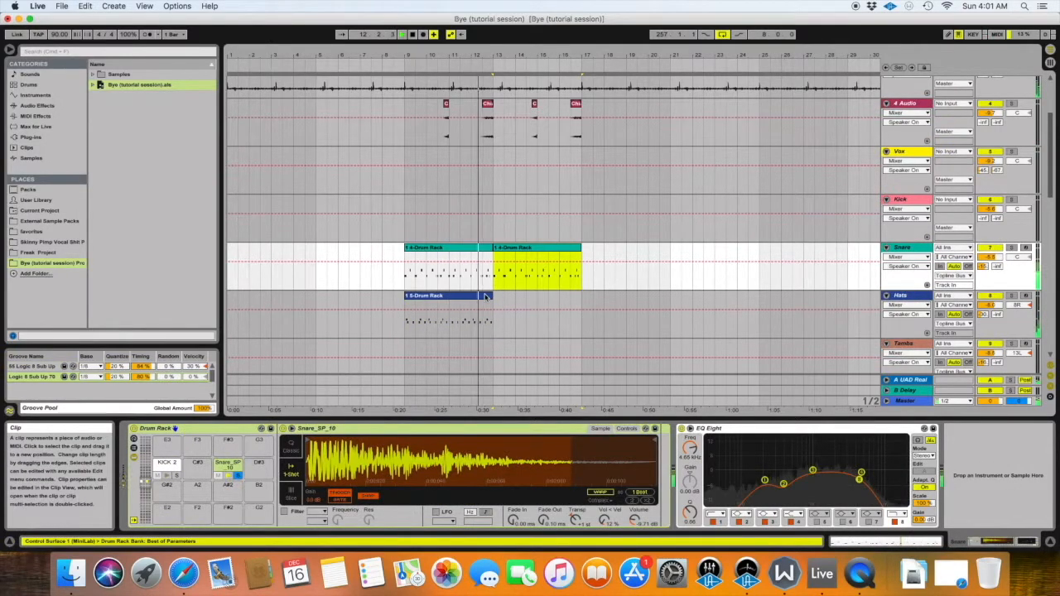
{"action": "left_click", "coordinate": [487, 296]}
{"action": "key", "text": "super+d"}
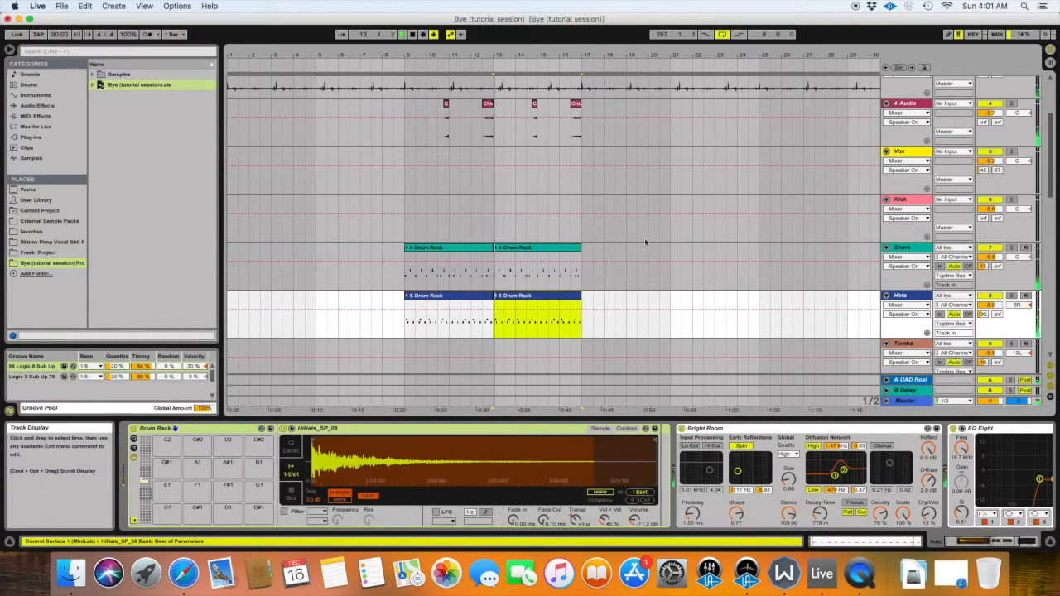
Step: Duplicate the Thin Pad and Rhodes clips from bars 9–17 to fill bars 17–25
{"action": "scroll", "coordinate": [610, 234], "scroll_direction": "up", "scroll_amount": 3}
{"action": "scroll", "coordinate": [609, 236], "scroll_direction": "down", "scroll_amount": 10}
{"action": "scroll", "coordinate": [609, 236], "scroll_direction": "up", "scroll_amount": 3}
{"action": "scroll", "coordinate": [609, 236], "scroll_direction": "up", "scroll_amount": 2}
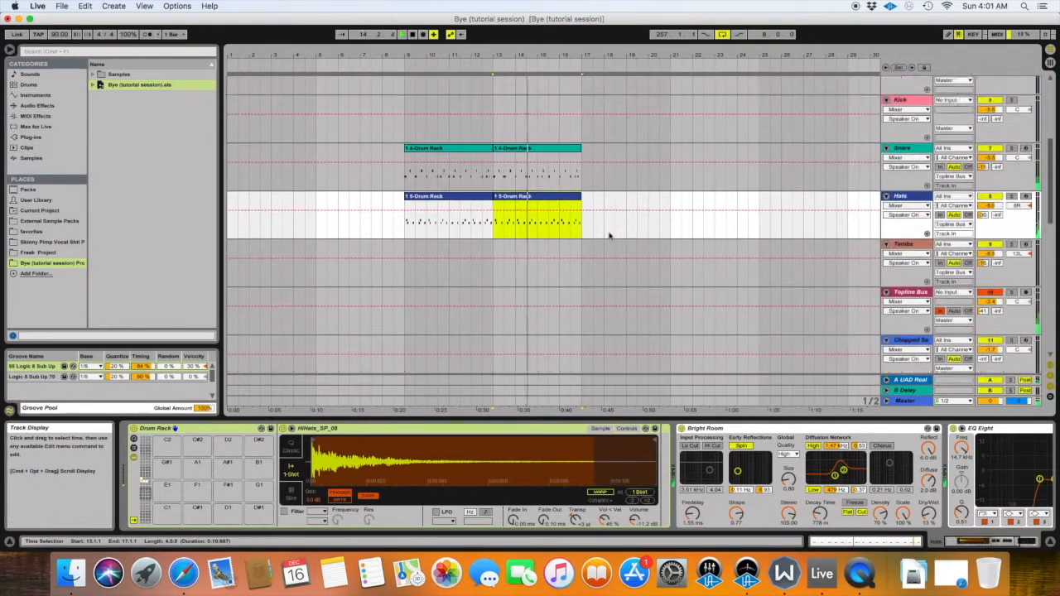
{"action": "scroll", "coordinate": [609, 236], "scroll_direction": "down", "scroll_amount": 6}
{"action": "left_click_drag", "start_coordinate": [405, 205], "coordinate": [578, 223]}
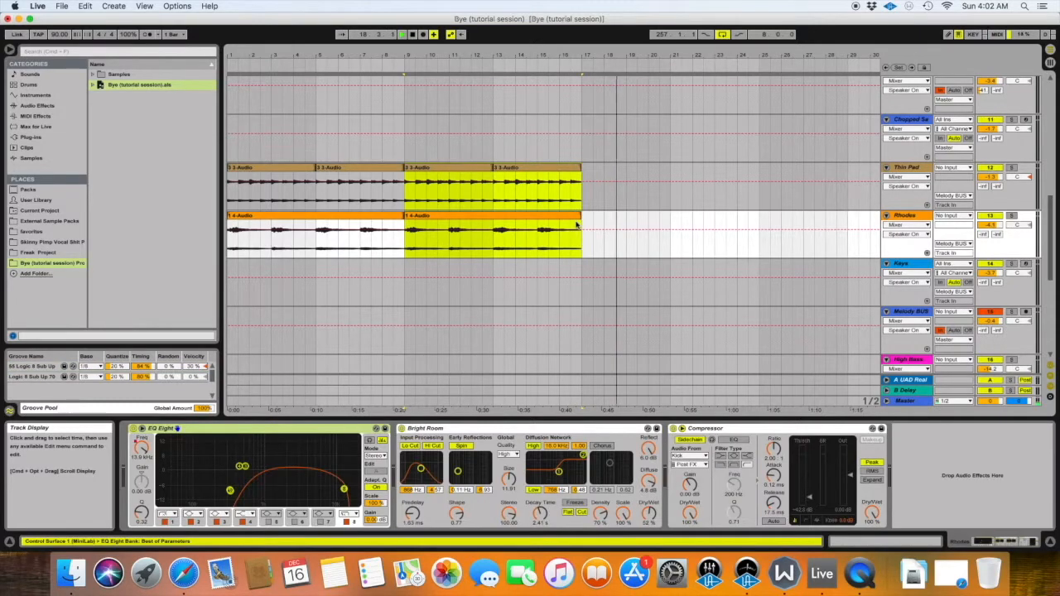
{"action": "key", "text": "super+d"}
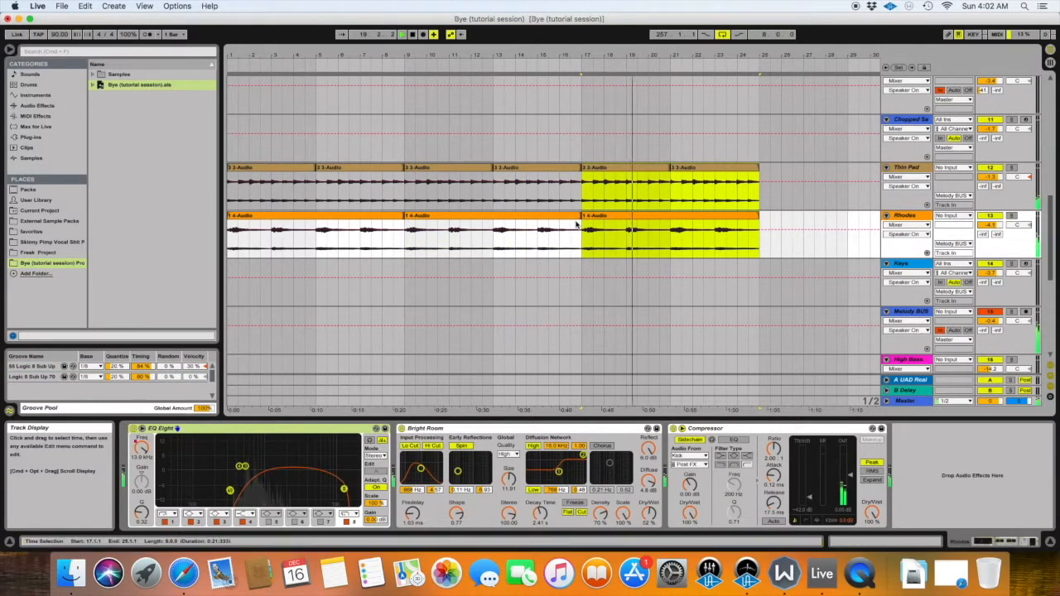
Step: Loop the selected drum section at bars 9–17 and move the loop region to bars 17–25
{"action": "scroll", "coordinate": [575, 223], "scroll_direction": "up", "scroll_amount": 3}
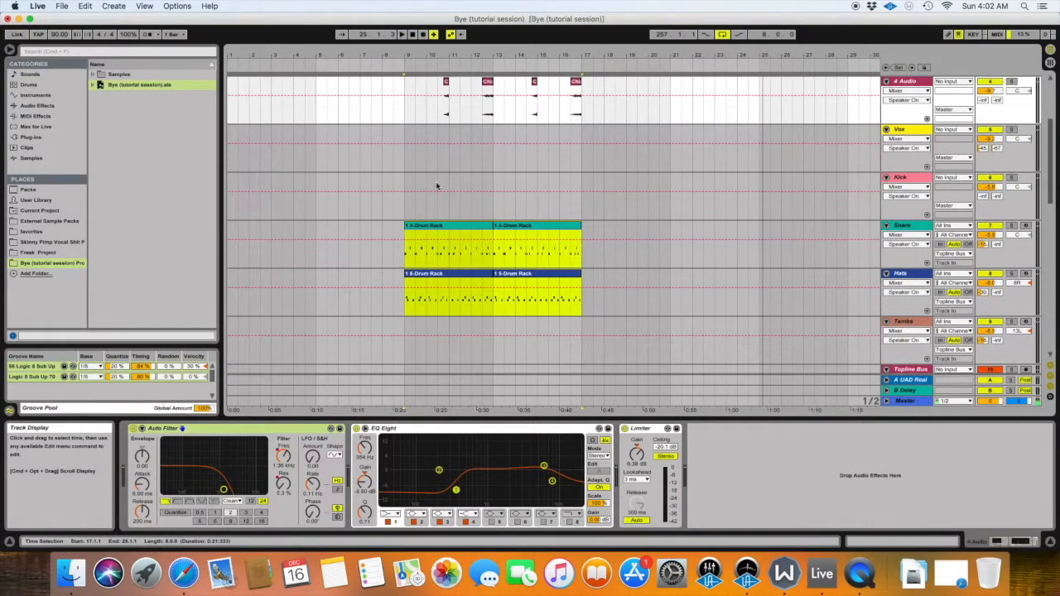
{"action": "key", "text": "super+l"}
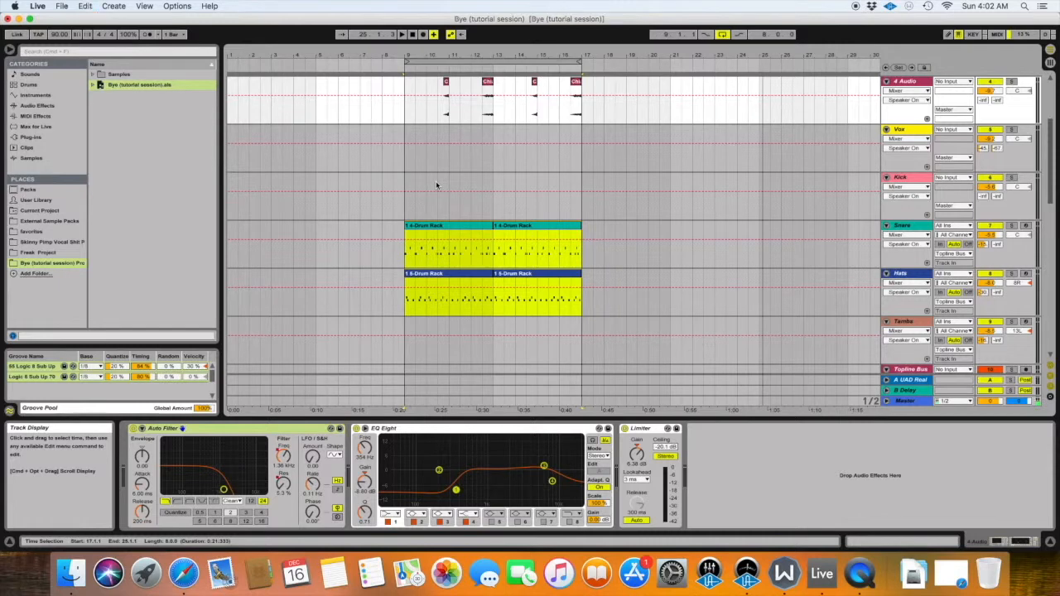
{"action": "left_click_drag", "start_coordinate": [493, 60], "coordinate": [665, 77]}
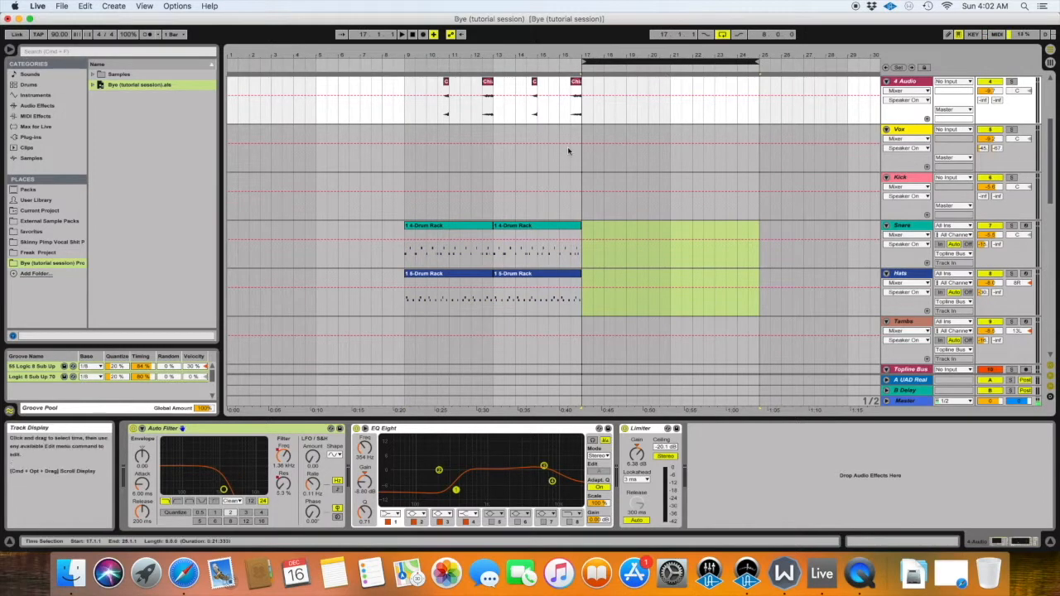
Step: Duplicate the 4 Audio, Snare and Hats clips from bars 9–17 to fill bars 17–25
{"action": "scroll", "coordinate": [568, 150], "scroll_direction": "up", "scroll_amount": 2}
{"action": "left_click_drag", "start_coordinate": [398, 130], "coordinate": [578, 134]}
{"action": "key", "text": "super+d"}
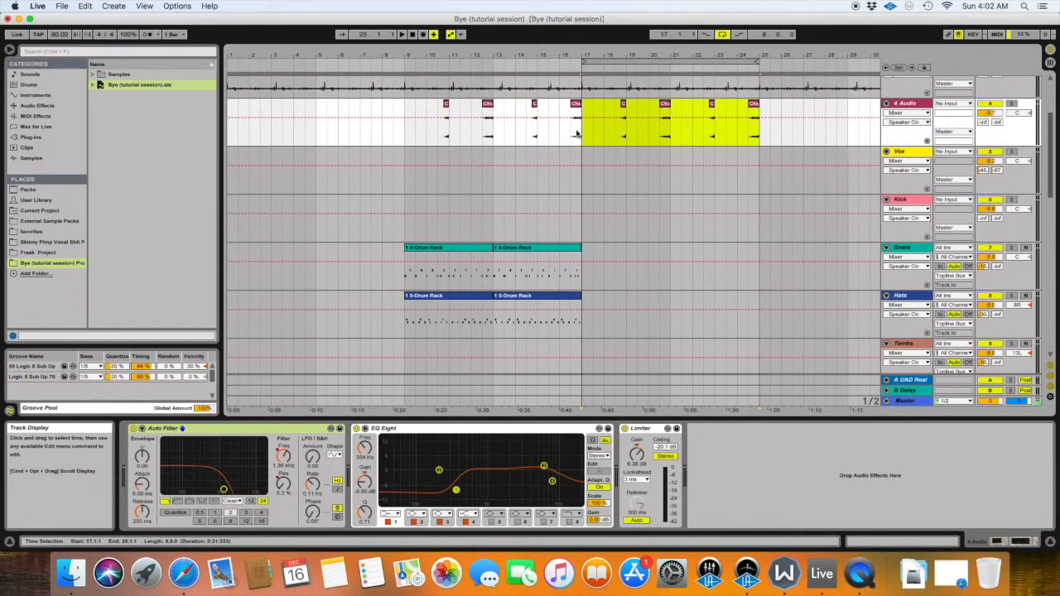
{"action": "scroll", "coordinate": [530, 207], "scroll_direction": "down", "scroll_amount": 5}
{"action": "left_click_drag", "start_coordinate": [407, 172], "coordinate": [583, 194]}
{"action": "key", "text": "super+d"}
Step: Play the arrangement from the start into bar 9 and review the clips on all tracks
{"action": "scroll", "coordinate": [584, 195], "scroll_direction": "down", "scroll_amount": 10}
{"action": "scroll", "coordinate": [590, 195], "scroll_direction": "up", "scroll_amount": 20}
{"action": "key", "text": "Home"}
{"action": "key", "text": "space"}
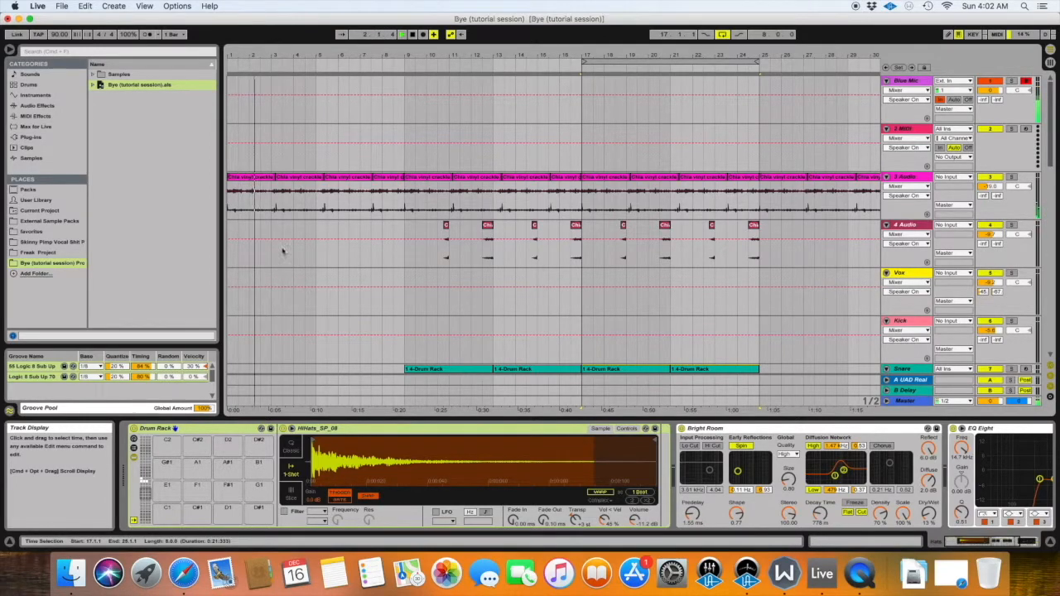
{"action": "scroll", "coordinate": [372, 255], "scroll_direction": "down", "scroll_amount": 5}
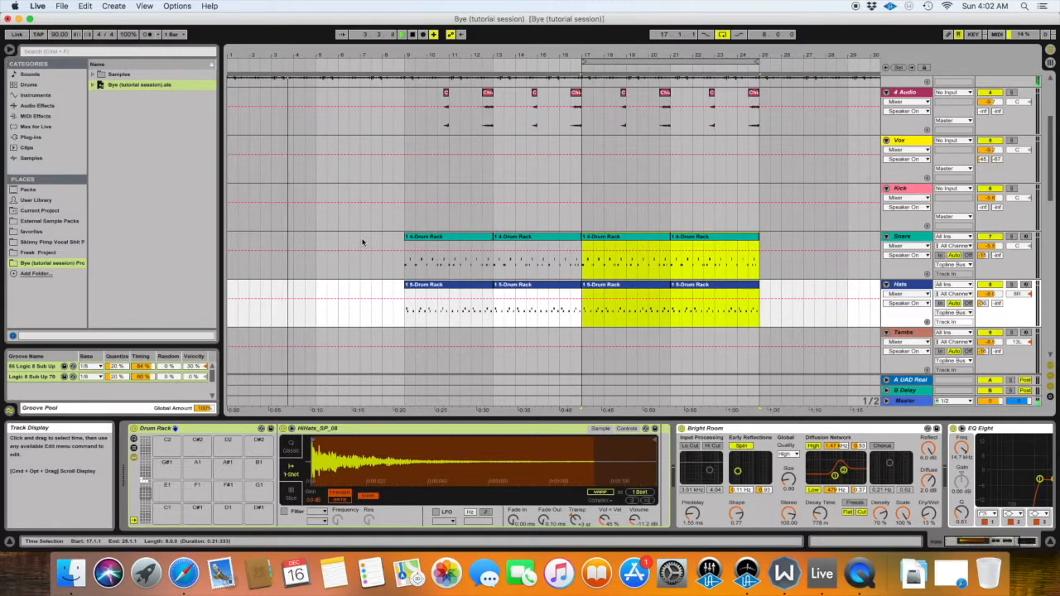
{"action": "scroll", "coordinate": [362, 242], "scroll_direction": "down", "scroll_amount": 6}
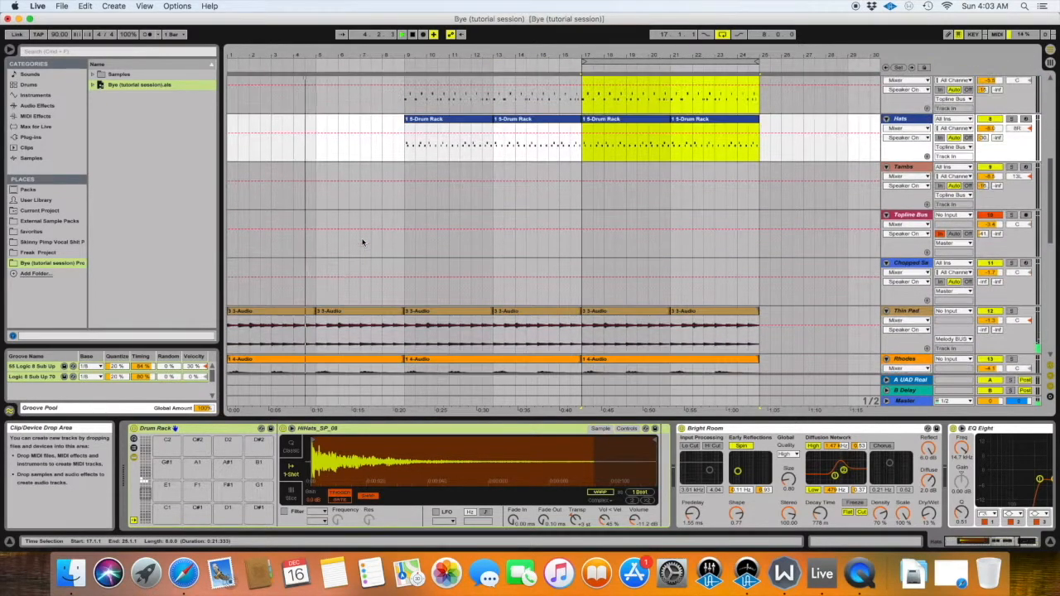
{"action": "scroll", "coordinate": [362, 242], "scroll_direction": "up", "scroll_amount": 3}
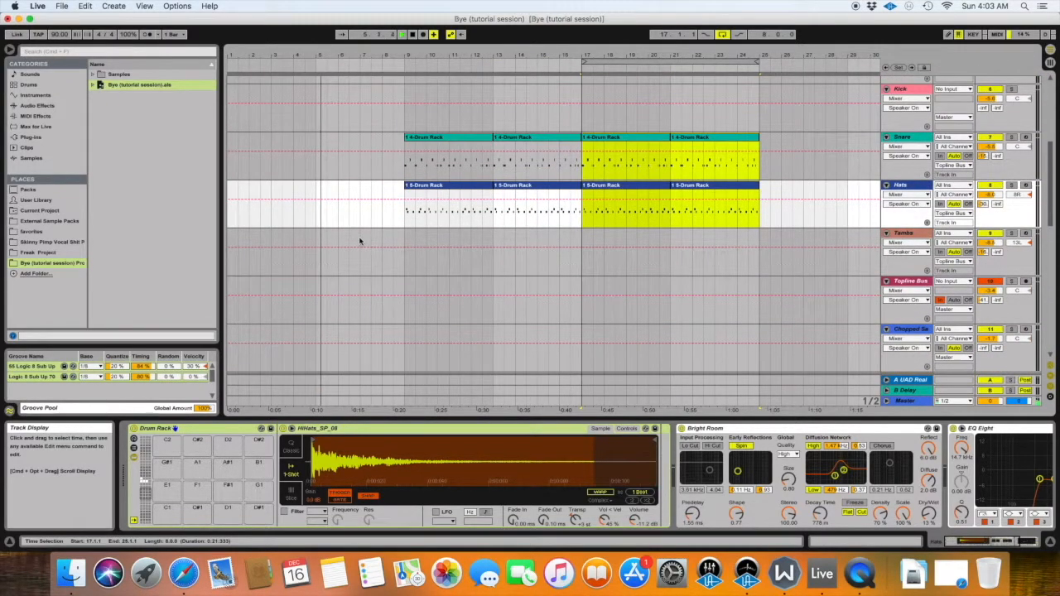
{"action": "scroll", "coordinate": [358, 236], "scroll_direction": "up", "scroll_amount": 6}
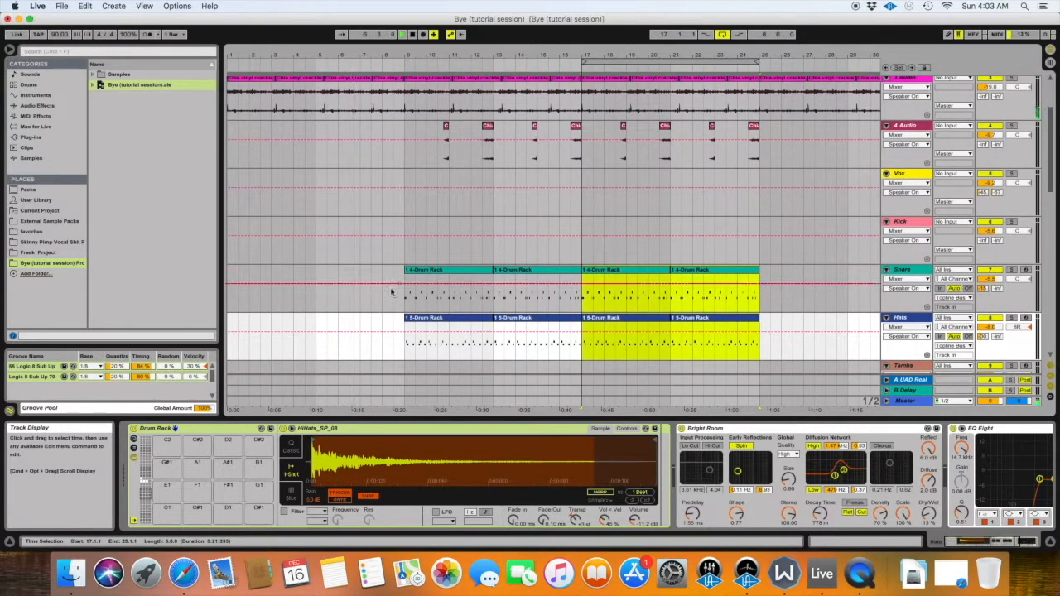
{"action": "scroll", "coordinate": [347, 220], "scroll_direction": "right", "scroll_amount": 3}
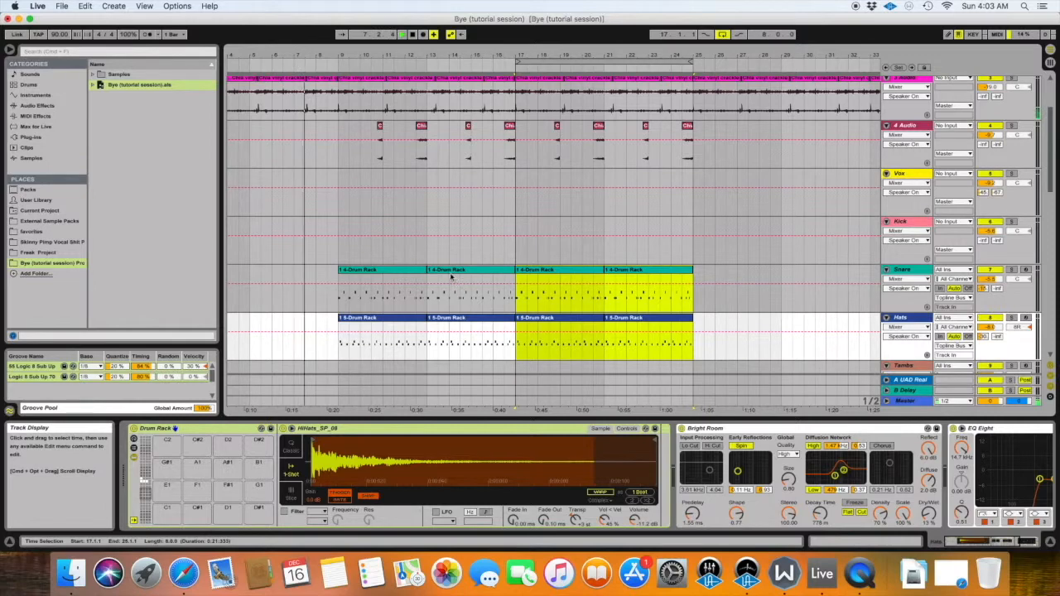
{"action": "scroll", "coordinate": [409, 301], "scroll_direction": "down", "scroll_amount": 4}
{"action": "scroll", "coordinate": [409, 300], "scroll_direction": "left", "scroll_amount": 1}
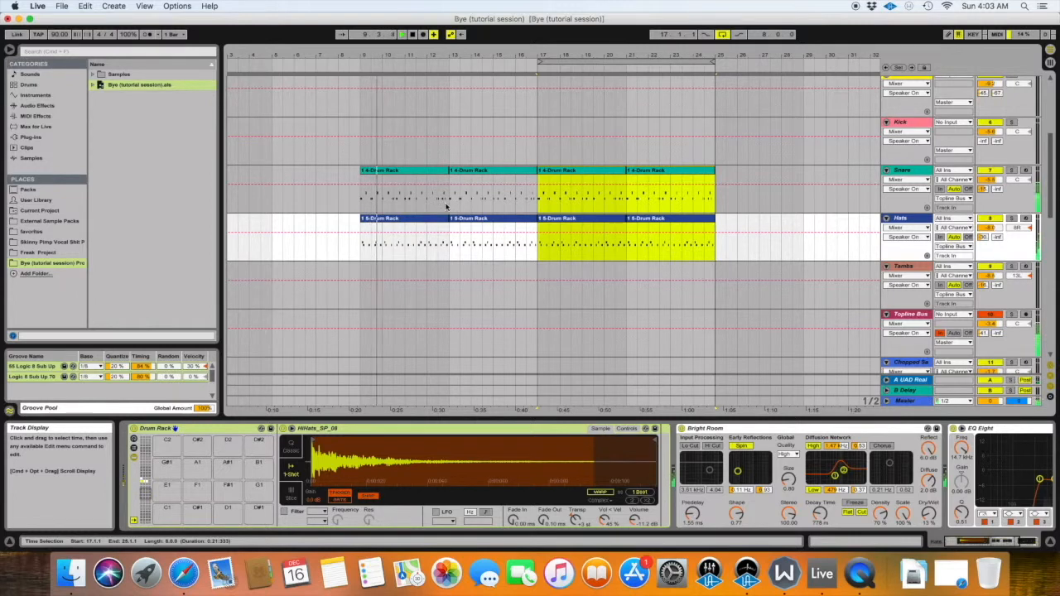
Step: Move the loop region to bars 9–17 and back to bars 17–25 during playback, and stop the transport
{"action": "left_click_drag", "start_coordinate": [589, 61], "coordinate": [412, 72]}
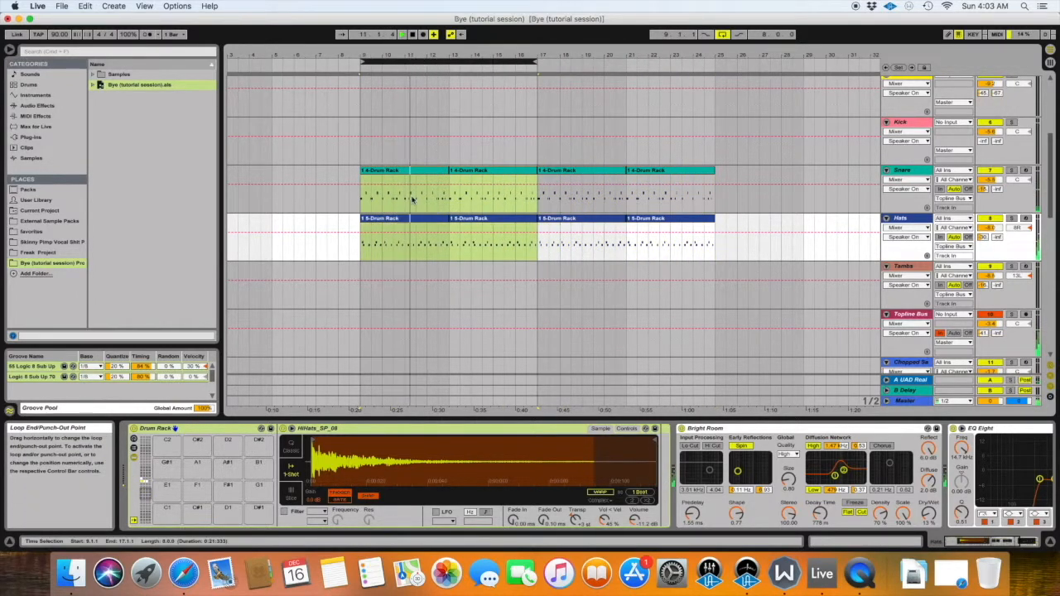
{"action": "left_click", "coordinate": [457, 61]}
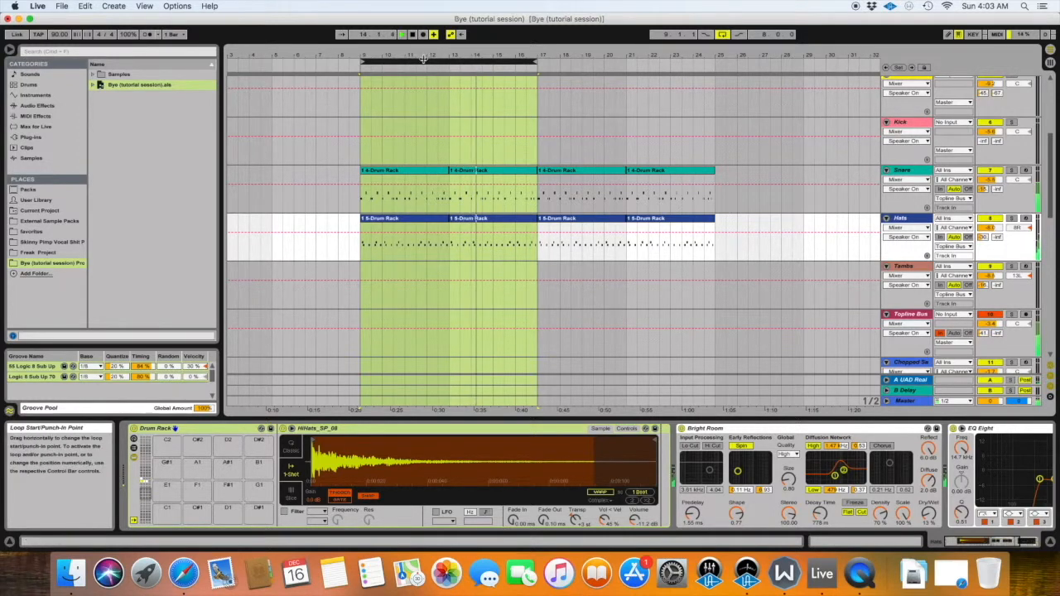
{"action": "left_click_drag", "start_coordinate": [422, 59], "coordinate": [608, 80]}
{"action": "scroll", "coordinate": [630, 207], "scroll_direction": "up", "scroll_amount": 3}
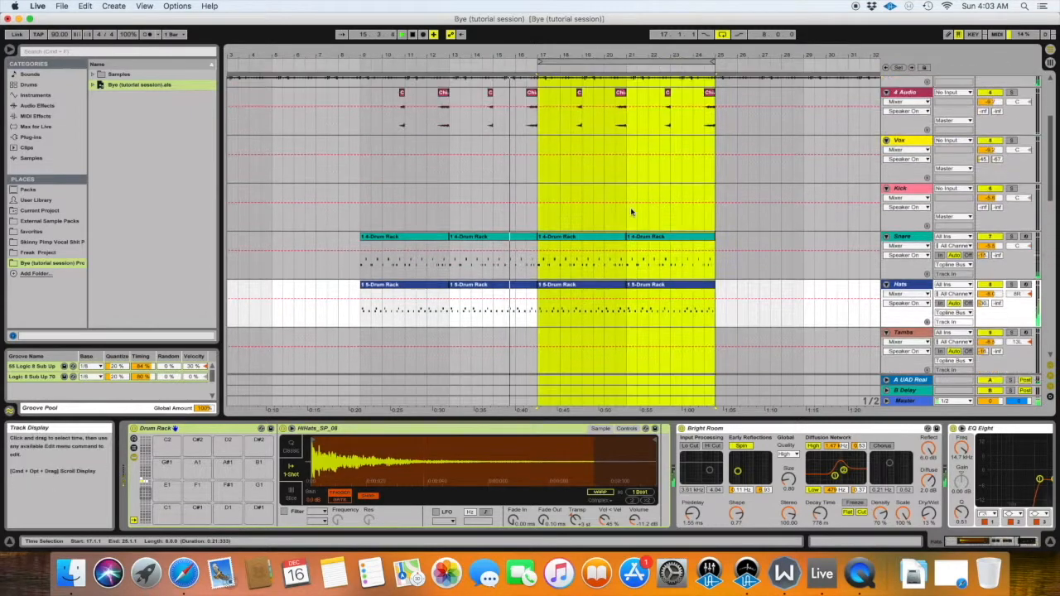
{"action": "scroll", "coordinate": [630, 209], "scroll_direction": "down", "scroll_amount": 2}
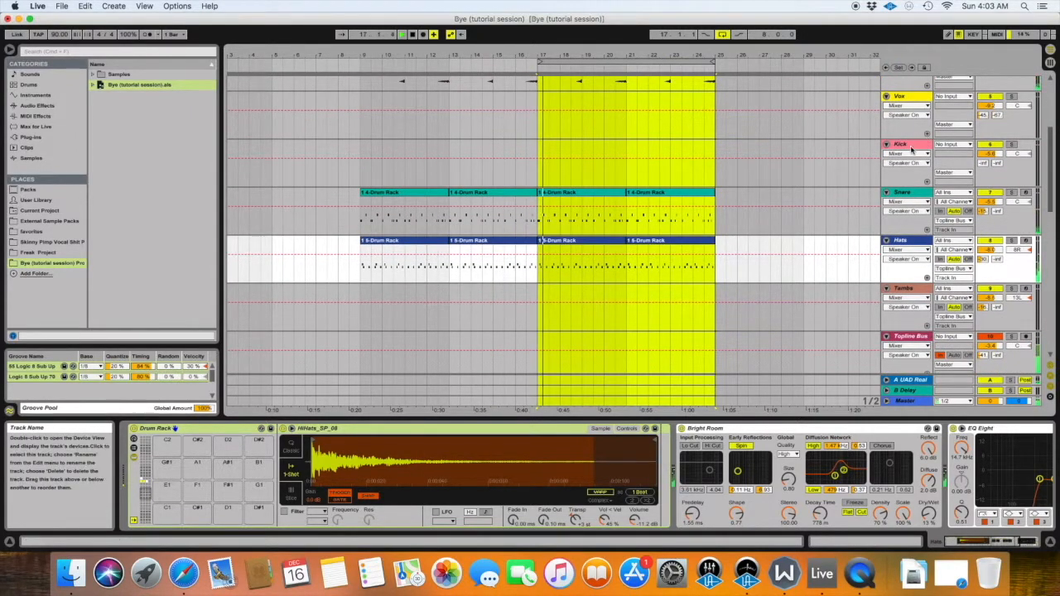
{"action": "key", "text": "space"}
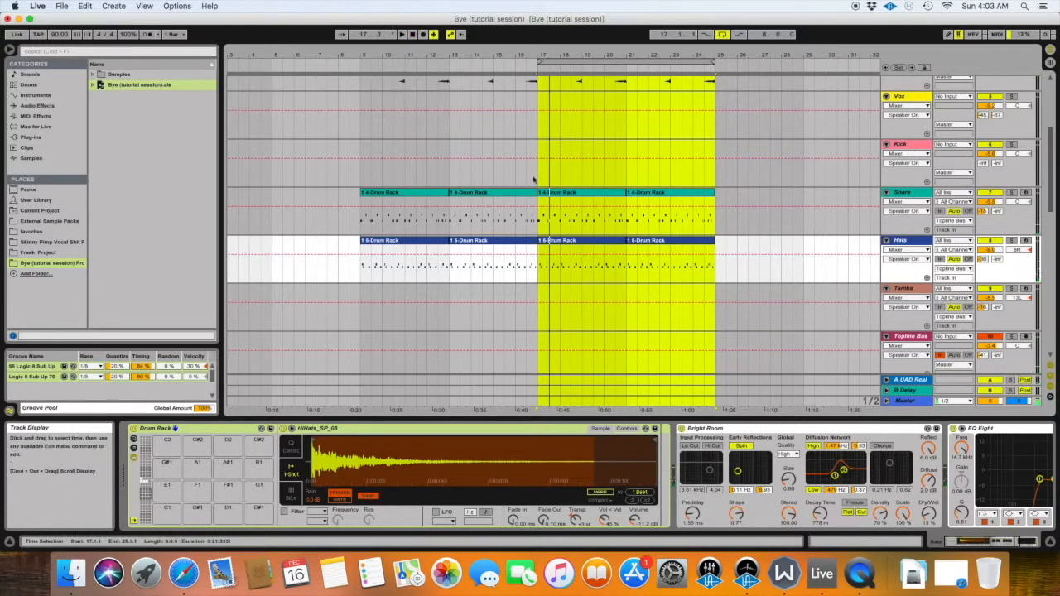
Step: Copy the Kick clips from bars 241–249 and paste them on the Kick track at bar 17
{"action": "scroll", "coordinate": [562, 211], "scroll_direction": "down", "scroll_amount": 5}
{"action": "scroll", "coordinate": [563, 211], "scroll_direction": "up", "scroll_amount": 5}
{"action": "scroll", "coordinate": [563, 212], "scroll_direction": "right", "scroll_amount": 1}
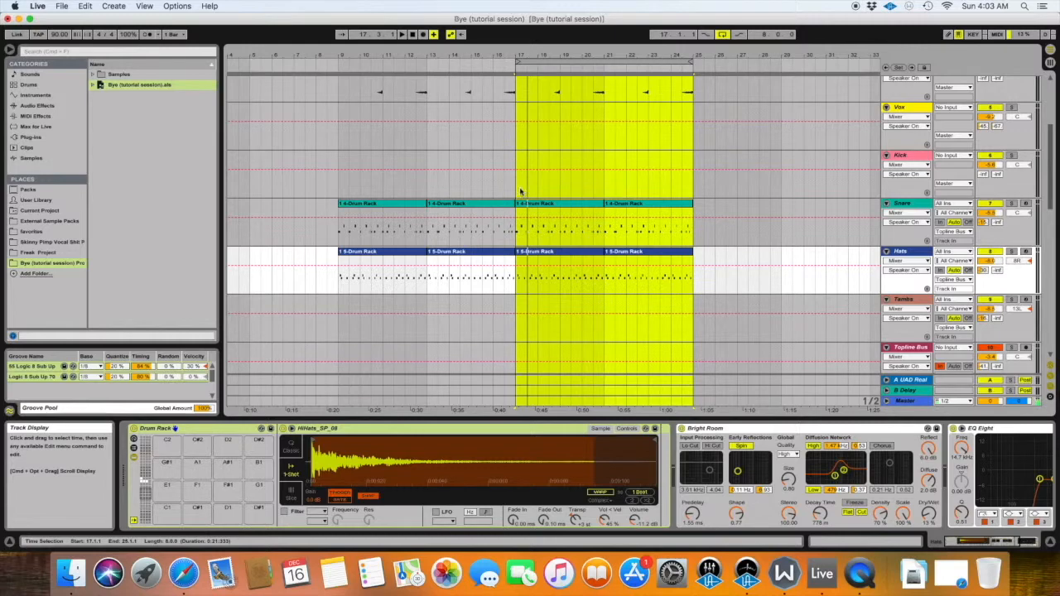
{"action": "scroll", "coordinate": [520, 191], "scroll_direction": "right", "scroll_amount": 15}
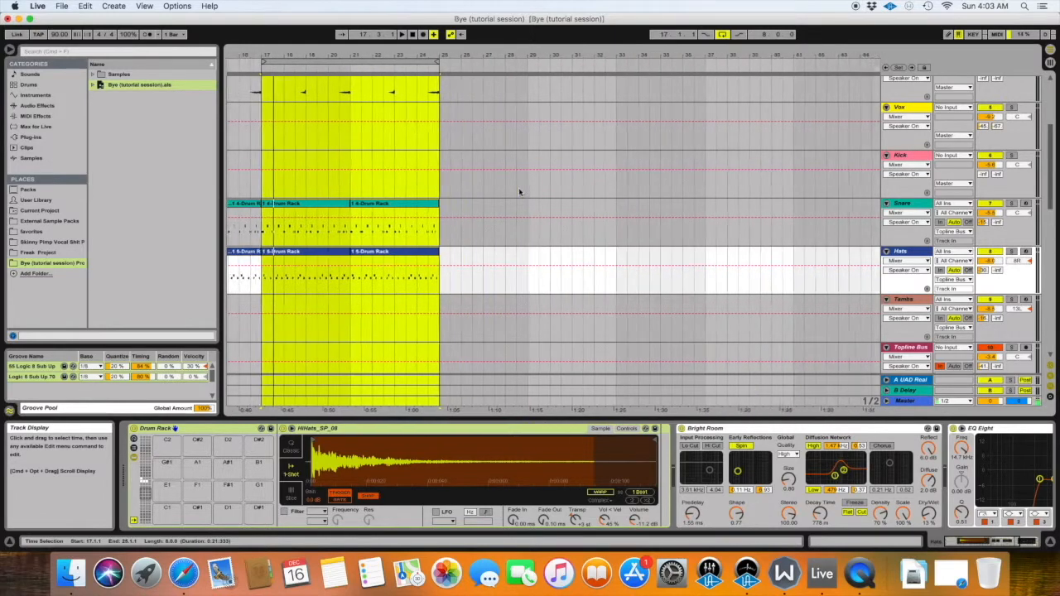
{"action": "scroll", "coordinate": [520, 191], "scroll_direction": "right", "scroll_amount": 18}
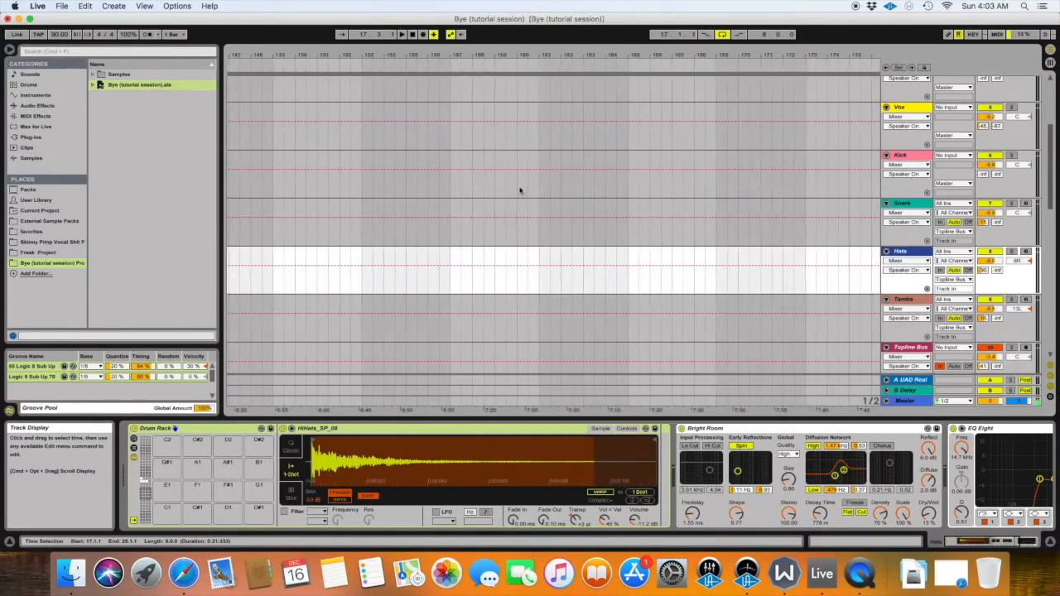
{"action": "scroll", "coordinate": [519, 191], "scroll_direction": "right", "scroll_amount": 6}
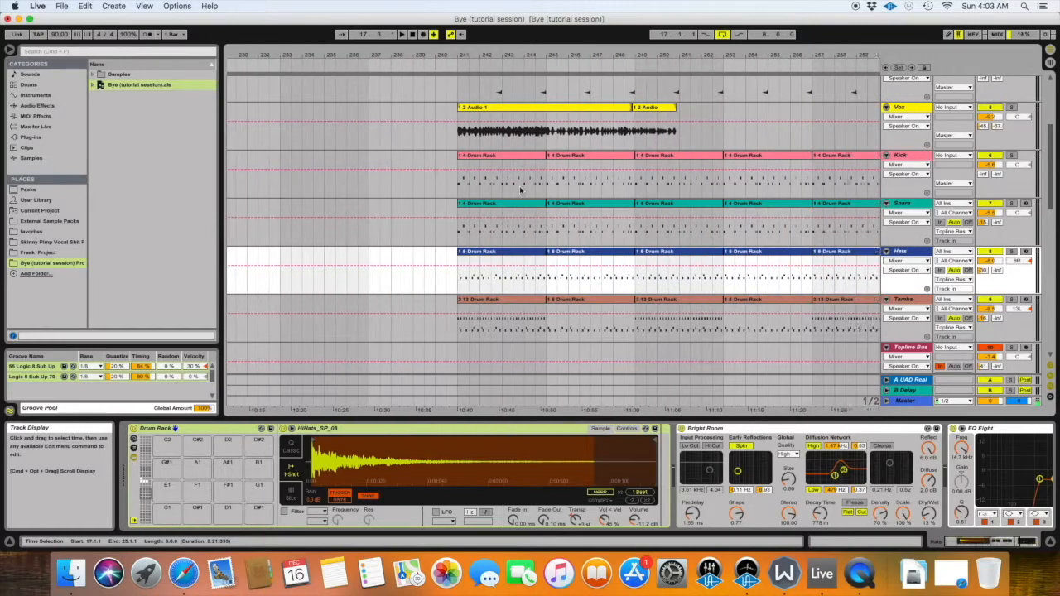
{"action": "left_click_drag", "start_coordinate": [311, 193], "coordinate": [495, 175]}
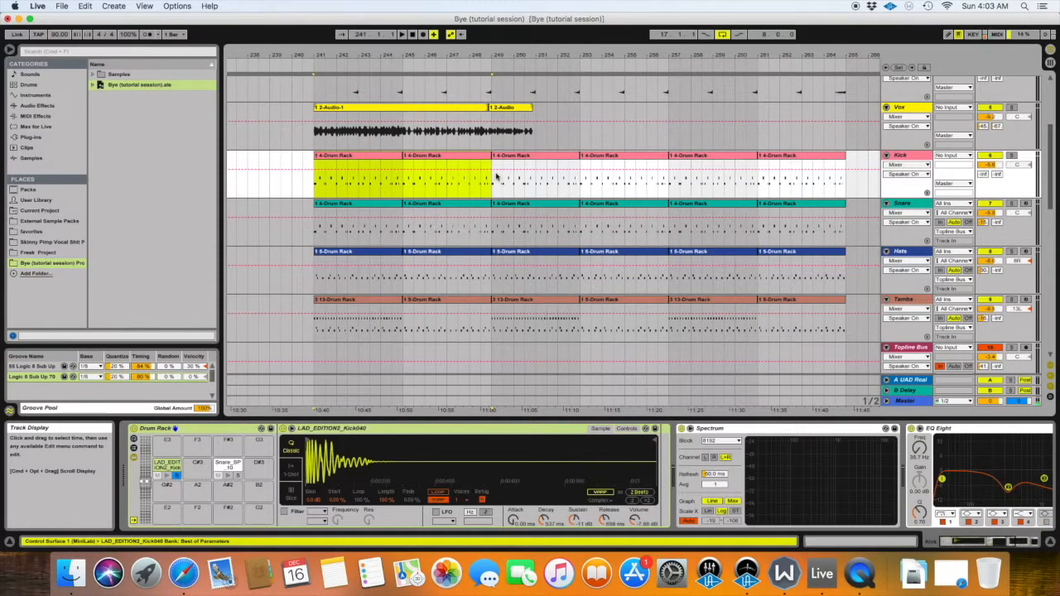
{"action": "scroll", "coordinate": [496, 177], "scroll_direction": "left", "scroll_amount": 20}
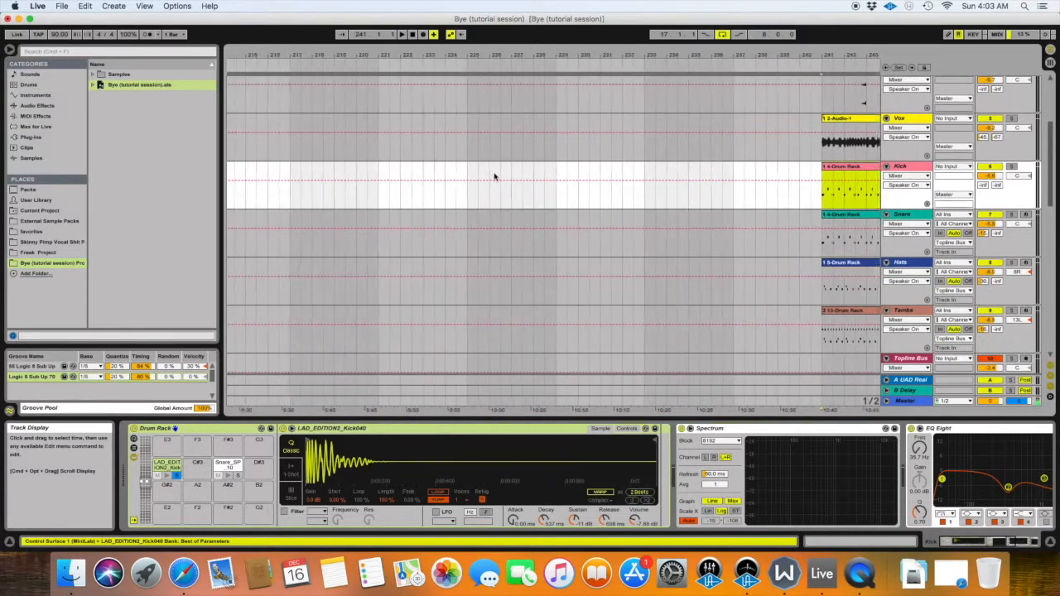
{"action": "scroll", "coordinate": [486, 175], "scroll_direction": "left", "scroll_amount": 20}
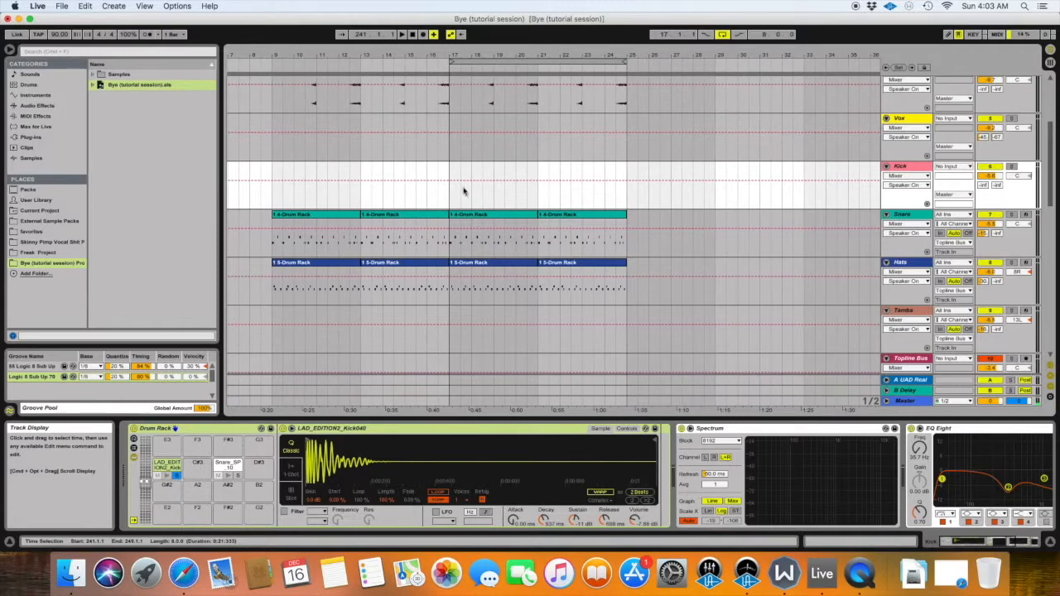
{"action": "key", "text": "super+v"}
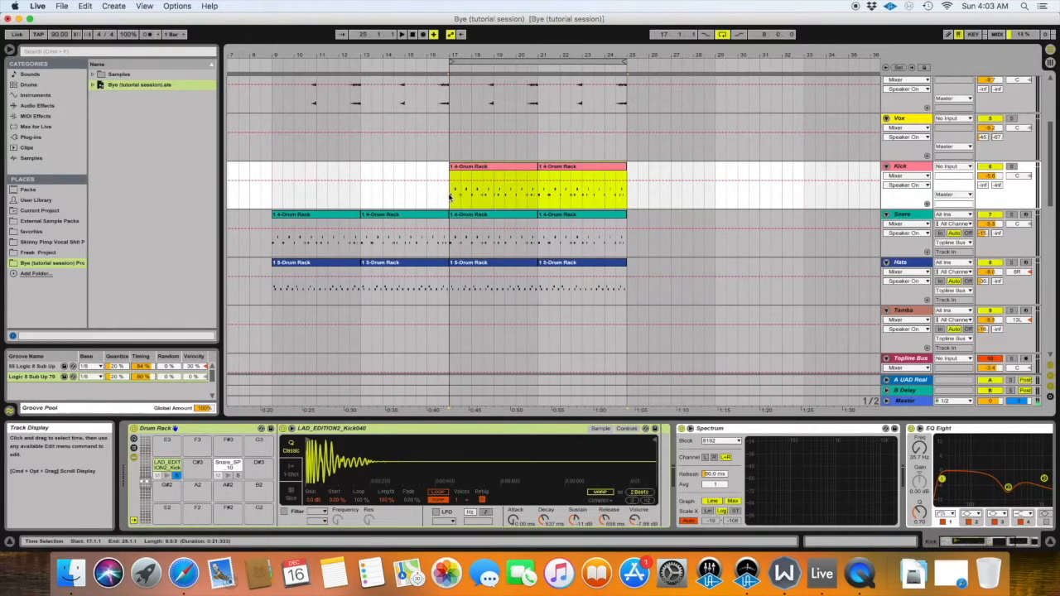
Step: Play the High Bass and Low Bass source clips from about bar 241 with the Bass BUS soloed
{"action": "scroll", "coordinate": [449, 196], "scroll_direction": "right", "scroll_amount": 2}
{"action": "scroll", "coordinate": [448, 196], "scroll_direction": "down", "scroll_amount": 4}
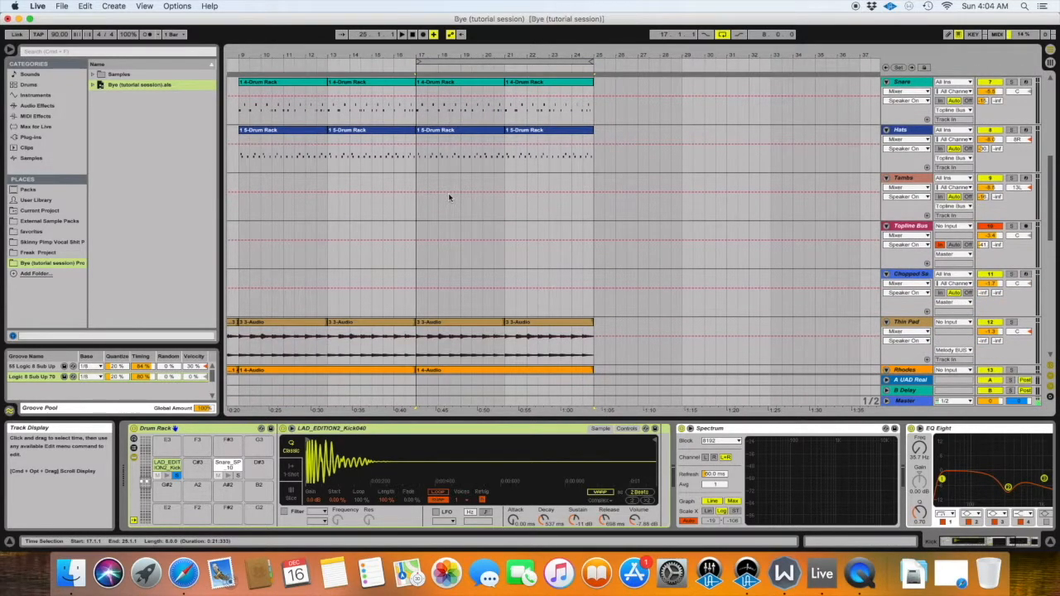
{"action": "scroll", "coordinate": [448, 197], "scroll_direction": "down", "scroll_amount": 10}
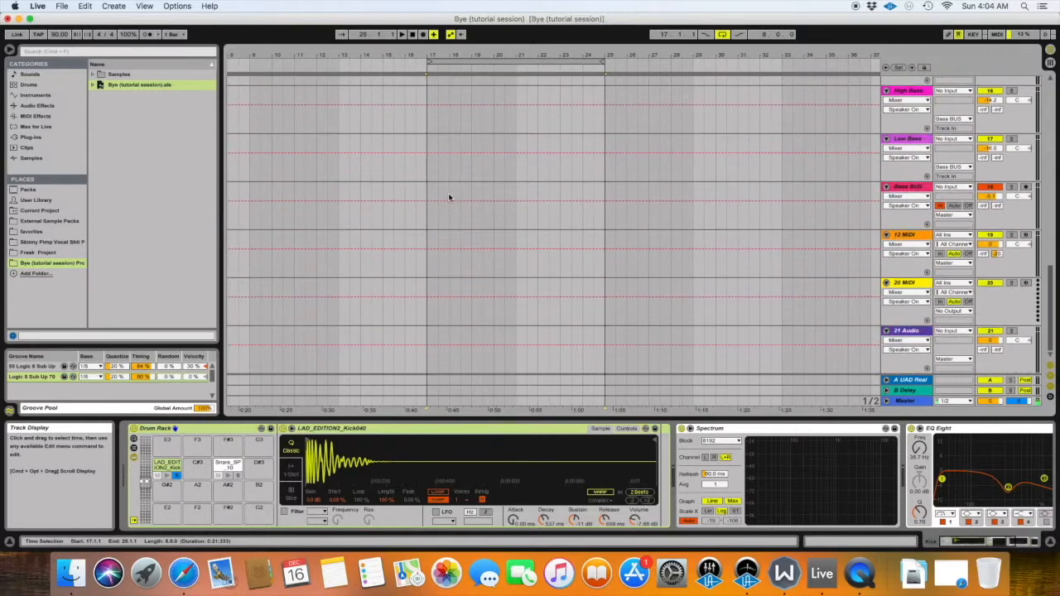
{"action": "scroll", "coordinate": [447, 195], "scroll_direction": "up", "scroll_amount": 2}
{"action": "scroll", "coordinate": [444, 209], "scroll_direction": "right", "scroll_amount": 8}
{"action": "scroll", "coordinate": [444, 213], "scroll_direction": "right", "scroll_amount": 20}
{"action": "scroll", "coordinate": [483, 217], "scroll_direction": "right", "scroll_amount": 20}
{"action": "scroll", "coordinate": [488, 213], "scroll_direction": "right", "scroll_amount": 20}
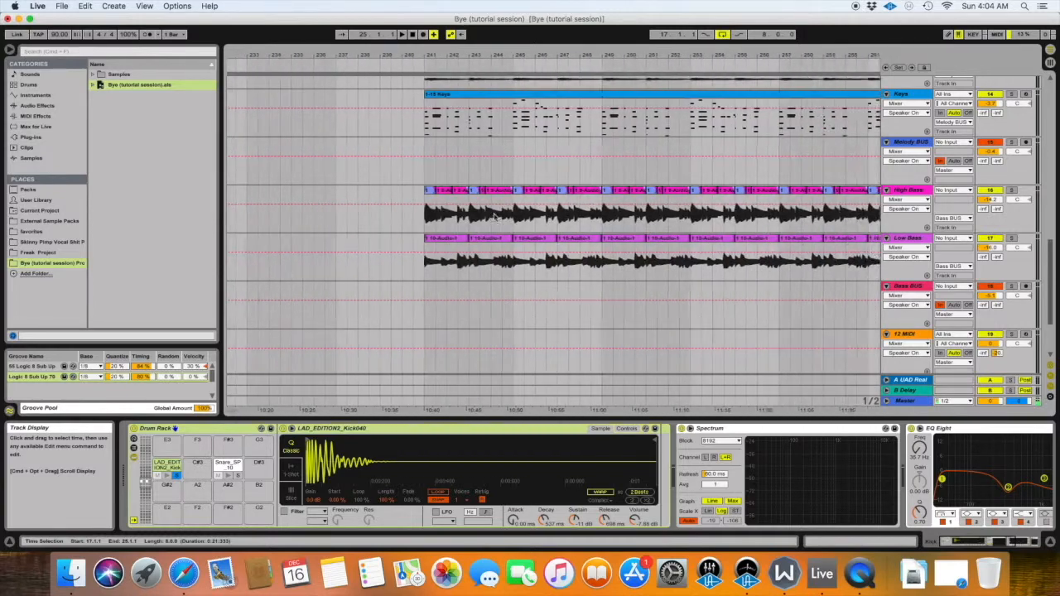
{"action": "scroll", "coordinate": [495, 217], "scroll_direction": "right", "scroll_amount": 5}
{"action": "left_click", "coordinate": [346, 230]}
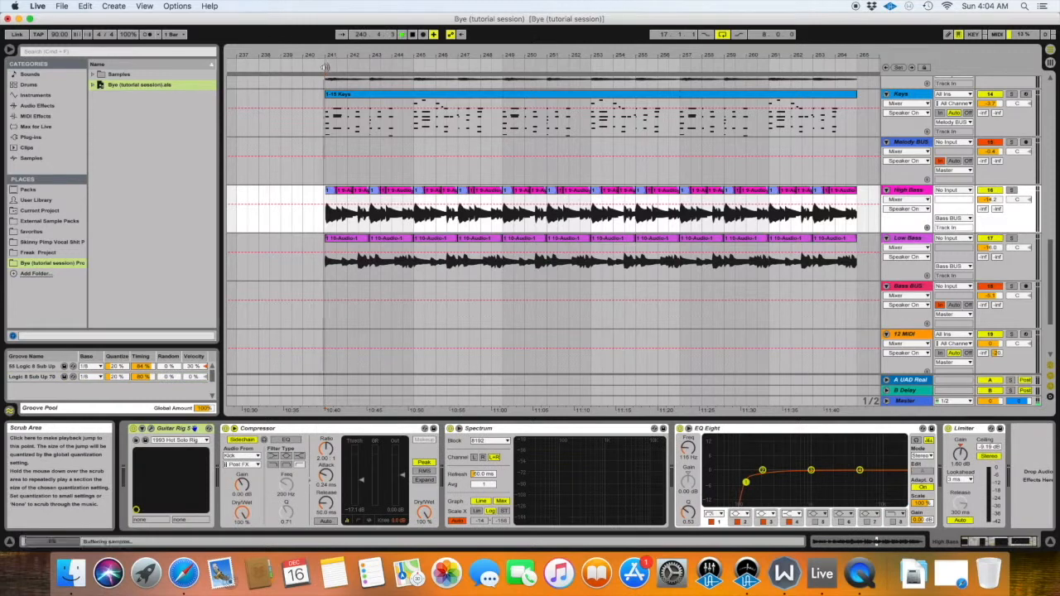
{"action": "key", "text": "space"}
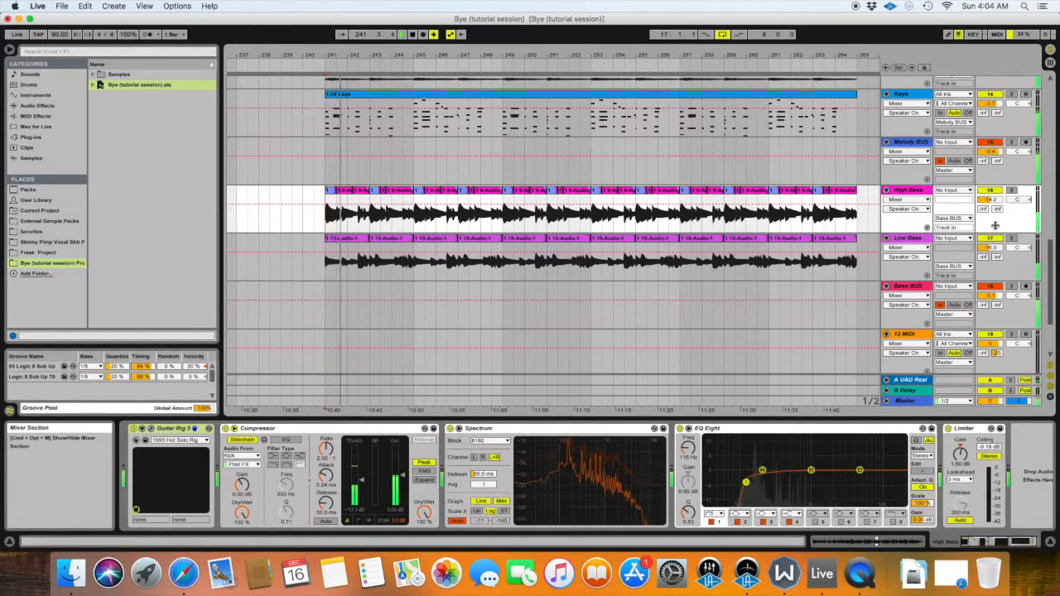
{"action": "left_click", "coordinate": [1010, 286]}
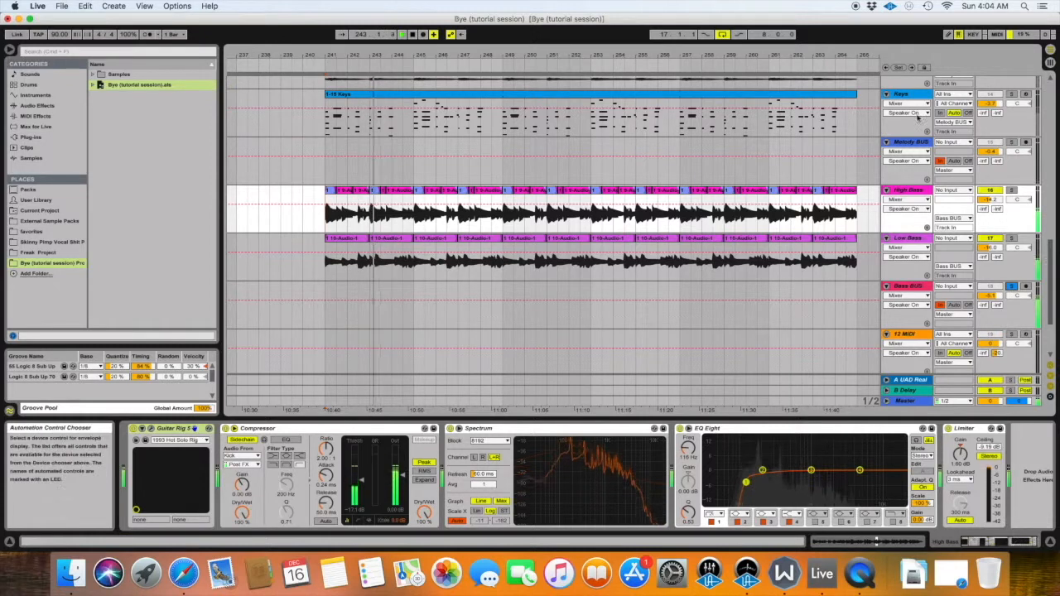
Step: Compare the two bass layers by muting and unmuting High Bass and Low Bass in turn, and unsolo the Bass BUS
{"action": "left_click", "coordinate": [990, 190]}
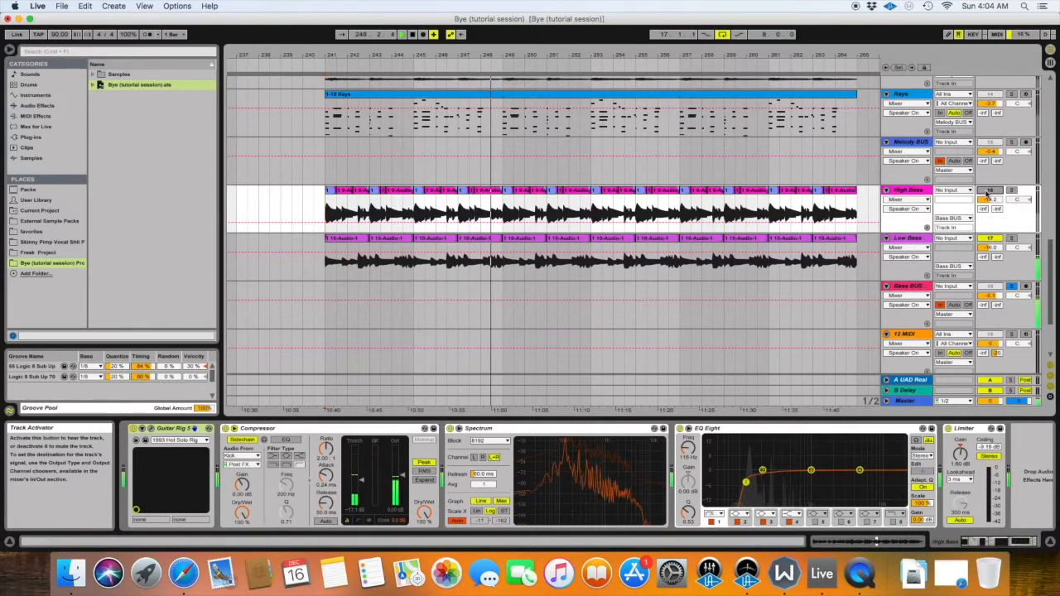
{"action": "left_click", "coordinate": [989, 190]}
{"action": "left_click", "coordinate": [989, 239]}
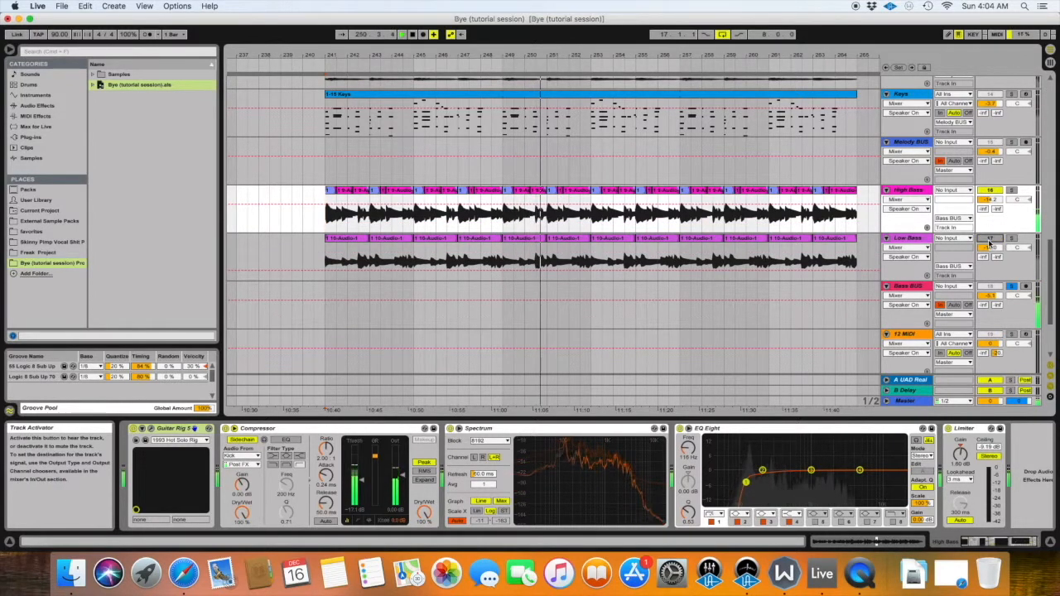
{"action": "left_click", "coordinate": [989, 239]}
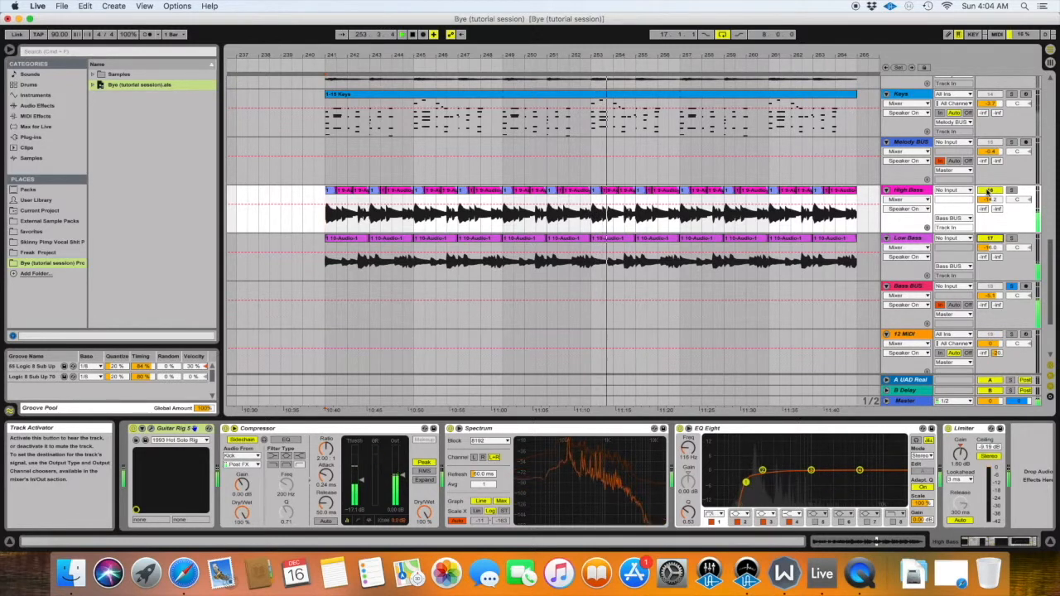
{"action": "left_click", "coordinate": [1011, 286]}
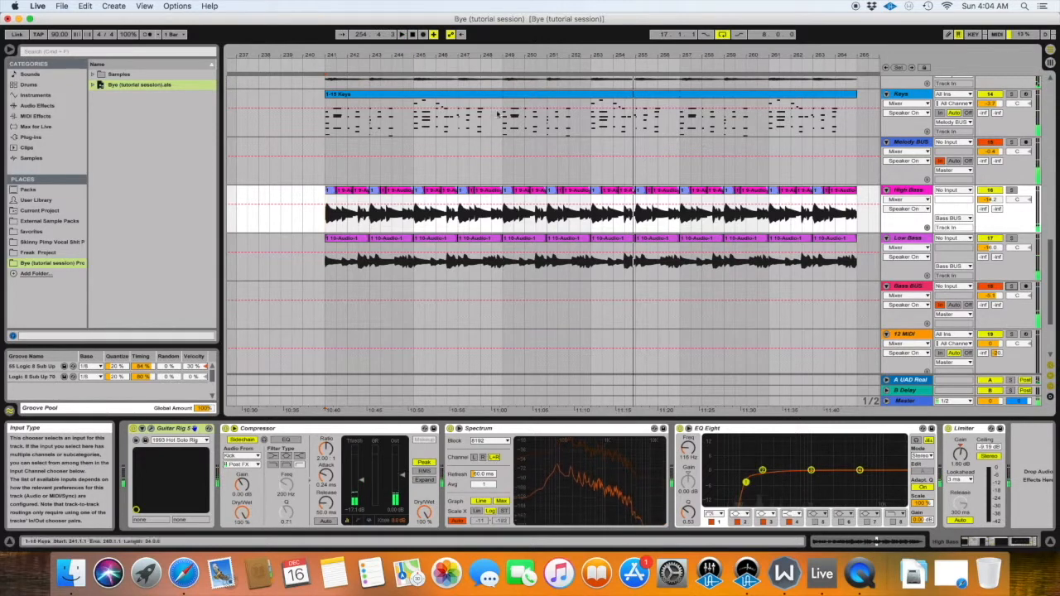
Step: Copy the Low Bass clips from bars 241–245 to bar 17 and duplicate them to fill up to bar 25
{"action": "scroll", "coordinate": [383, 232], "scroll_direction": "down", "scroll_amount": 3}
{"action": "left_click_drag", "start_coordinate": [336, 230], "coordinate": [428, 236]}
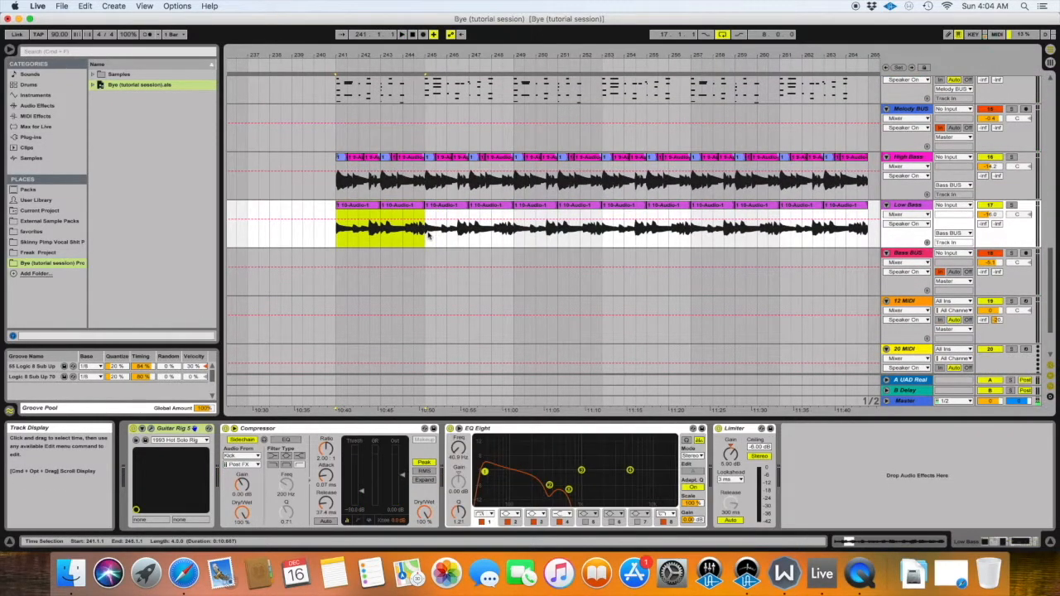
{"action": "scroll", "coordinate": [428, 236], "scroll_direction": "left", "scroll_amount": 20}
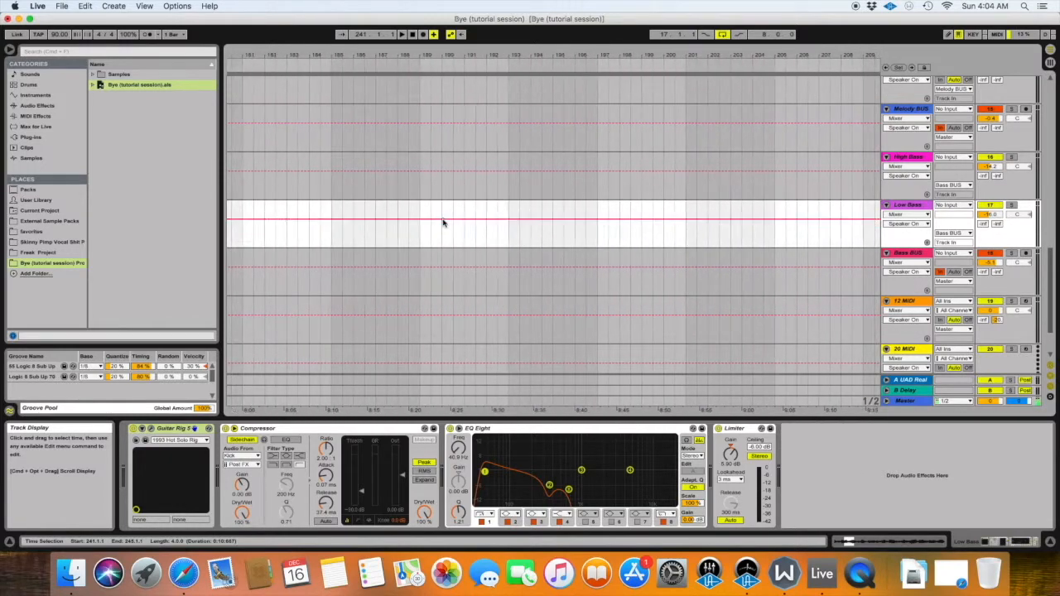
{"action": "scroll", "coordinate": [449, 217], "scroll_direction": "left", "scroll_amount": 20}
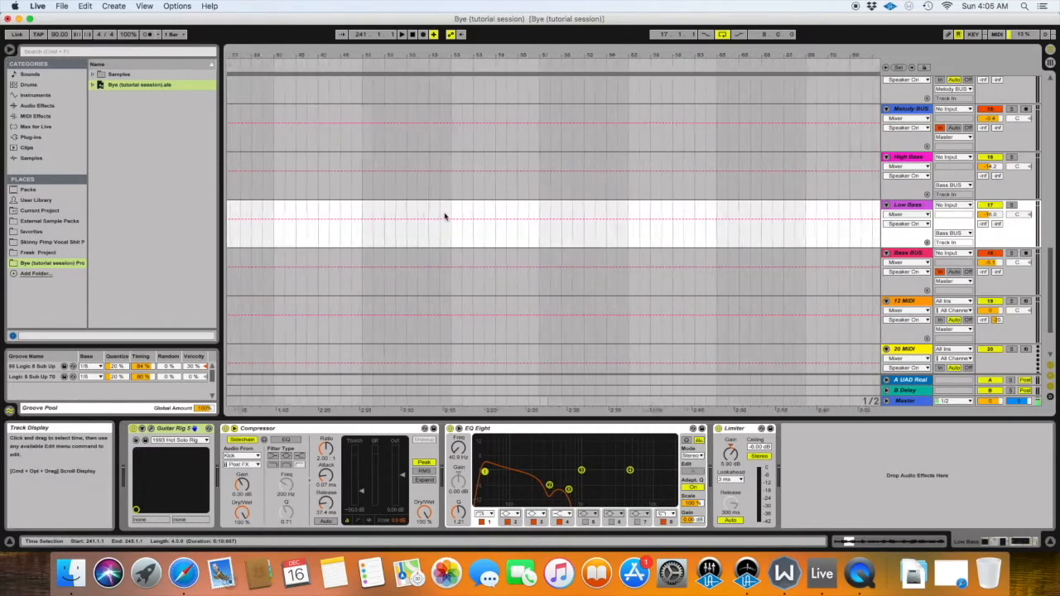
{"action": "scroll", "coordinate": [446, 217], "scroll_direction": "right", "scroll_amount": 6}
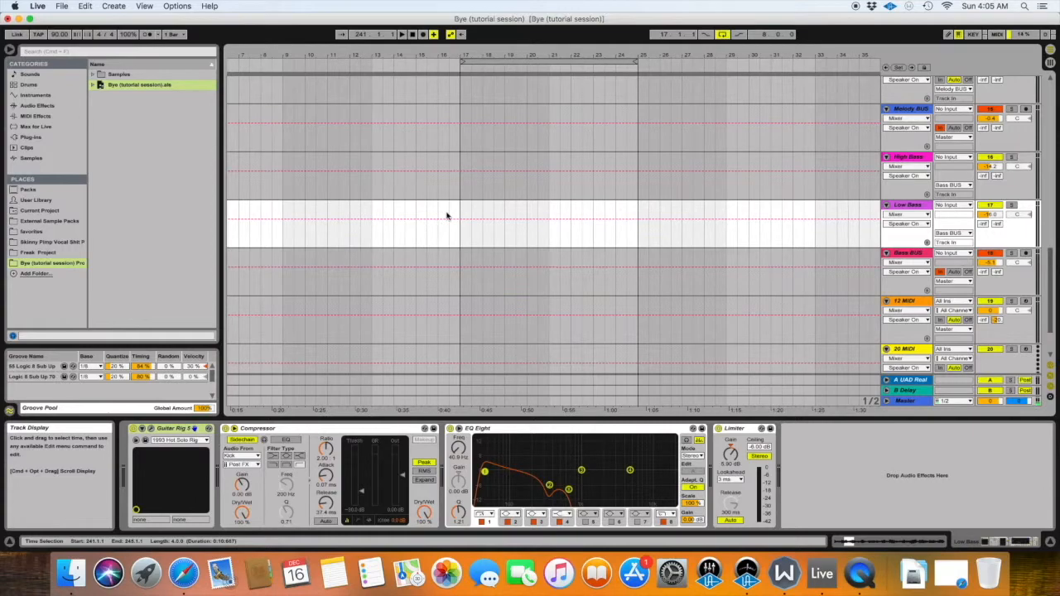
{"action": "scroll", "coordinate": [448, 217], "scroll_direction": "up", "scroll_amount": 5}
{"action": "scroll", "coordinate": [449, 223], "scroll_direction": "down", "scroll_amount": 4}
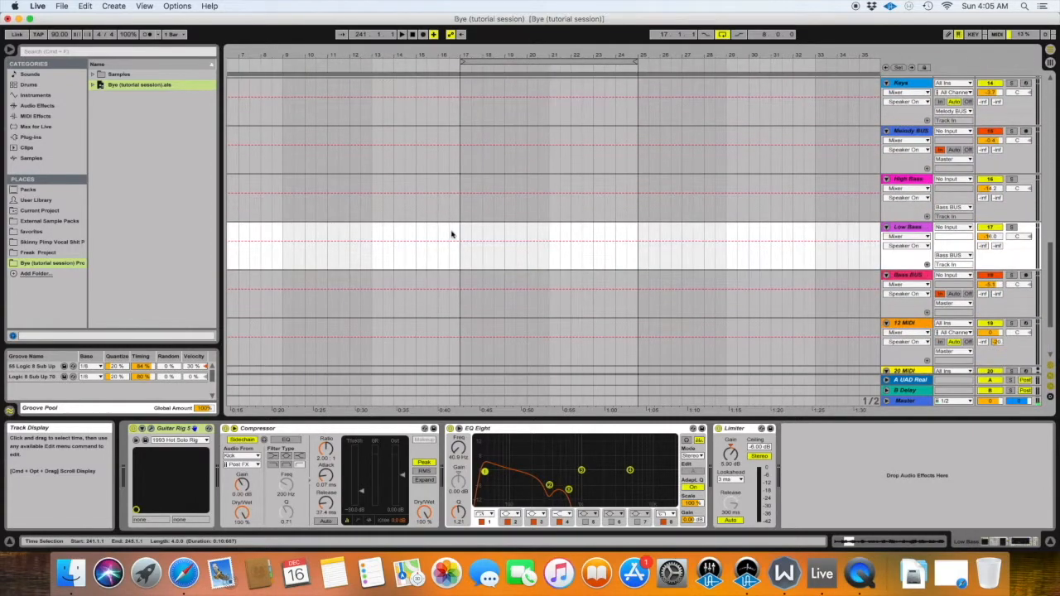
{"action": "left_click", "coordinate": [461, 232]}
{"action": "key", "text": "super+v"}
{"action": "key", "text": "super+d"}
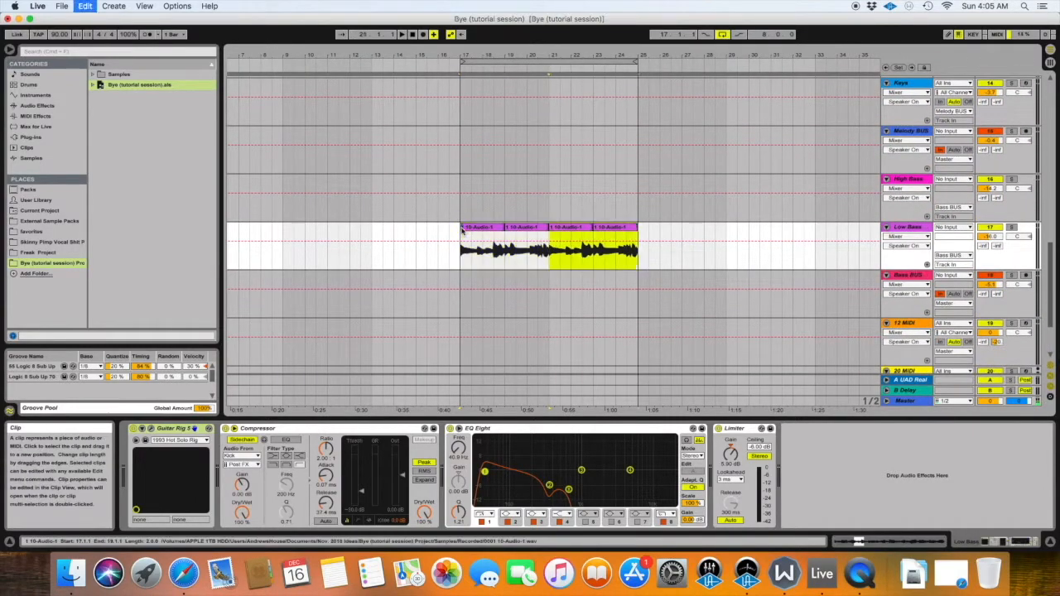
Step: Play the arrangement from just before bar 17 and review the clips on all tracks
{"action": "key", "text": "space"}
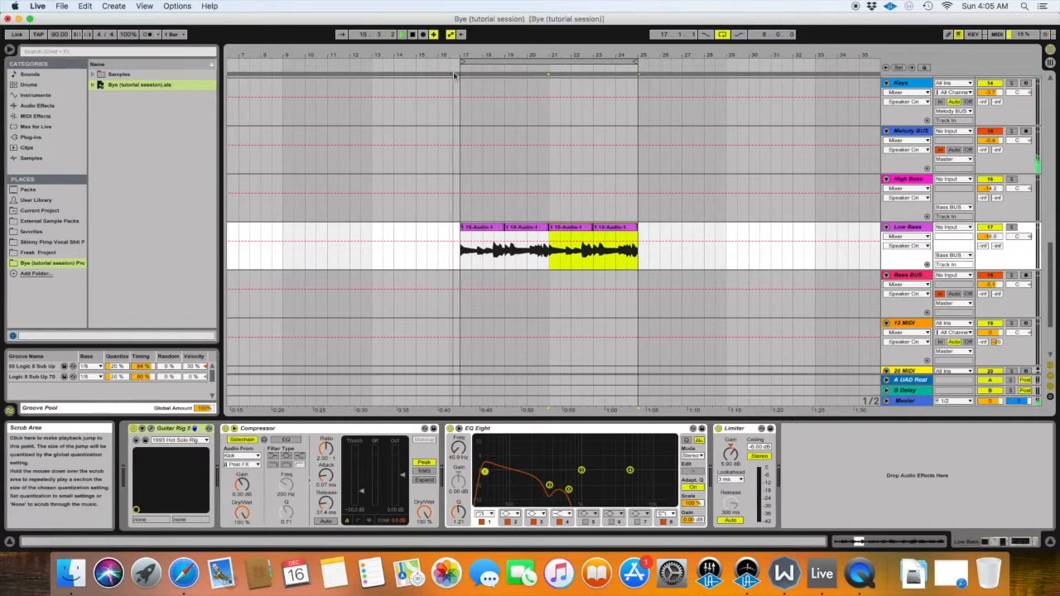
{"action": "scroll", "coordinate": [520, 154], "scroll_direction": "up", "scroll_amount": 8}
{"action": "scroll", "coordinate": [520, 154], "scroll_direction": "up", "scroll_amount": 6}
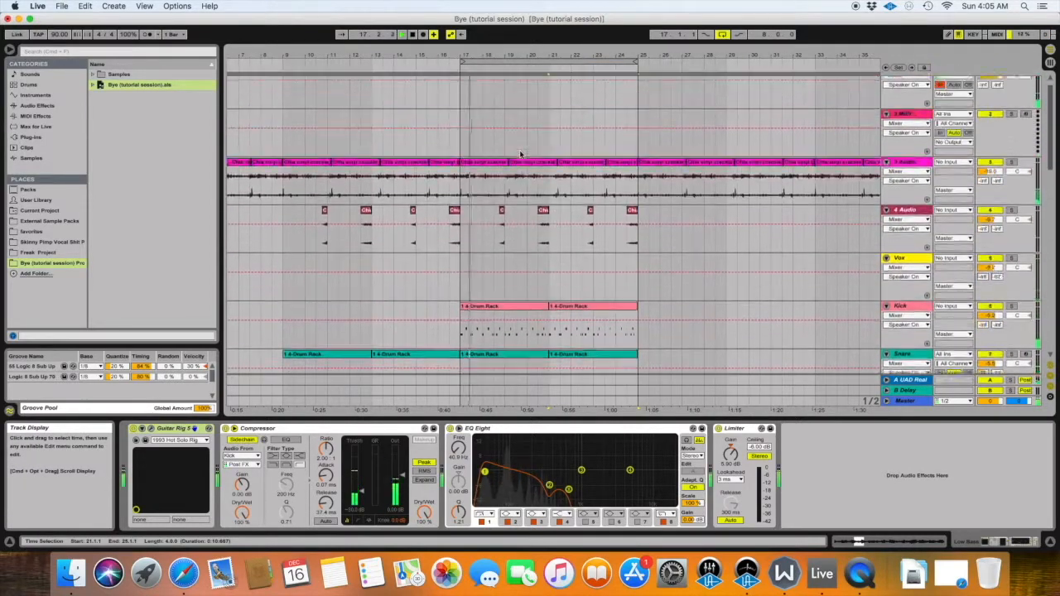
{"action": "scroll", "coordinate": [585, 236], "scroll_direction": "down", "scroll_amount": 14}
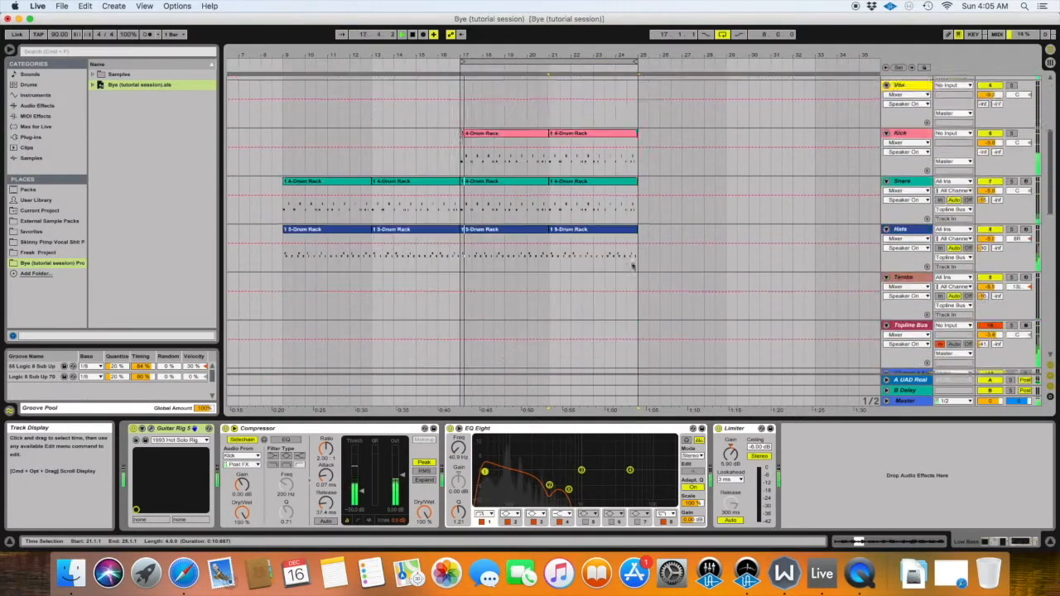
{"action": "scroll", "coordinate": [631, 266], "scroll_direction": "down", "scroll_amount": 1}
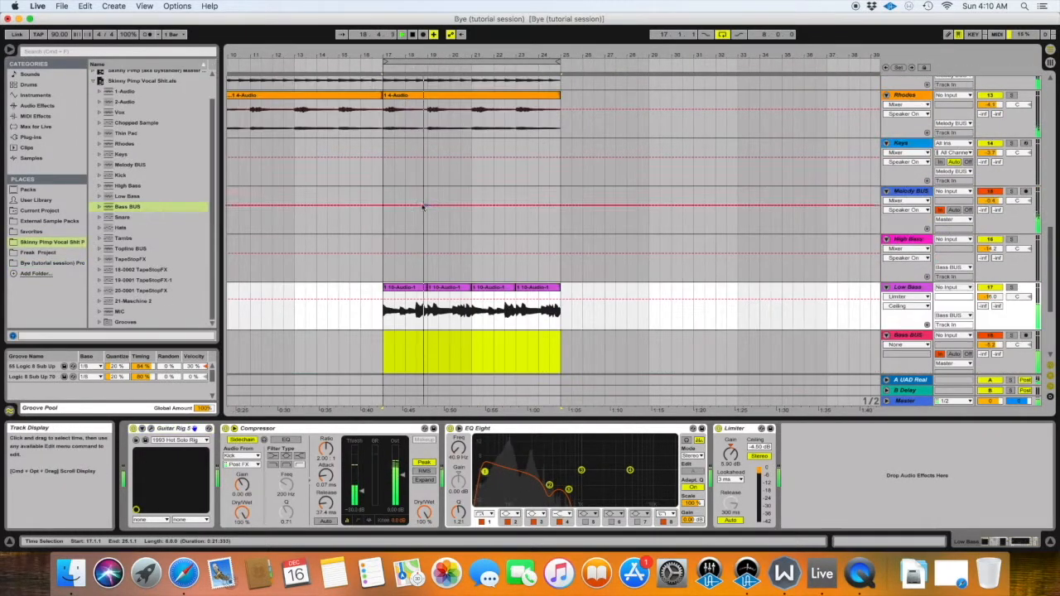
{"action": "scroll", "coordinate": [419, 202], "scroll_direction": "up", "scroll_amount": 10}
{"action": "scroll", "coordinate": [419, 201], "scroll_direction": "up", "scroll_amount": 10}
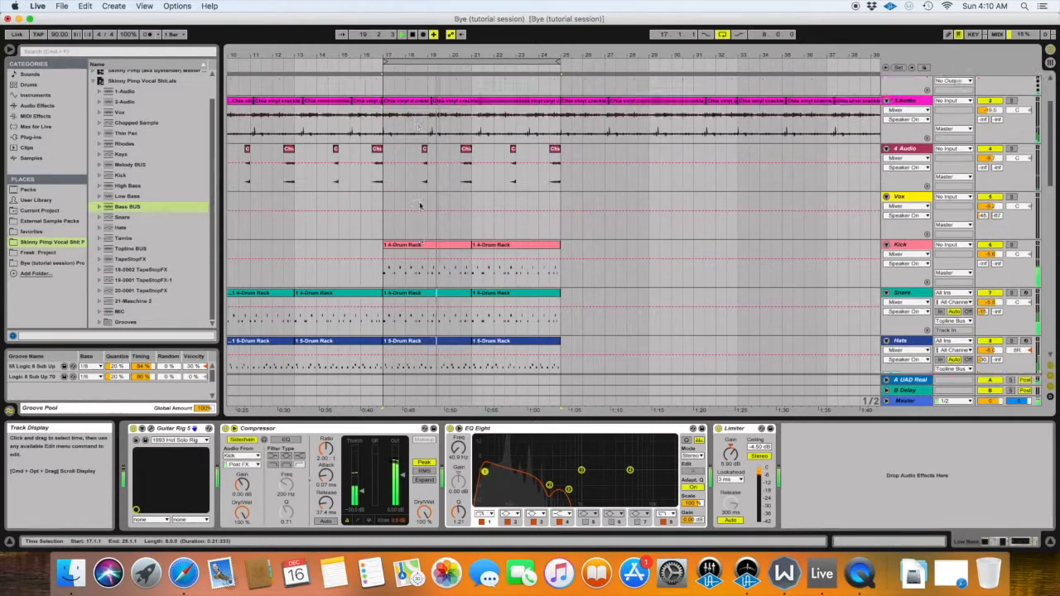
Step: Move the loop region to bars 25–33
{"action": "left_click_drag", "start_coordinate": [409, 58], "coordinate": [599, 64]}
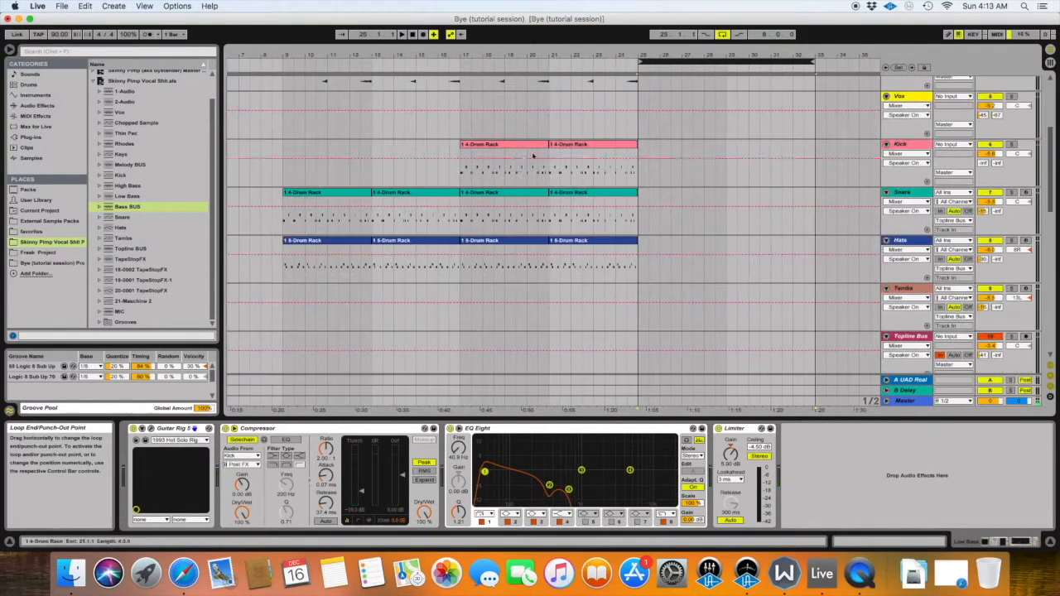
{"action": "scroll", "coordinate": [524, 161], "scroll_direction": "up", "scroll_amount": 5}
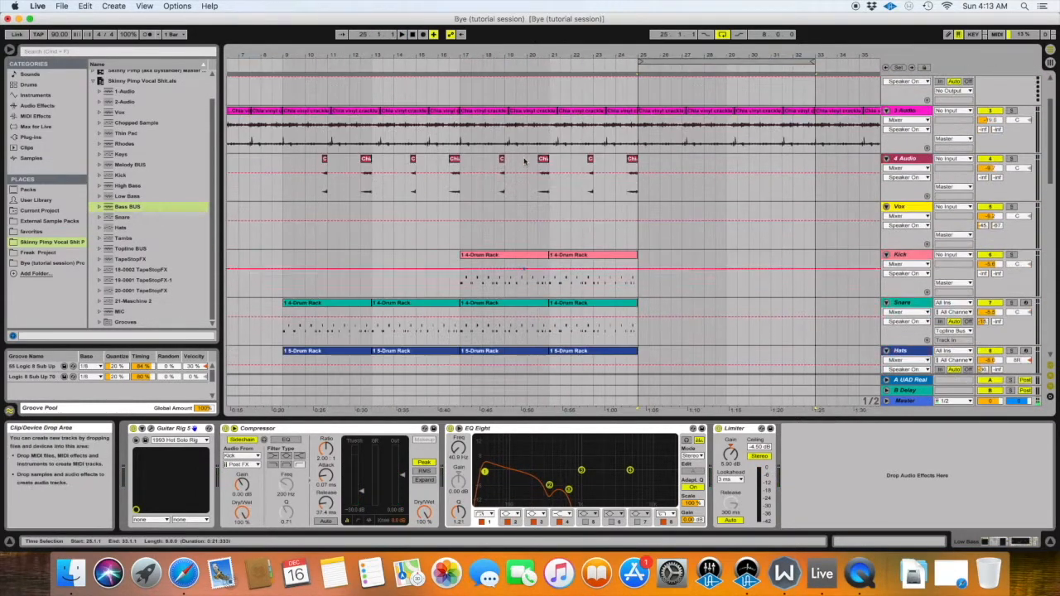
{"action": "scroll", "coordinate": [472, 168], "scroll_direction": "down", "scroll_amount": 10}
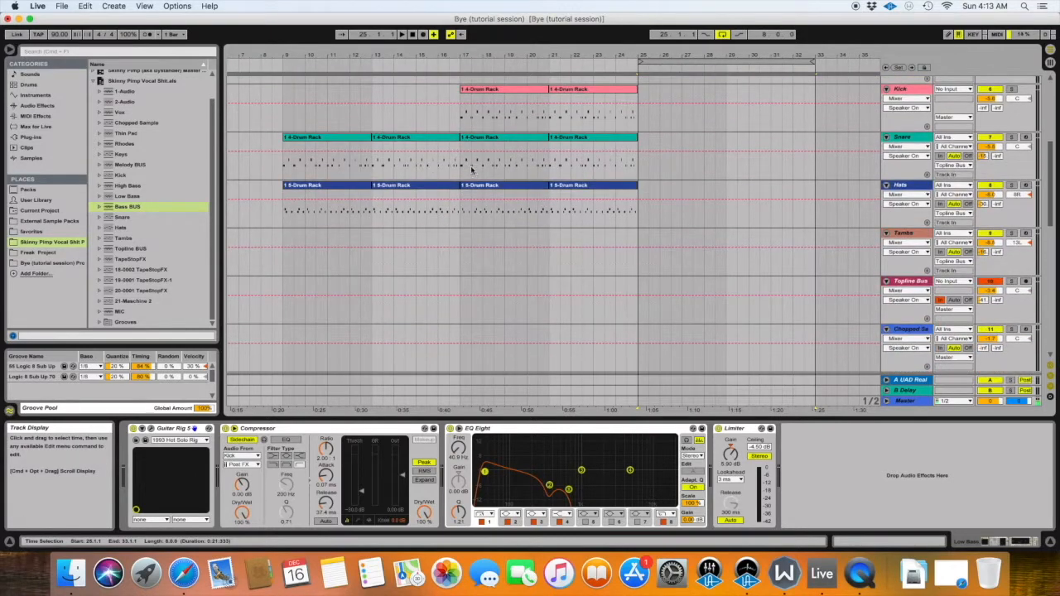
Step: Examine the arrangement from bar 1 to bar 25 across the vinyl, drum, Thin Pad and Rhodes tracks
{"action": "scroll", "coordinate": [465, 165], "scroll_direction": "up", "scroll_amount": 5}
{"action": "left_click_drag", "start_coordinate": [434, 60], "coordinate": [453, 121]}
{"action": "scroll", "coordinate": [455, 129], "scroll_direction": "up", "scroll_amount": 3}
{"action": "scroll", "coordinate": [457, 132], "scroll_direction": "left", "scroll_amount": 4}
{"action": "scroll", "coordinate": [457, 135], "scroll_direction": "down", "scroll_amount": 9}
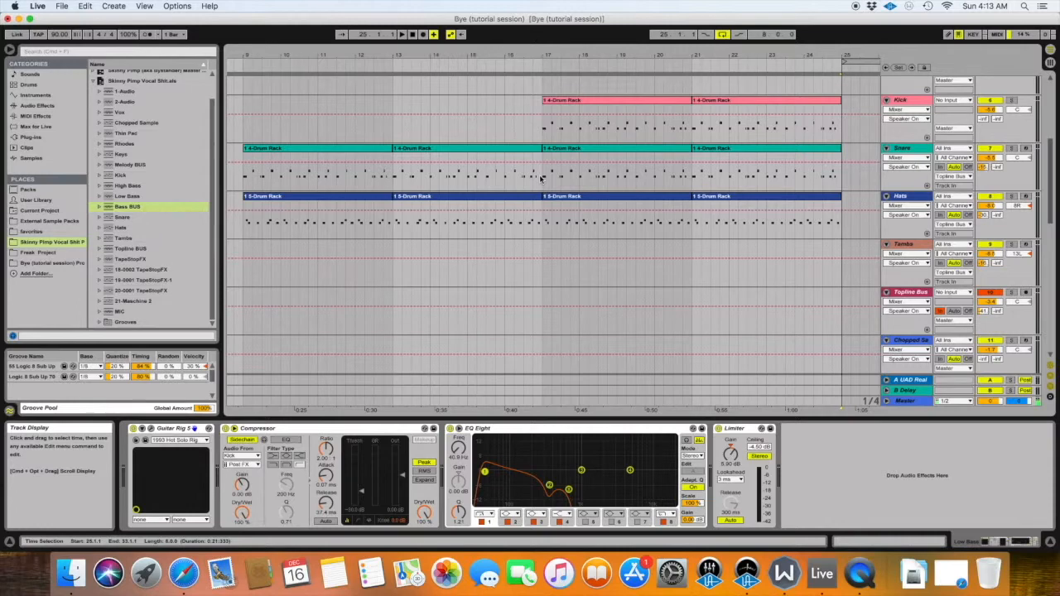
{"action": "scroll", "coordinate": [433, 130], "scroll_direction": "up", "scroll_amount": 6}
{"action": "scroll", "coordinate": [427, 130], "scroll_direction": "left", "scroll_amount": 10}
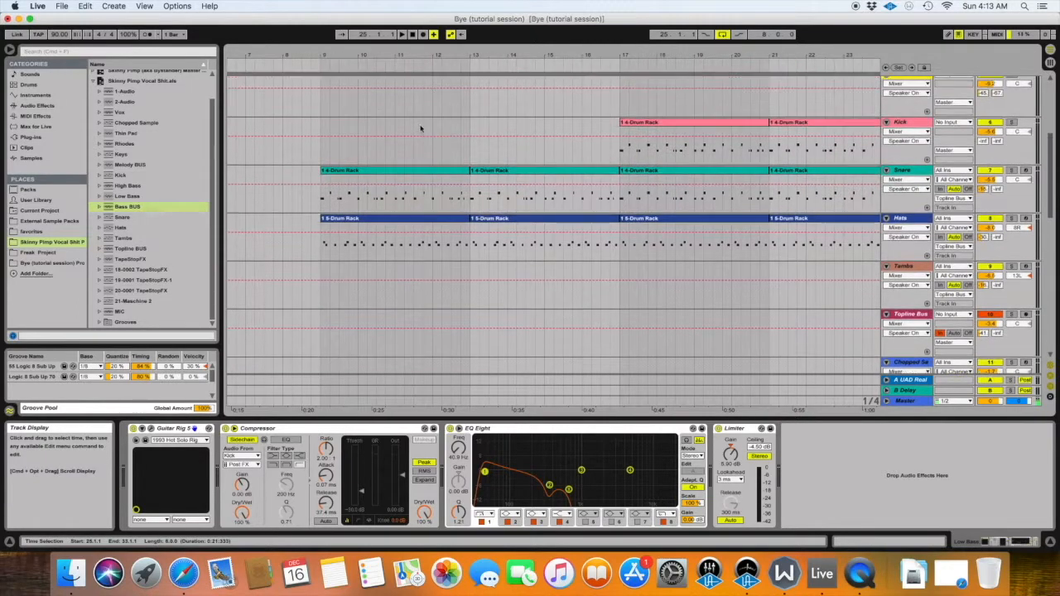
{"action": "scroll", "coordinate": [420, 129], "scroll_direction": "up", "scroll_amount": 3}
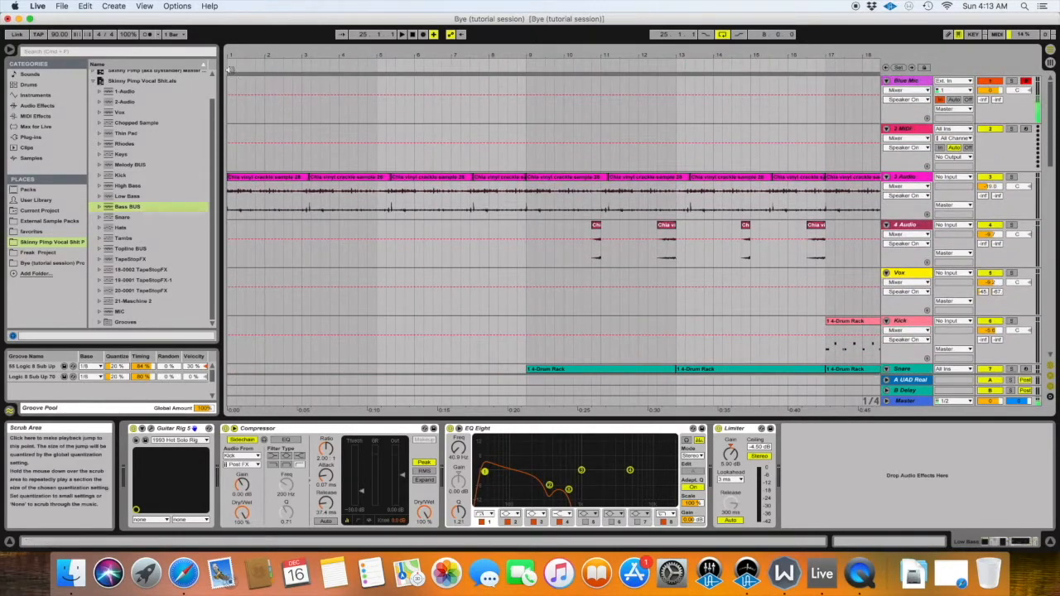
{"action": "scroll", "coordinate": [449, 239], "scroll_direction": "down", "scroll_amount": 6}
{"action": "scroll", "coordinate": [456, 241], "scroll_direction": "up", "scroll_amount": 6}
{"action": "scroll", "coordinate": [452, 233], "scroll_direction": "right", "scroll_amount": 6}
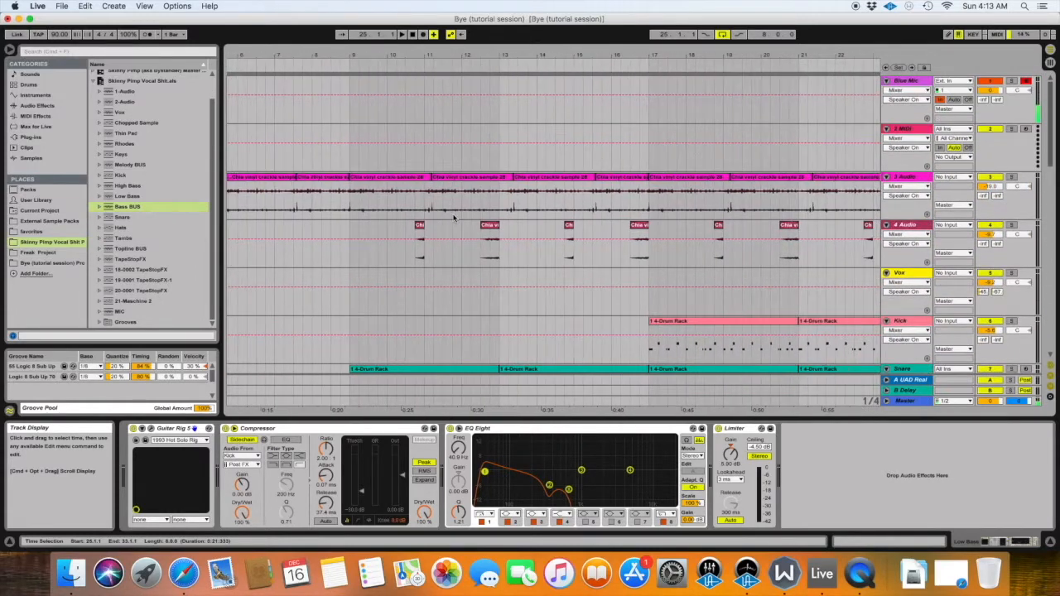
{"action": "scroll", "coordinate": [422, 219], "scroll_direction": "down", "scroll_amount": 4}
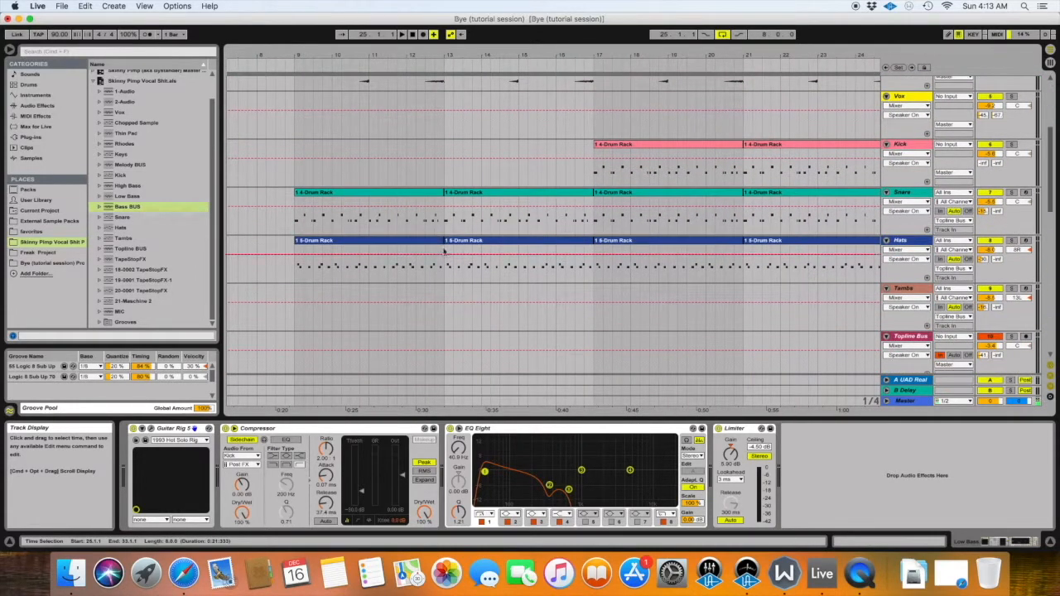
{"action": "scroll", "coordinate": [430, 271], "scroll_direction": "down", "scroll_amount": 5}
{"action": "scroll", "coordinate": [414, 282], "scroll_direction": "left", "scroll_amount": 5}
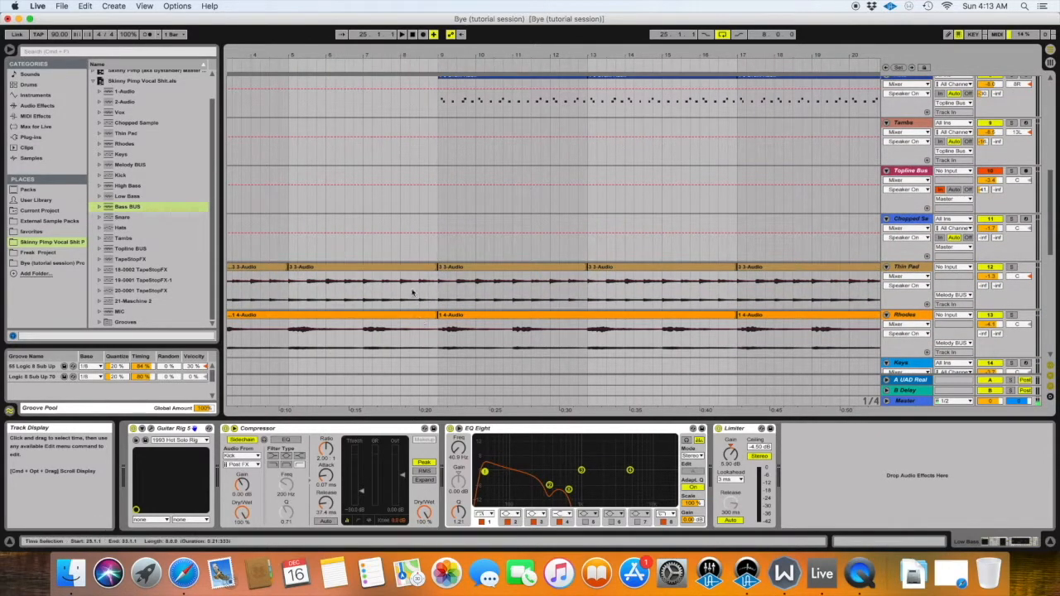
Step: Play the arrangement from about bar 7 and follow the drum tracks where they enter at bar 9
{"action": "left_click", "coordinate": [362, 63]}
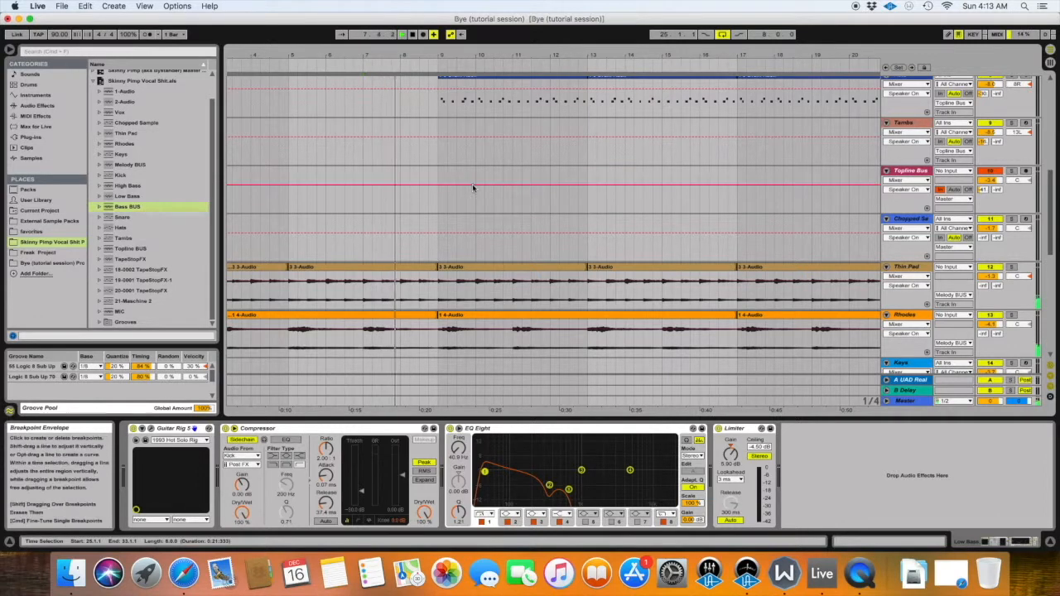
{"action": "scroll", "coordinate": [473, 188], "scroll_direction": "right", "scroll_amount": 5}
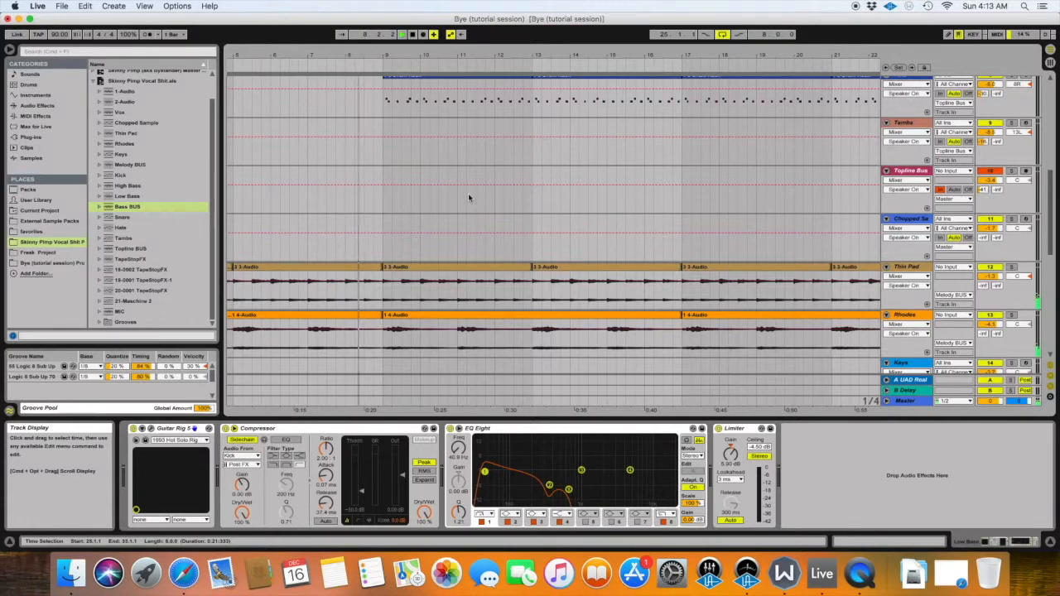
{"action": "scroll", "coordinate": [467, 207], "scroll_direction": "right", "scroll_amount": 5}
{"action": "scroll", "coordinate": [466, 217], "scroll_direction": "up", "scroll_amount": 5}
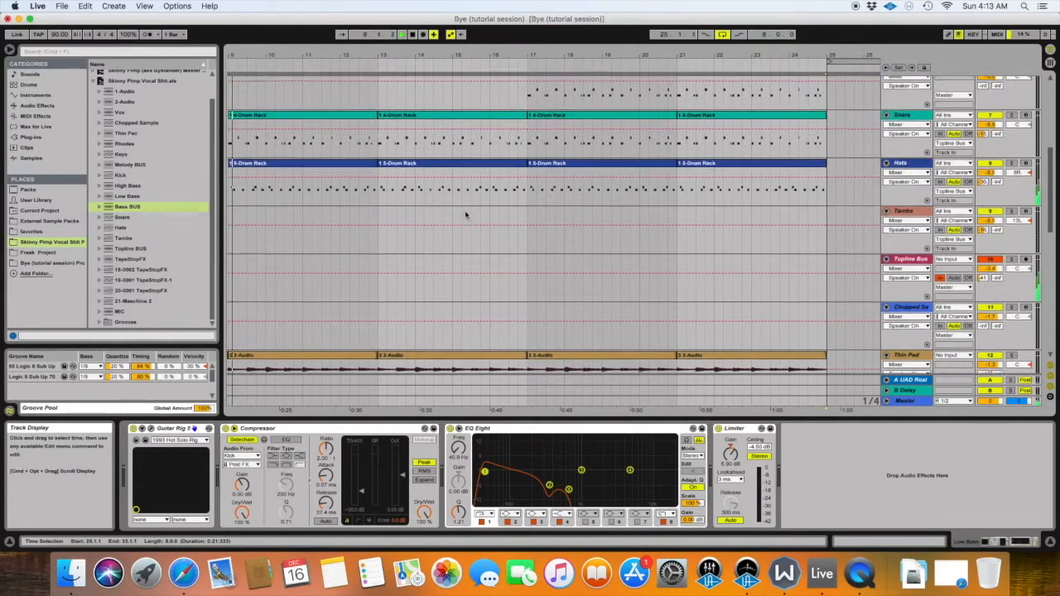
{"action": "scroll", "coordinate": [466, 217], "scroll_direction": "right", "scroll_amount": 2}
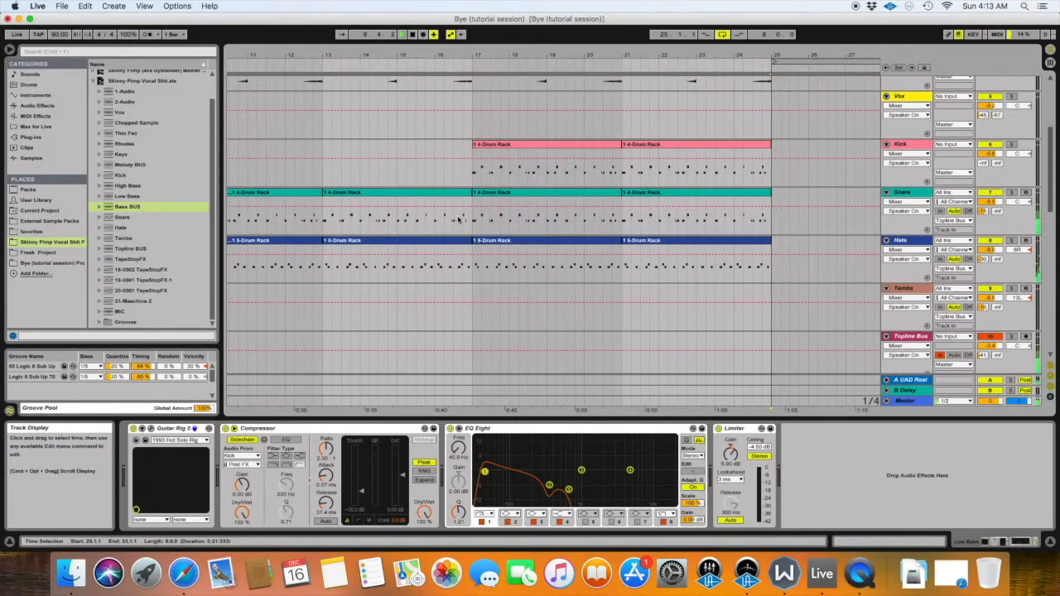
Step: Delete bar 16 from the Snare and Hats clips to leave a one-bar drum break before bar 17
{"action": "scroll", "coordinate": [464, 214], "scroll_direction": "up", "scroll_amount": 2}
{"action": "left_click_drag", "start_coordinate": [471, 253], "coordinate": [432, 273]}
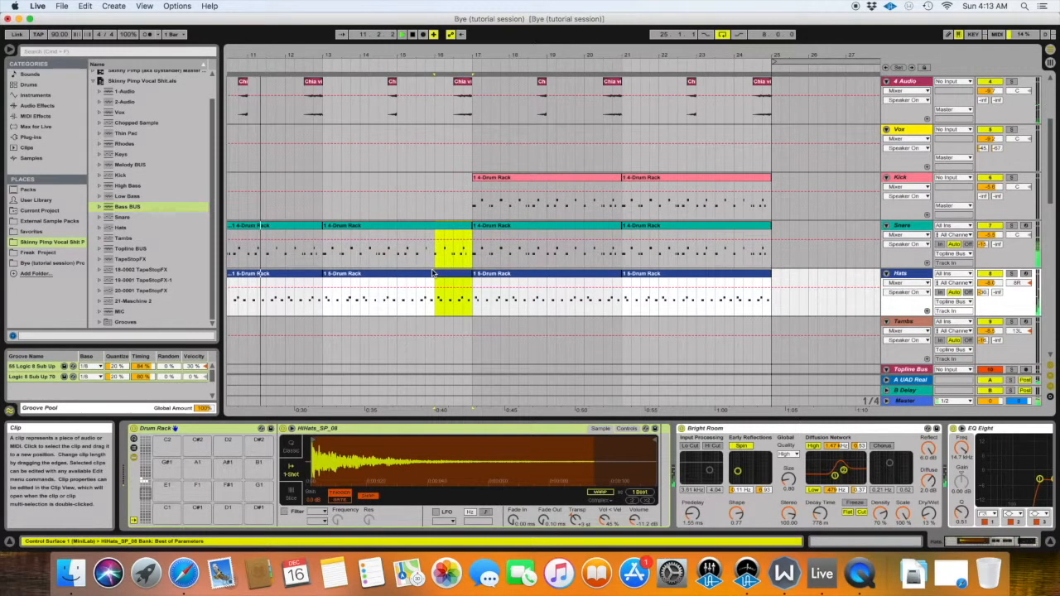
{"action": "key", "text": "Delete"}
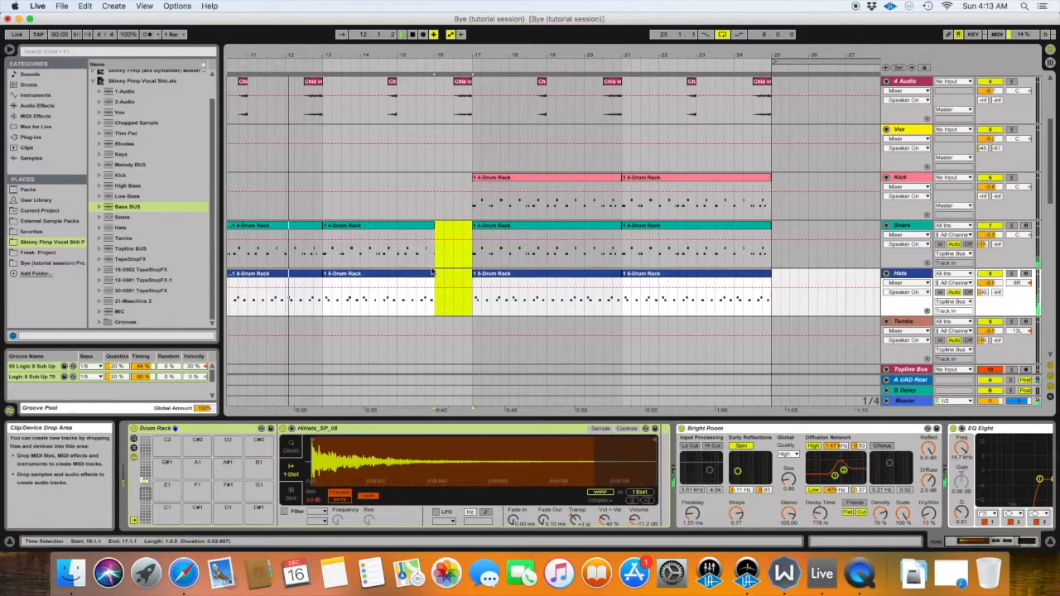
{"action": "scroll", "coordinate": [435, 269], "scroll_direction": "up", "scroll_amount": 3}
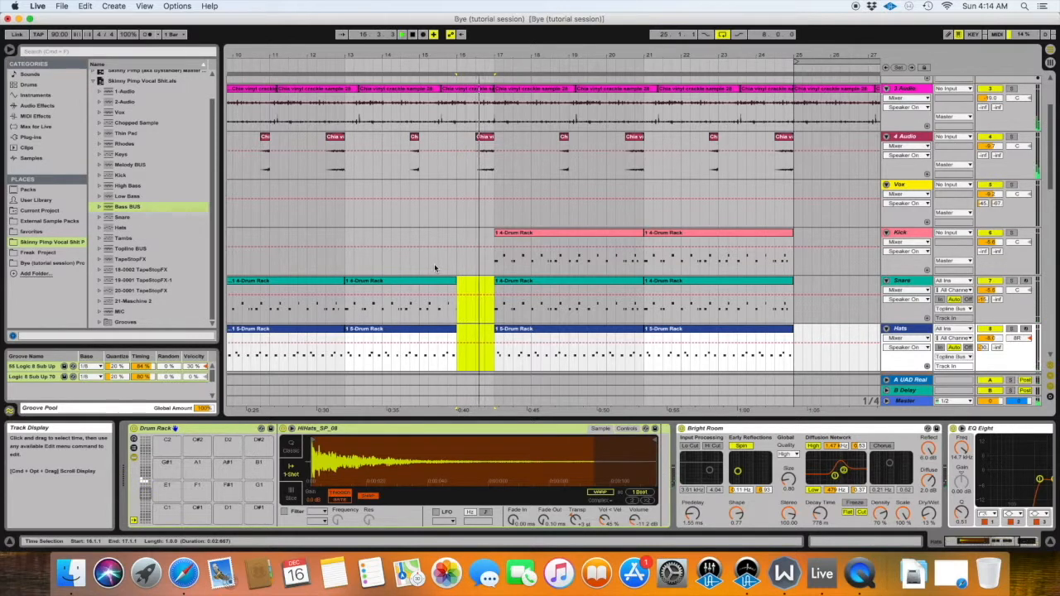
Step: Duplicate bars 17–25 of the Thin Pad and Rhodes tracks into bars 25–33
{"action": "scroll", "coordinate": [434, 268], "scroll_direction": "right", "scroll_amount": 3}
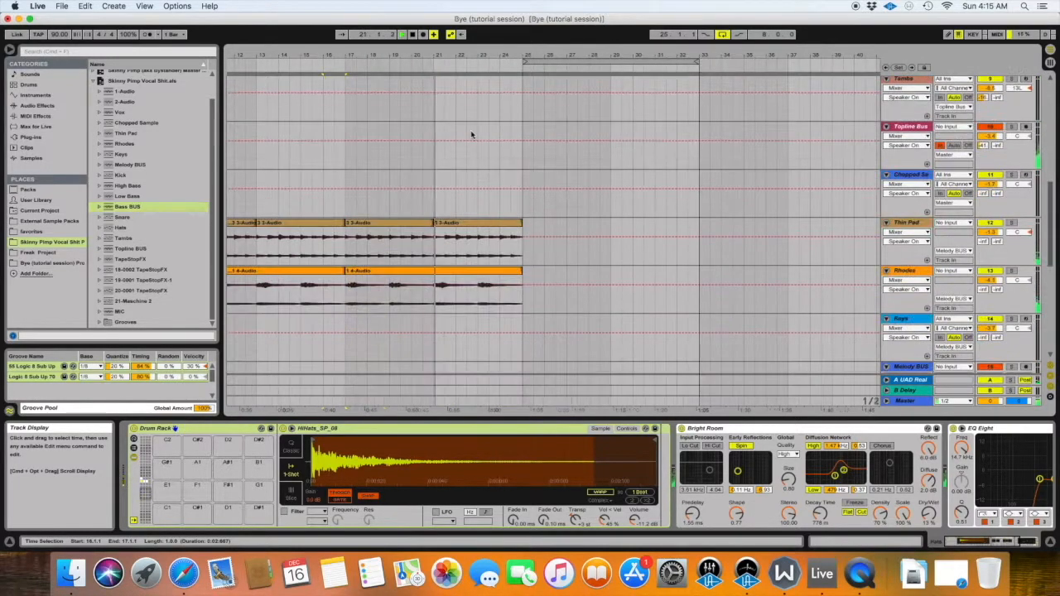
{"action": "scroll", "coordinate": [473, 139], "scroll_direction": "down", "scroll_amount": 3}
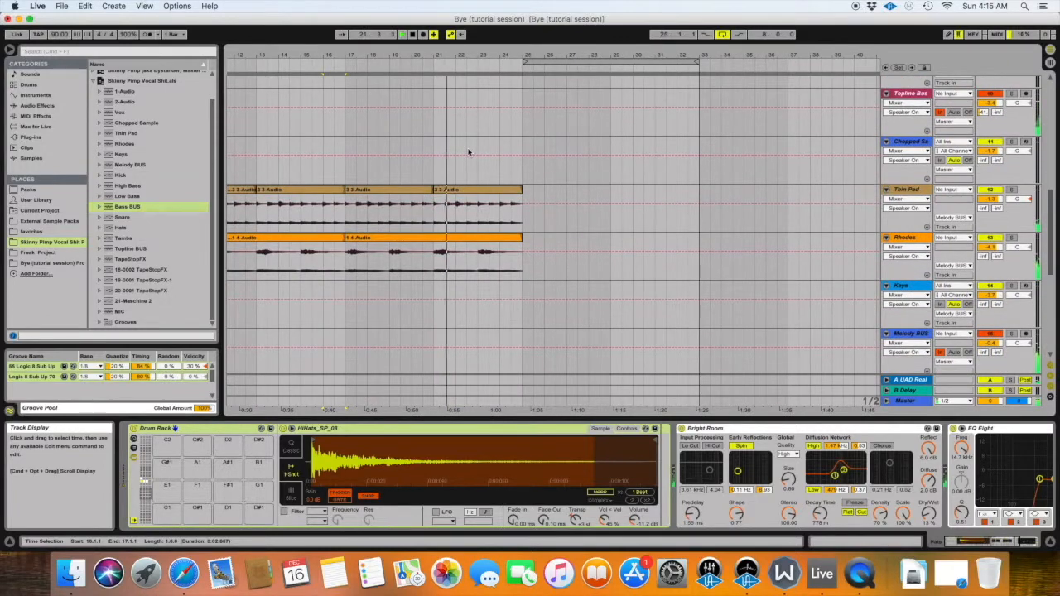
{"action": "scroll", "coordinate": [468, 153], "scroll_direction": "down", "scroll_amount": 10}
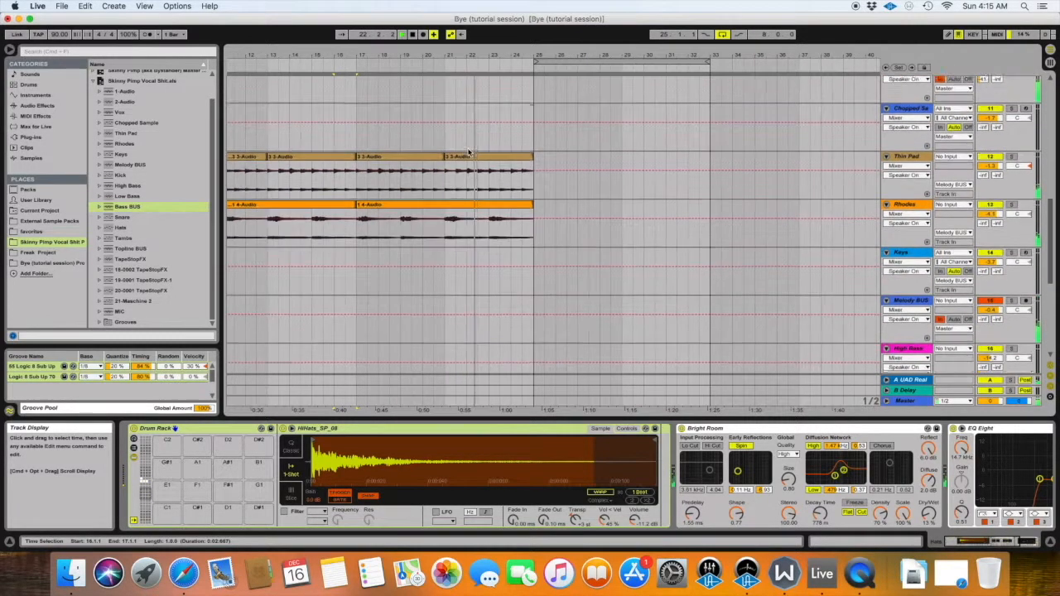
{"action": "scroll", "coordinate": [439, 158], "scroll_direction": "up", "scroll_amount": 4}
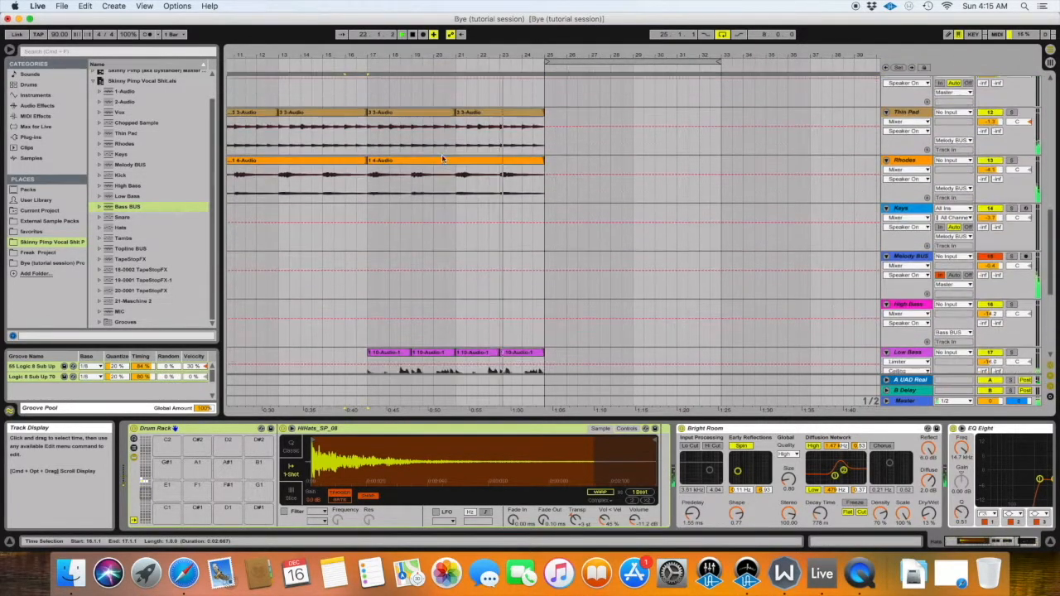
{"action": "left_click_drag", "start_coordinate": [373, 134], "coordinate": [544, 169]}
{"action": "key", "text": "super+d"}
Step: Duplicate the Low Bass clips from bars 17–25 into bars 25–33
{"action": "scroll", "coordinate": [544, 171], "scroll_direction": "down", "scroll_amount": 8}
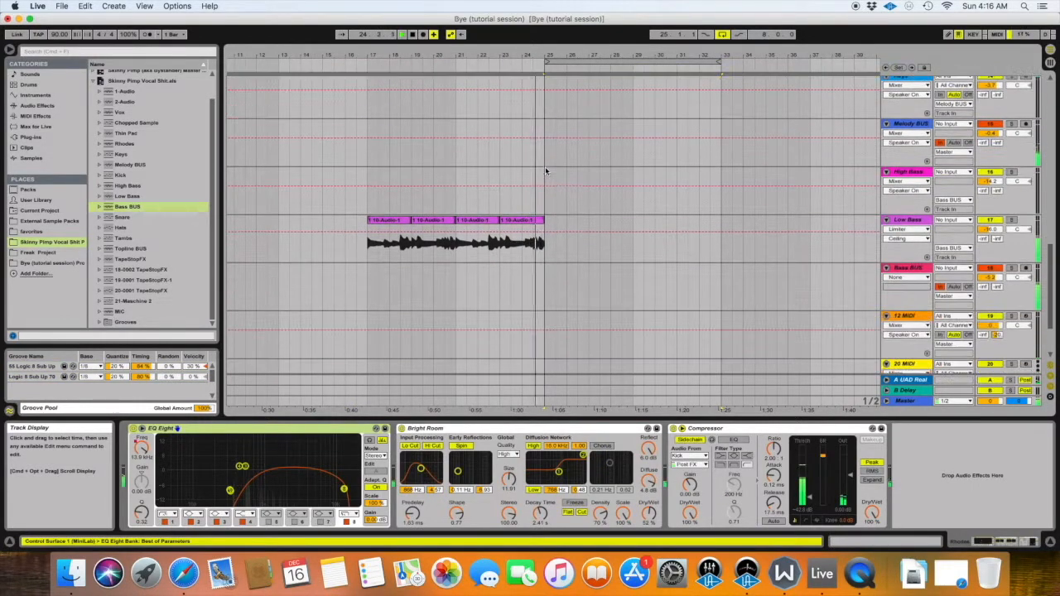
{"action": "left_click_drag", "start_coordinate": [364, 252], "coordinate": [540, 243]}
{"action": "key", "text": "super+d"}
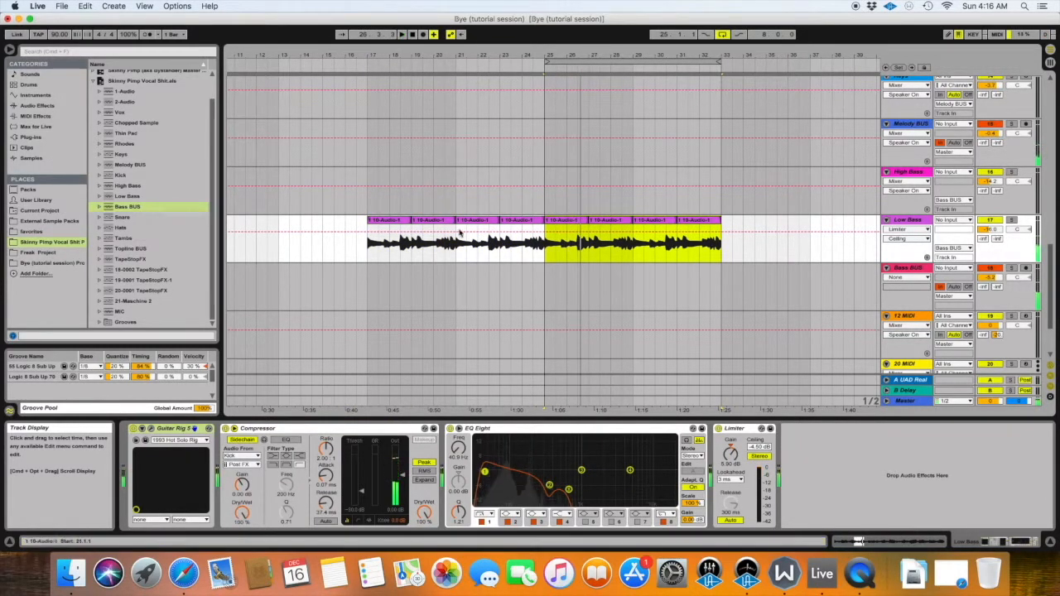
{"action": "mouse_move", "coordinate": [572, 64]}
{"action": "left_mouse_down"}
{"action": "mouse_move", "coordinate": [423, 74]}
{"action": "mouse_move", "coordinate": [589, 67]}
{"action": "left_mouse_up"}
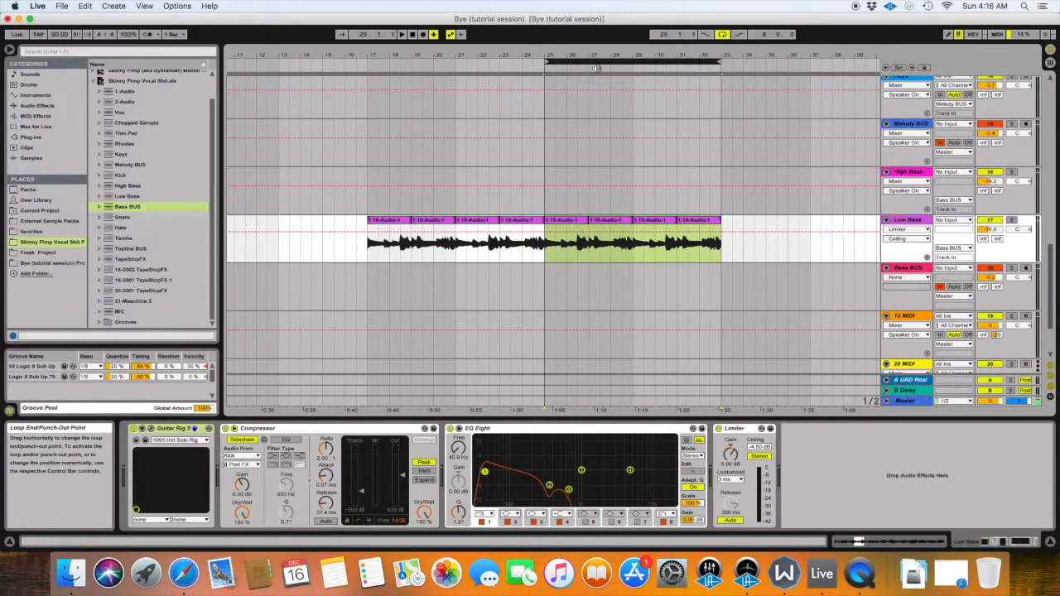
Step: Duplicate bars 17–25 of the Kick, Snare and Hats tracks into bars 25–33
{"action": "scroll", "coordinate": [575, 182], "scroll_direction": "up", "scroll_amount": 8}
{"action": "scroll", "coordinate": [492, 182], "scroll_direction": "up", "scroll_amount": 10}
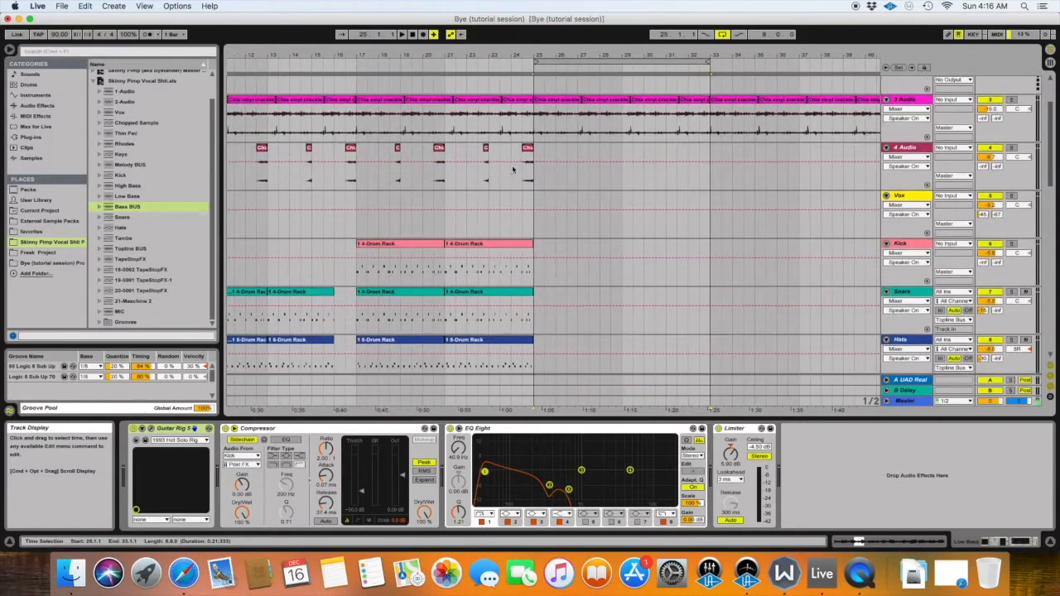
{"action": "scroll", "coordinate": [503, 172], "scroll_direction": "down", "scroll_amount": 3}
{"action": "left_click_drag", "start_coordinate": [369, 169], "coordinate": [539, 253]}
{"action": "key", "text": "super+d"}
Step: Duplicate the short vinyl clips on the 4 Audio track from bars 17–25 into bars 25–33
{"action": "scroll", "coordinate": [530, 216], "scroll_direction": "up", "scroll_amount": 5}
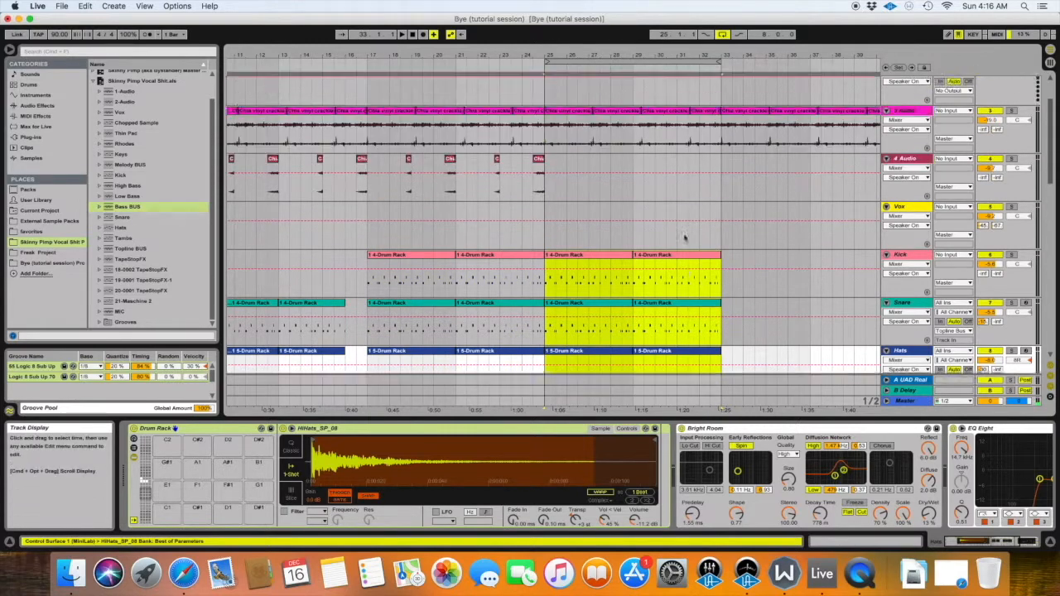
{"action": "left_click_drag", "start_coordinate": [368, 224], "coordinate": [540, 242]}
{"action": "key", "text": "super+d"}
{"action": "scroll", "coordinate": [543, 240], "scroll_direction": "down", "scroll_amount": 10}
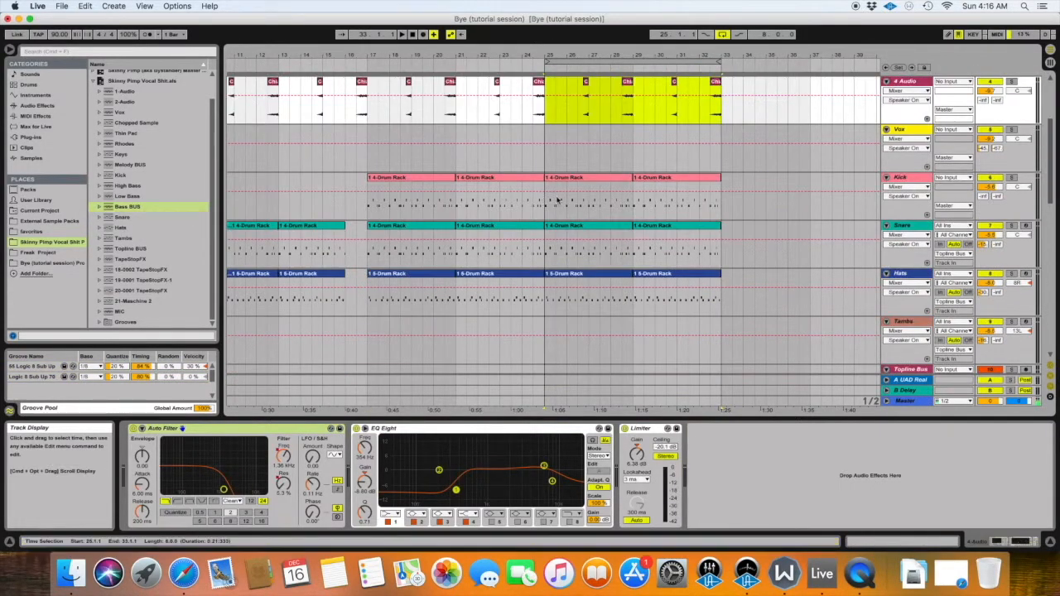
{"action": "scroll", "coordinate": [557, 200], "scroll_direction": "up", "scroll_amount": 10}
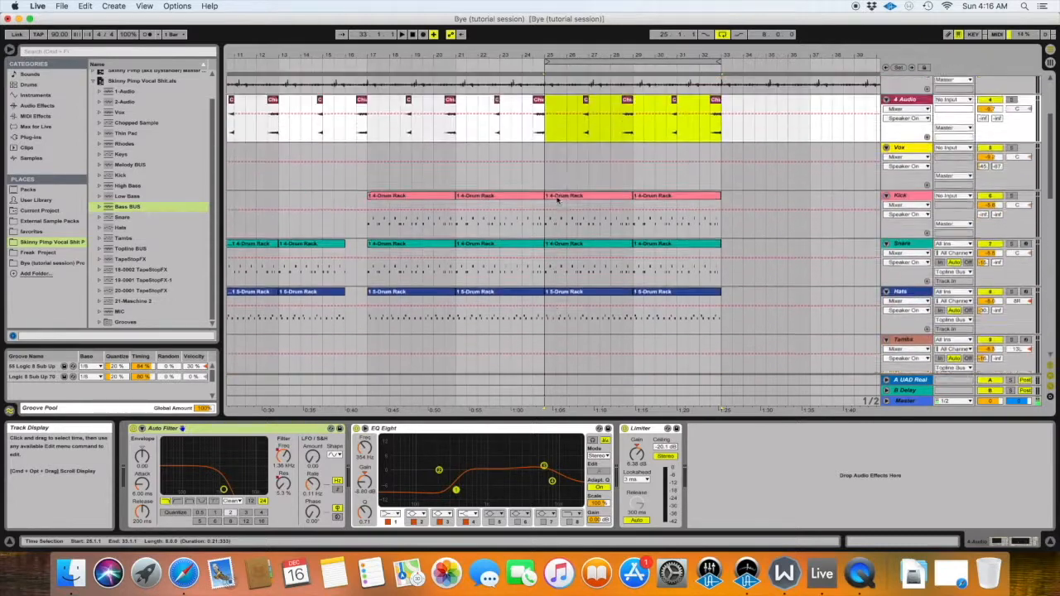
Step: Copy the first Tambs clip at bar 241 and paste it on the Tambs track at bar 25
{"action": "scroll", "coordinate": [572, 224], "scroll_direction": "right", "scroll_amount": 3}
{"action": "scroll", "coordinate": [578, 236], "scroll_direction": "down", "scroll_amount": 5}
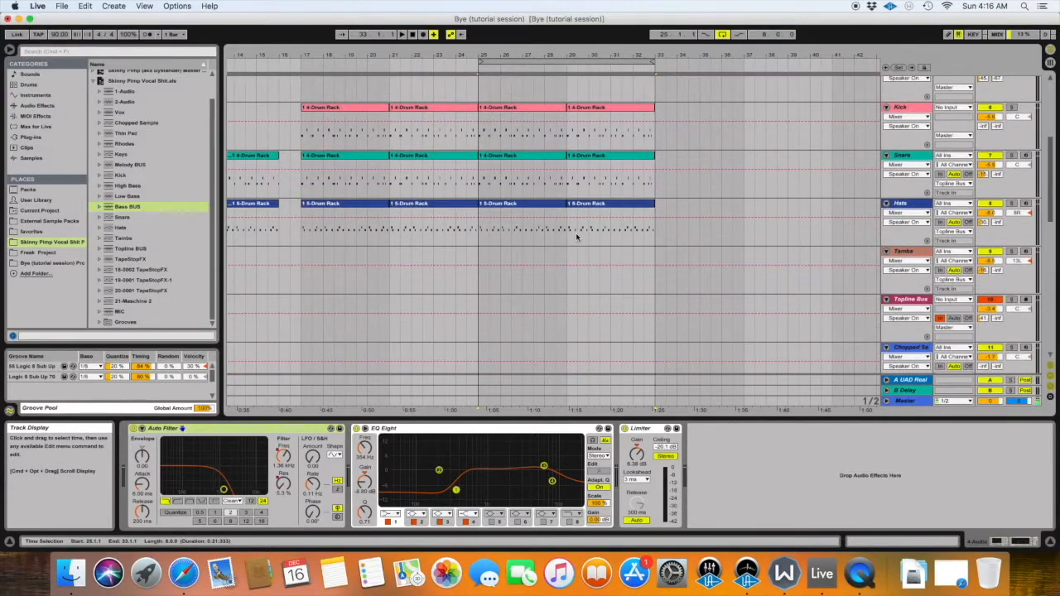
{"action": "scroll", "coordinate": [543, 275], "scroll_direction": "right", "scroll_amount": 6}
{"action": "scroll", "coordinate": [469, 280], "scroll_direction": "right", "scroll_amount": 20}
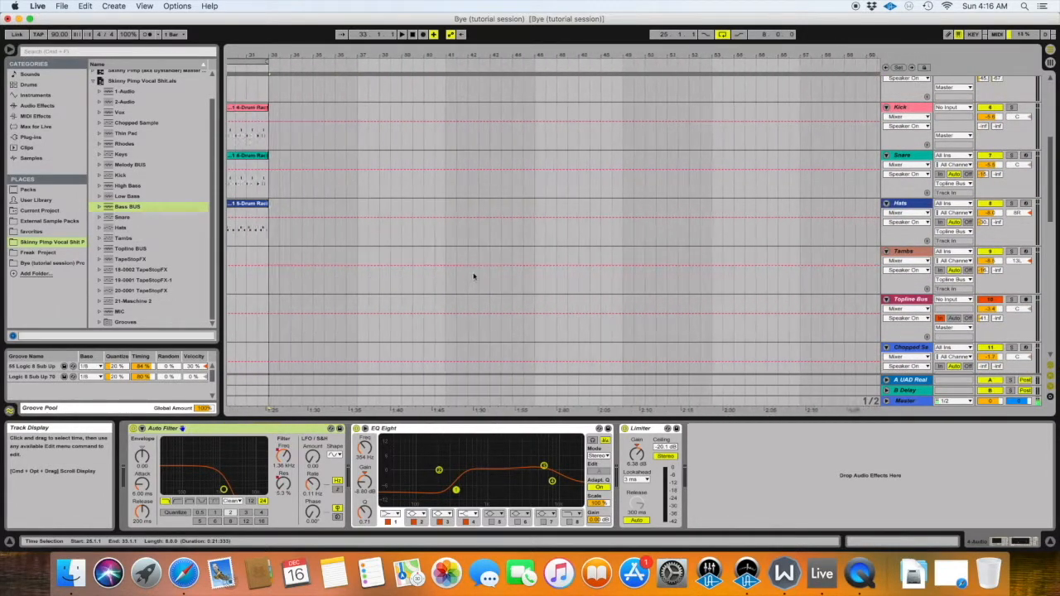
{"action": "scroll", "coordinate": [482, 270], "scroll_direction": "right", "scroll_amount": 20}
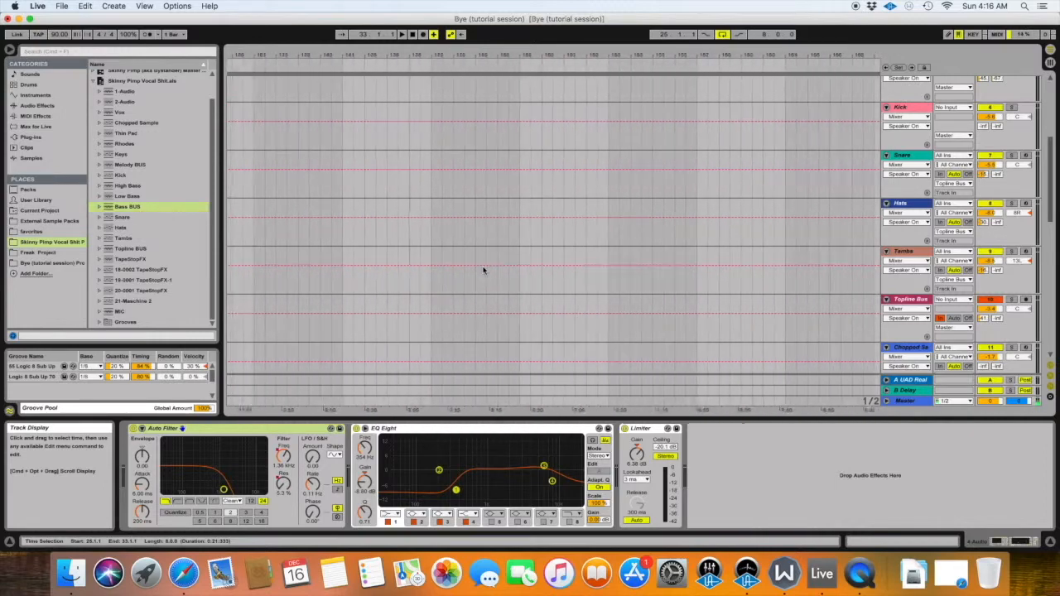
{"action": "scroll", "coordinate": [483, 268], "scroll_direction": "right", "scroll_amount": 2}
{"action": "left_click", "coordinate": [406, 252]}
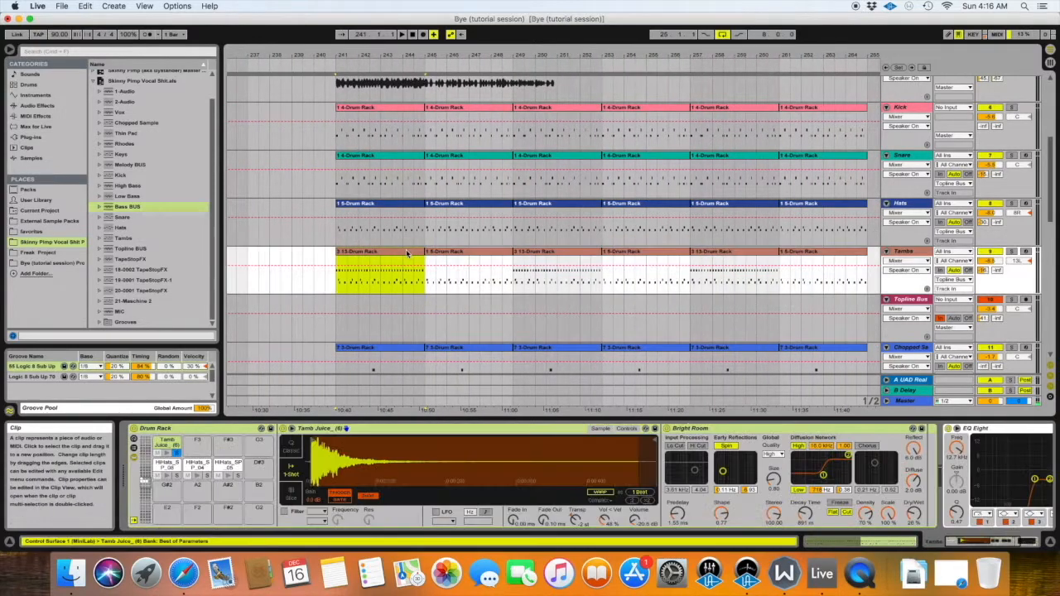
{"action": "scroll", "coordinate": [408, 251], "scroll_direction": "left", "scroll_amount": 20}
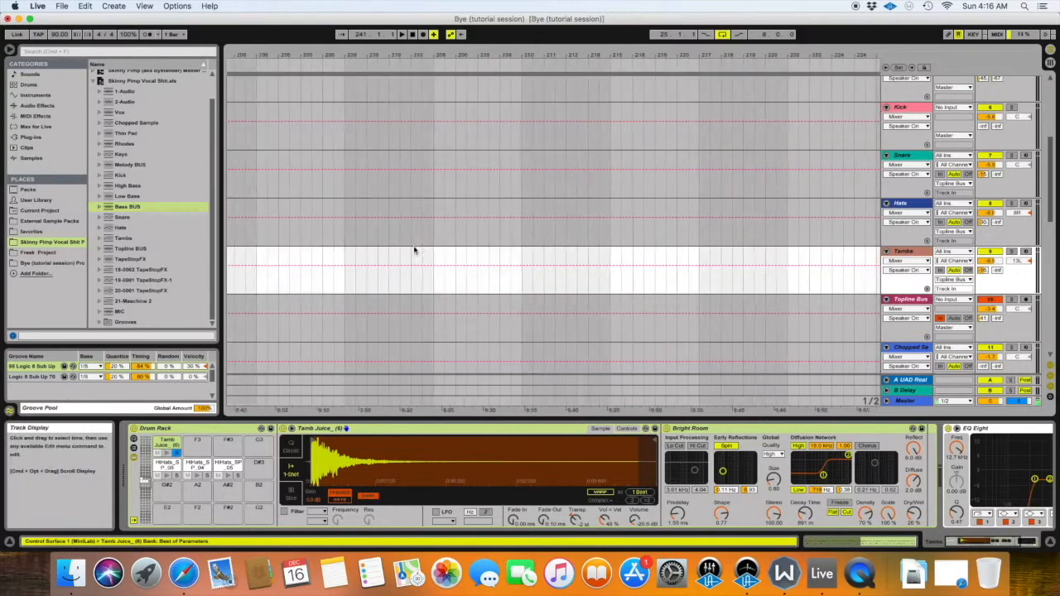
{"action": "scroll", "coordinate": [410, 249], "scroll_direction": "left", "scroll_amount": 20}
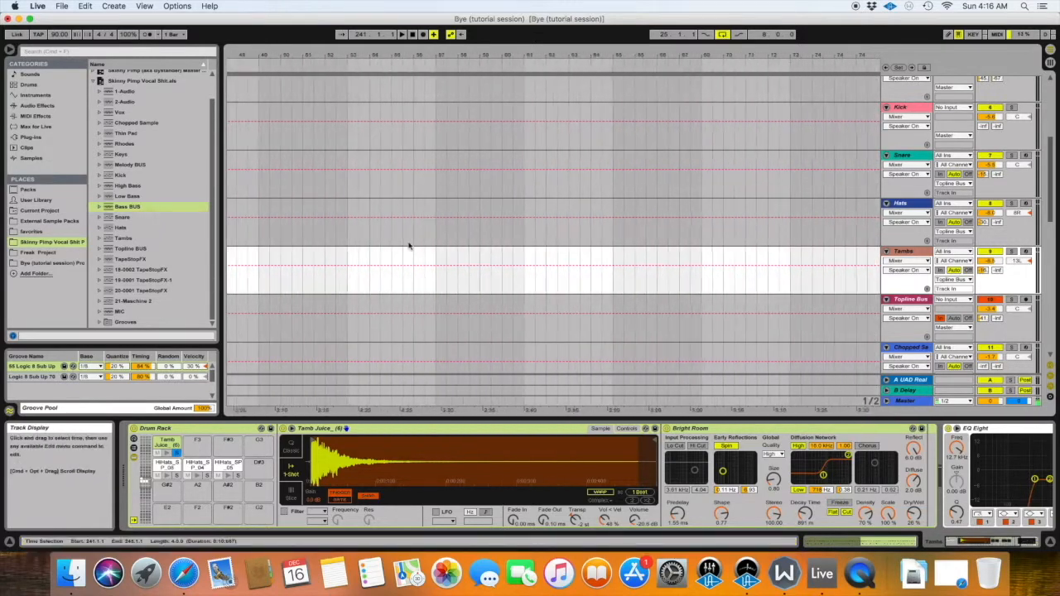
{"action": "left_click", "coordinate": [465, 285]}
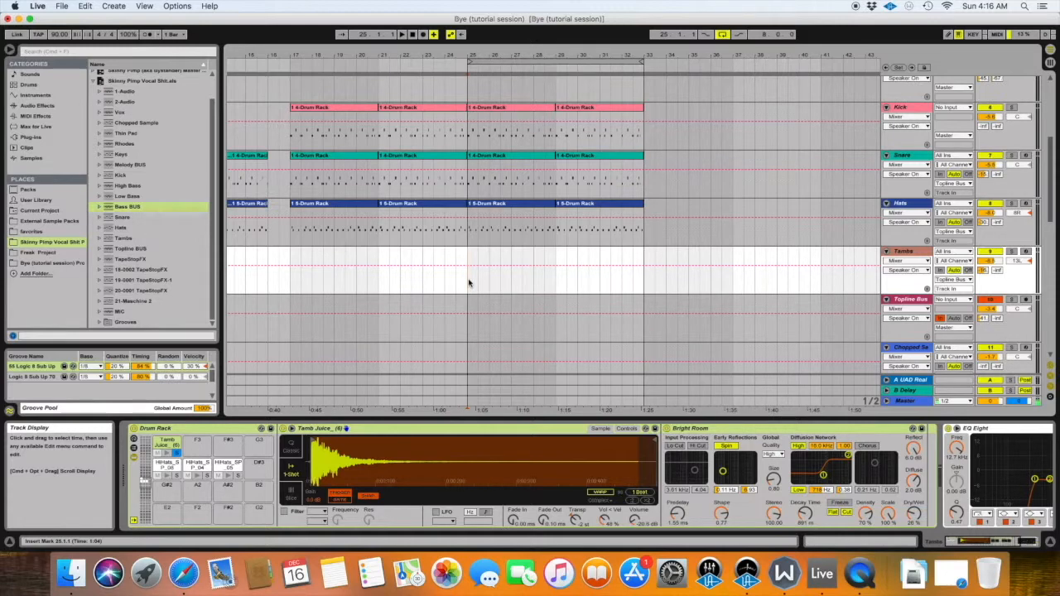
{"action": "key", "text": "super+v"}
Step: Audition the pasted Tambs clip, duplicate it to bar 29 and loop bars 17–33
{"action": "double_click", "coordinate": [515, 253]}
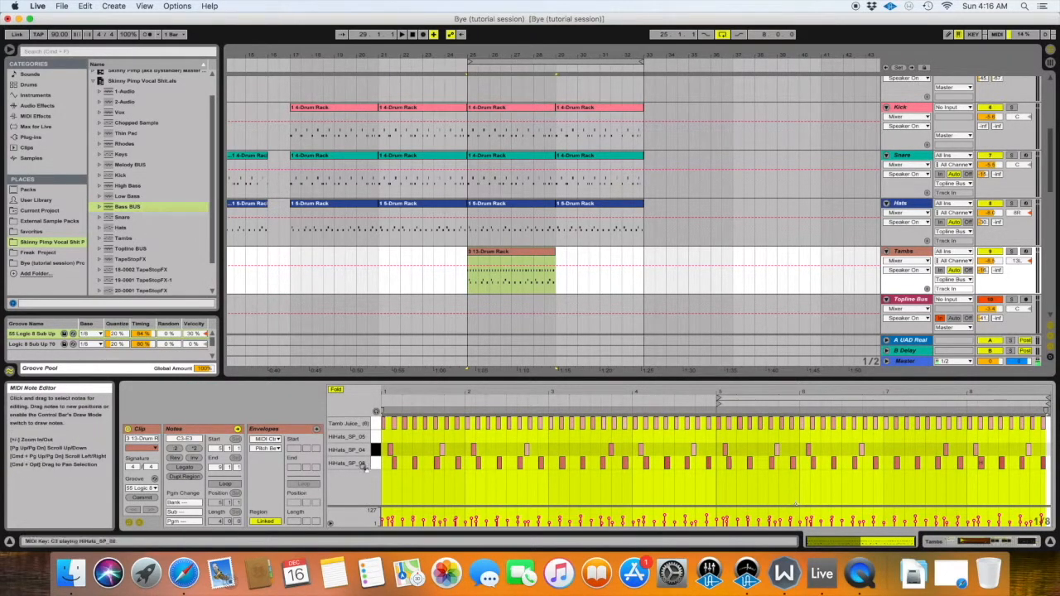
{"action": "key", "text": "space"}
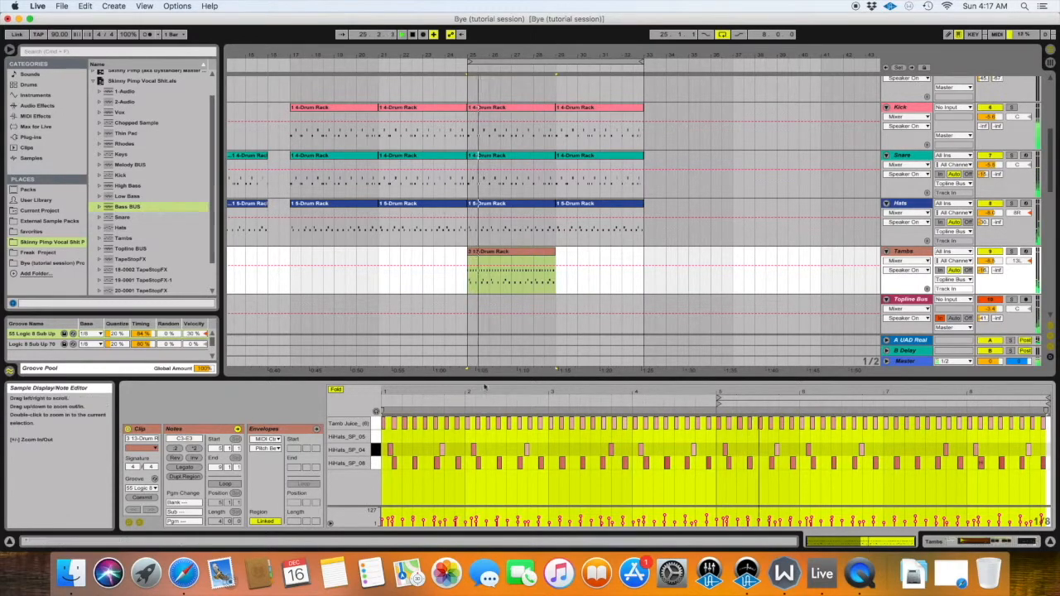
{"action": "left_click", "coordinate": [531, 253]}
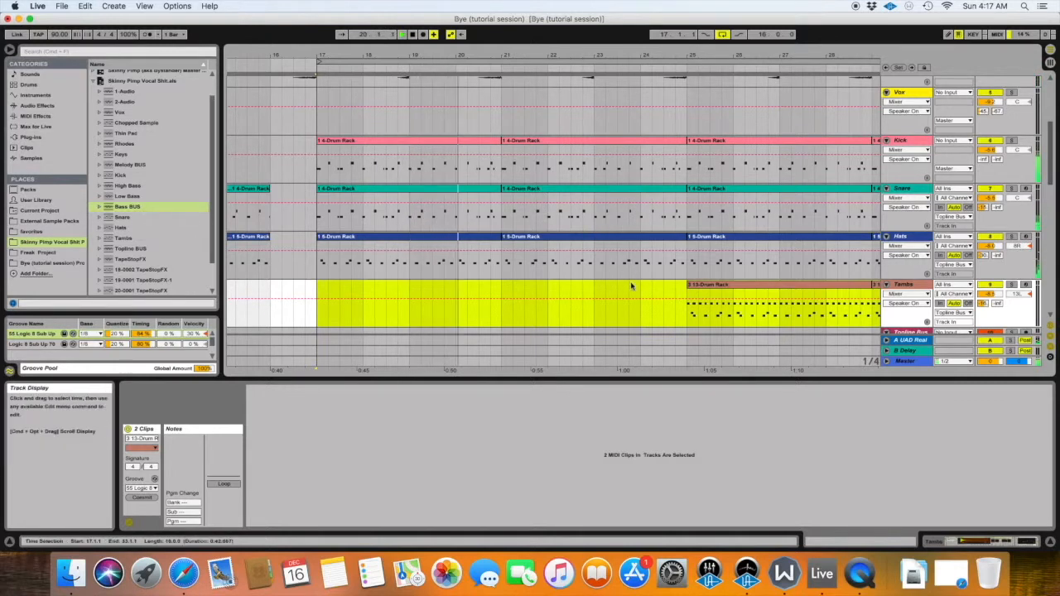
Step: Delete bar 24 from the Snare track to create a break before bar 25
{"action": "scroll", "coordinate": [605, 273], "scroll_direction": "right", "scroll_amount": 3}
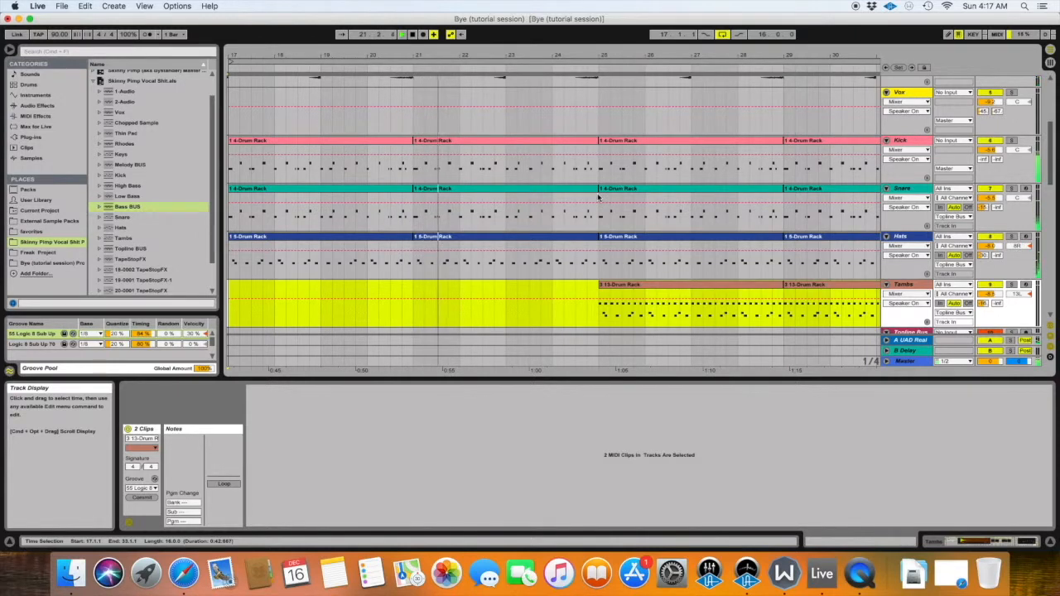
{"action": "left_click_drag", "start_coordinate": [596, 200], "coordinate": [552, 207]}
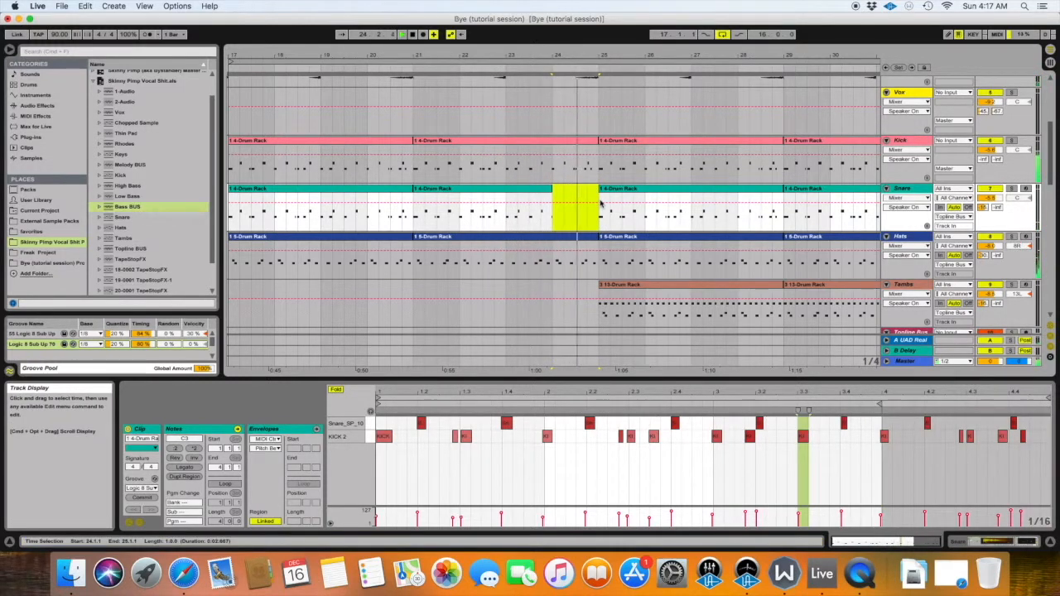
{"action": "scroll", "coordinate": [592, 203], "scroll_direction": "right", "scroll_amount": 5}
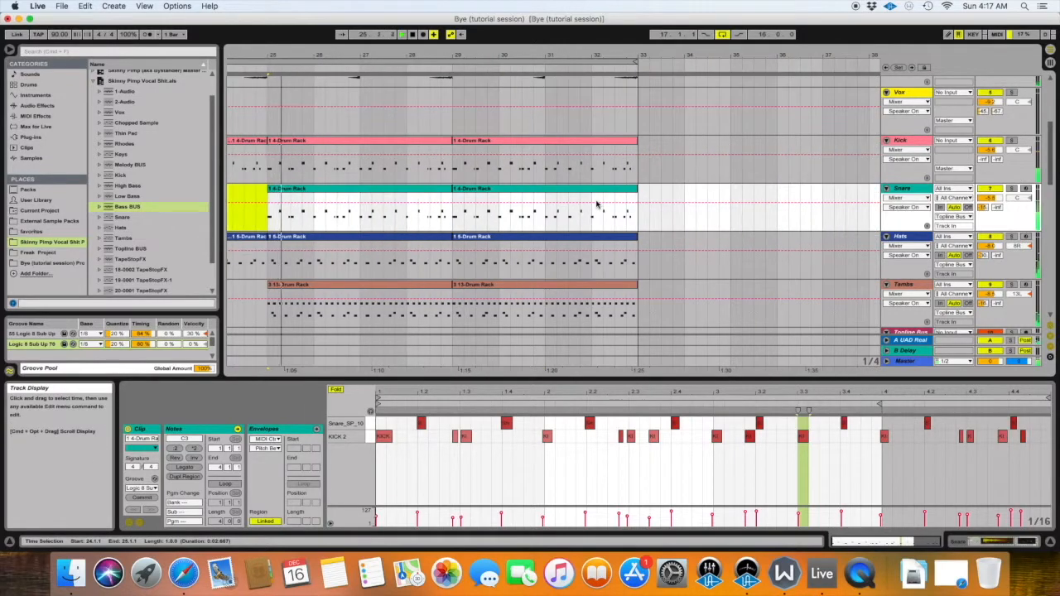
{"action": "scroll", "coordinate": [538, 173], "scroll_direction": "left", "scroll_amount": 3}
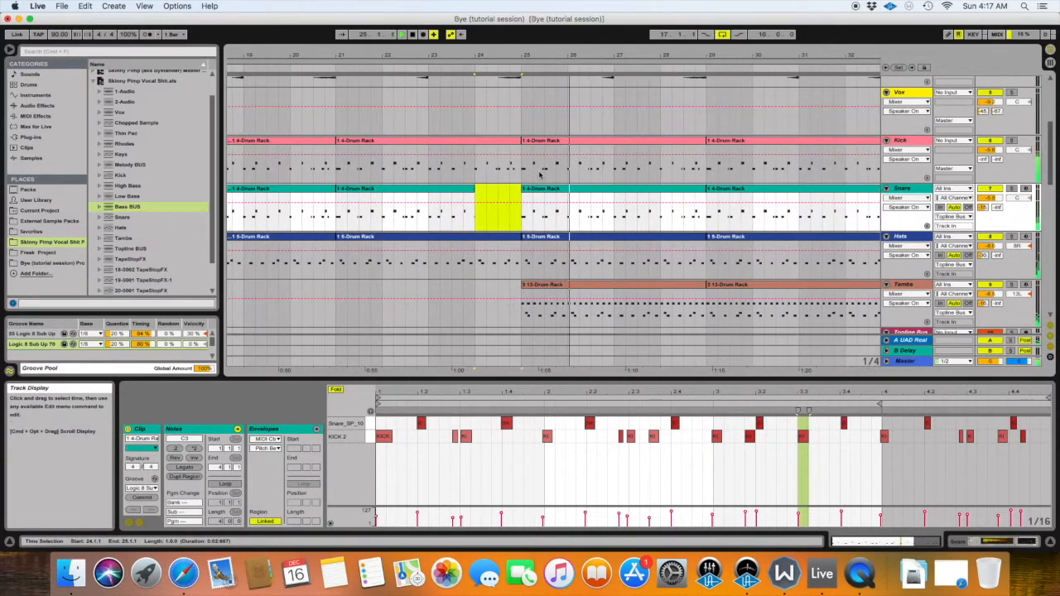
Step: Shorten the loop region to bars 25–33 and review the drum tracks while it plays
{"action": "scroll", "coordinate": [542, 47], "scroll_direction": "up", "scroll_amount": 1}
{"action": "scroll", "coordinate": [547, 124], "scroll_direction": "down", "scroll_amount": 3}
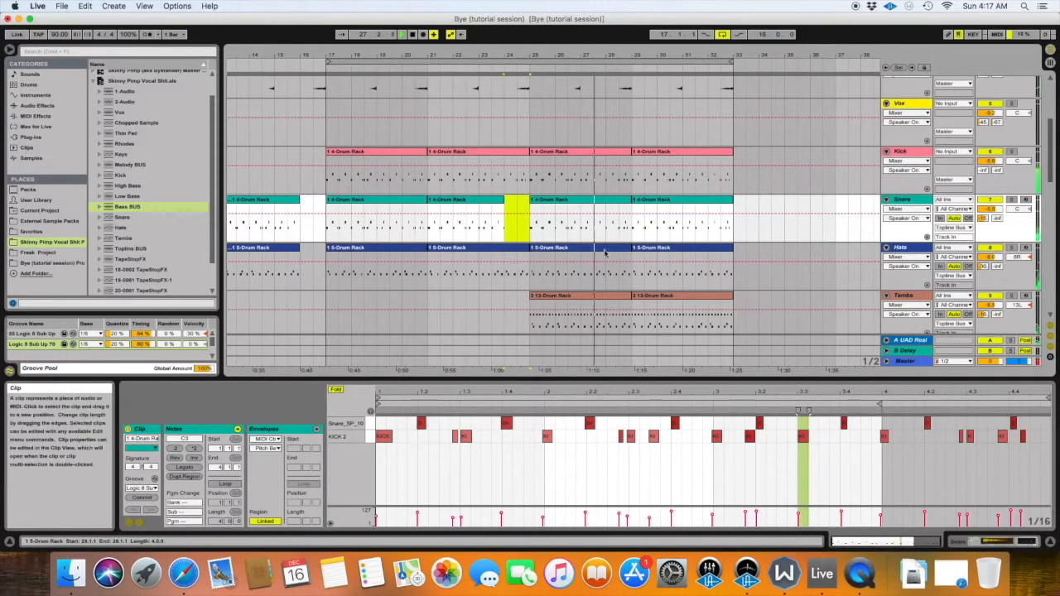
{"action": "left_click_drag", "start_coordinate": [328, 62], "coordinate": [531, 63]}
{"action": "scroll", "coordinate": [561, 130], "scroll_direction": "right", "scroll_amount": 5}
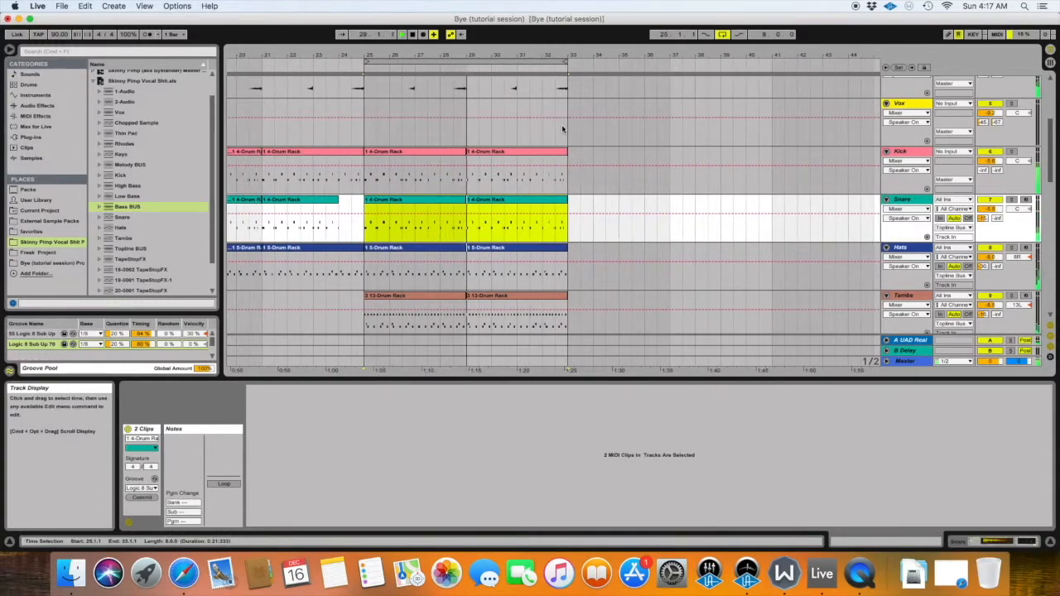
{"action": "scroll", "coordinate": [471, 100], "scroll_direction": "up", "scroll_amount": 5}
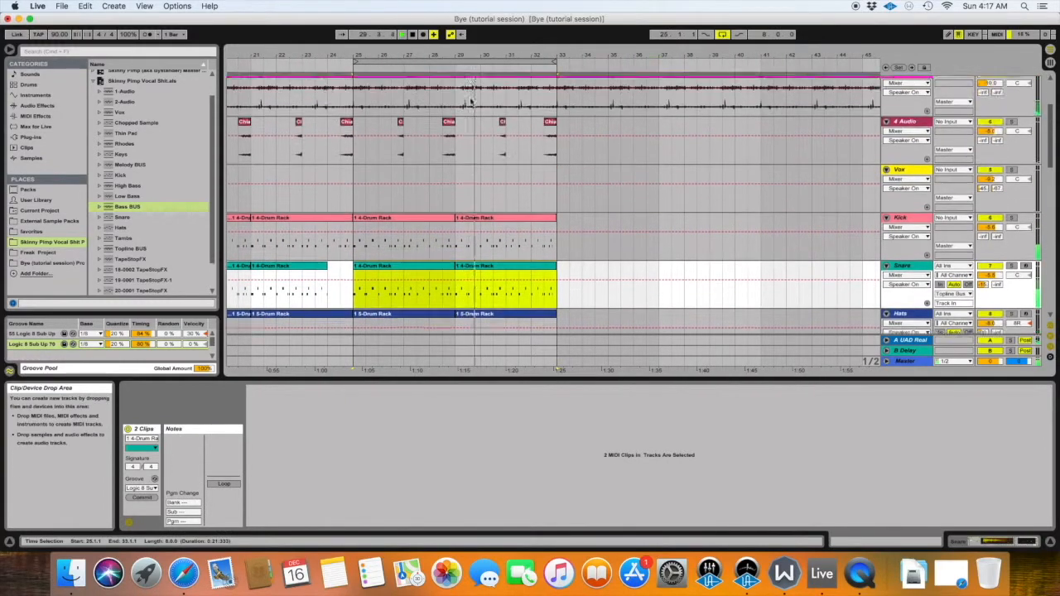
{"action": "scroll", "coordinate": [471, 101], "scroll_direction": "down", "scroll_amount": 5}
{"action": "scroll", "coordinate": [471, 100], "scroll_direction": "up", "scroll_amount": 2}
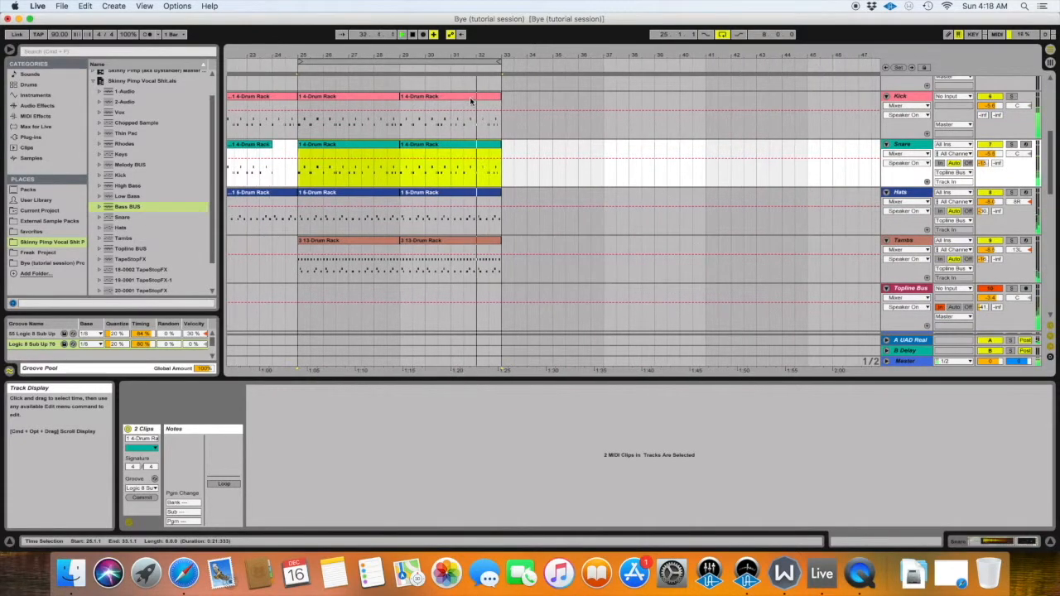
Step: Find the vocal recordings at bar 241 and audition the first Vox clip with the beat
{"action": "scroll", "coordinate": [471, 101], "scroll_direction": "up", "scroll_amount": 3}
{"action": "scroll", "coordinate": [471, 100], "scroll_direction": "right", "scroll_amount": 2}
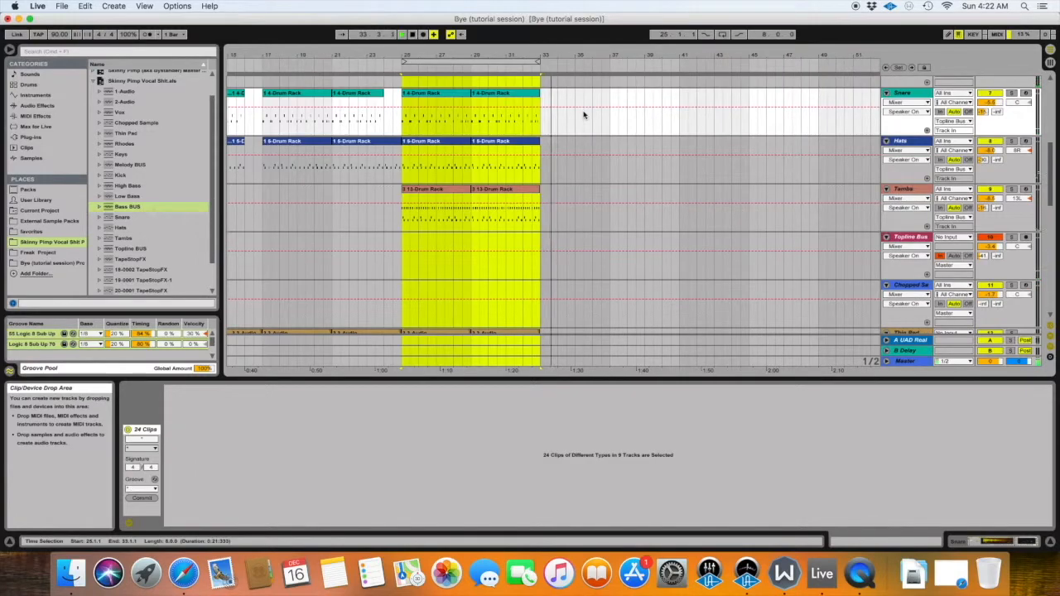
{"action": "key", "text": "space"}
{"action": "scroll", "coordinate": [513, 163], "scroll_direction": "up", "scroll_amount": 5}
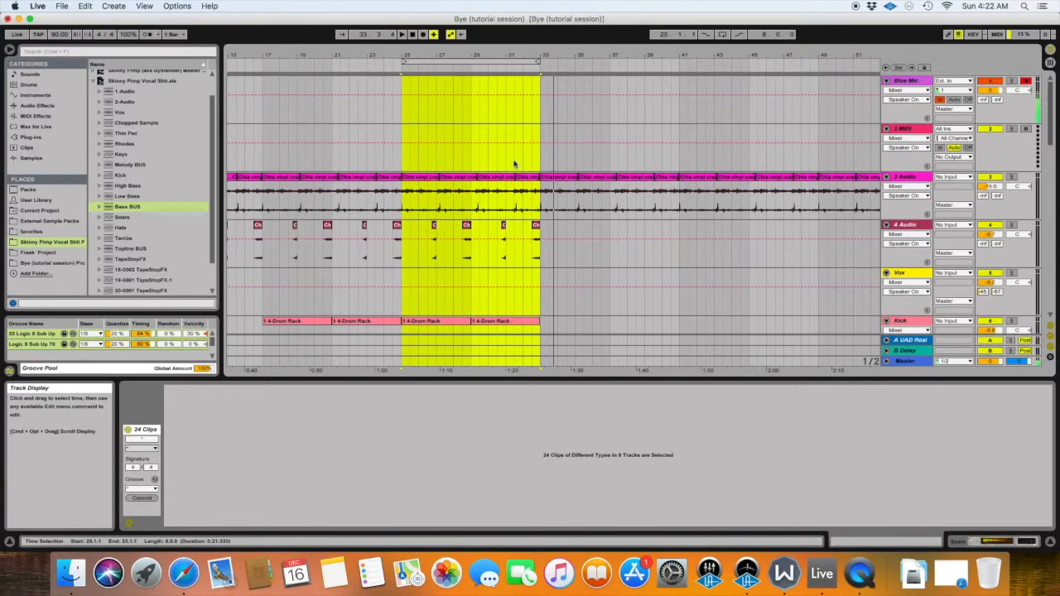
{"action": "scroll", "coordinate": [530, 124], "scroll_direction": "right", "scroll_amount": 10}
{"action": "scroll", "coordinate": [539, 116], "scroll_direction": "down", "scroll_amount": 5}
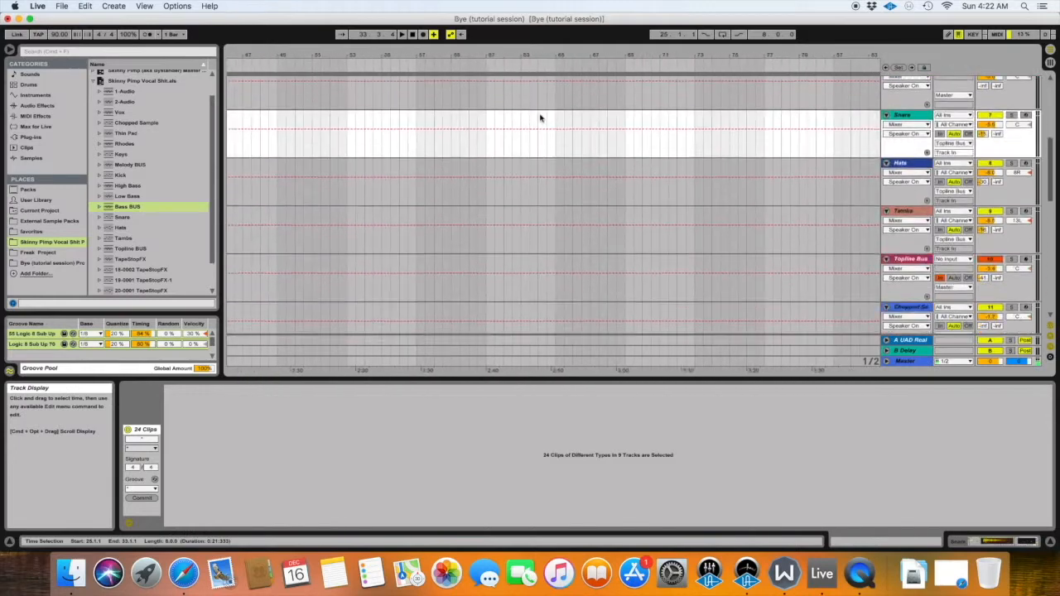
{"action": "scroll", "coordinate": [539, 118], "scroll_direction": "up", "scroll_amount": 5}
{"action": "scroll", "coordinate": [544, 111], "scroll_direction": "right", "scroll_amount": 15}
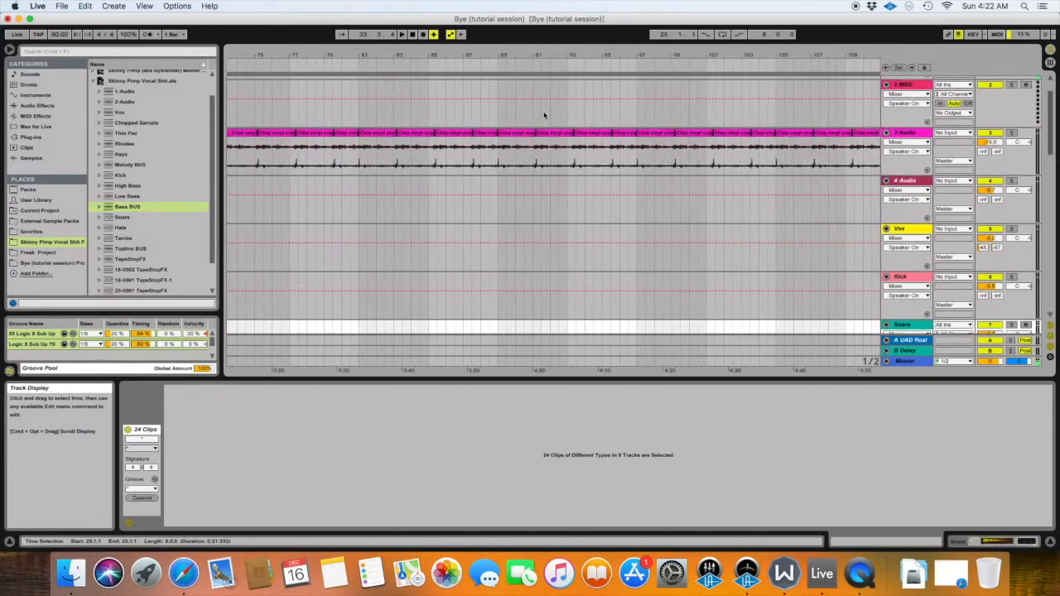
{"action": "scroll", "coordinate": [543, 111], "scroll_direction": "right", "scroll_amount": 15}
{"action": "left_click", "coordinate": [425, 230]}
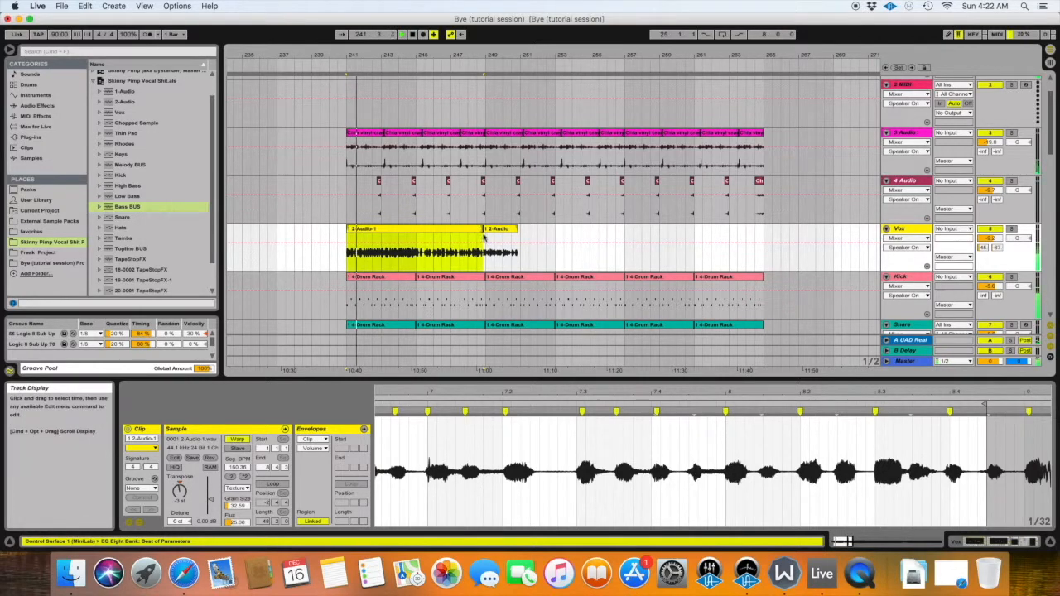
{"action": "left_click_drag", "start_coordinate": [493, 55], "coordinate": [492, 104]}
{"action": "scroll", "coordinate": [490, 106], "scroll_direction": "down", "scroll_amount": 2}
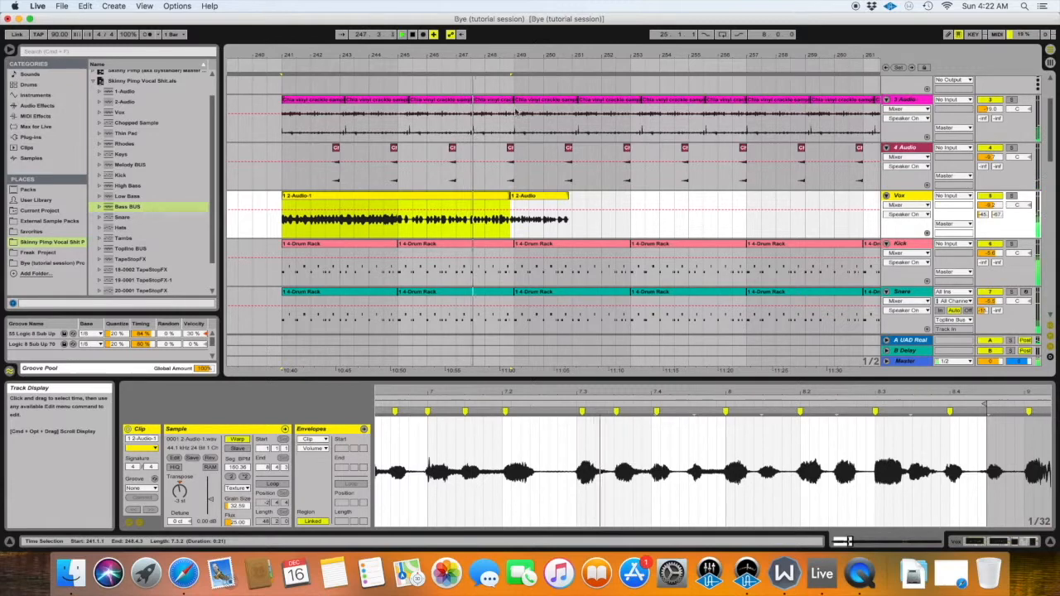
{"action": "left_click_drag", "start_coordinate": [495, 55], "coordinate": [496, 74]}
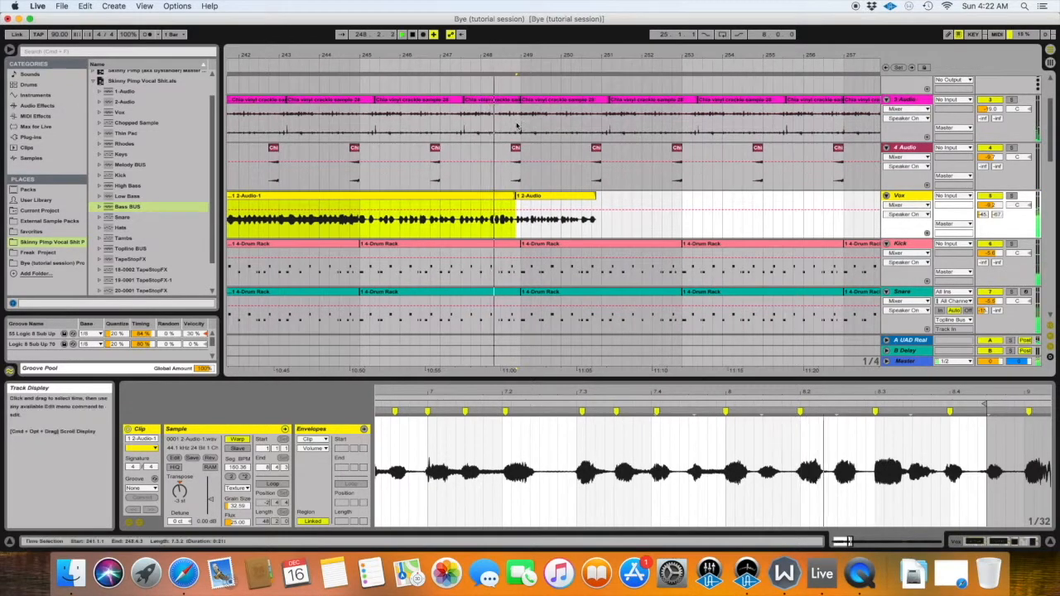
Step: Audition the second Vox clip and examine its pickup between 248.4.3 and bar 249
{"action": "scroll", "coordinate": [516, 126], "scroll_direction": "left", "scroll_amount": 2}
{"action": "left_click", "coordinate": [591, 197]}
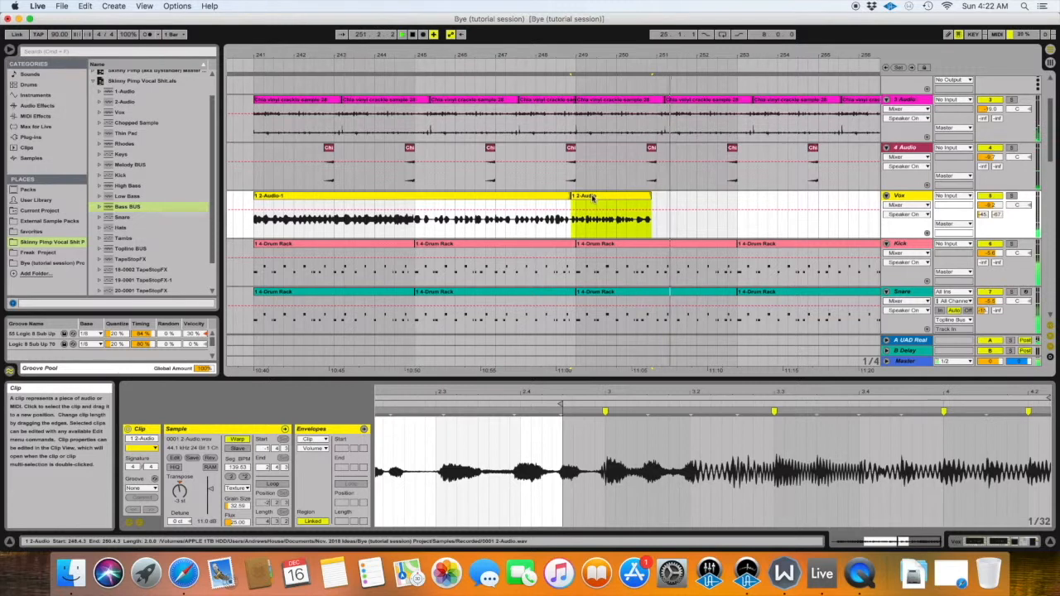
{"action": "left_click_drag", "start_coordinate": [578, 222], "coordinate": [652, 215]}
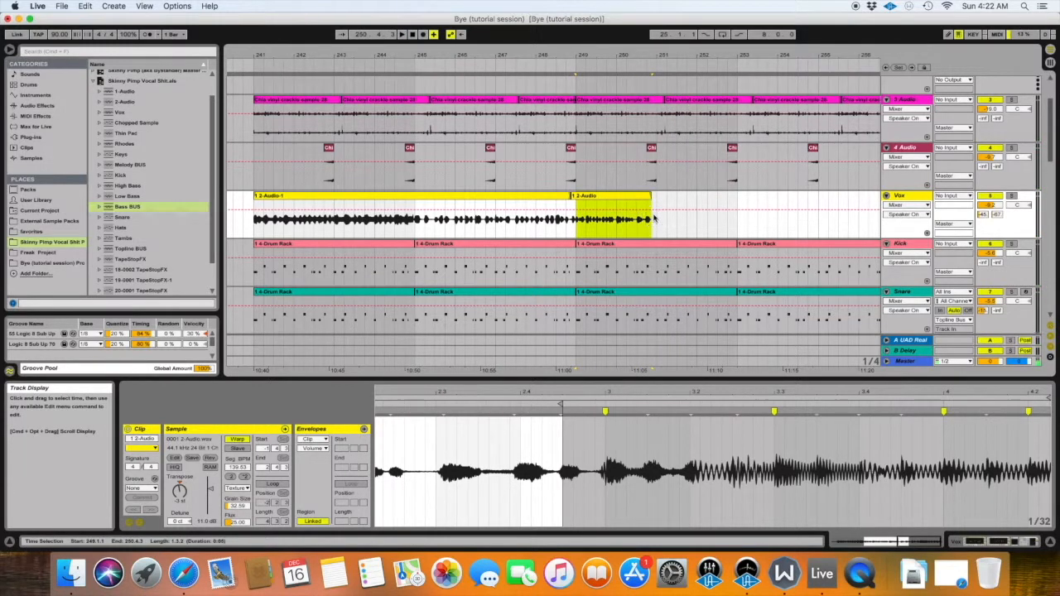
{"action": "left_click_drag", "start_coordinate": [572, 56], "coordinate": [574, 88]}
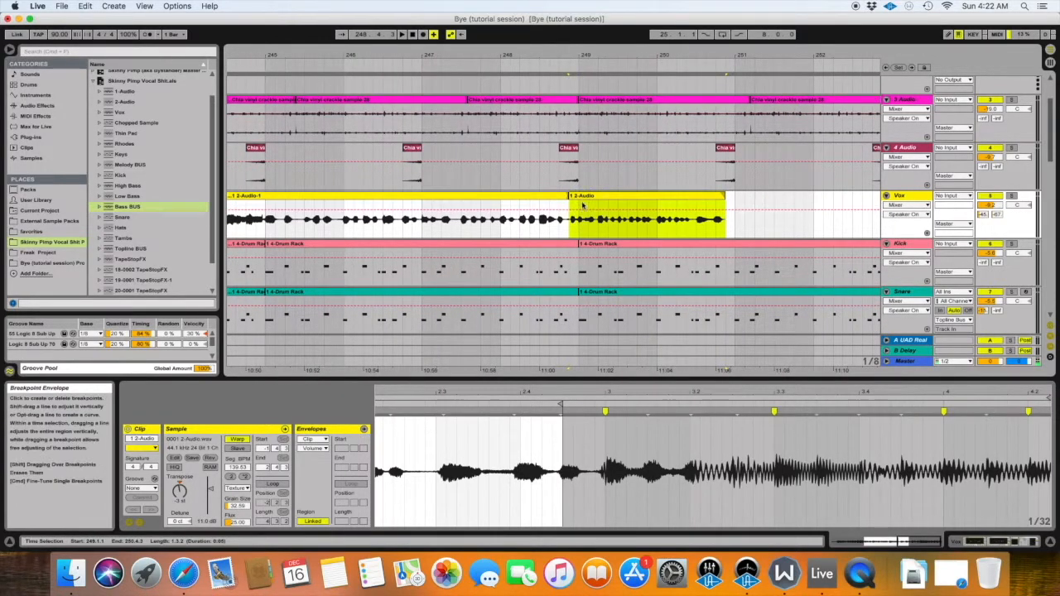
{"action": "left_click_drag", "start_coordinate": [577, 55], "coordinate": [577, 68]}
{"action": "left_click", "coordinate": [579, 223]}
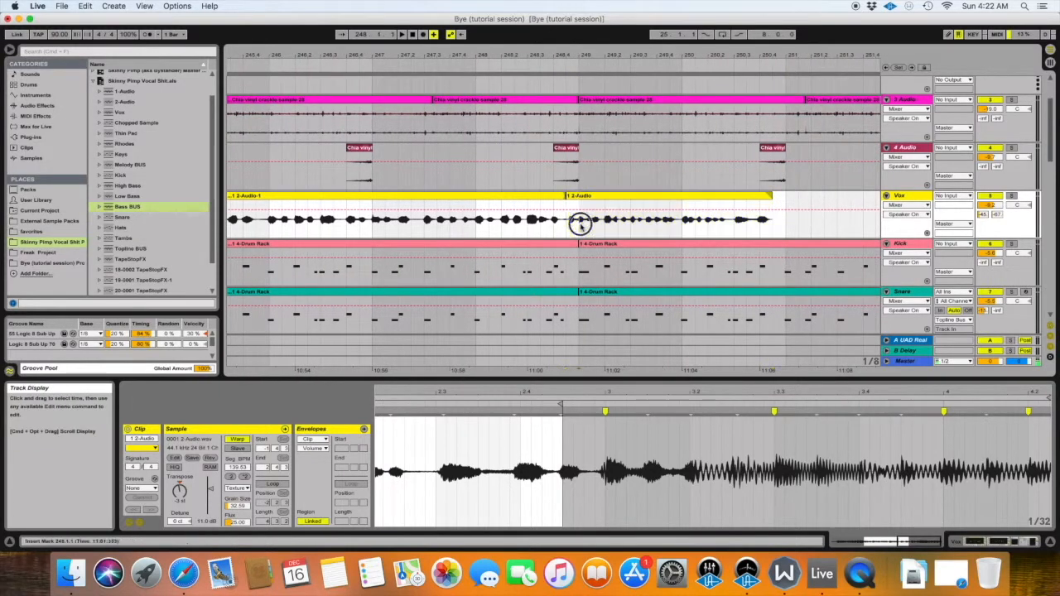
{"action": "left_click_drag", "start_coordinate": [580, 227], "coordinate": [780, 222]}
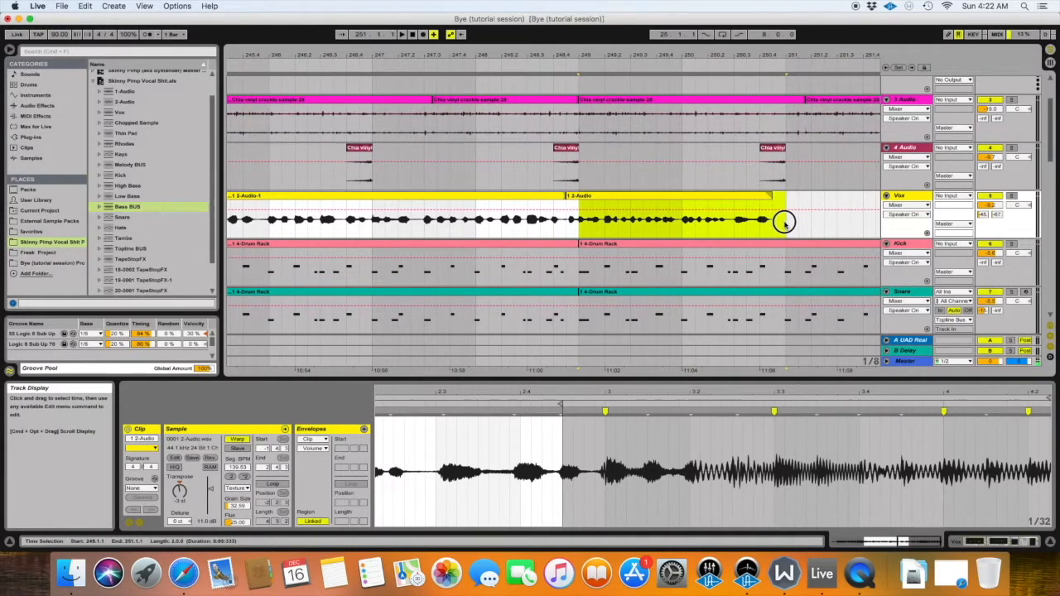
{"action": "left_click_drag", "start_coordinate": [580, 223], "coordinate": [566, 222]}
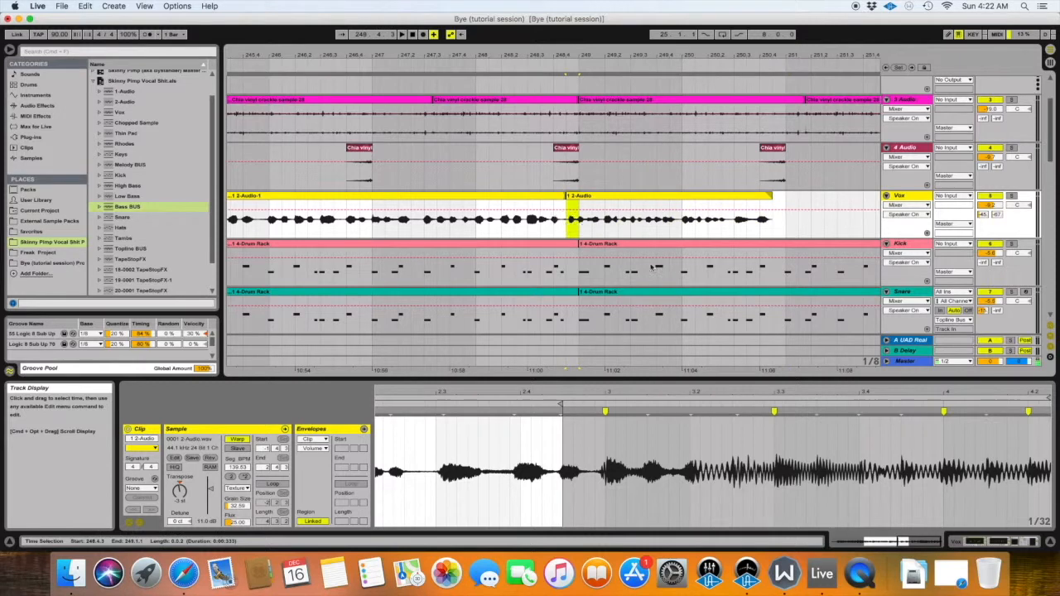
{"action": "left_click", "coordinate": [578, 225]}
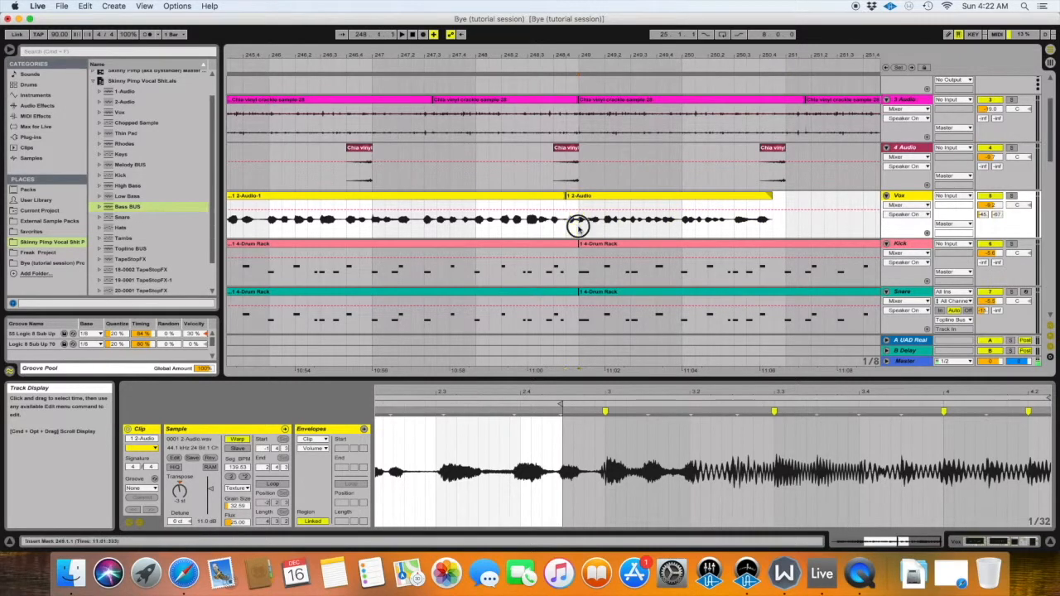
{"action": "left_click_drag", "start_coordinate": [580, 221], "coordinate": [603, 213]}
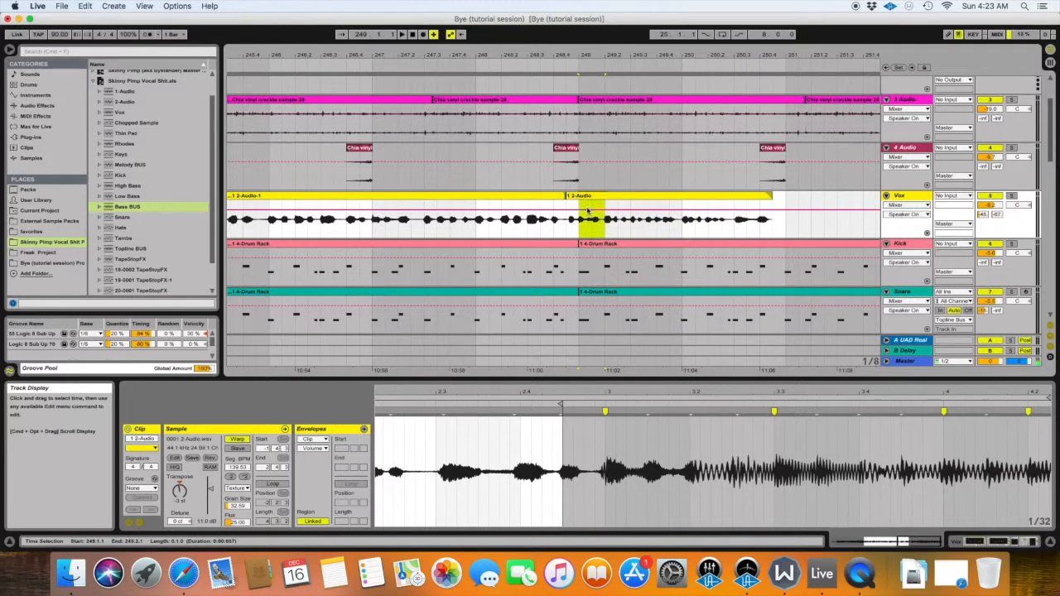
{"action": "left_click", "coordinate": [579, 197]}
Step: Copy bars 249–251 from the Vox track and paste them on the same track at bar 33
{"action": "left_click_drag", "start_coordinate": [578, 224], "coordinate": [787, 222]}
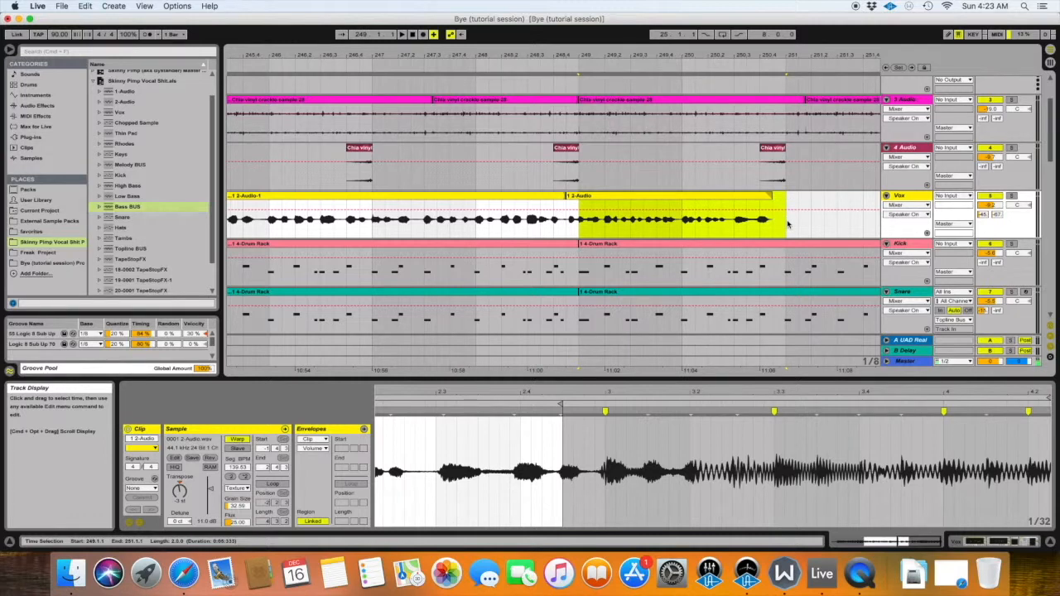
{"action": "left_click_drag", "start_coordinate": [435, 55], "coordinate": [436, 42]}
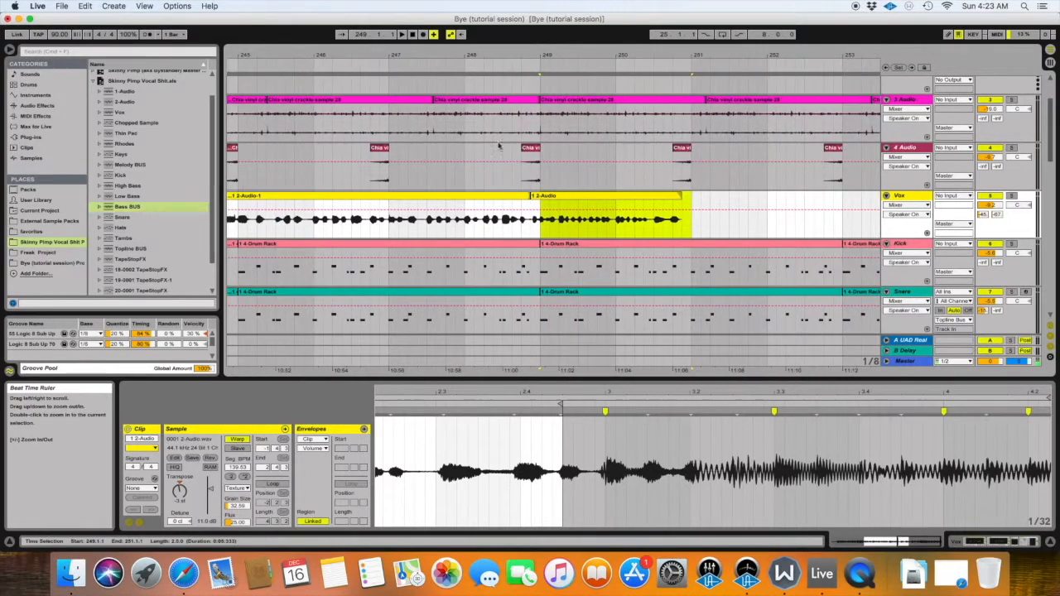
{"action": "left_click_drag", "start_coordinate": [541, 222], "coordinate": [693, 216]}
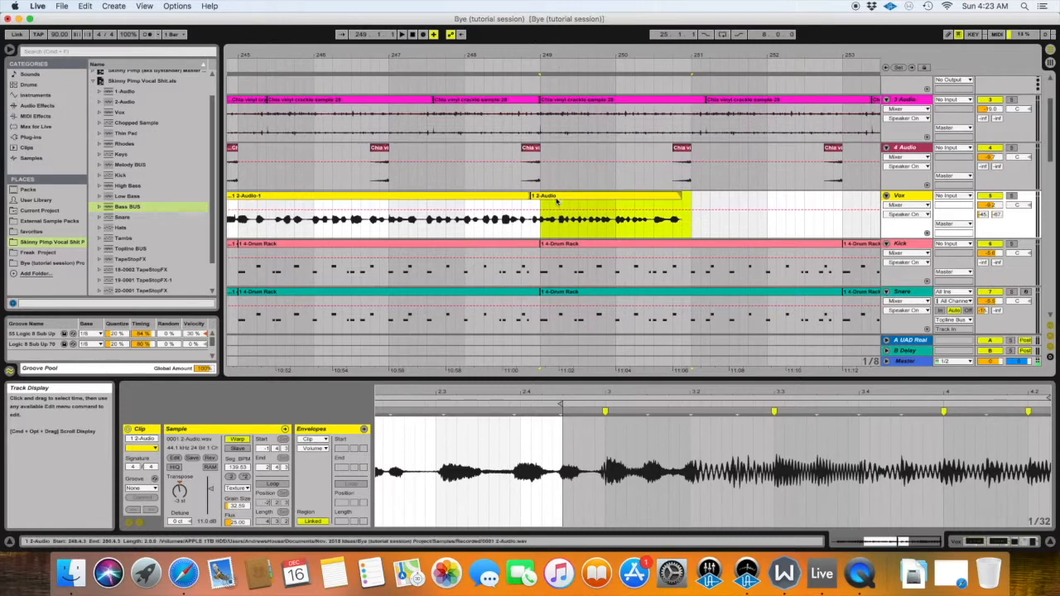
{"action": "scroll", "coordinate": [522, 199], "scroll_direction": "left", "scroll_amount": 15}
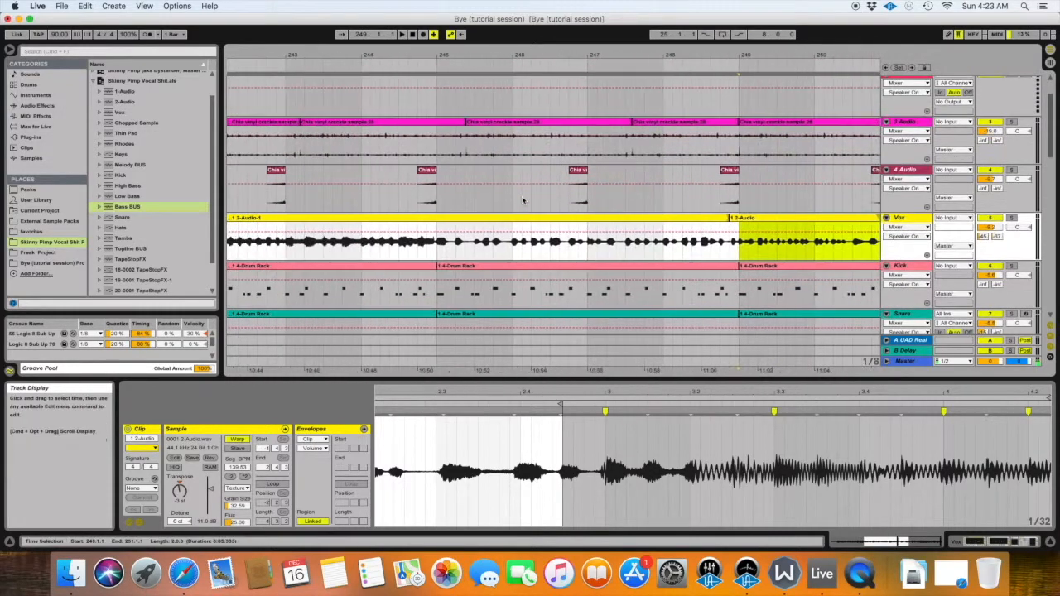
{"action": "scroll", "coordinate": [537, 193], "scroll_direction": "left", "scroll_amount": 20}
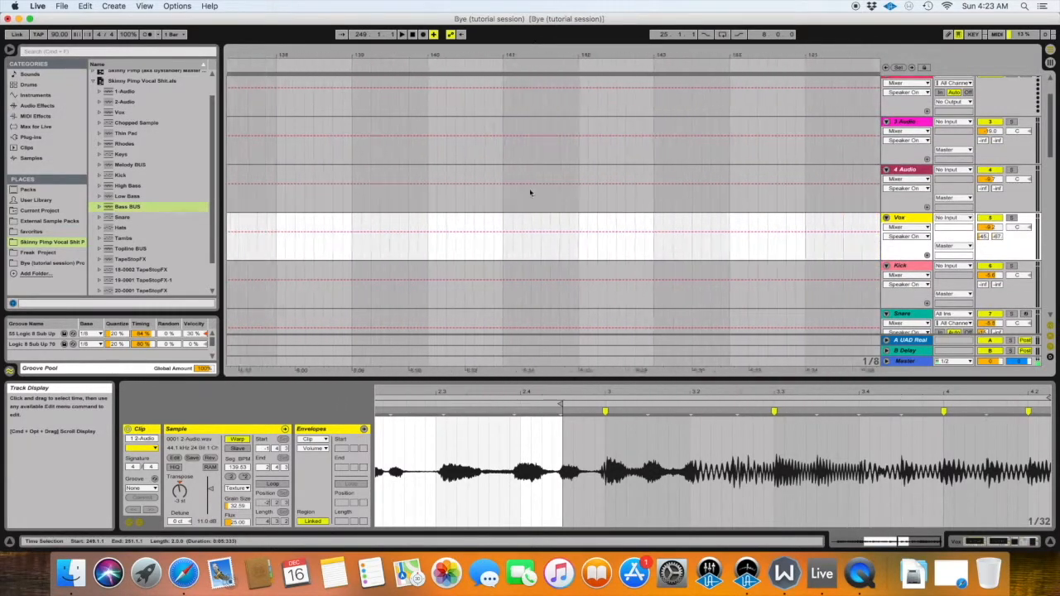
{"action": "scroll", "coordinate": [532, 177], "scroll_direction": "left", "scroll_amount": 10}
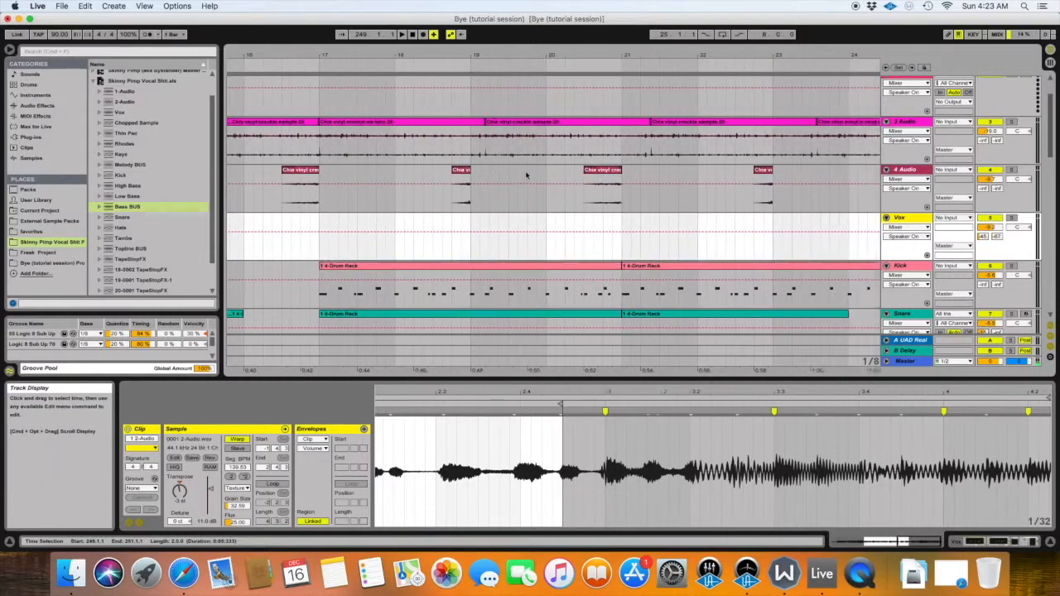
{"action": "left_click", "coordinate": [550, 245]}
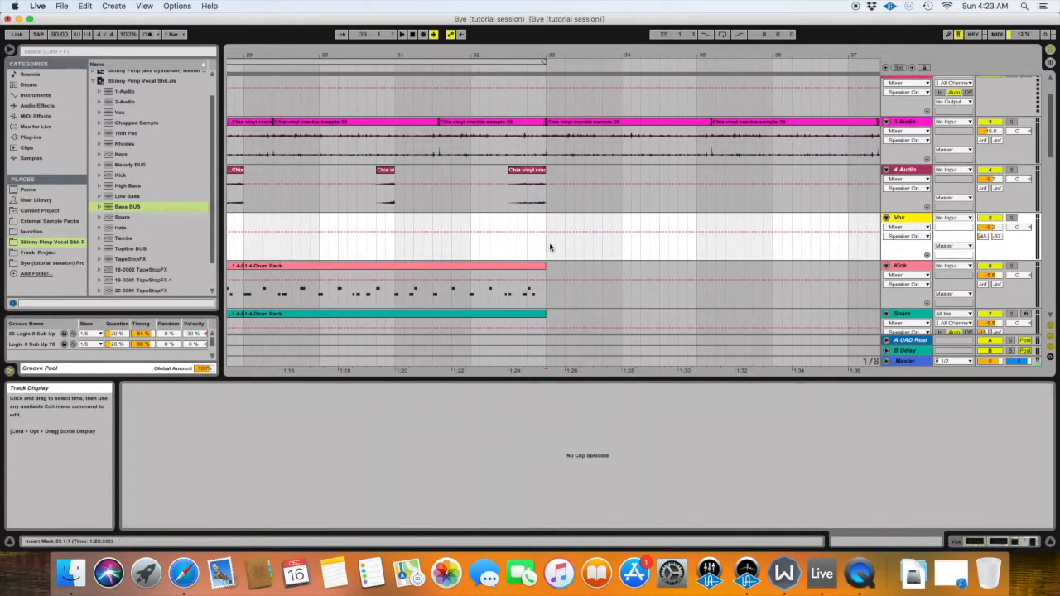
{"action": "key", "text": "super+v"}
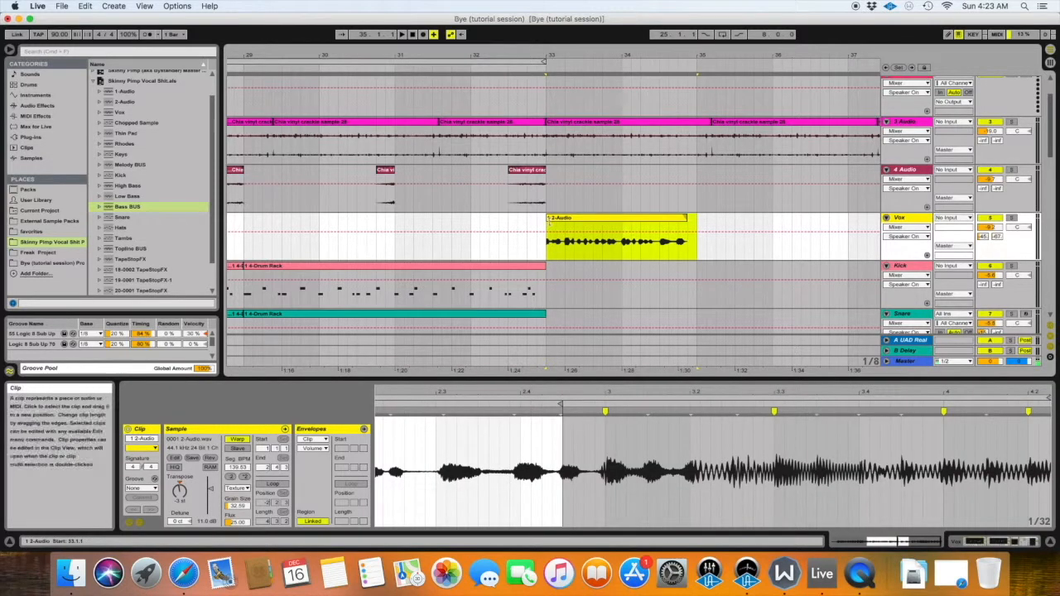
Step: Extend the pasted Vox clip's start back to 32.4.3 to include the pickup, and audition the transition into bar 33
{"action": "left_click_drag", "start_coordinate": [541, 221], "coordinate": [535, 221]}
{"action": "left_click", "coordinate": [497, 74]}
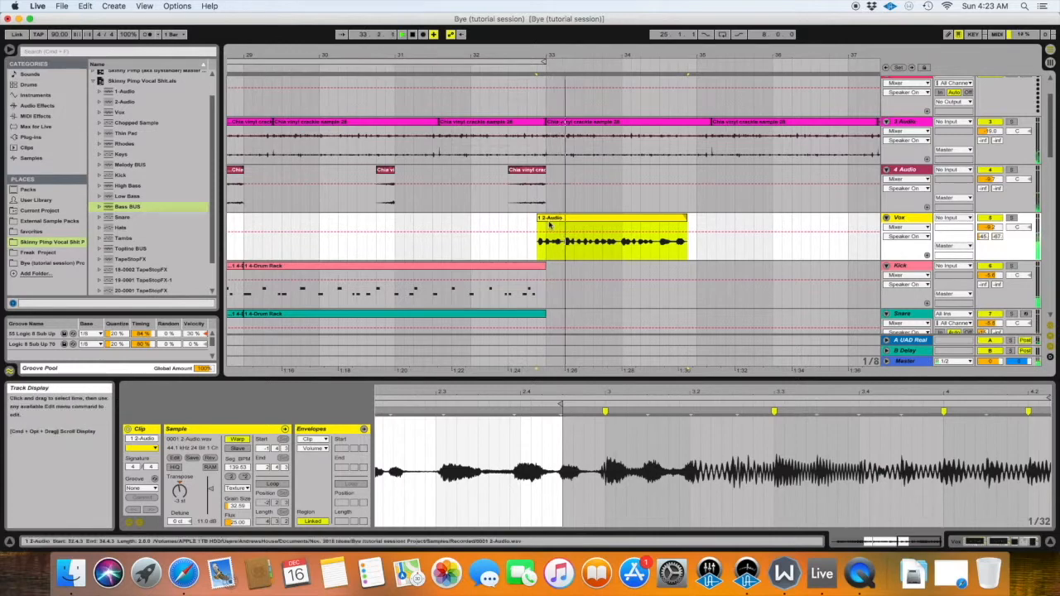
{"action": "scroll", "coordinate": [563, 219], "scroll_direction": "down", "scroll_amount": 5}
{"action": "scroll", "coordinate": [563, 219], "scroll_direction": "right", "scroll_amount": 2}
{"action": "scroll", "coordinate": [578, 214], "scroll_direction": "up", "scroll_amount": 4}
{"action": "scroll", "coordinate": [577, 214], "scroll_direction": "up", "scroll_amount": 3}
{"action": "scroll", "coordinate": [578, 213], "scroll_direction": "right", "scroll_amount": 2}
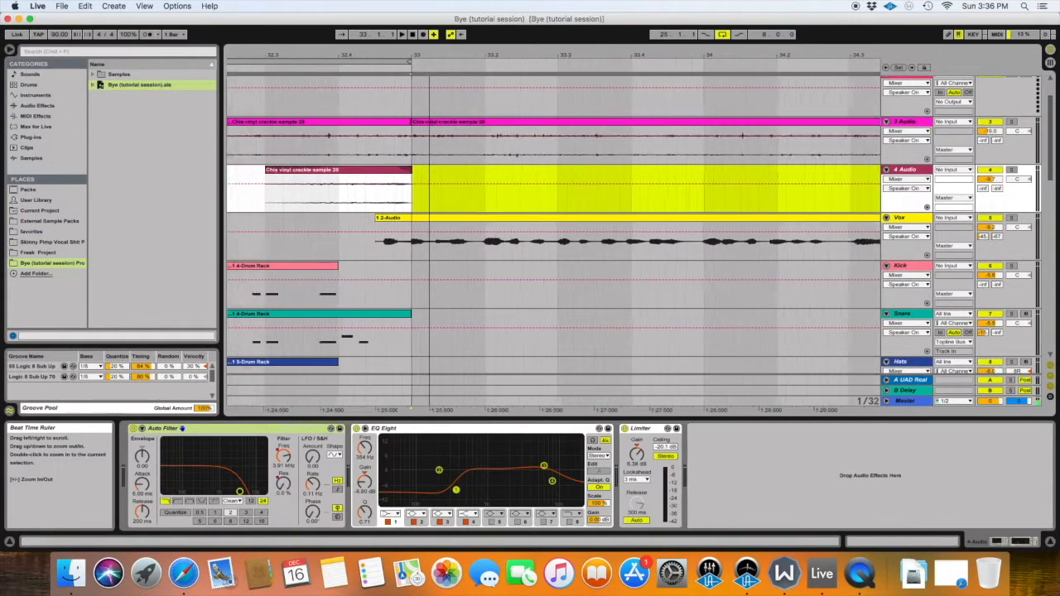
Step: Move the loop region to bars 33–41 to cover the new section
{"action": "left_click_drag", "start_coordinate": [547, 57], "coordinate": [577, 192]}
{"action": "scroll", "coordinate": [424, 70], "scroll_direction": "up", "scroll_amount": 2}
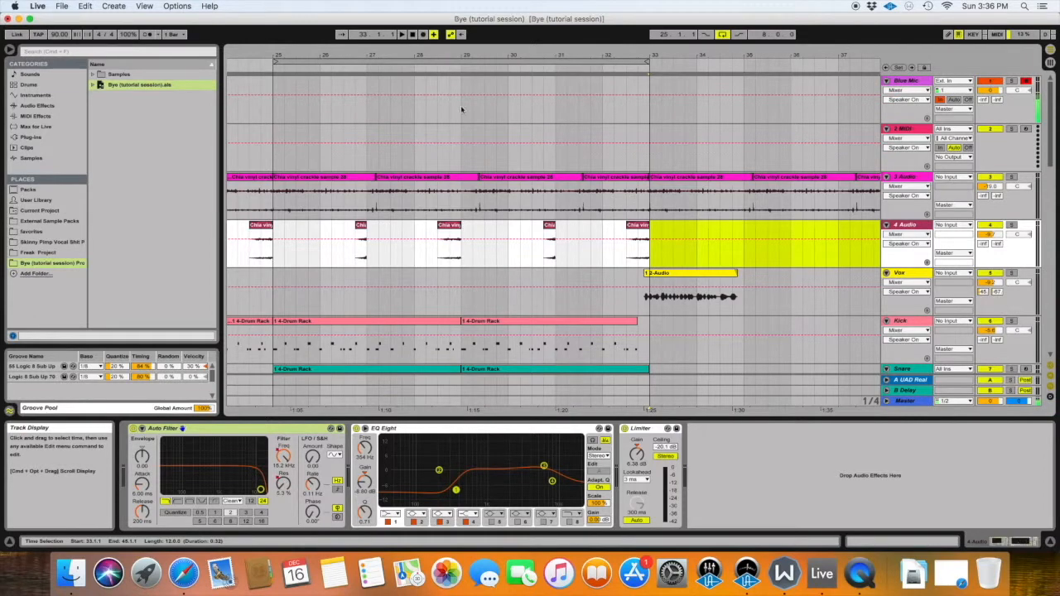
{"action": "left_click_drag", "start_coordinate": [429, 56], "coordinate": [609, 71]}
{"action": "scroll", "coordinate": [360, 166], "scroll_direction": "down", "scroll_amount": 3}
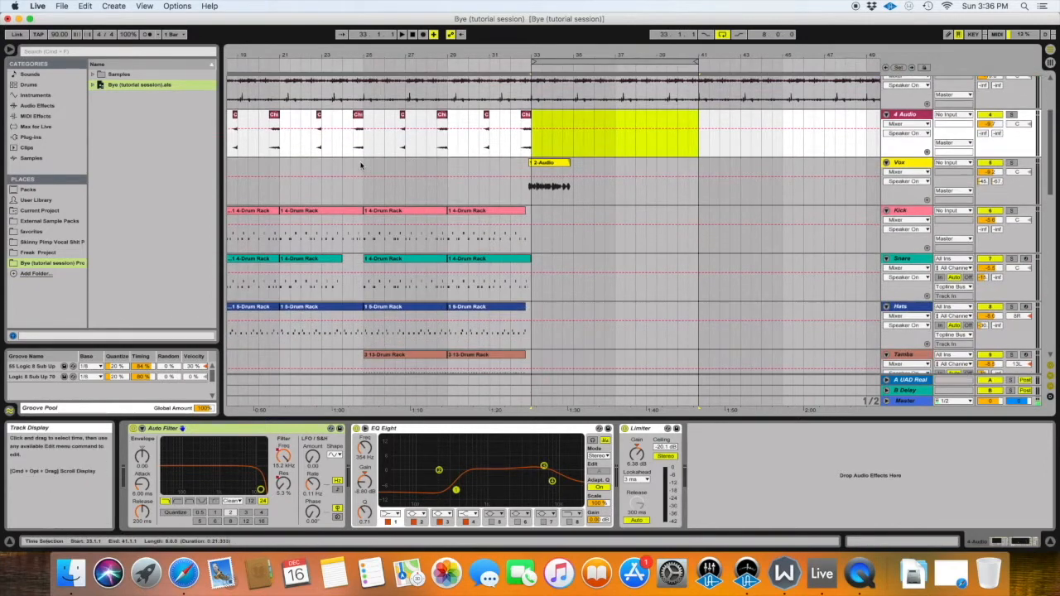
Step: Duplicate the bars 25–33 parts from the 4 Audio, drum and instrument tracks into bars 33–41
{"action": "scroll", "coordinate": [360, 165], "scroll_direction": "down", "scroll_amount": 10}
{"action": "scroll", "coordinate": [390, 207], "scroll_direction": "down", "scroll_amount": 1}
{"action": "scroll", "coordinate": [390, 208], "scroll_direction": "left", "scroll_amount": 1}
{"action": "scroll", "coordinate": [390, 208], "scroll_direction": "up", "scroll_amount": 12}
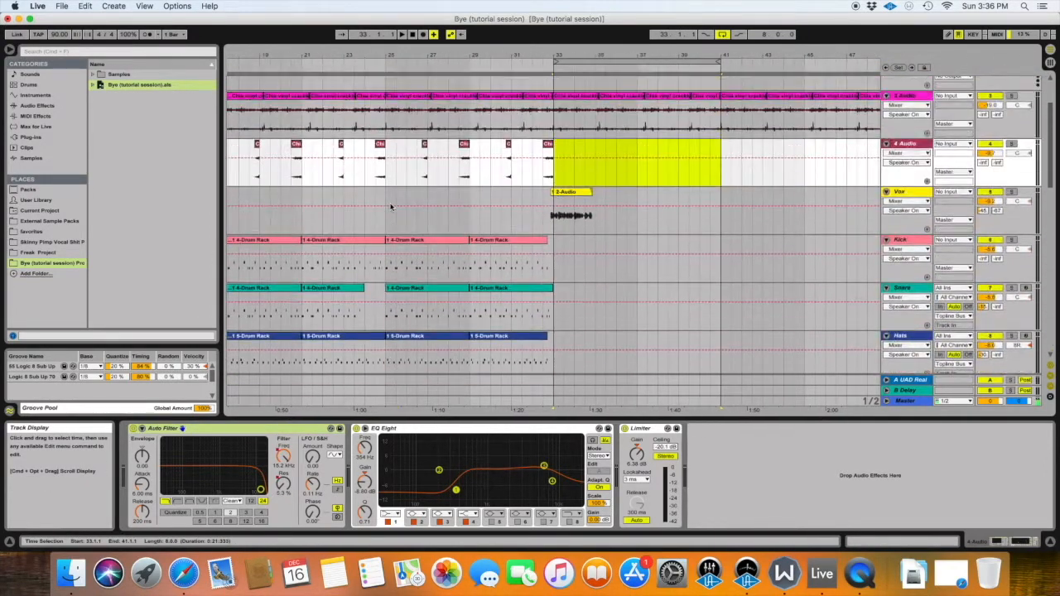
{"action": "scroll", "coordinate": [391, 207], "scroll_direction": "up", "scroll_amount": 2}
{"action": "mouse_move", "coordinate": [387, 202]}
{"action": "left_mouse_down"}
{"action": "mouse_move", "coordinate": [440, 251]}
{"action": "mouse_move", "coordinate": [511, 390]}
{"action": "mouse_move", "coordinate": [555, 432]}
{"action": "left_mouse_up"}
{"action": "scroll", "coordinate": [539, 301], "scroll_direction": "down", "scroll_amount": 8}
{"action": "scroll", "coordinate": [539, 301], "scroll_direction": "up", "scroll_amount": 7}
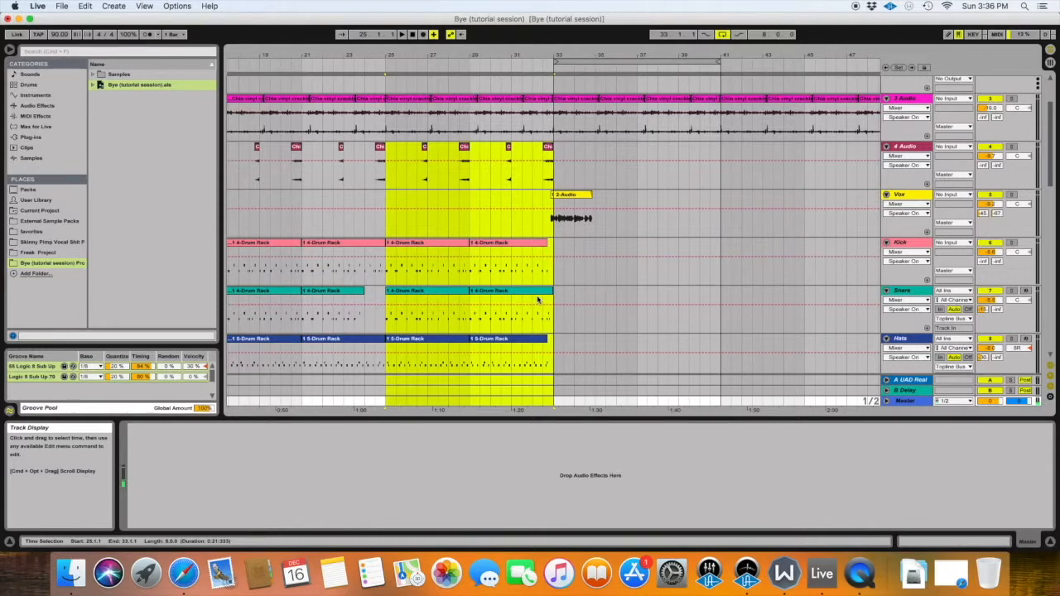
{"action": "key", "text": "super+d"}
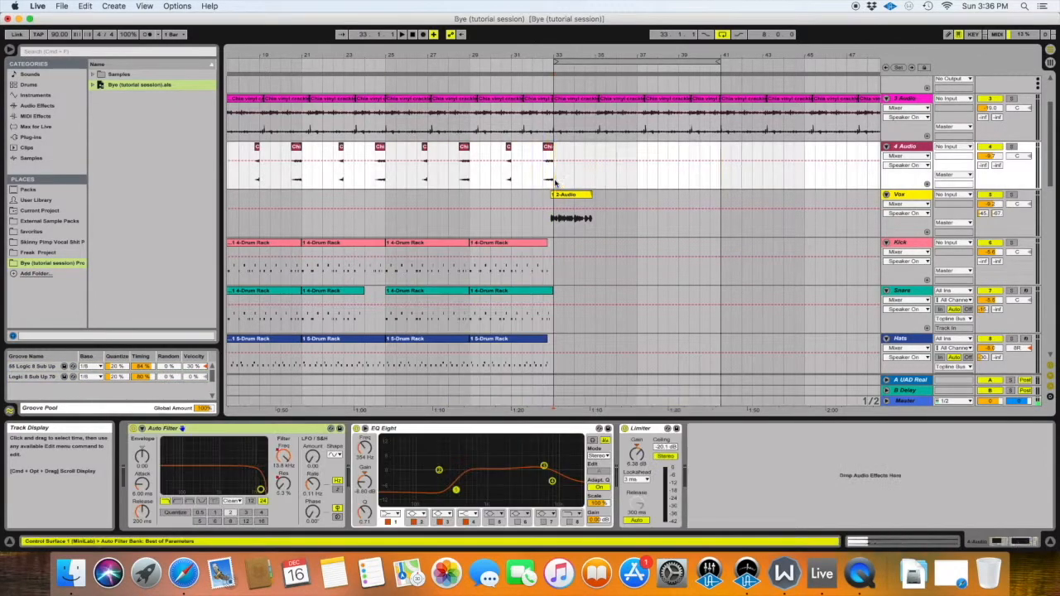
Step: Examine the Vox phrase from 32.4.3 to bar 35 alongside the duplicated drum and instrument parts
{"action": "left_click_drag", "start_coordinate": [710, 220], "coordinate": [754, 226]}
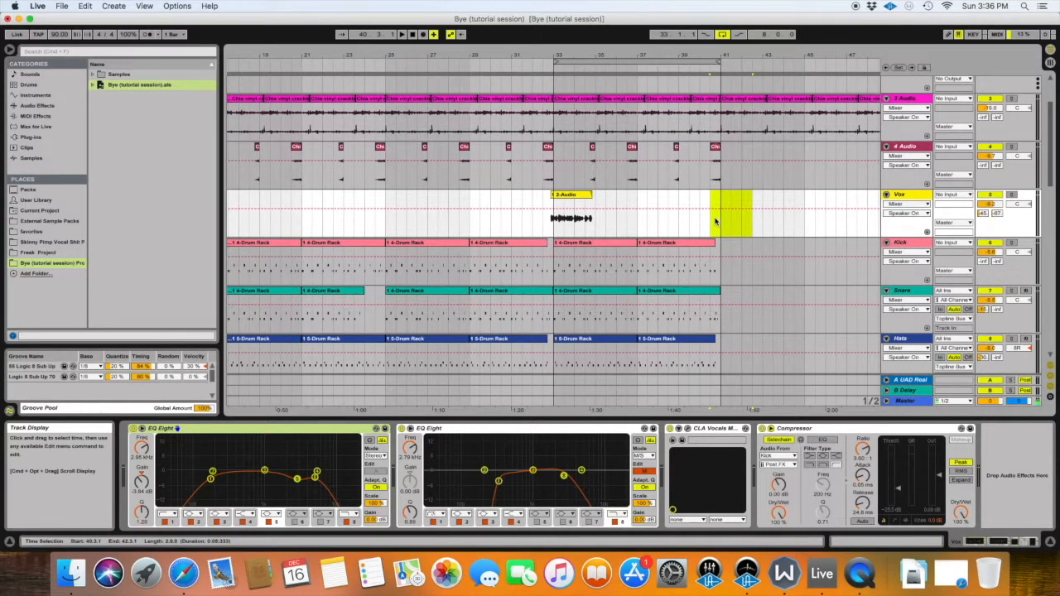
{"action": "left_click_drag", "start_coordinate": [608, 55], "coordinate": [608, 96]}
{"action": "scroll", "coordinate": [560, 233], "scroll_direction": "down", "scroll_amount": 5}
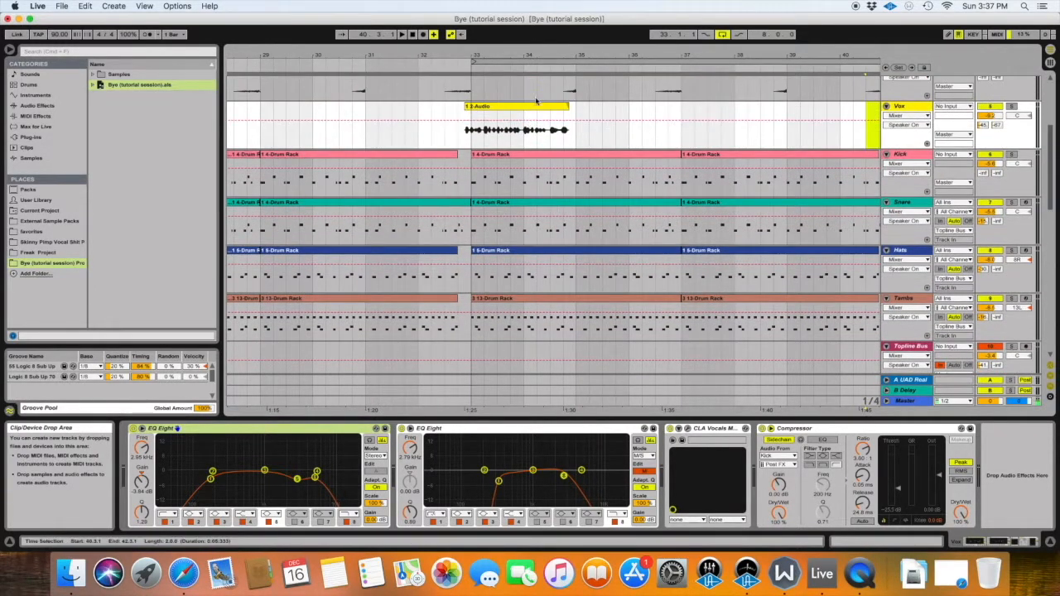
{"action": "left_click_drag", "start_coordinate": [580, 144], "coordinate": [462, 143]}
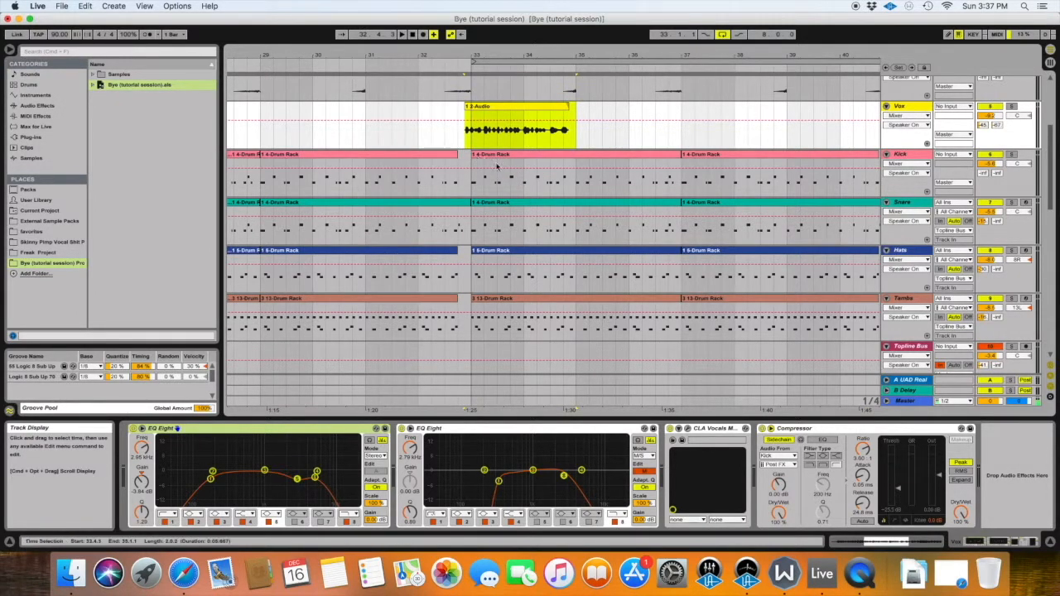
{"action": "scroll", "coordinate": [511, 168], "scroll_direction": "down", "scroll_amount": 2}
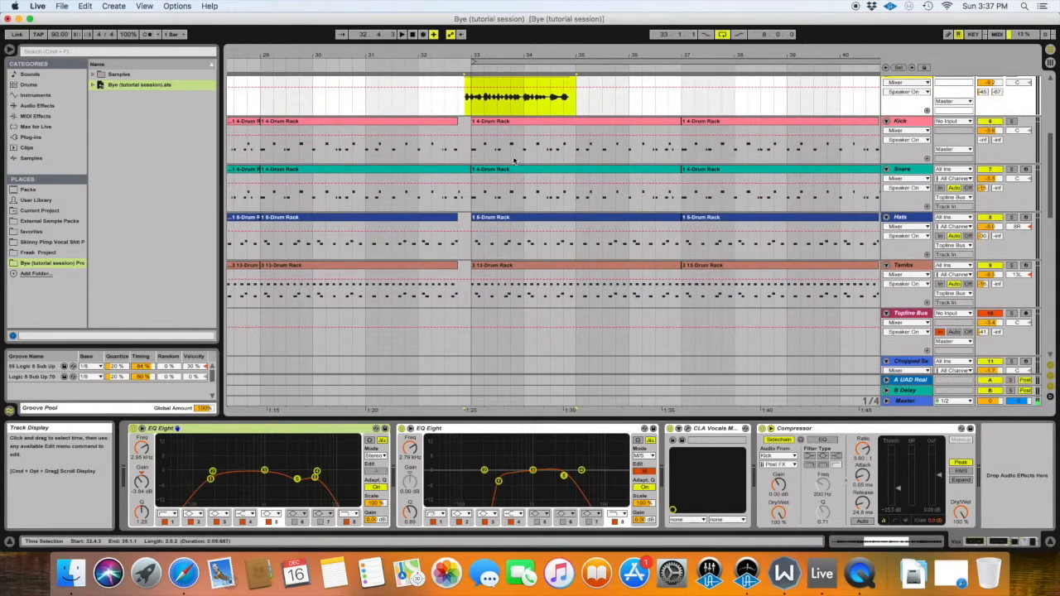
{"action": "scroll", "coordinate": [506, 176], "scroll_direction": "down", "scroll_amount": 4}
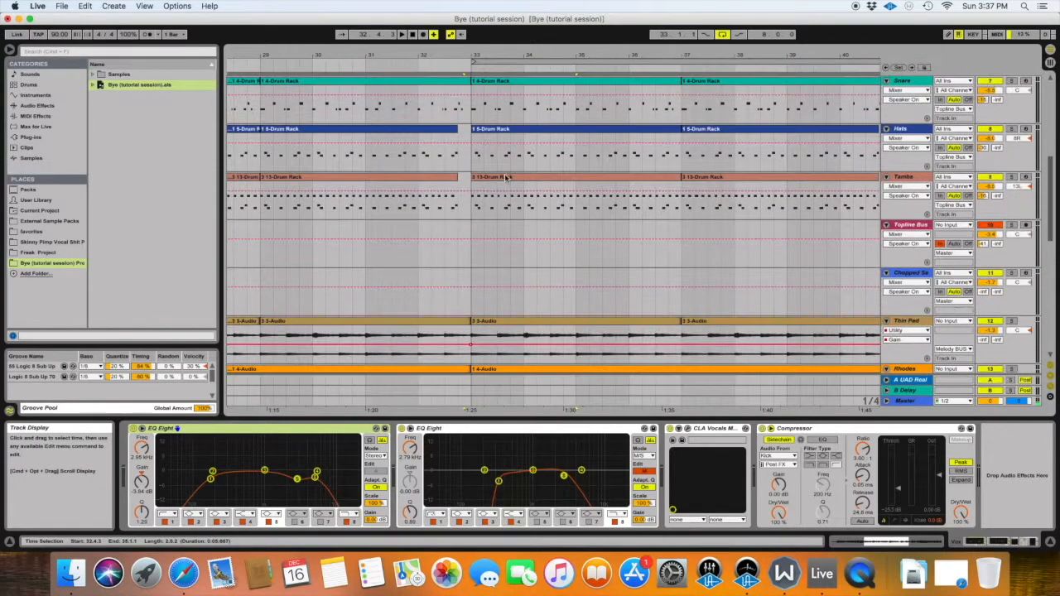
Step: Clear bars 33–35 on the Hats, Tambs, Thin Pad and Rhodes tracks
{"action": "left_click_drag", "start_coordinate": [474, 154], "coordinate": [575, 184]}
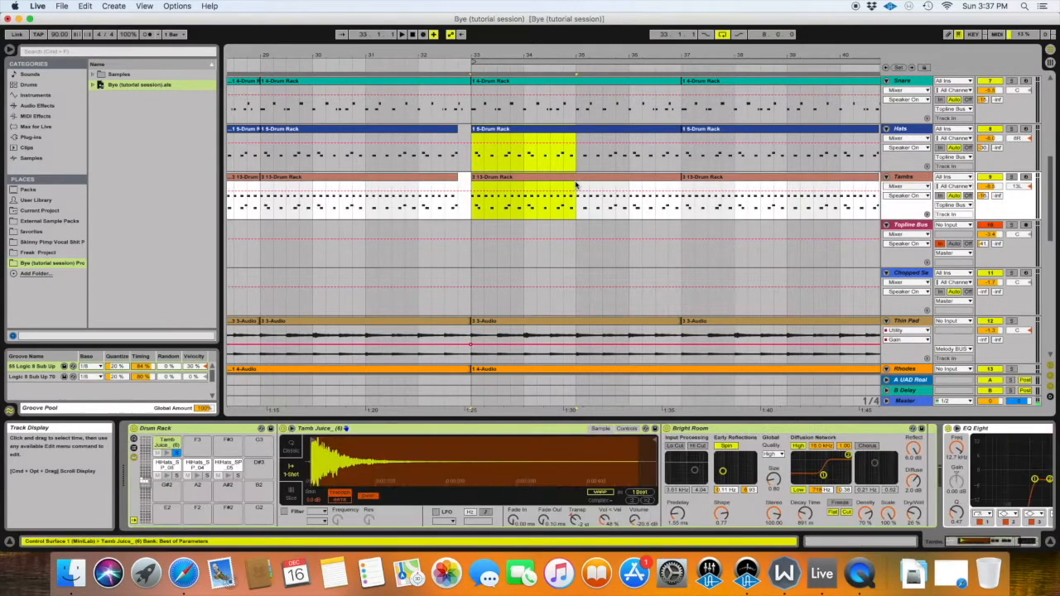
{"action": "key", "text": "Delete"}
{"action": "scroll", "coordinate": [514, 187], "scroll_direction": "down", "scroll_amount": 5}
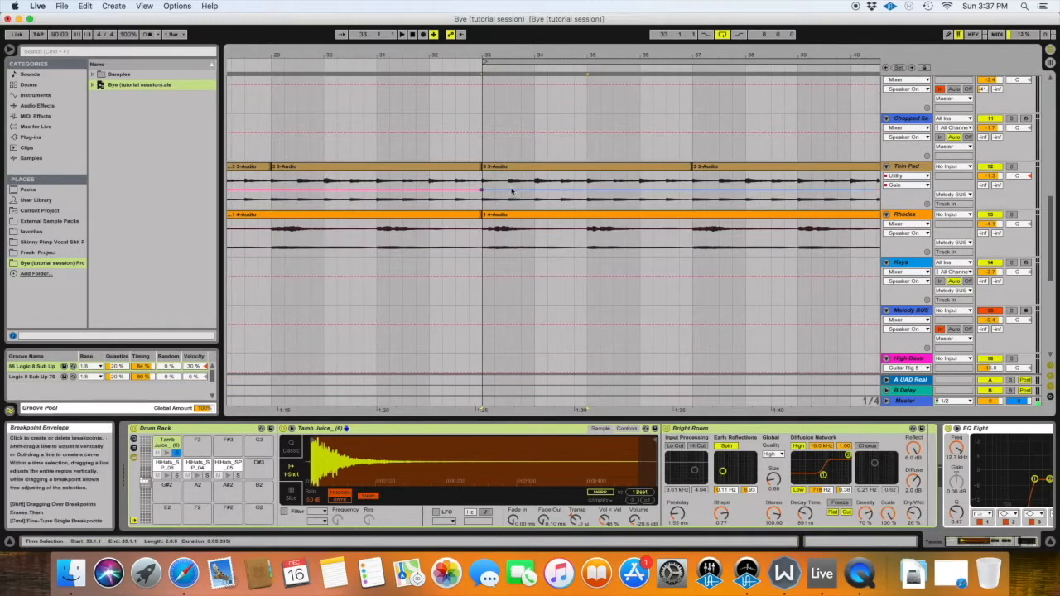
{"action": "left_click_drag", "start_coordinate": [583, 177], "coordinate": [497, 222]}
{"action": "key", "text": "Delete"}
Step: Delete the Kick and Snare parts from bars 33–35 beneath the vocal phrase
{"action": "scroll", "coordinate": [490, 215], "scroll_direction": "up", "scroll_amount": 8}
{"action": "scroll", "coordinate": [494, 203], "scroll_direction": "down", "scroll_amount": 2}
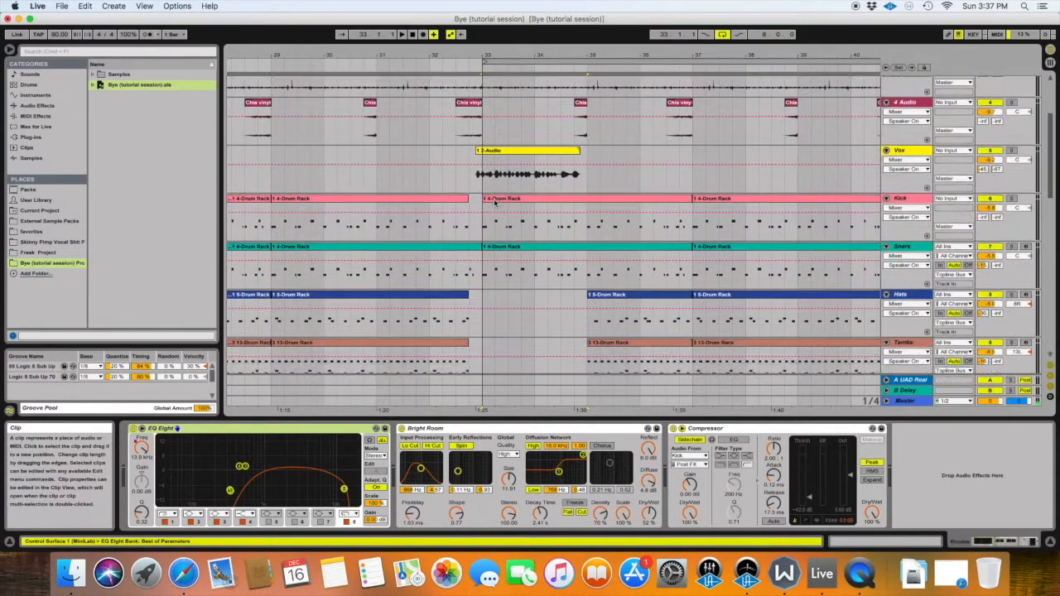
{"action": "left_click_drag", "start_coordinate": [486, 232], "coordinate": [583, 265]}
{"action": "scroll", "coordinate": [508, 238], "scroll_direction": "up", "scroll_amount": 7}
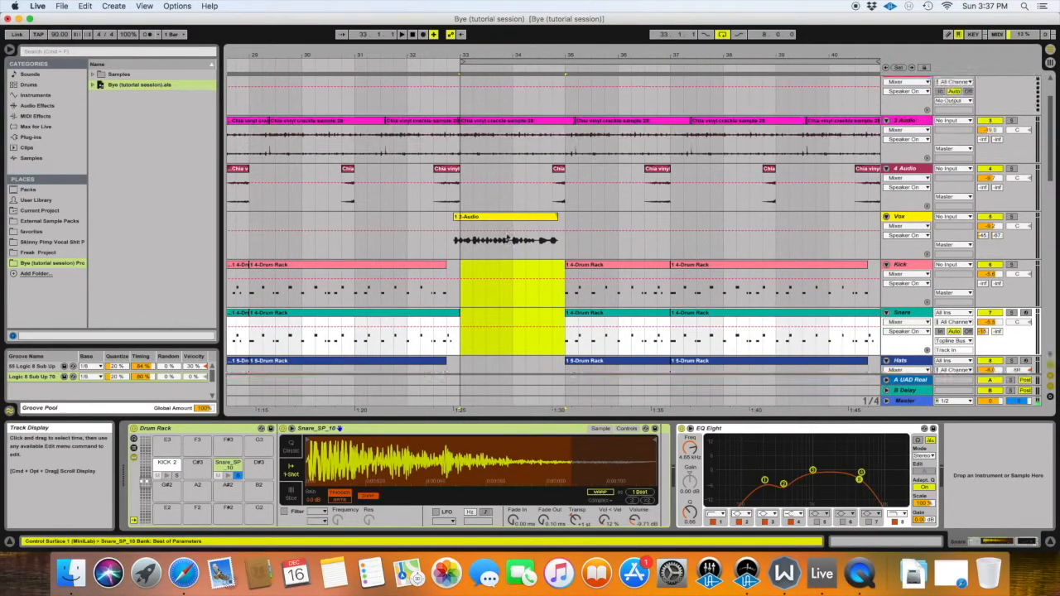
{"action": "scroll", "coordinate": [508, 238], "scroll_direction": "down", "scroll_amount": 7}
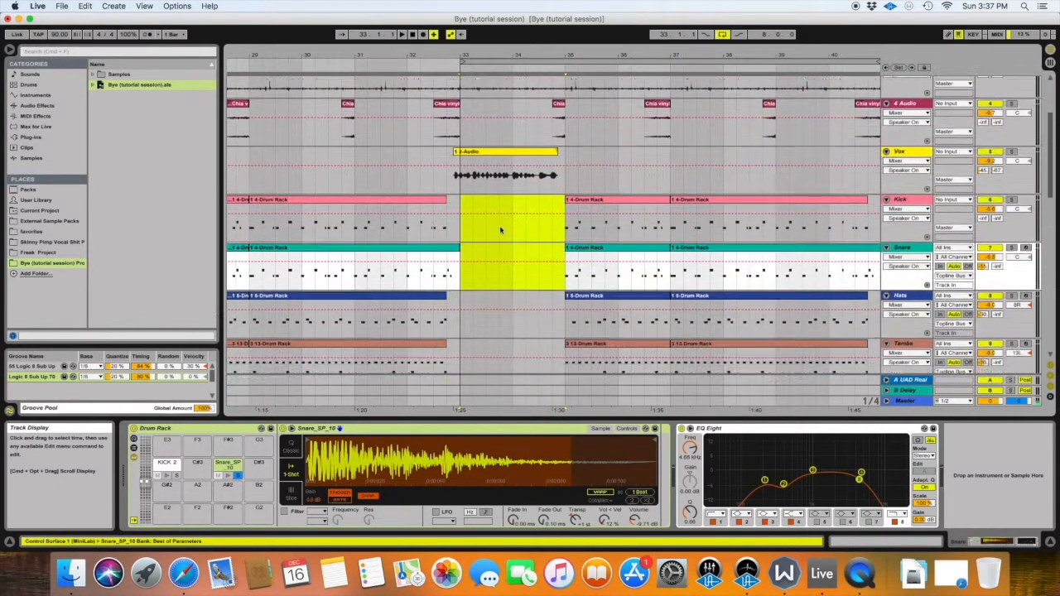
Step: Play the transition into bar 33 with looping switched off, and remove the Low Bass clip from bars 33–35
{"action": "left_click", "coordinate": [405, 64]}
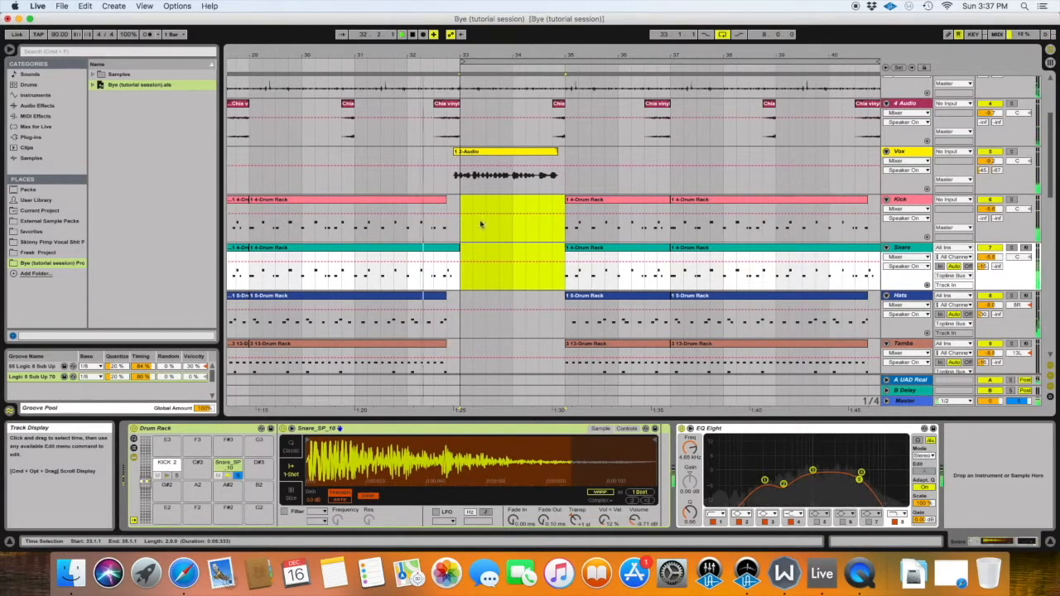
{"action": "left_click", "coordinate": [722, 34]}
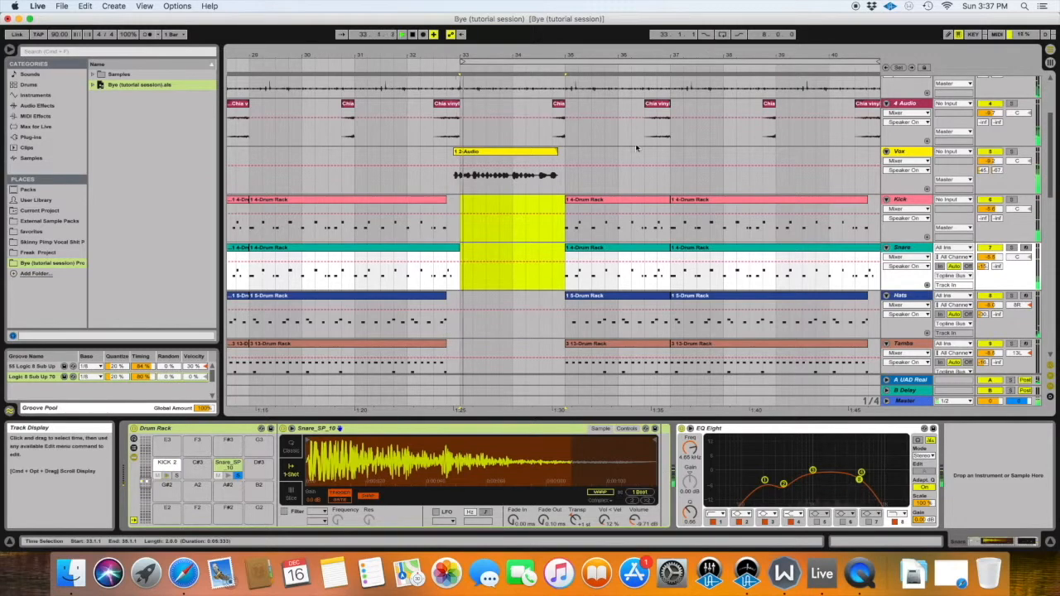
{"action": "scroll", "coordinate": [618, 153], "scroll_direction": "down", "scroll_amount": 15}
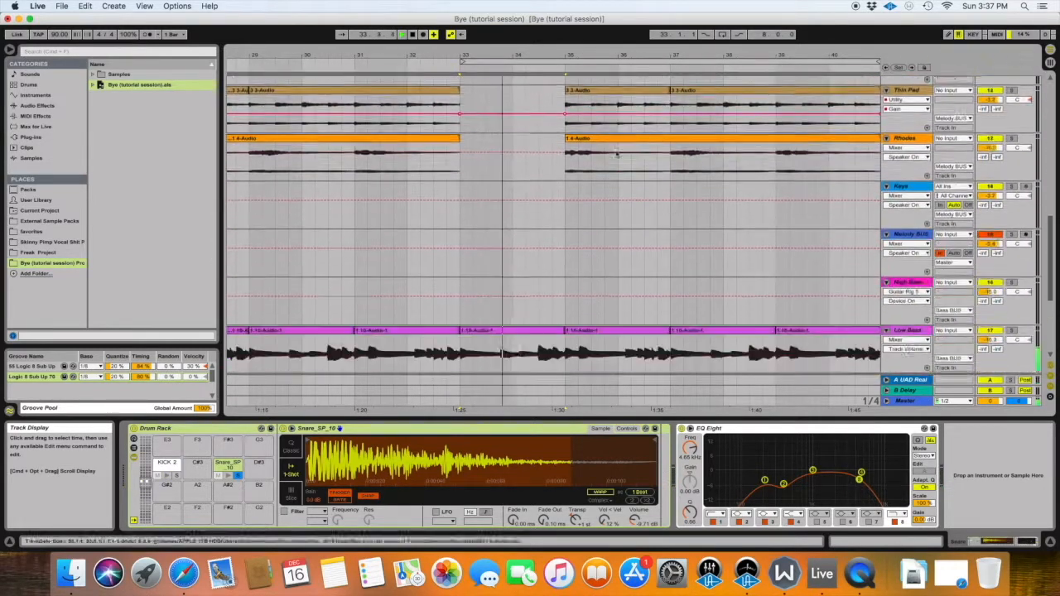
{"action": "left_click", "coordinate": [563, 166]}
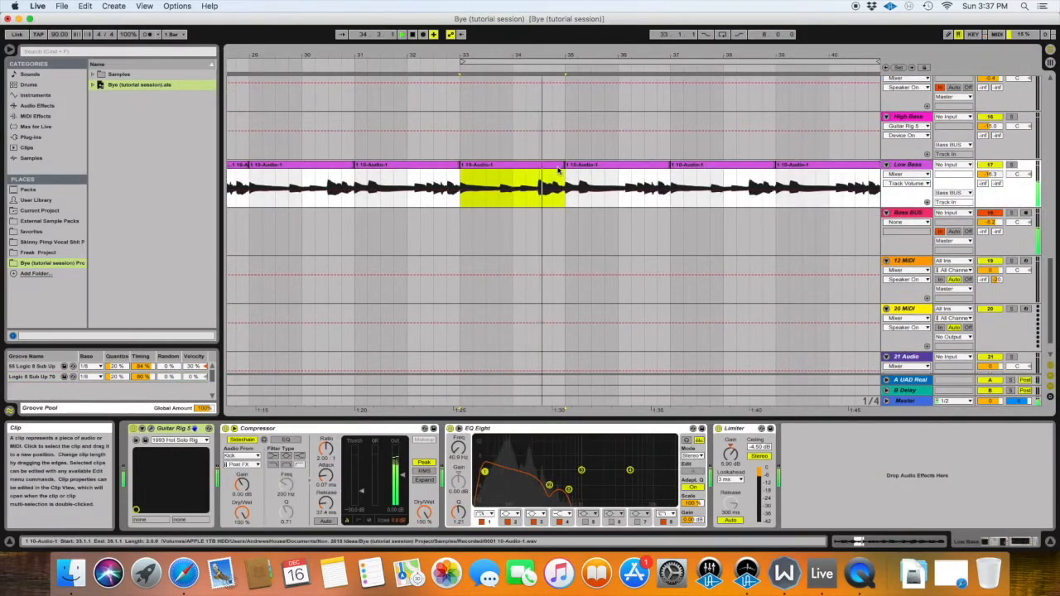
{"action": "key", "text": "XF86AudioRaiseVolume"}
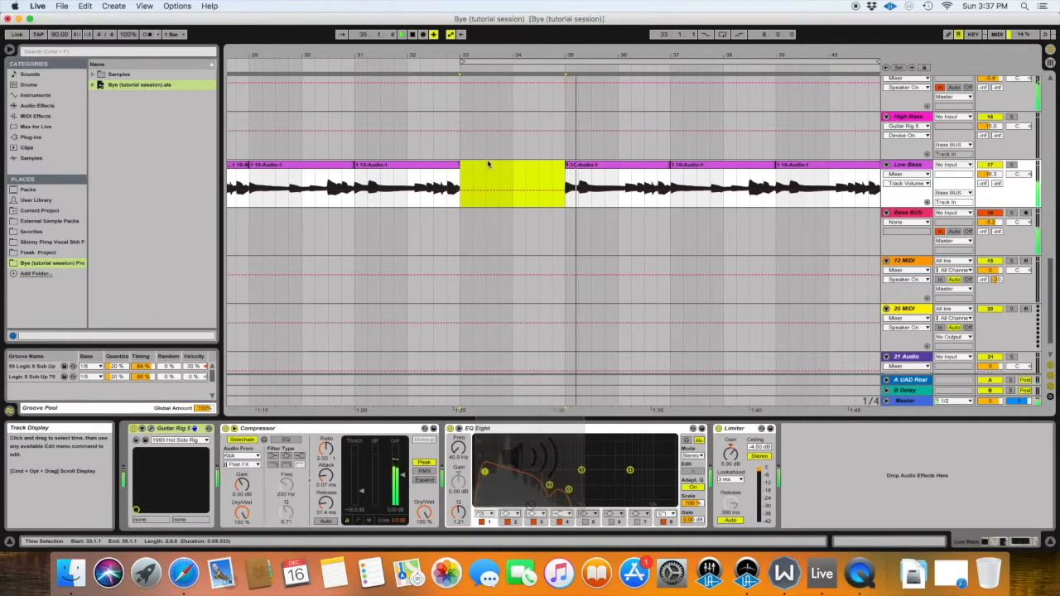
Step: Audition the vocal phrase over the emptied bars 33–35, starting a couple of bars before it
{"action": "scroll", "coordinate": [489, 165], "scroll_direction": "up", "scroll_amount": 10}
{"action": "scroll", "coordinate": [488, 162], "scroll_direction": "up", "scroll_amount": 5}
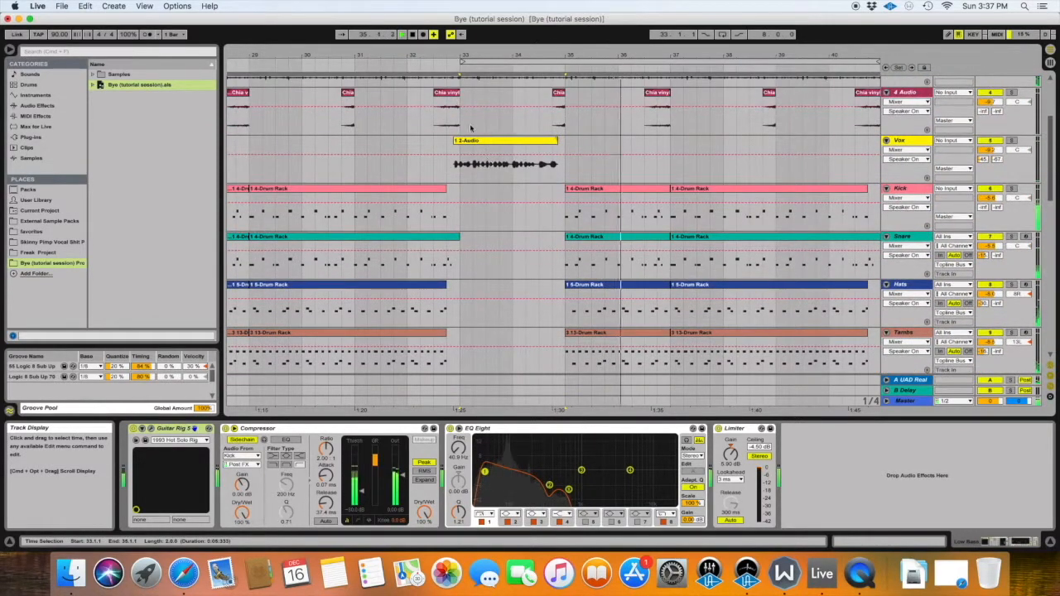
{"action": "left_click", "coordinate": [351, 64]}
Step: Copy the Thin Pad clip at bars 35–37 into the empty bars 33–35
{"action": "scroll", "coordinate": [422, 145], "scroll_direction": "down", "scroll_amount": 5}
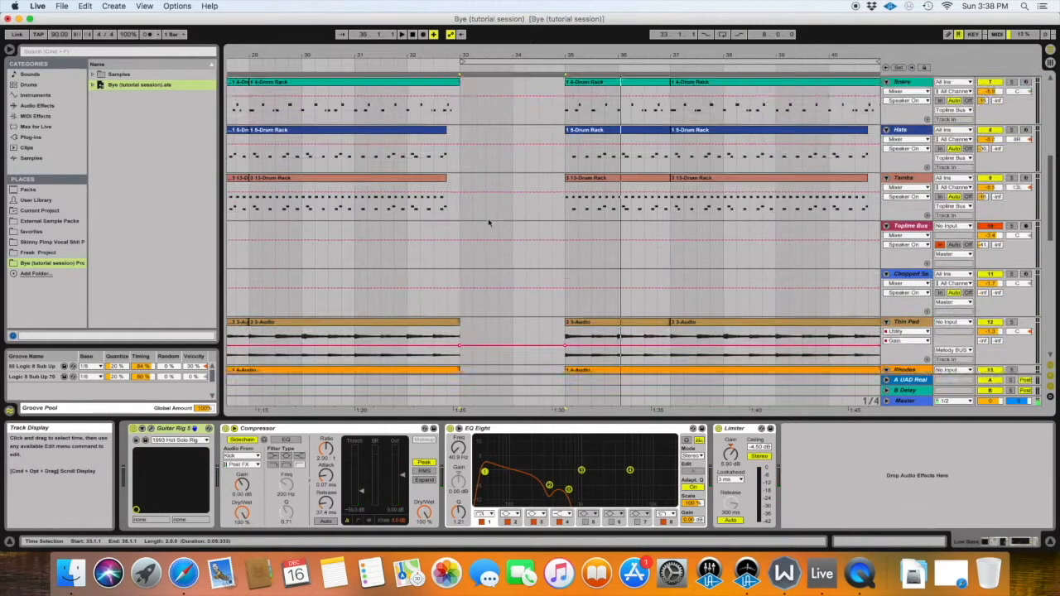
{"action": "scroll", "coordinate": [488, 221], "scroll_direction": "down", "scroll_amount": 1}
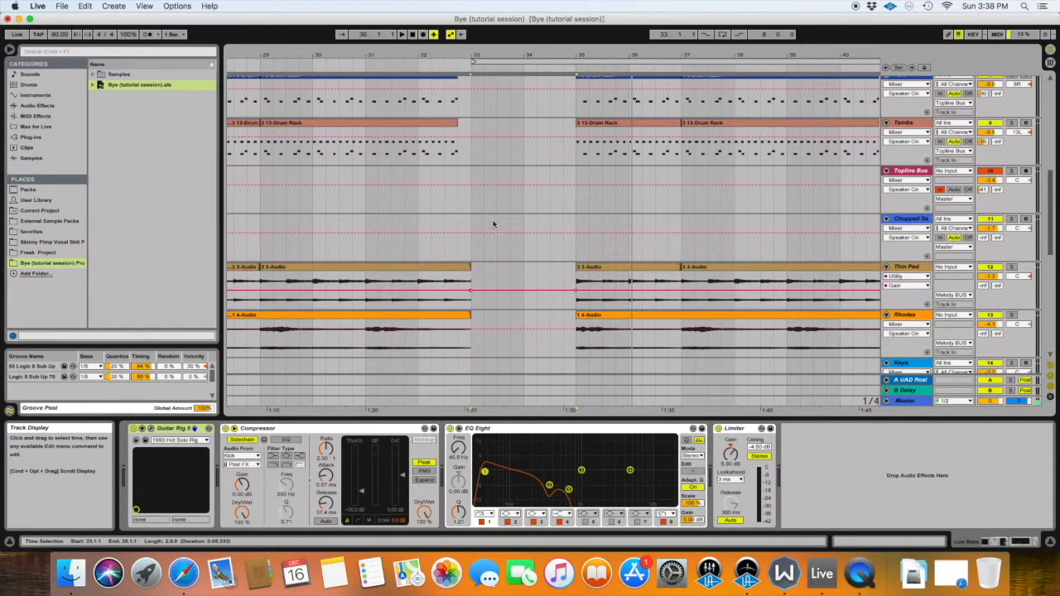
{"action": "scroll", "coordinate": [511, 230], "scroll_direction": "down", "scroll_amount": 1}
{"action": "left_click", "coordinate": [616, 237]}
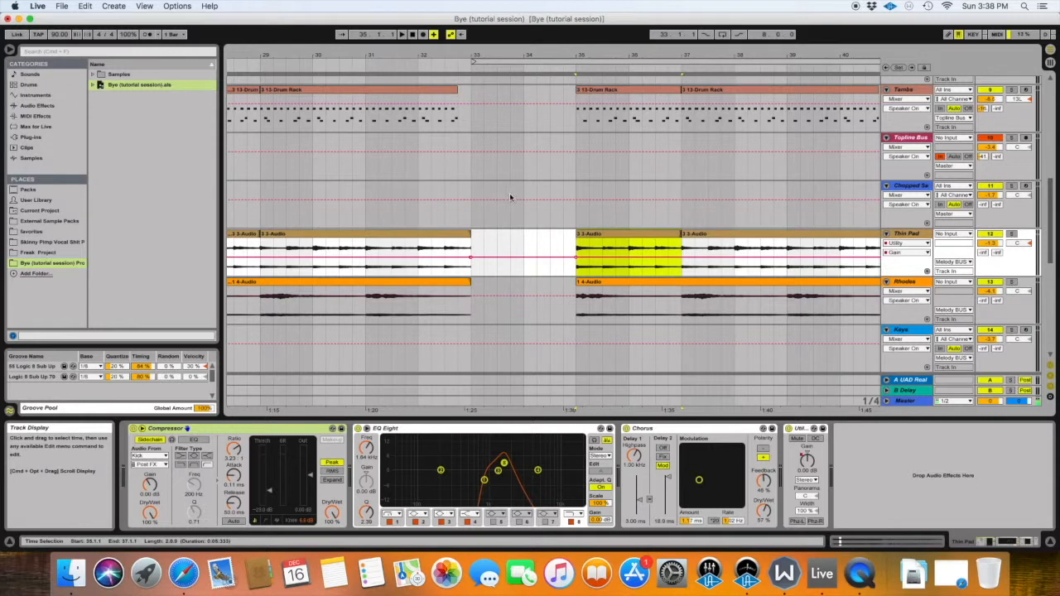
{"action": "left_click_drag", "start_coordinate": [365, 251], "coordinate": [265, 251]}
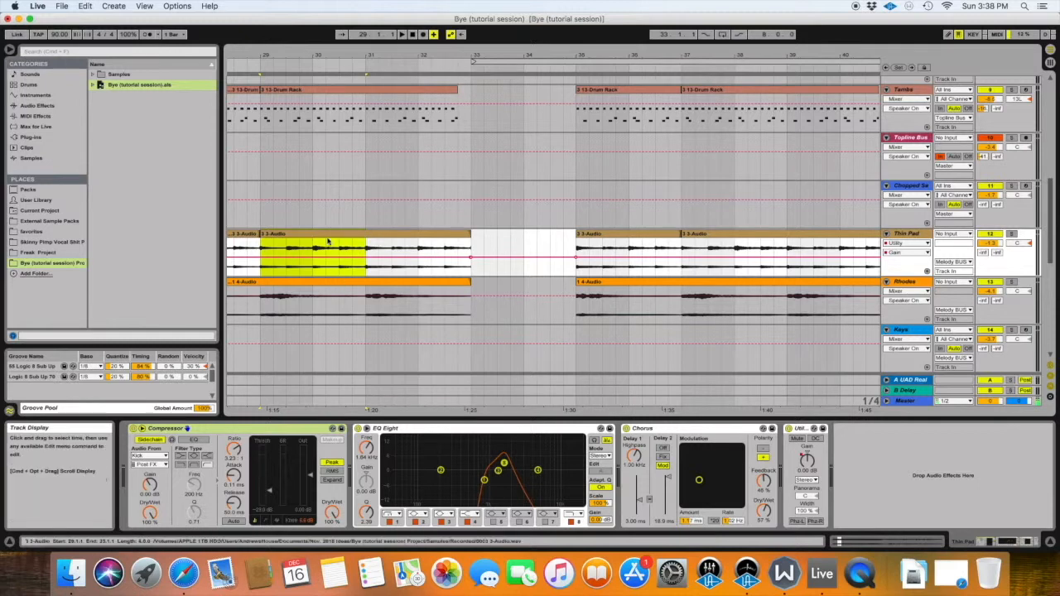
{"action": "left_click_drag", "start_coordinate": [364, 244], "coordinate": [471, 244]}
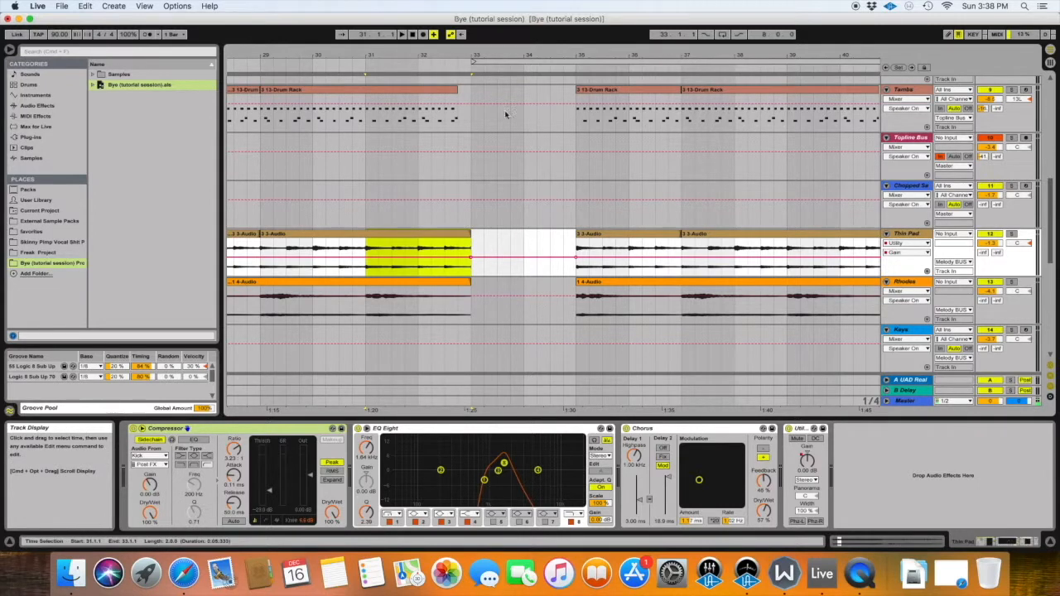
{"action": "left_click", "coordinate": [605, 234]}
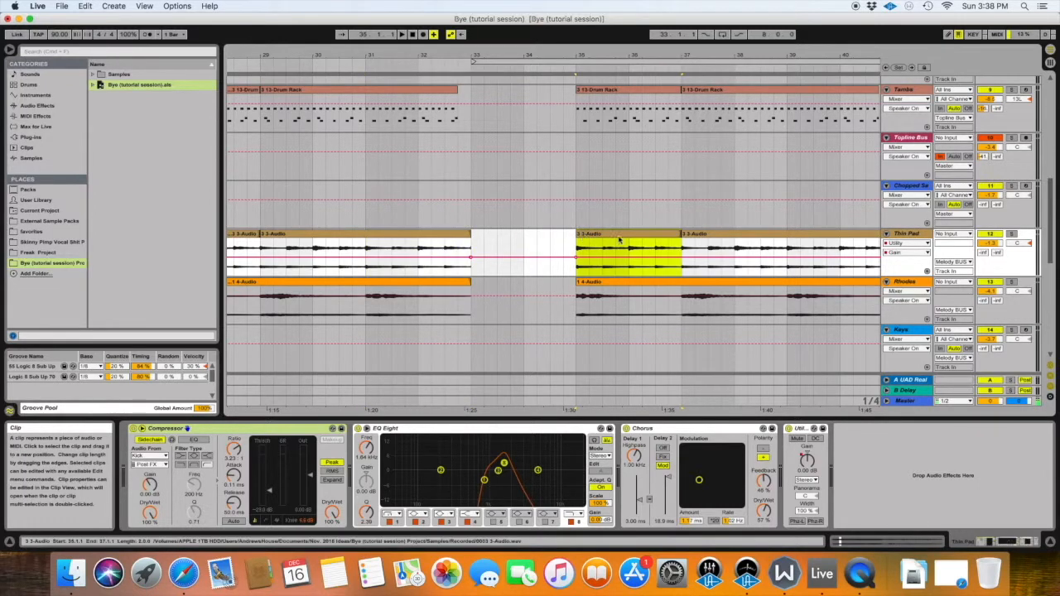
{"action": "mouse_move", "coordinate": [577, 234]}
{"action": "left_mouse_down"}
{"action": "mouse_move", "coordinate": [473, 235]}
{"action": "mouse_move", "coordinate": [577, 236]}
{"action": "left_mouse_up"}
{"action": "left_click", "coordinate": [658, 265]}
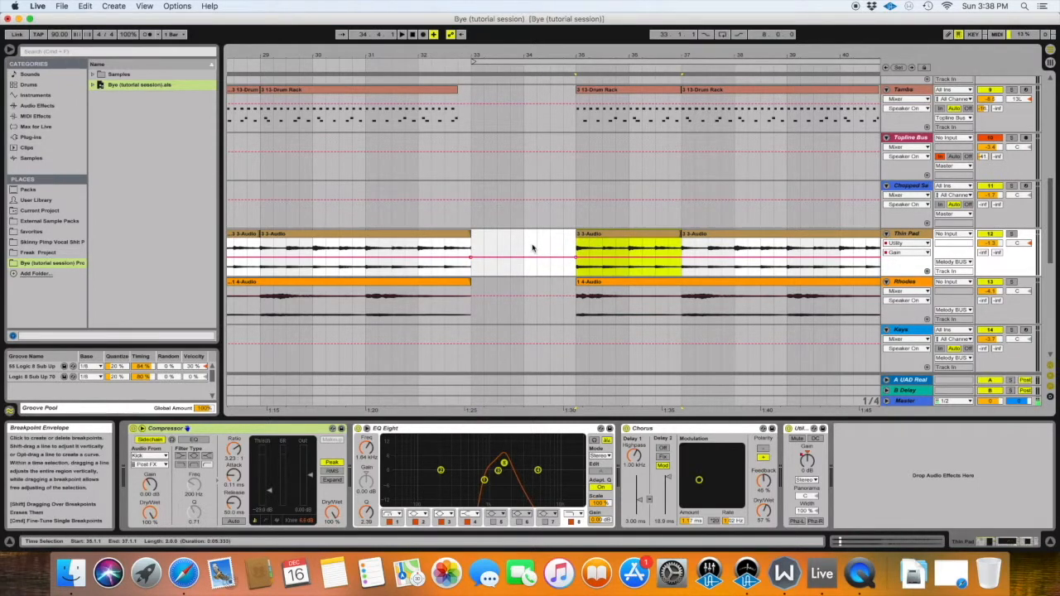
{"action": "left_click", "coordinate": [472, 251]}
{"action": "key", "text": "super+v"}
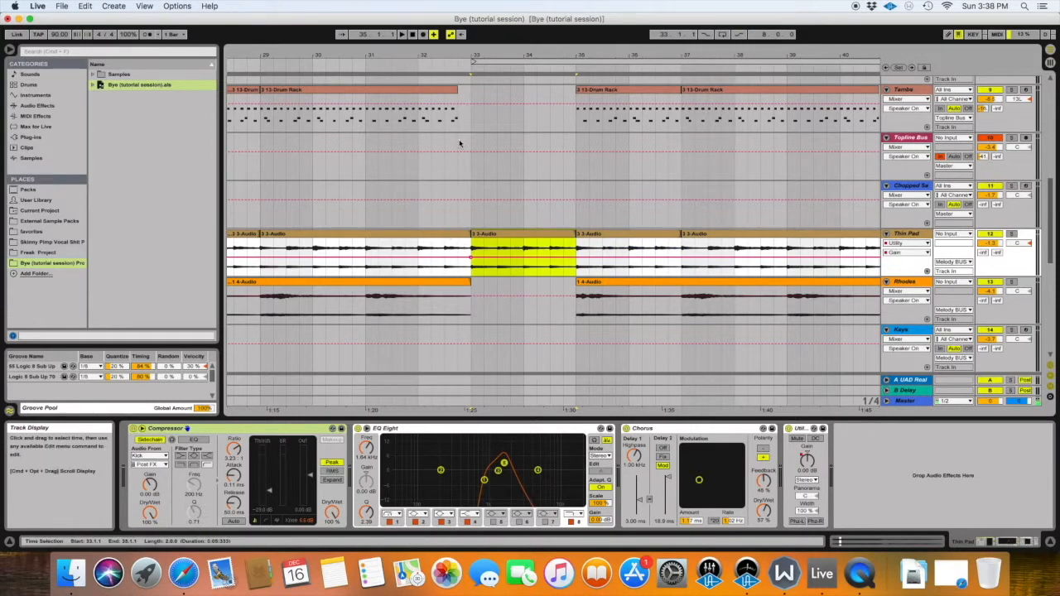
Step: Play through bars 32–35 to hear the vocal phrase over the restored Thin Pad
{"action": "key", "text": "space"}
{"action": "scroll", "coordinate": [534, 161], "scroll_direction": "up", "scroll_amount": 3}
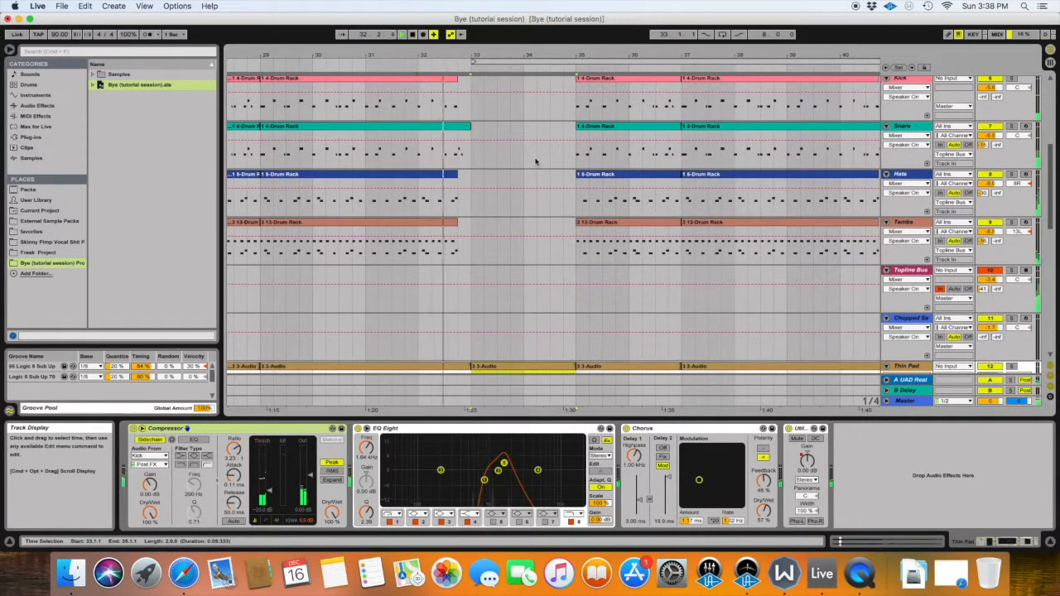
{"action": "scroll", "coordinate": [535, 161], "scroll_direction": "down", "scroll_amount": 3}
{"action": "scroll", "coordinate": [535, 161], "scroll_direction": "up", "scroll_amount": 2}
{"action": "scroll", "coordinate": [535, 161], "scroll_direction": "up", "scroll_amount": 5}
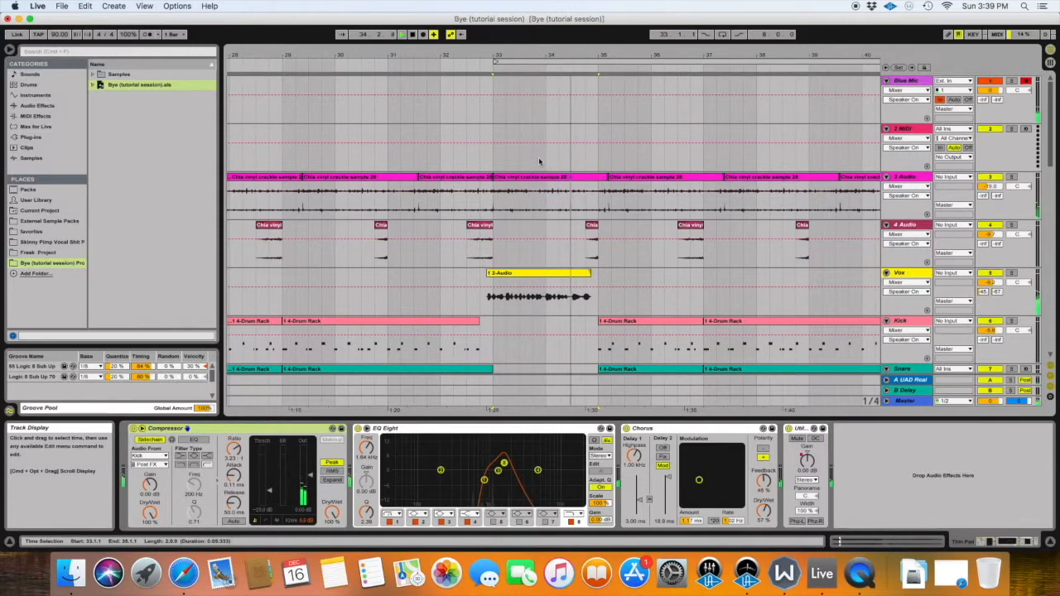
{"action": "scroll", "coordinate": [539, 162], "scroll_direction": "down", "scroll_amount": 5}
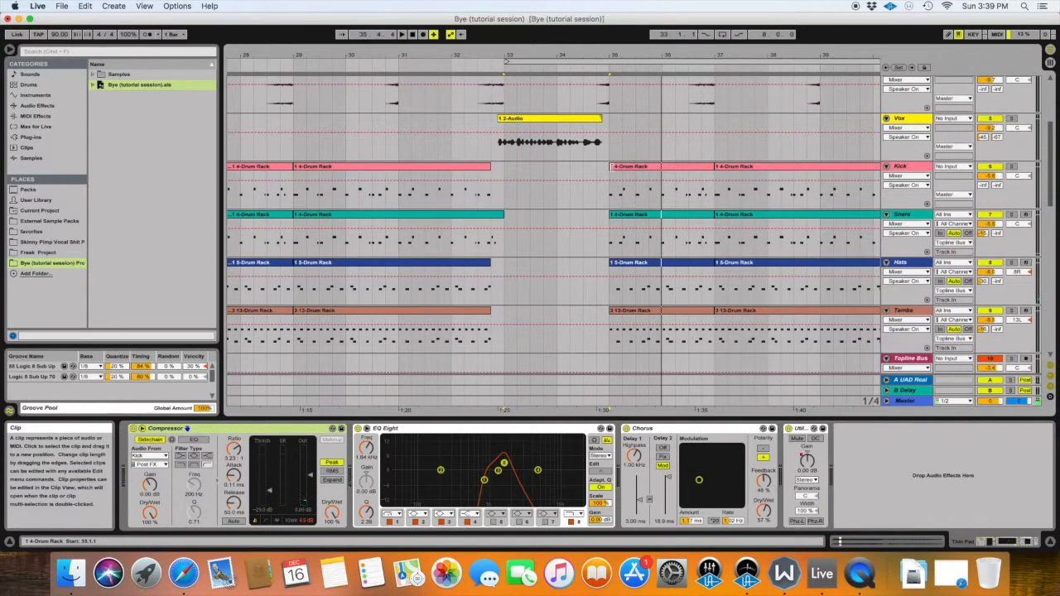
Step: Inspect the notes of the Kick clip at bar 35, and extend its start back to 34.4.1
{"action": "double_click", "coordinate": [624, 171]}
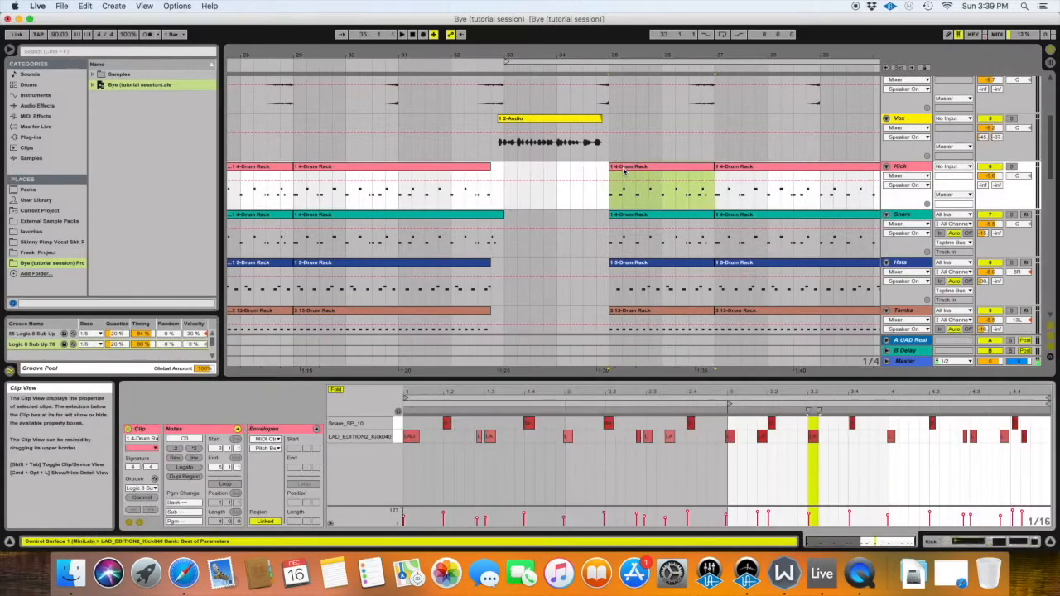
{"action": "left_click", "coordinate": [731, 439]}
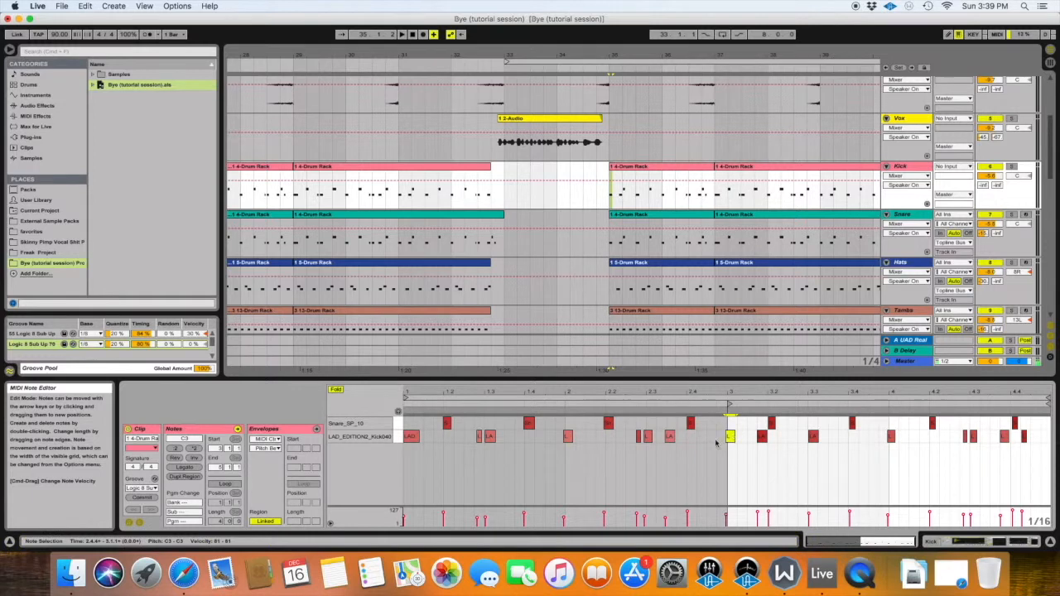
{"action": "left_click_drag", "start_coordinate": [725, 391], "coordinate": [715, 437]}
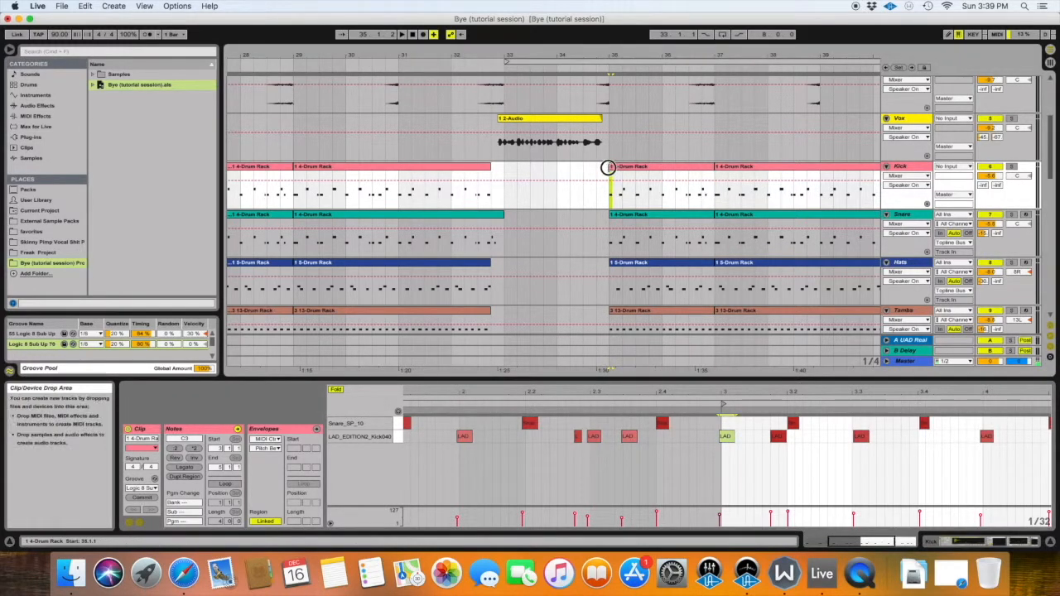
{"action": "left_click_drag", "start_coordinate": [610, 168], "coordinate": [593, 168]}
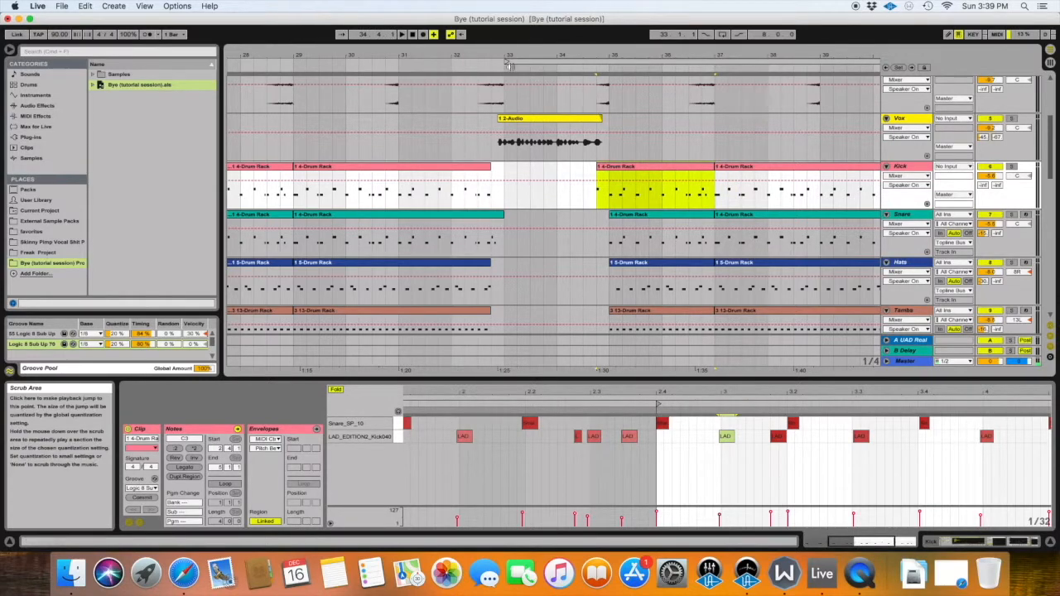
Step: Play the arrangement from 31.4.1 to hear the vocal break and the Kick pickup into bar 35
{"action": "scroll", "coordinate": [669, 199], "scroll_direction": "left", "scroll_amount": 3}
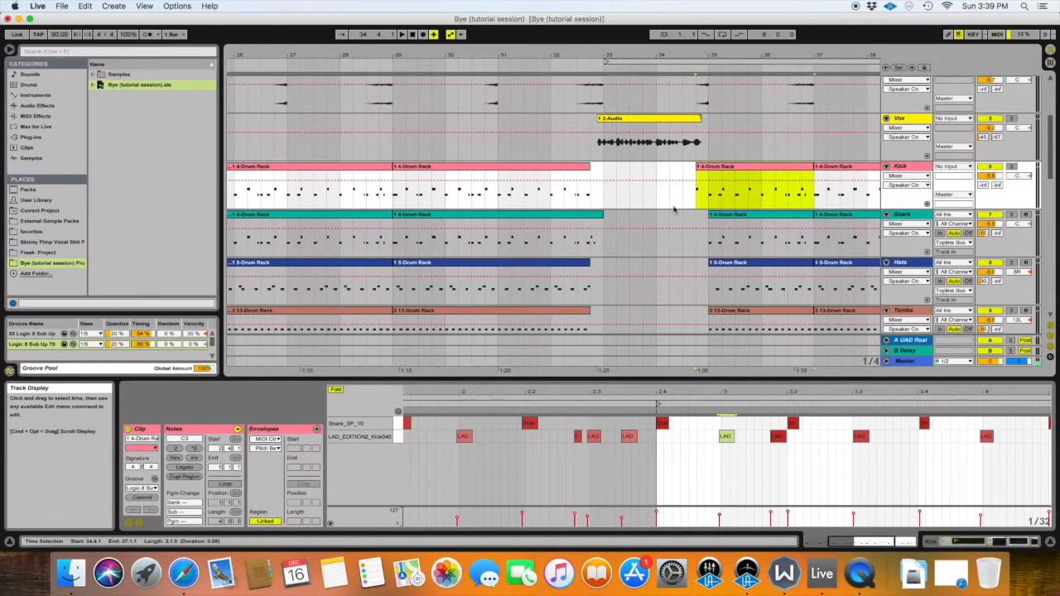
{"action": "scroll", "coordinate": [672, 205], "scroll_direction": "right", "scroll_amount": 2}
{"action": "scroll", "coordinate": [674, 209], "scroll_direction": "down", "scroll_amount": 2}
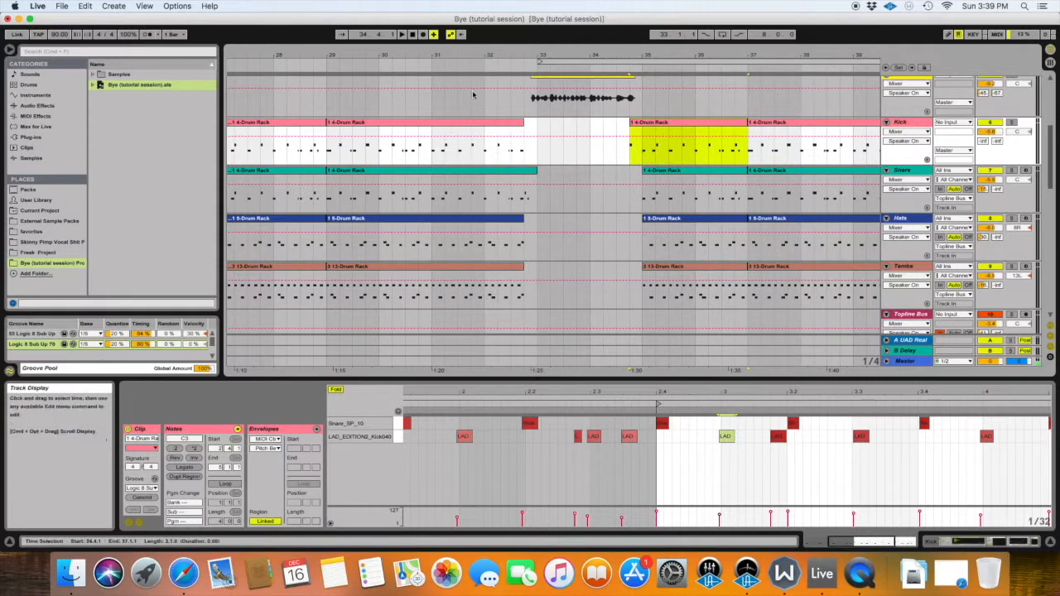
{"action": "left_click", "coordinate": [475, 100]}
{"action": "key", "text": "space"}
{"action": "scroll", "coordinate": [516, 121], "scroll_direction": "right", "scroll_amount": 1}
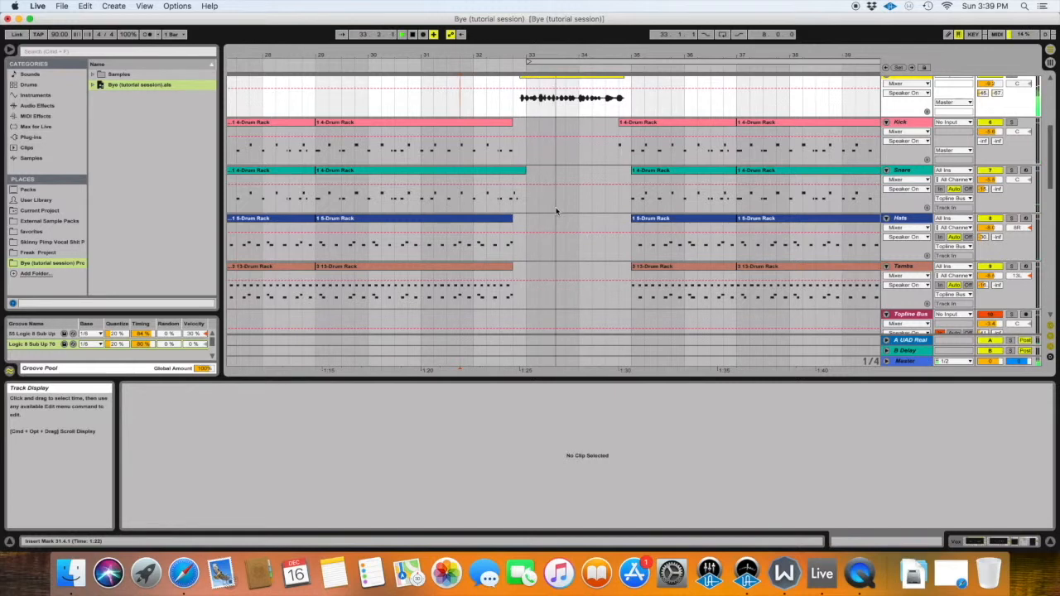
{"action": "scroll", "coordinate": [556, 212], "scroll_direction": "right", "scroll_amount": 1}
{"action": "scroll", "coordinate": [556, 212], "scroll_direction": "right", "scroll_amount": 2}
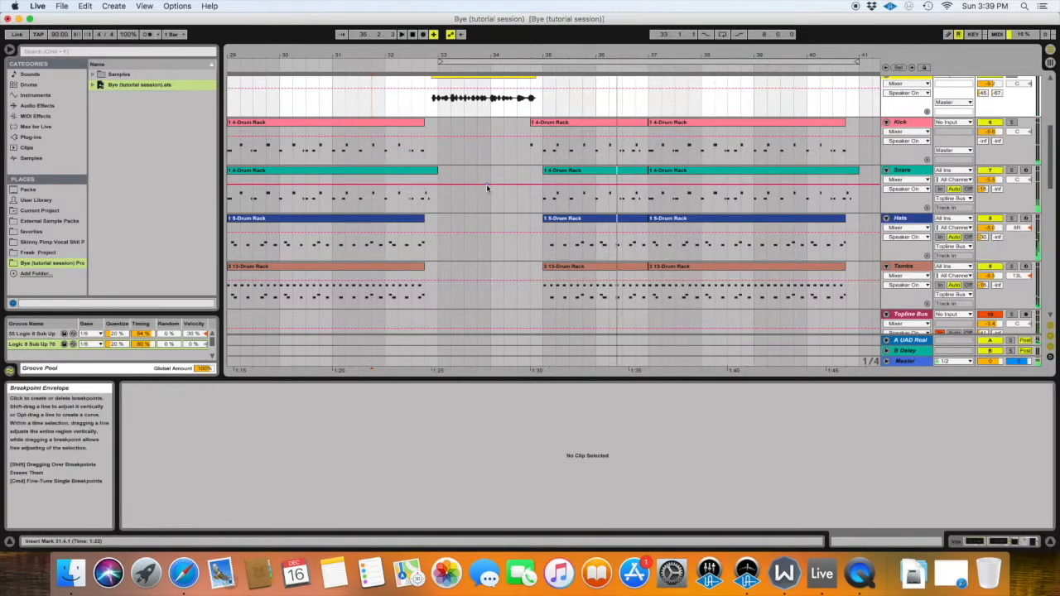
Step: Copy the Tambs clip at bars 35–37 into the empty bars 33–35 of the Tambs track
{"action": "scroll", "coordinate": [486, 189], "scroll_direction": "down", "scroll_amount": 3}
{"action": "scroll", "coordinate": [486, 184], "scroll_direction": "down", "scroll_amount": 4}
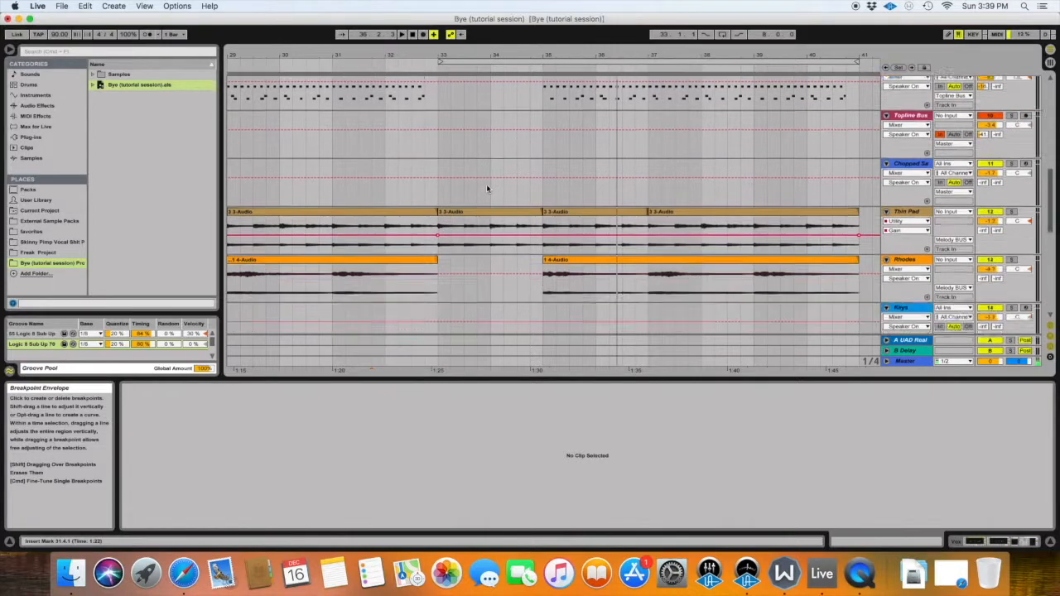
{"action": "scroll", "coordinate": [486, 184], "scroll_direction": "up", "scroll_amount": 4}
{"action": "scroll", "coordinate": [521, 142], "scroll_direction": "left", "scroll_amount": 2}
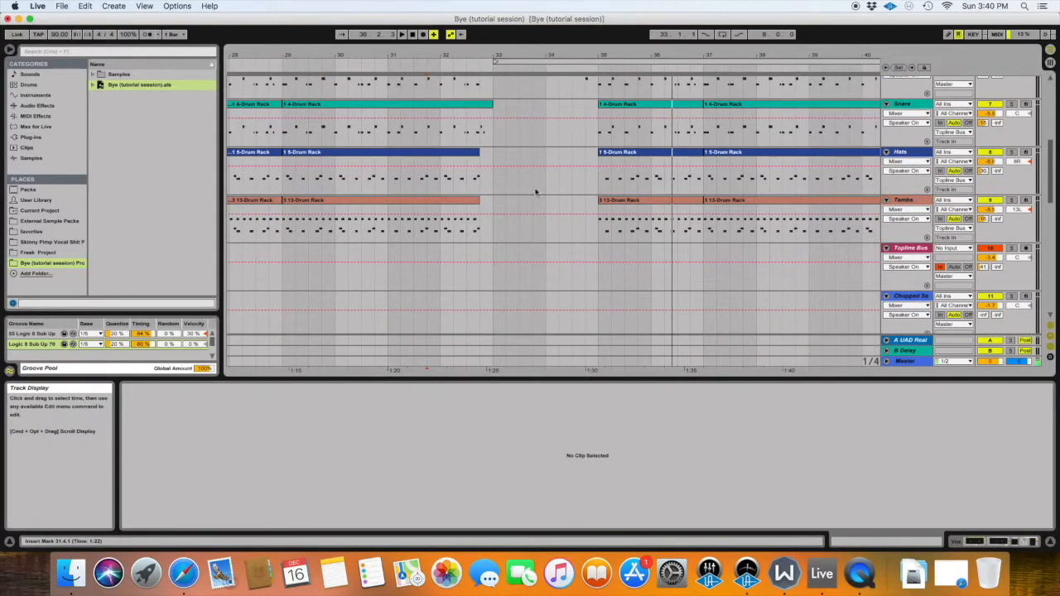
{"action": "scroll", "coordinate": [522, 199], "scroll_direction": "up", "scroll_amount": 5}
{"action": "scroll", "coordinate": [525, 202], "scroll_direction": "down", "scroll_amount": 3}
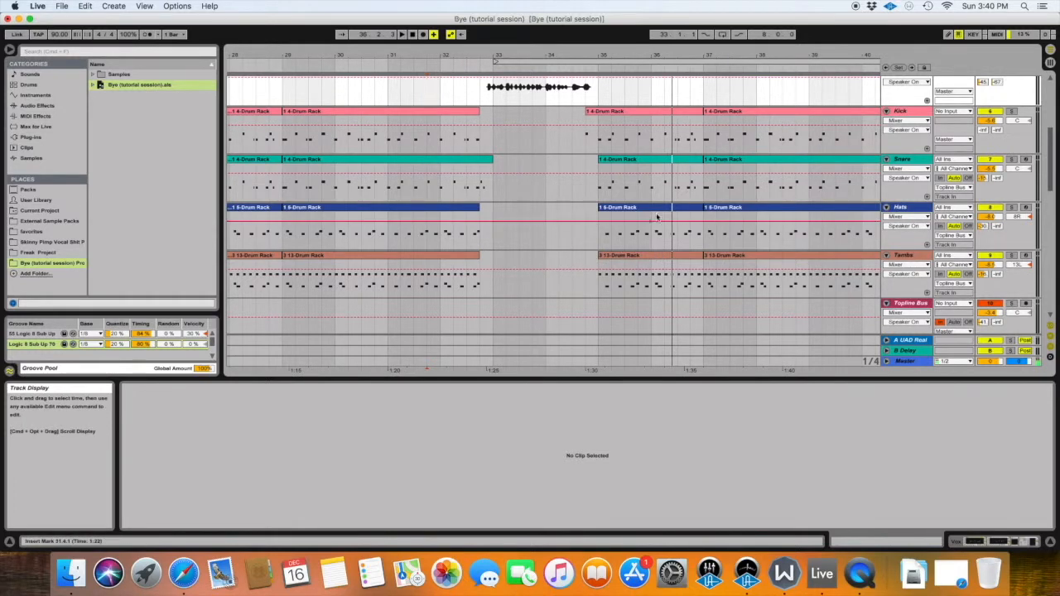
{"action": "left_click", "coordinate": [633, 258]}
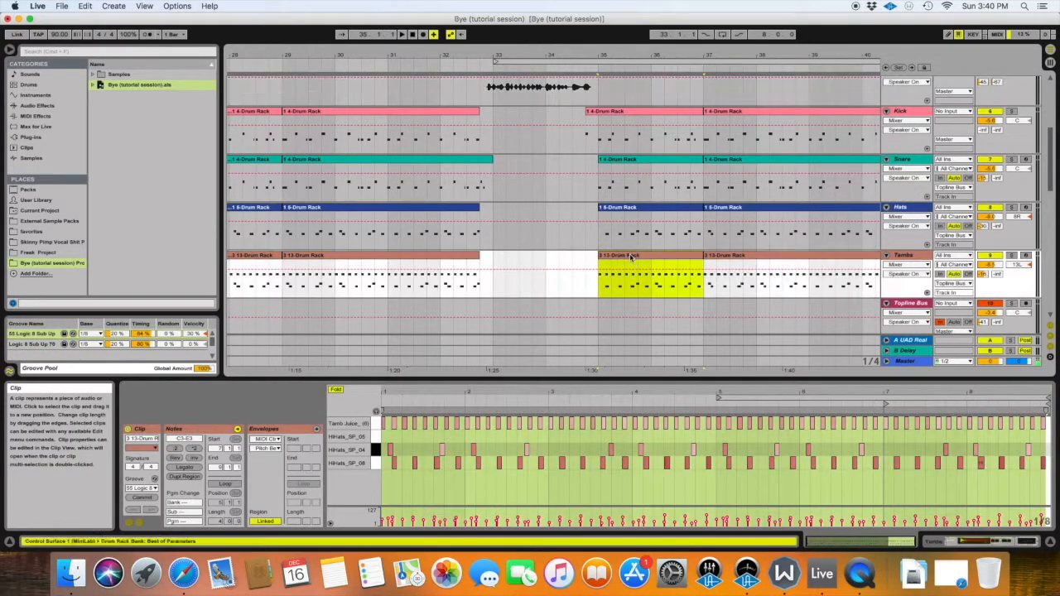
{"action": "left_click", "coordinate": [493, 290]}
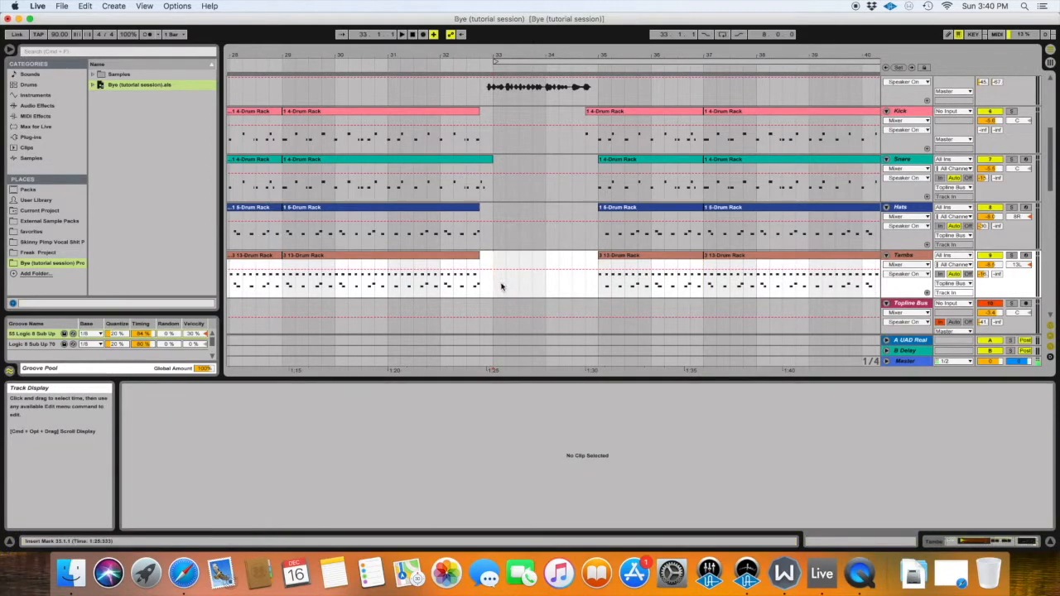
{"action": "key", "text": "super+v"}
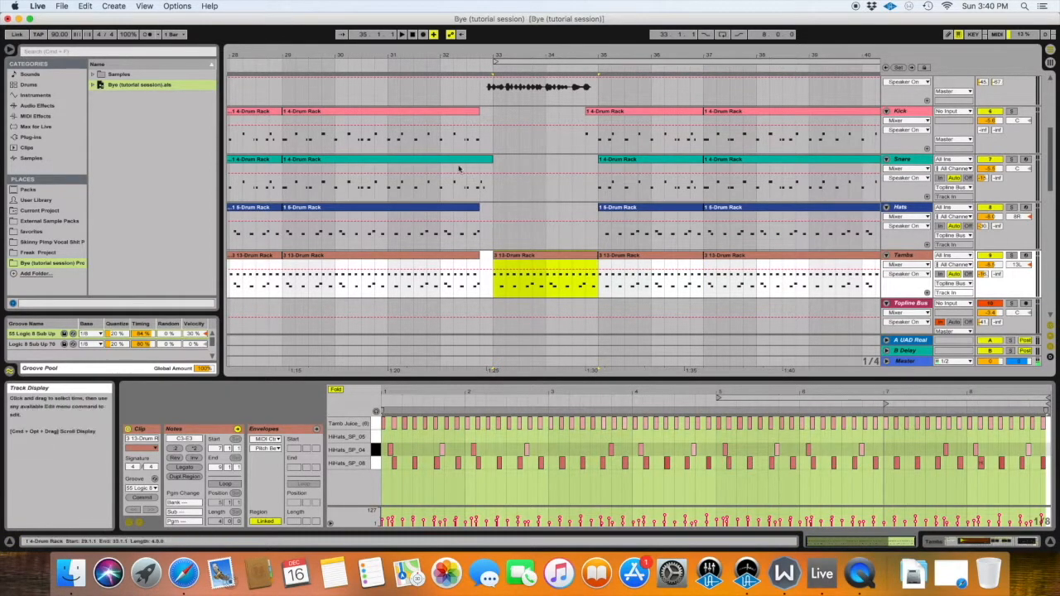
Step: Play the arrangement from bar 31 to hear the vocal break with the added Tambs clip
{"action": "left_click", "coordinate": [418, 214]}
{"action": "key", "text": "space"}
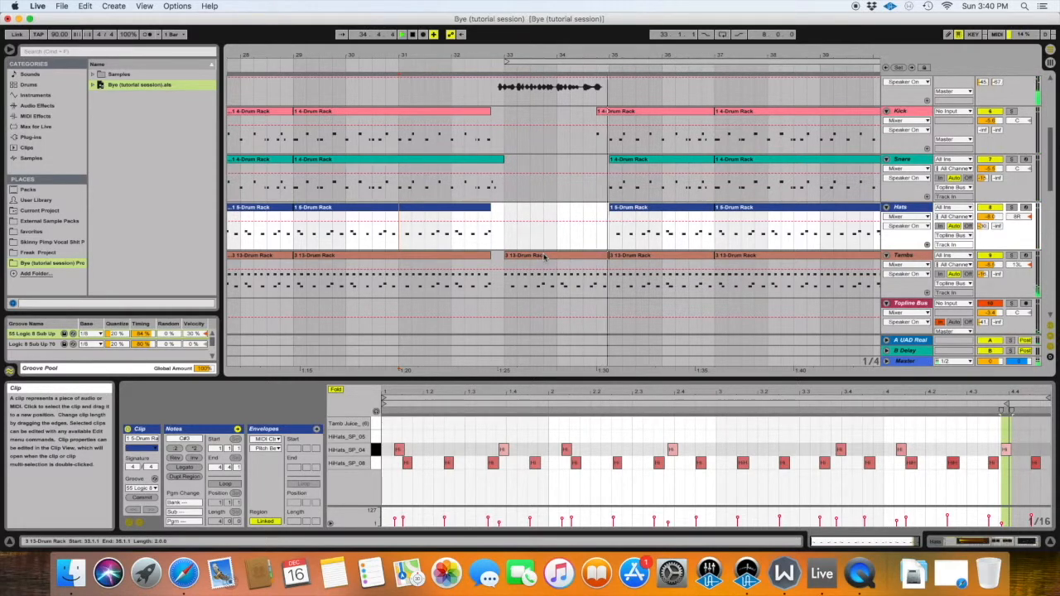
{"action": "key", "text": "space"}
Step: Delete the hi-hat notes in the active part of the Tambs clip at bars 33–35, keeping only the tambourine notes
{"action": "left_click", "coordinate": [571, 255]}
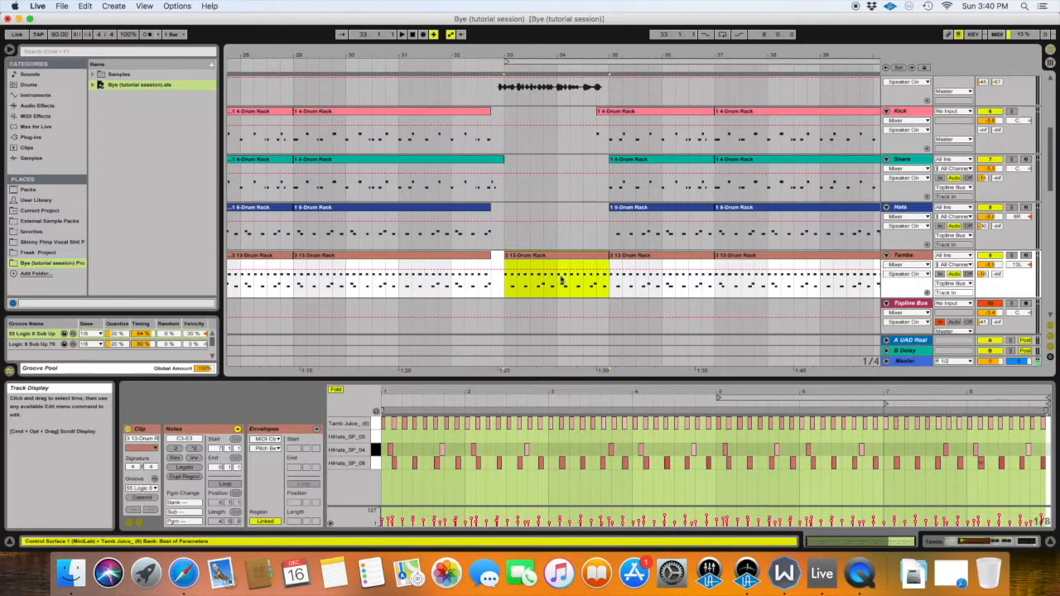
{"action": "left_click_drag", "start_coordinate": [936, 392], "coordinate": [921, 469]}
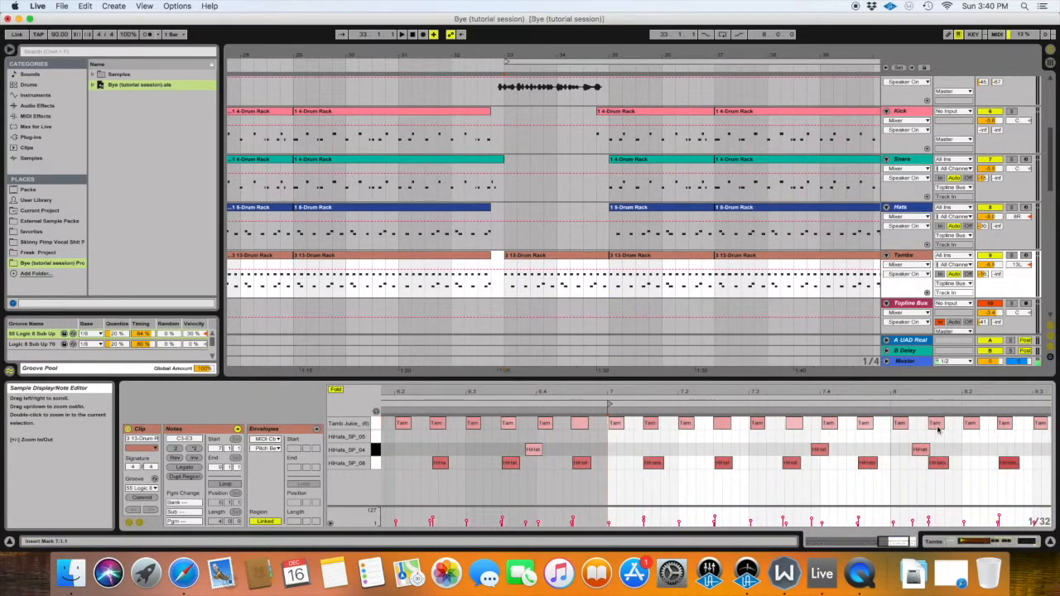
{"action": "scroll", "coordinate": [936, 433], "scroll_direction": "right", "scroll_amount": 4}
{"action": "left_click_drag", "start_coordinate": [918, 404], "coordinate": [914, 400]}
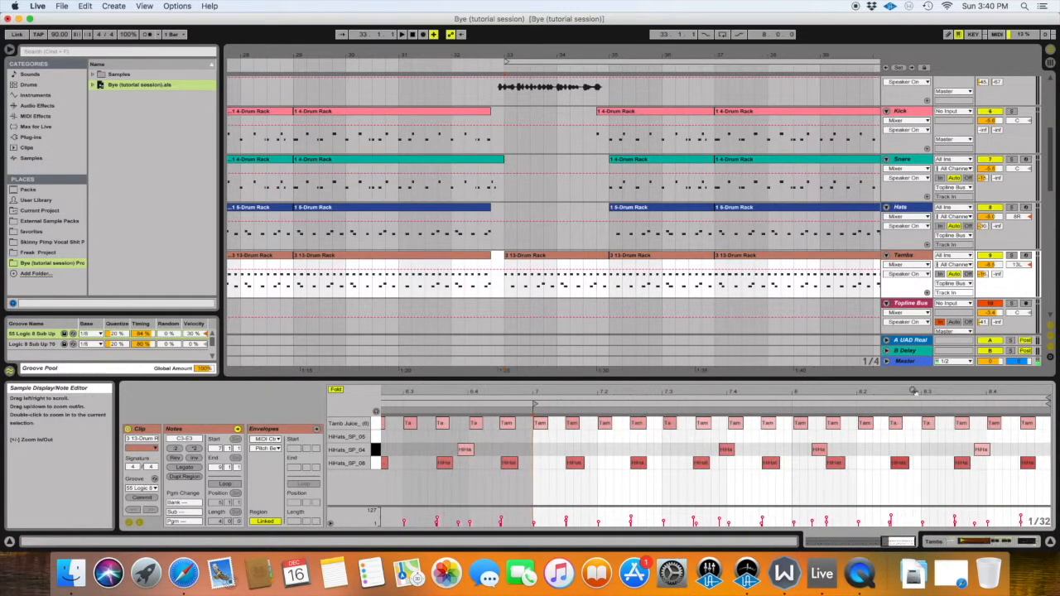
{"action": "left_click_drag", "start_coordinate": [557, 441], "coordinate": [1023, 491]}
{"action": "key", "text": "Delete"}
Step: Check the Tambs drum rack and delete the hi-hat notes from the active part of the Tambs clip at bars 25–29
{"action": "scroll", "coordinate": [470, 258], "scroll_direction": "left", "scroll_amount": 5}
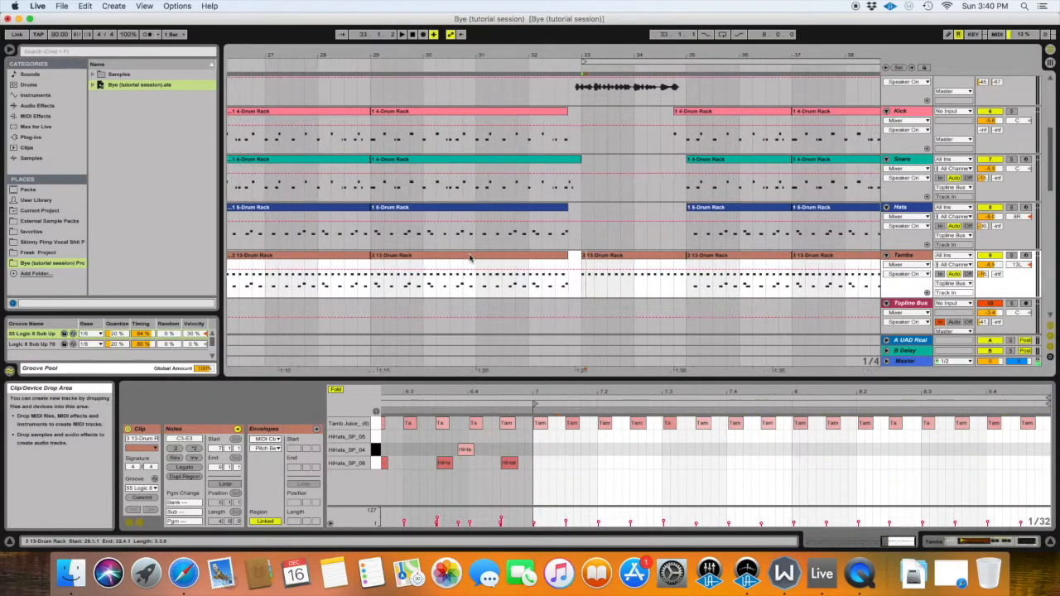
{"action": "scroll", "coordinate": [470, 257], "scroll_direction": "left", "scroll_amount": 8}
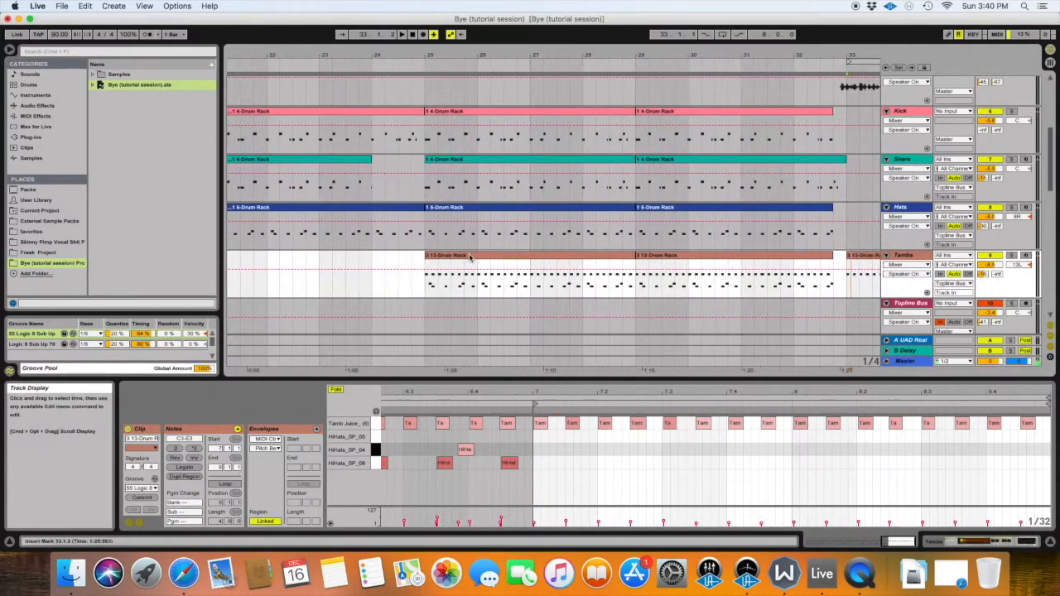
{"action": "left_click", "coordinate": [591, 257]}
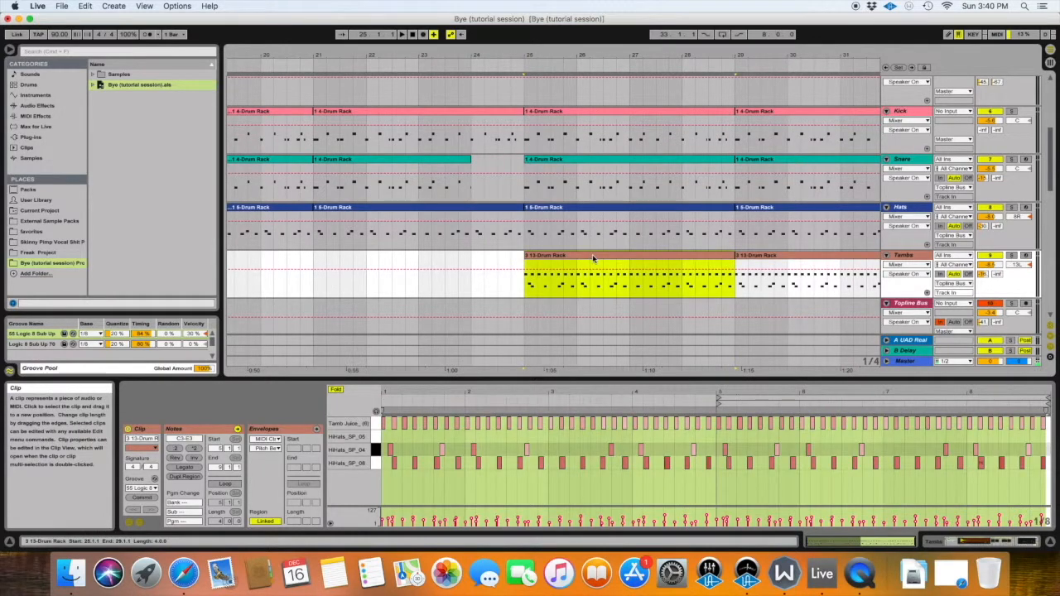
{"action": "left_click", "coordinate": [801, 480]}
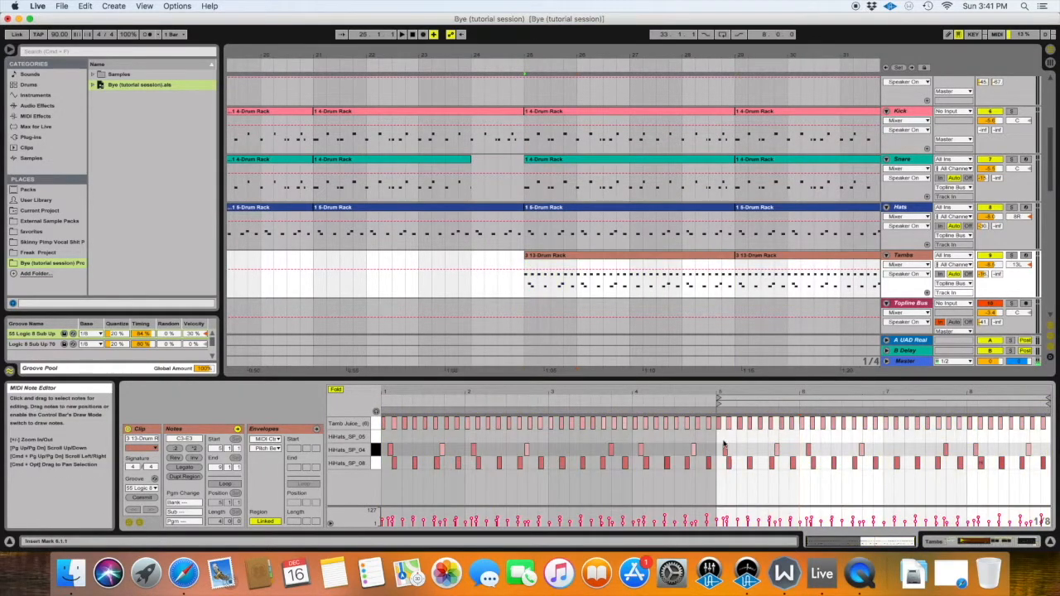
{"action": "left_click_drag", "start_coordinate": [722, 444], "coordinate": [1048, 489]}
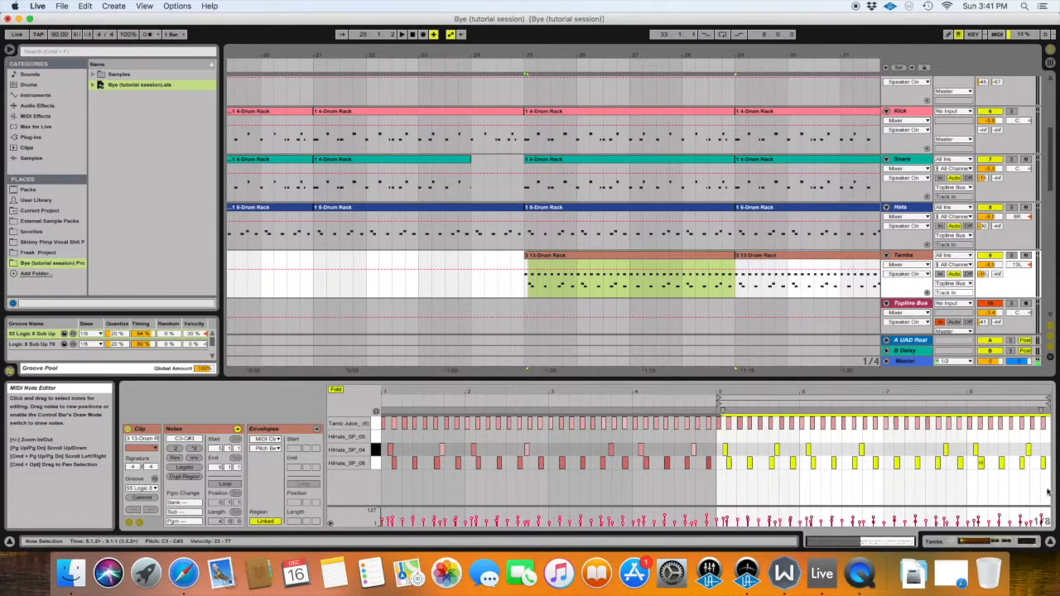
{"action": "left_click", "coordinate": [948, 542]}
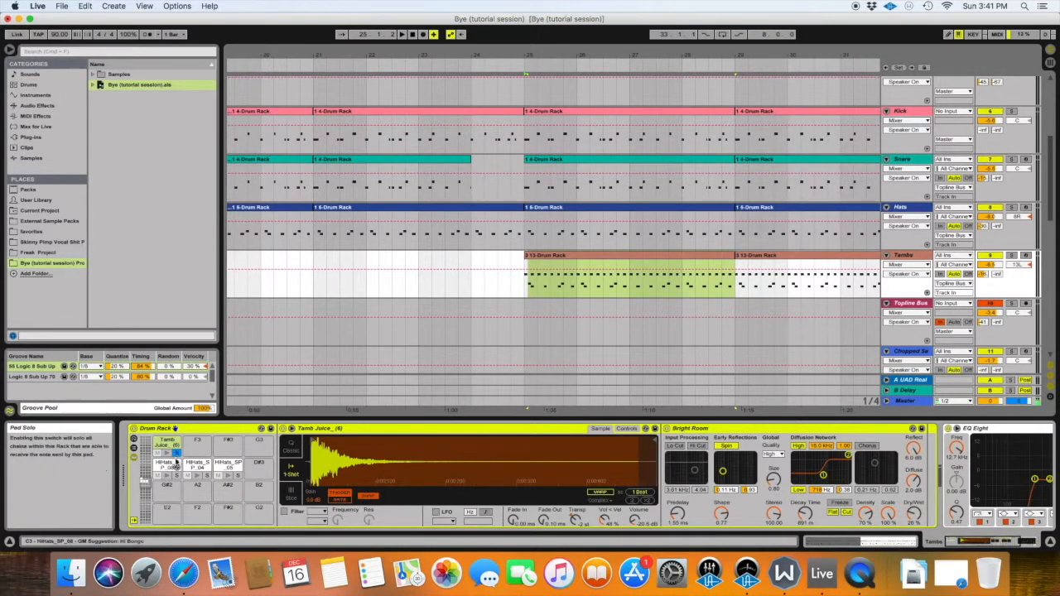
{"action": "double_click", "coordinate": [561, 254]}
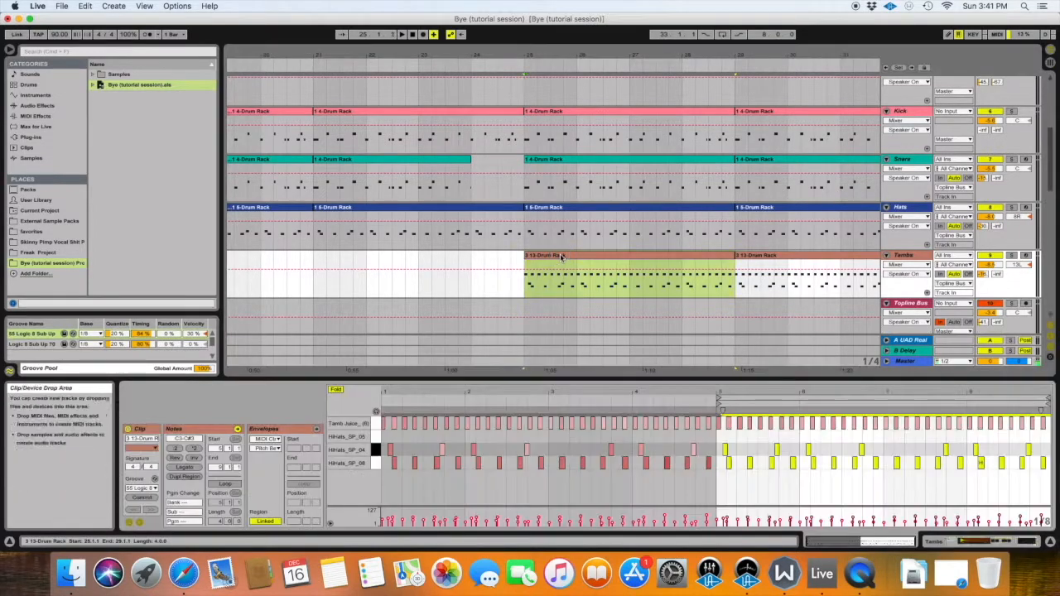
{"action": "left_click", "coordinate": [731, 445]}
{"action": "left_click_drag", "start_coordinate": [719, 447], "coordinate": [1050, 497]}
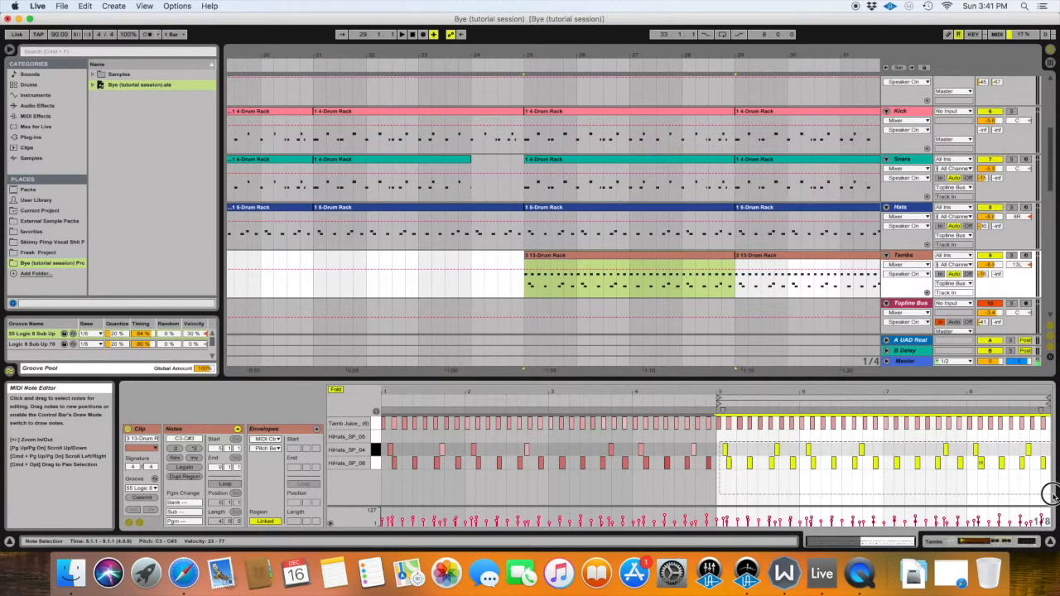
{"action": "key", "text": "Delete"}
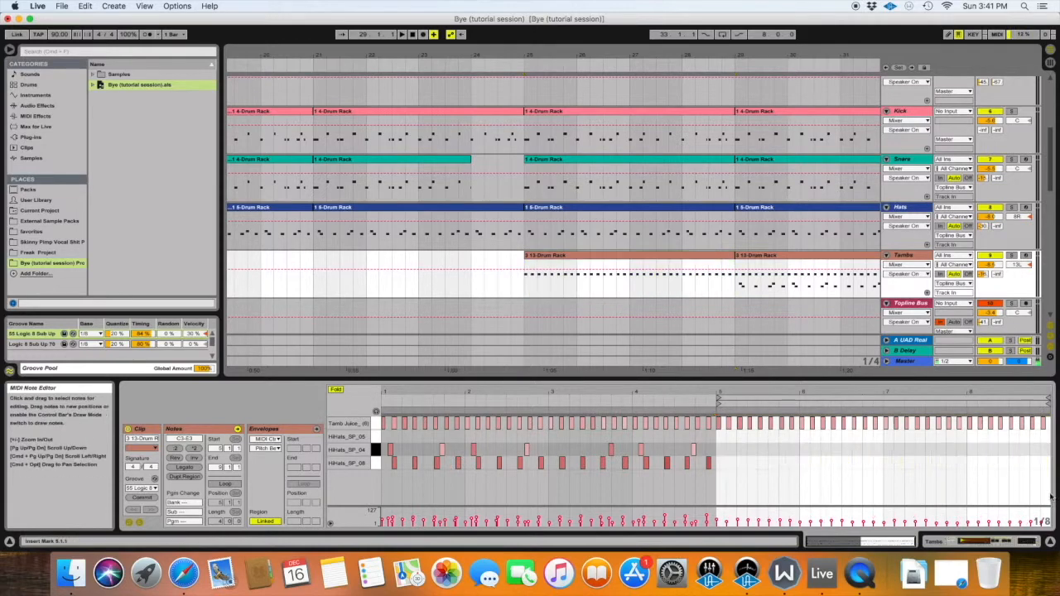
Step: Delete the hi-hat notes from the active part of the Tambs clip starting at bar 29
{"action": "scroll", "coordinate": [681, 266], "scroll_direction": "right", "scroll_amount": 4}
{"action": "left_click", "coordinate": [680, 266]}
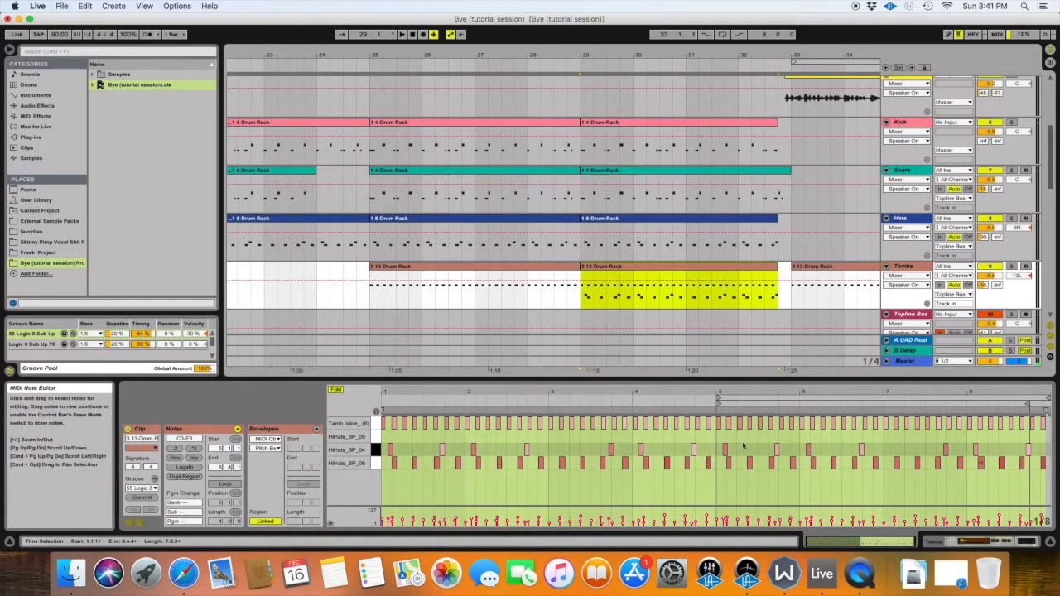
{"action": "left_click", "coordinate": [744, 443]}
{"action": "left_click_drag", "start_coordinate": [720, 441], "coordinate": [1036, 499]}
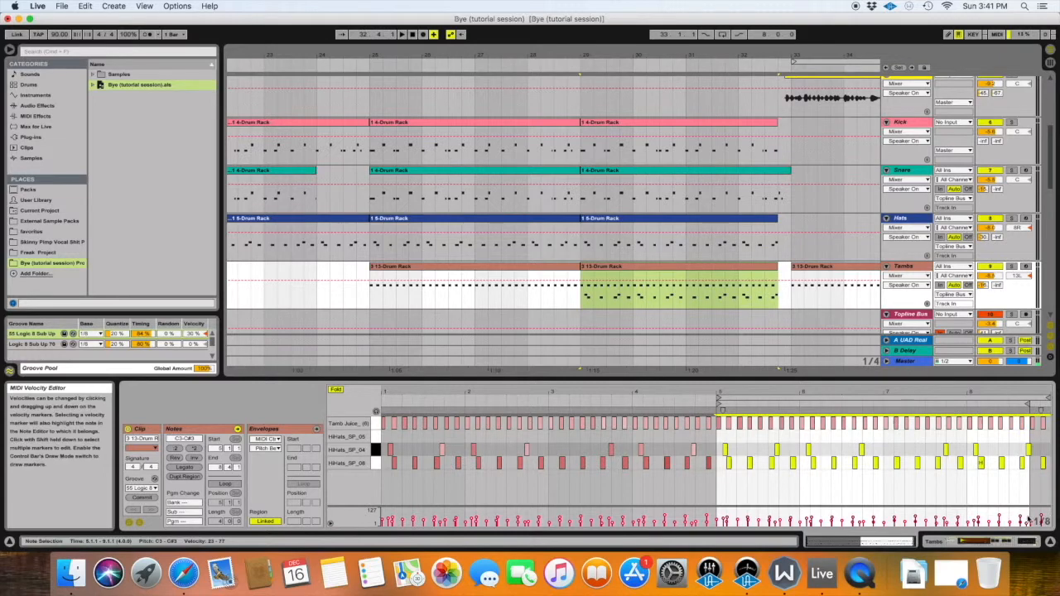
{"action": "key", "text": "Delete"}
Step: Delete the hi-hat notes from the active part of the Tambs clip at bars 35–37
{"action": "scroll", "coordinate": [617, 250], "scroll_direction": "right", "scroll_amount": 5}
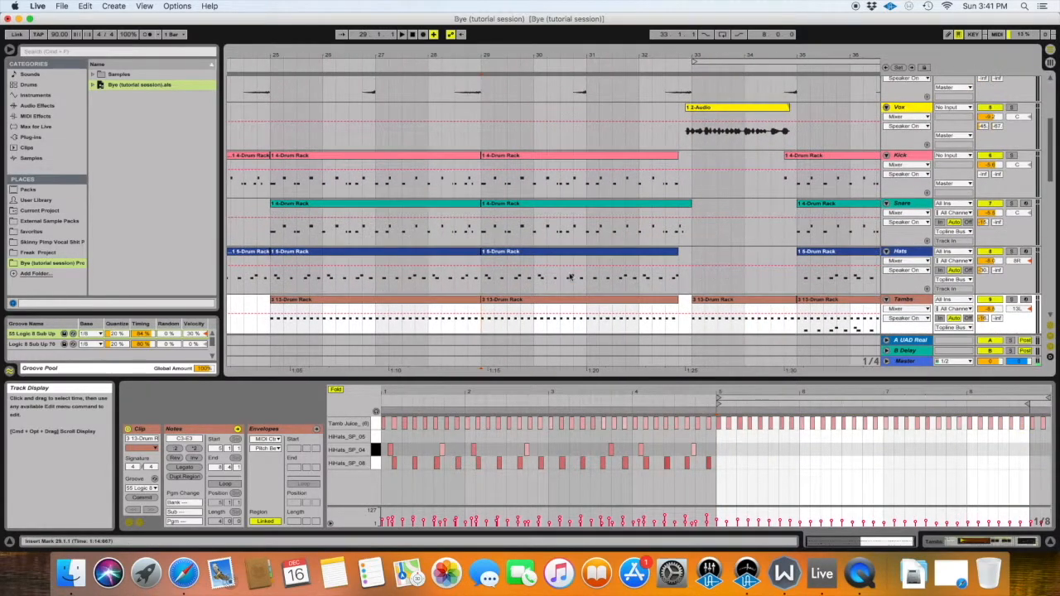
{"action": "scroll", "coordinate": [583, 270], "scroll_direction": "right", "scroll_amount": 2}
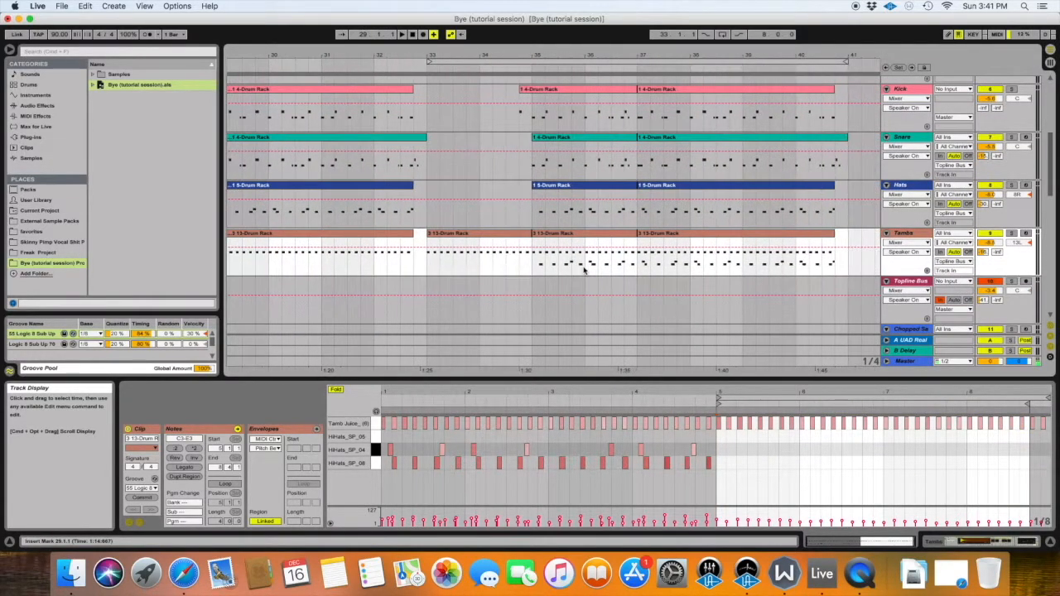
{"action": "left_click", "coordinate": [508, 235]}
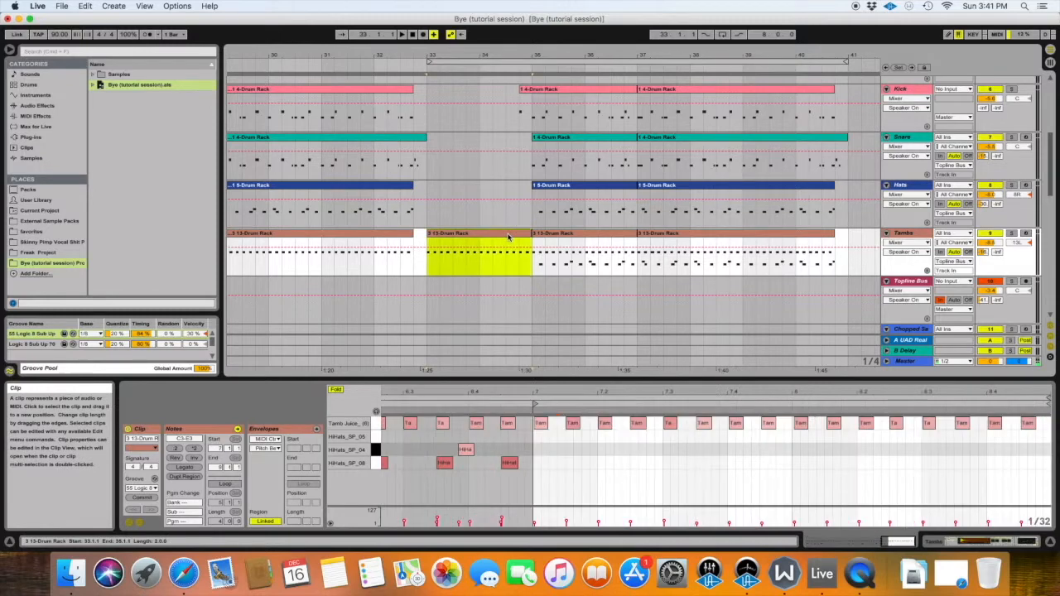
{"action": "left_click", "coordinate": [590, 235]}
{"action": "left_click", "coordinate": [844, 475]}
{"action": "left_click", "coordinate": [910, 442]}
{"action": "left_click_drag", "start_coordinate": [884, 440], "coordinate": [1057, 502]}
{"action": "key", "text": "Delete"}
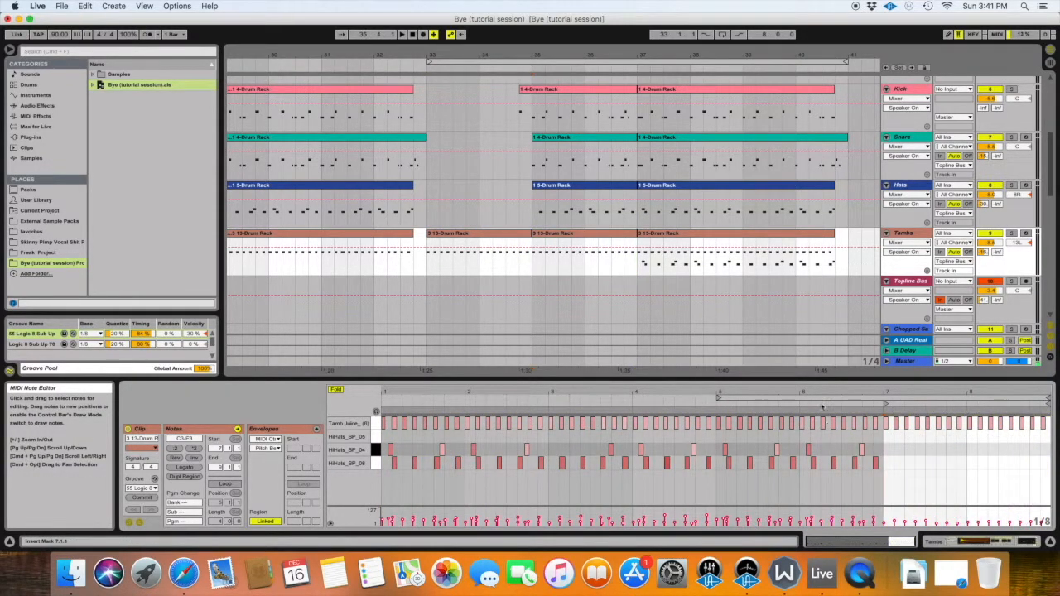
Step: Delete the hi-hat notes from the active part of the Tambs clip starting at bar 37
{"action": "left_click", "coordinate": [665, 235]}
{"action": "left_click", "coordinate": [819, 478]}
{"action": "left_click_drag", "start_coordinate": [708, 439], "coordinate": [960, 496]}
{"action": "key", "text": "Delete"}
Step: Thin the Tambs clip at bars 33–35 by deleting every second tambourine note, and play the arrangement from bar 31
{"action": "left_click", "coordinate": [483, 235]}
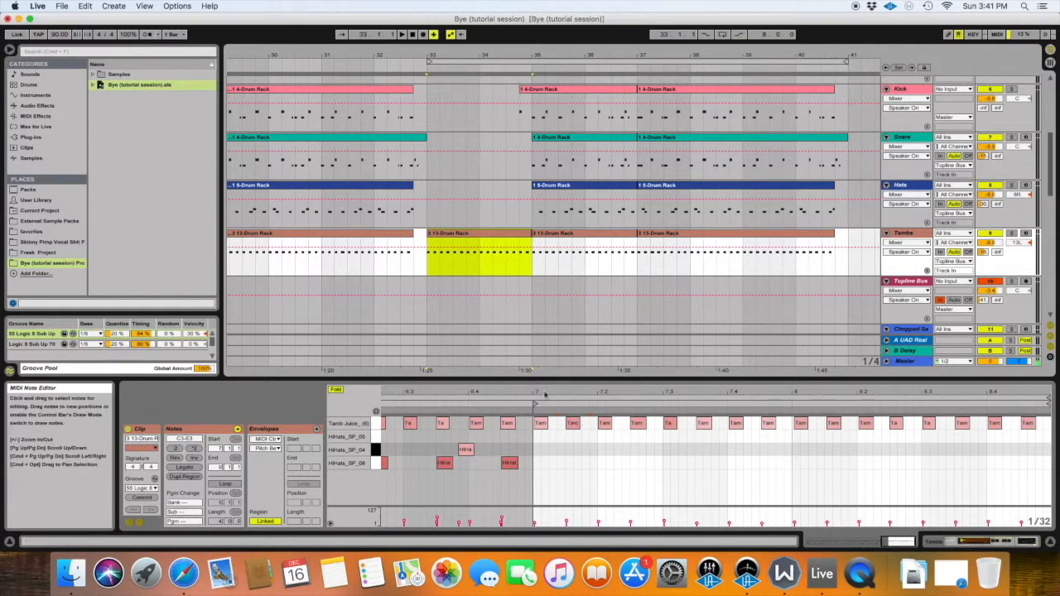
{"action": "left_click_drag", "start_coordinate": [545, 394], "coordinate": [582, 402]}
{"action": "scroll", "coordinate": [720, 480], "scroll_direction": "right", "scroll_amount": 4}
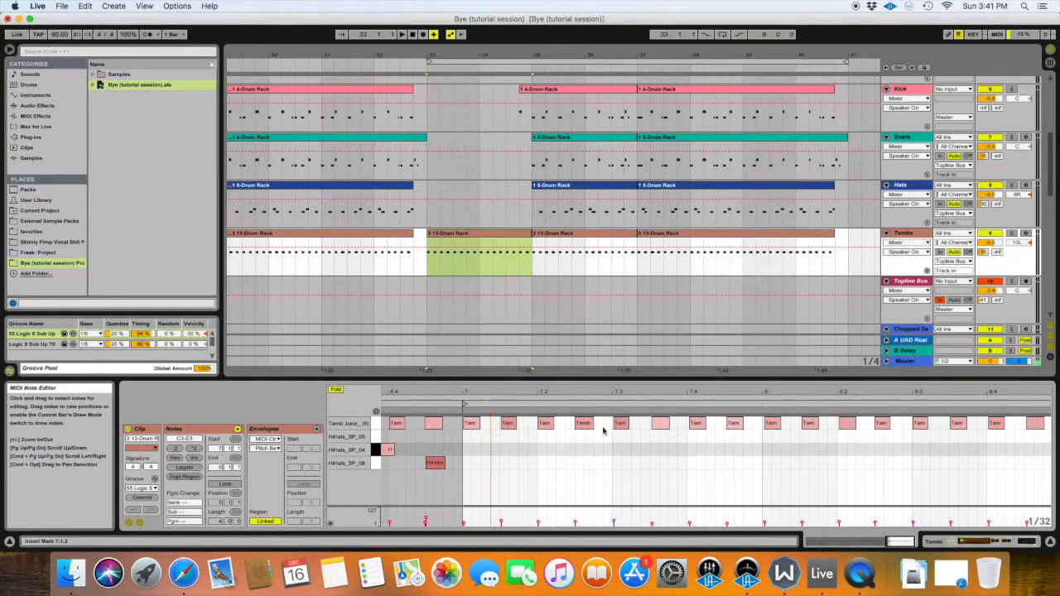
{"action": "double_click", "coordinate": [507, 423]}
{"action": "double_click", "coordinate": [583, 423]}
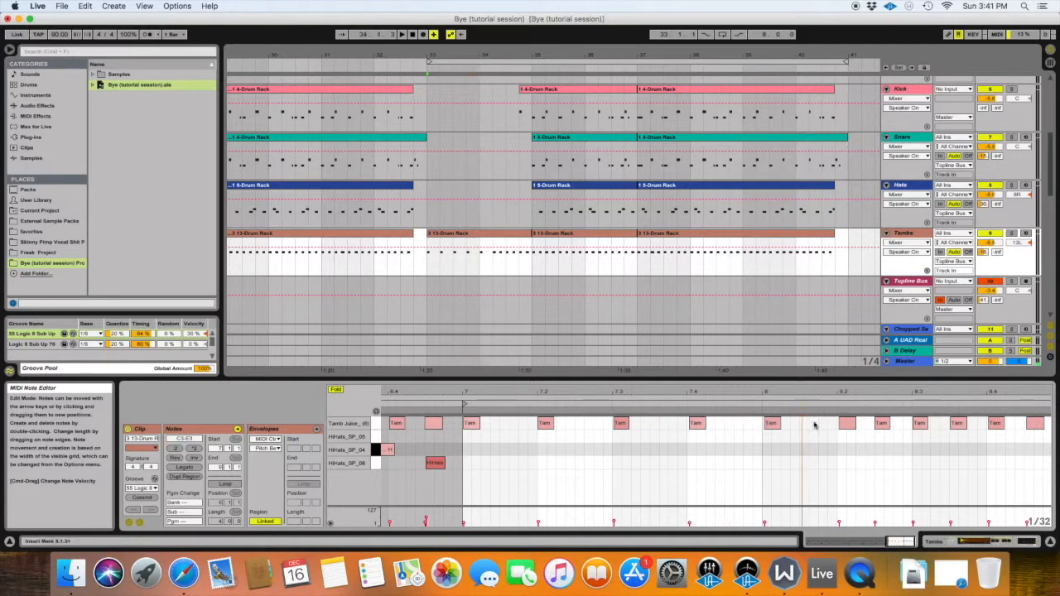
{"action": "double_click", "coordinate": [881, 423]}
{"action": "double_click", "coordinate": [957, 423]}
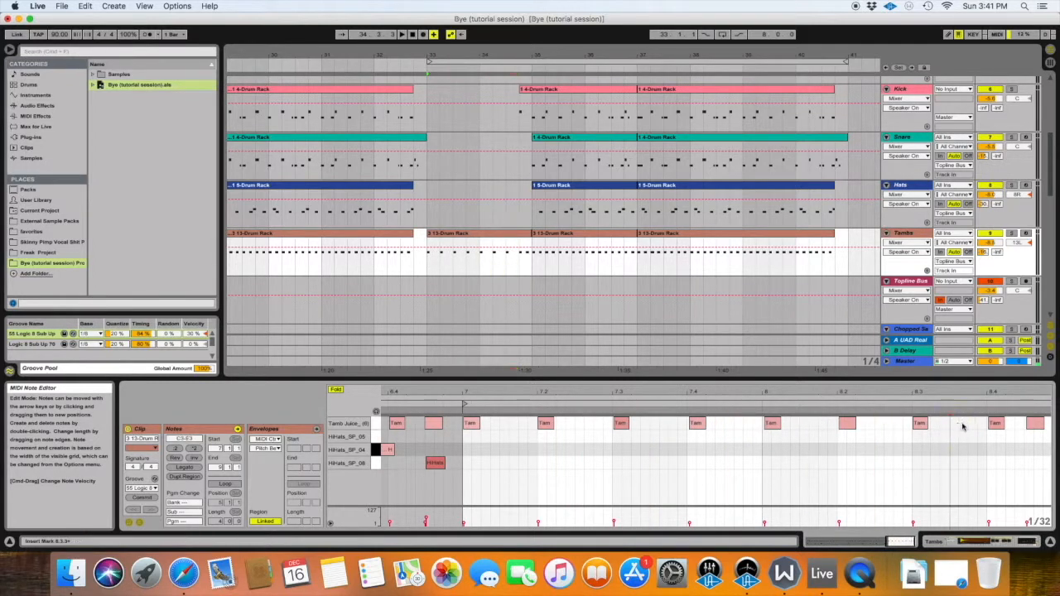
{"action": "double_click", "coordinate": [1039, 422]}
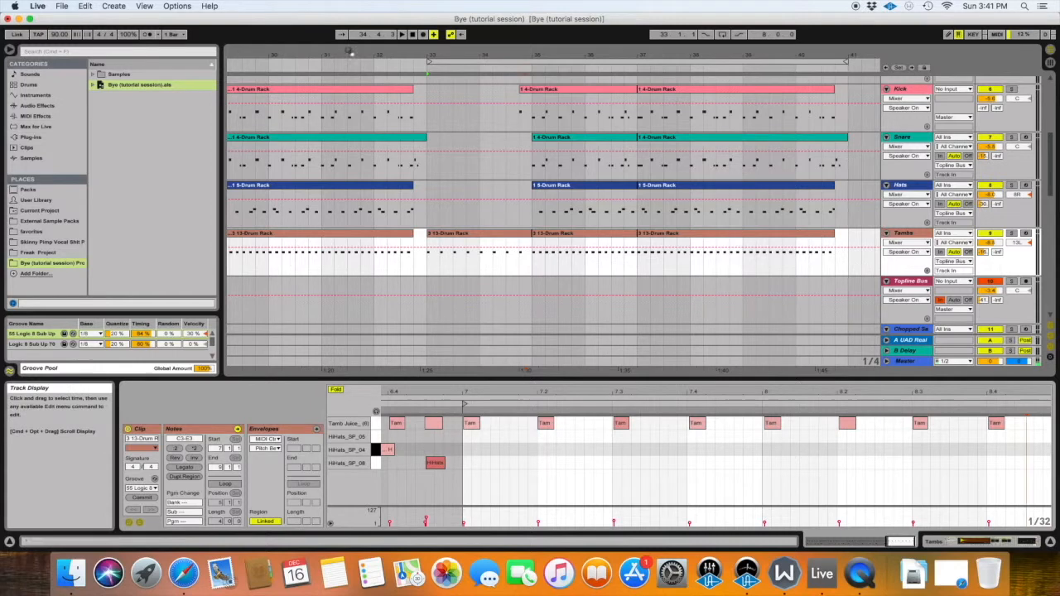
{"action": "left_click", "coordinate": [325, 169]}
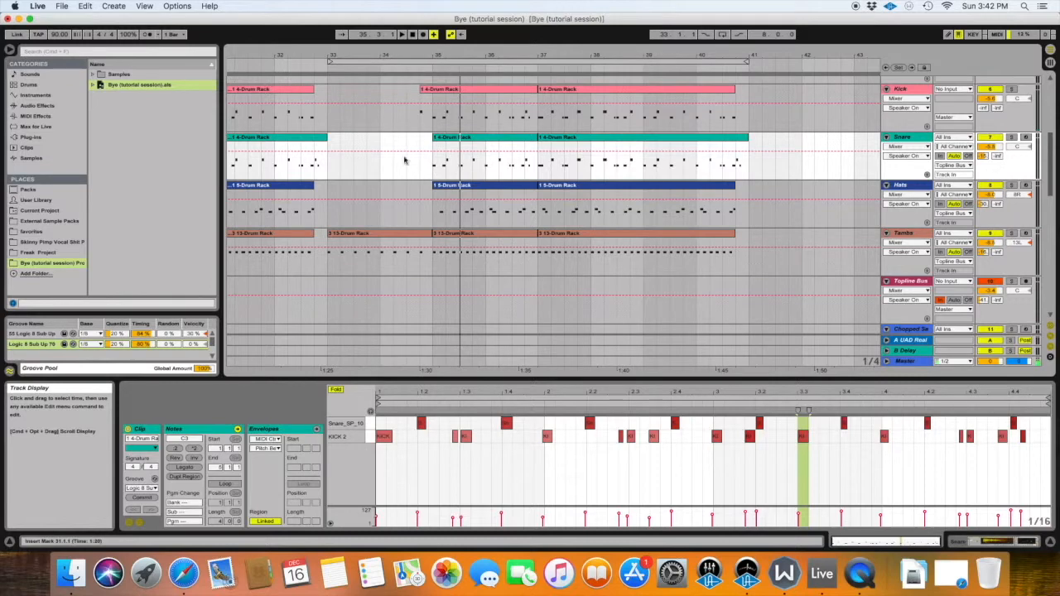
Step: Extend the start of the Snare clip at bar 35 back to 34.3.3, and play the transition from bar 32
{"action": "scroll", "coordinate": [447, 153], "scroll_direction": "up", "scroll_amount": 5}
{"action": "left_click_drag", "start_coordinate": [404, 54], "coordinate": [384, 79]}
{"action": "scroll", "coordinate": [433, 142], "scroll_direction": "left", "scroll_amount": 3}
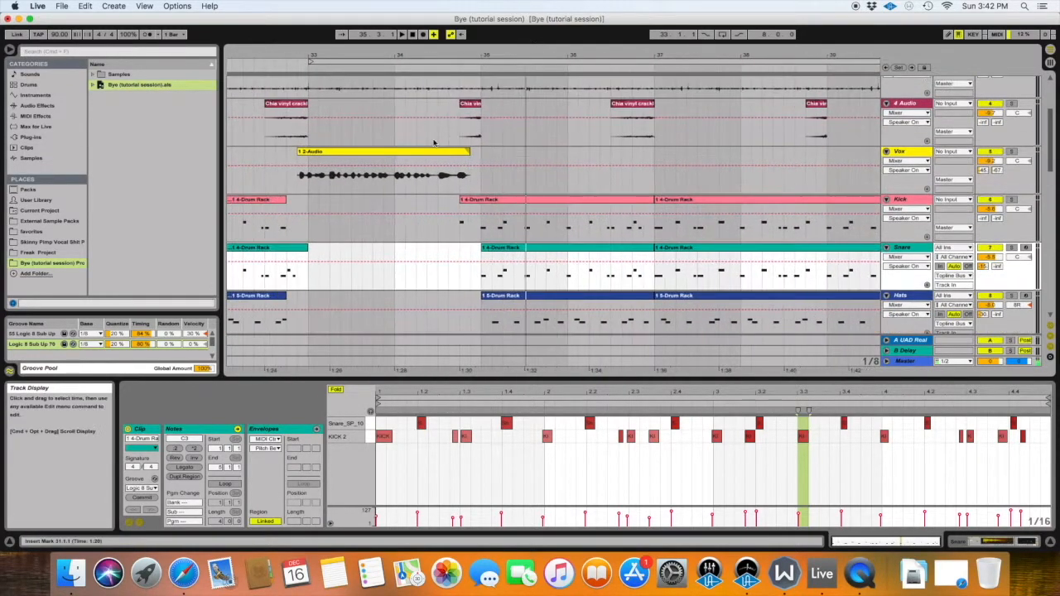
{"action": "scroll", "coordinate": [486, 239], "scroll_direction": "down", "scroll_amount": 2}
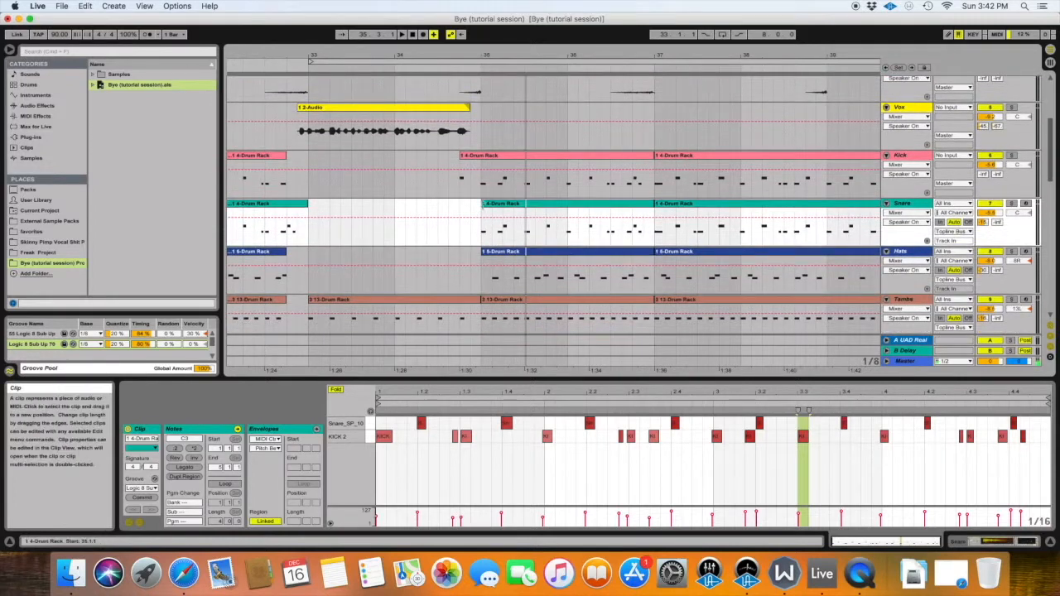
{"action": "left_click_drag", "start_coordinate": [484, 204], "coordinate": [448, 204]}
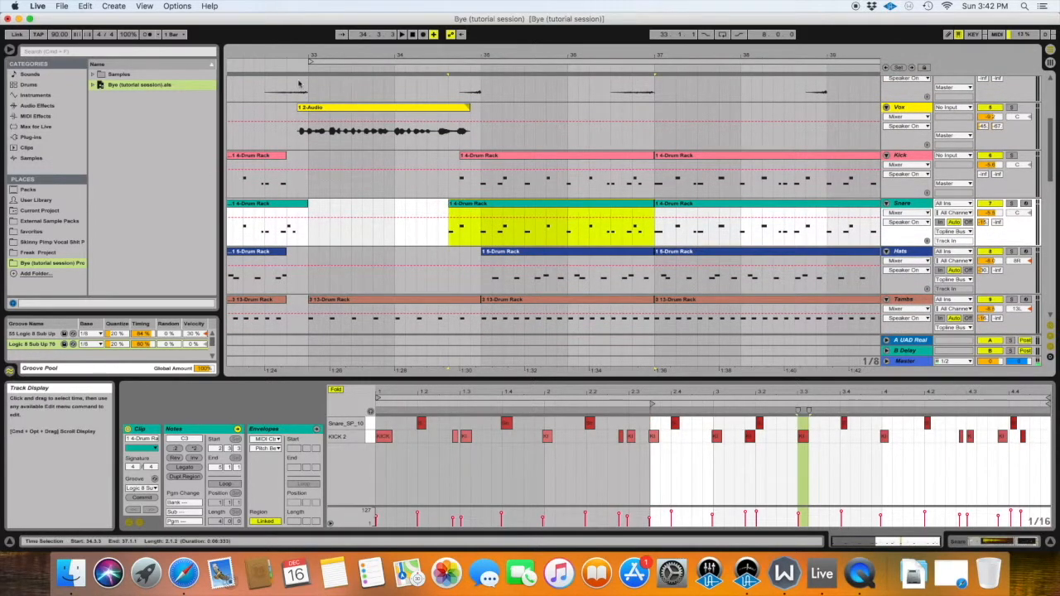
{"action": "left_click", "coordinate": [258, 237]}
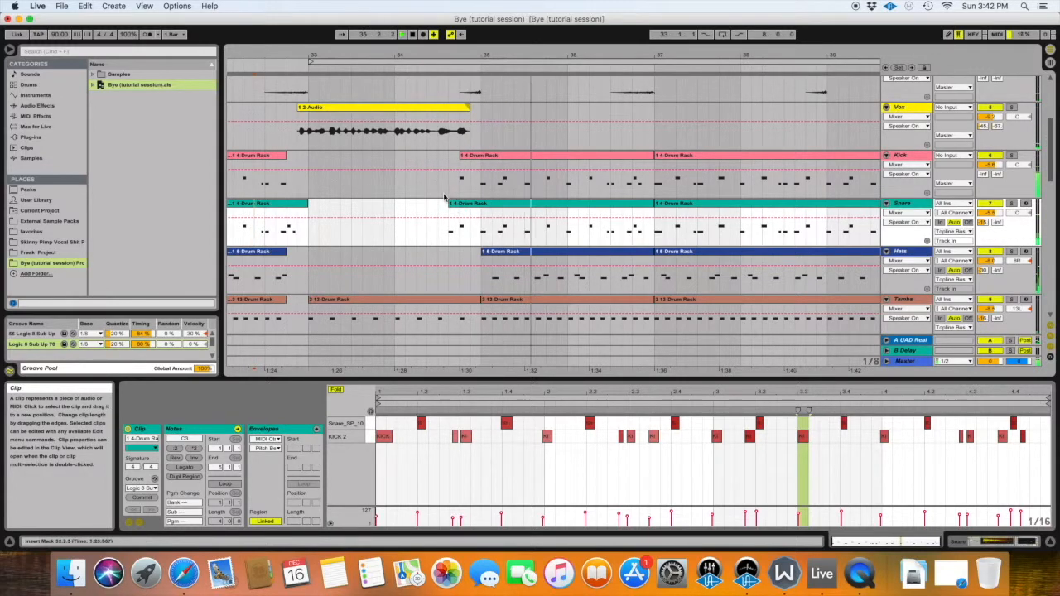
Step: Try extending the start of the Kick clip near bar 35 back to 34.3.1 and then 34.2.3, playing the transition after each
{"action": "left_click_drag", "start_coordinate": [459, 157], "coordinate": [437, 157]}
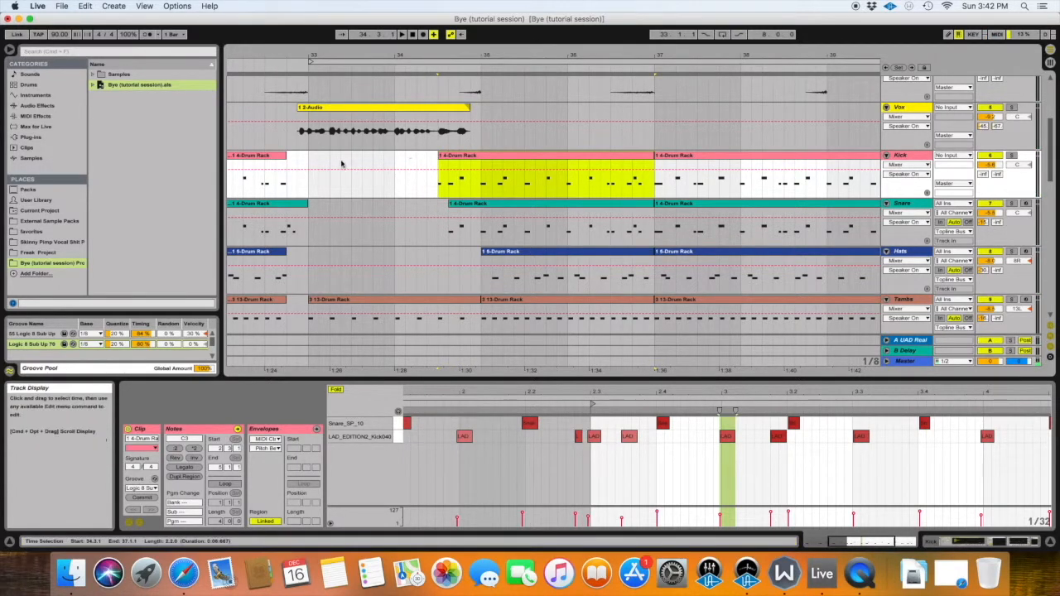
{"action": "left_click", "coordinate": [294, 178]}
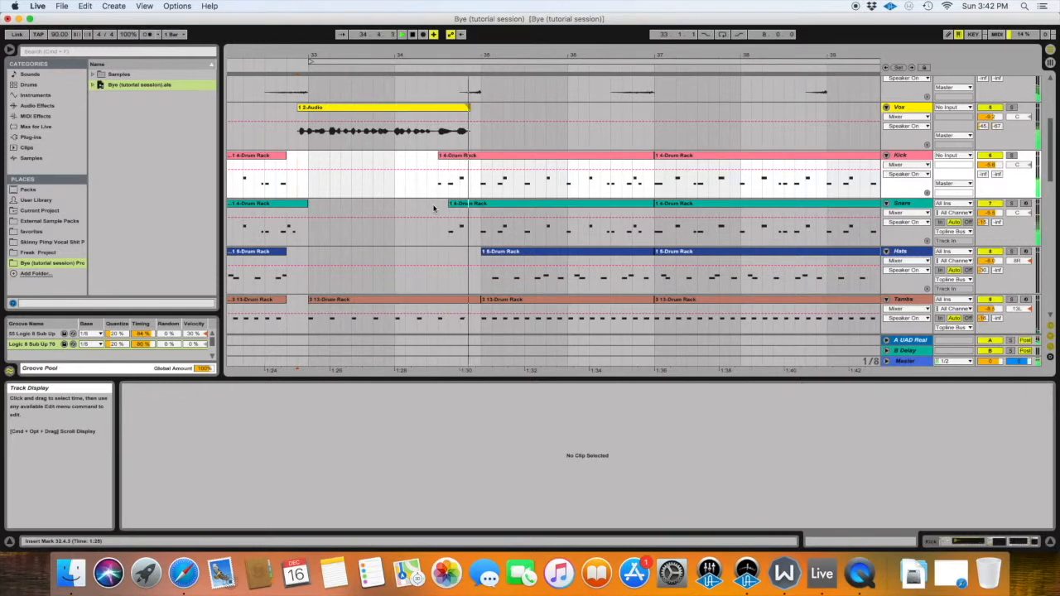
{"action": "key", "text": "space"}
{"action": "left_click", "coordinate": [429, 155]}
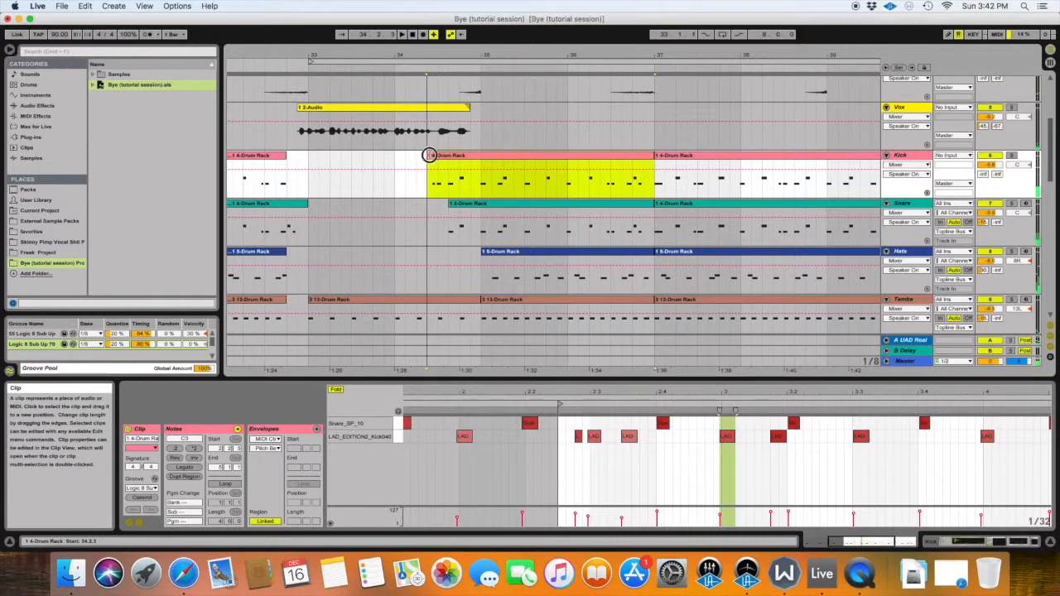
{"action": "left_click", "coordinate": [341, 203]}
{"action": "key", "text": "space"}
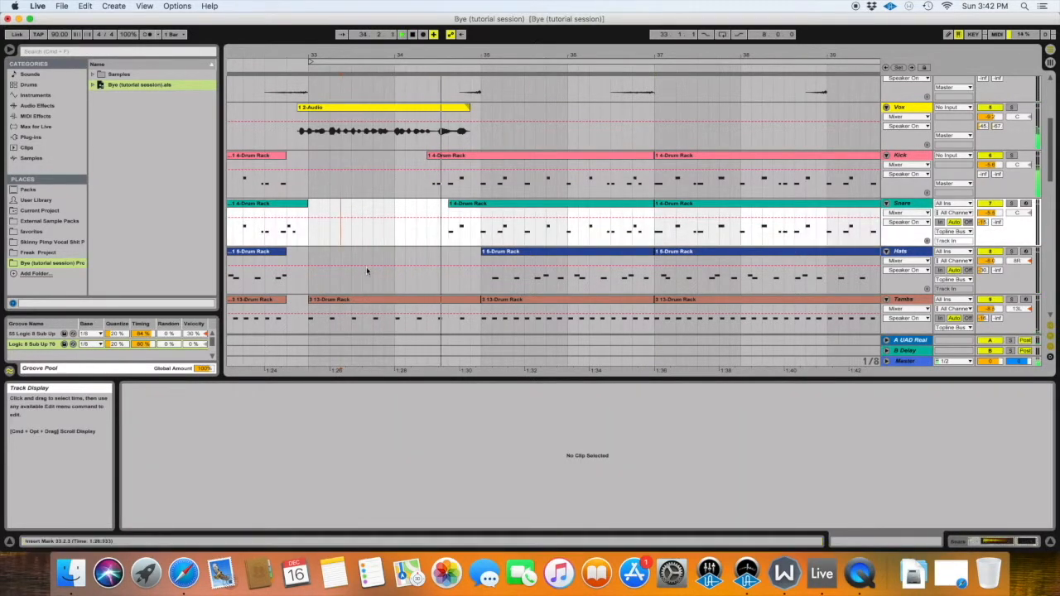
Step: Try the Kick clip's start slightly tighter, at about 34.2.4, and play the transition into bar 35
{"action": "left_click", "coordinate": [429, 155]}
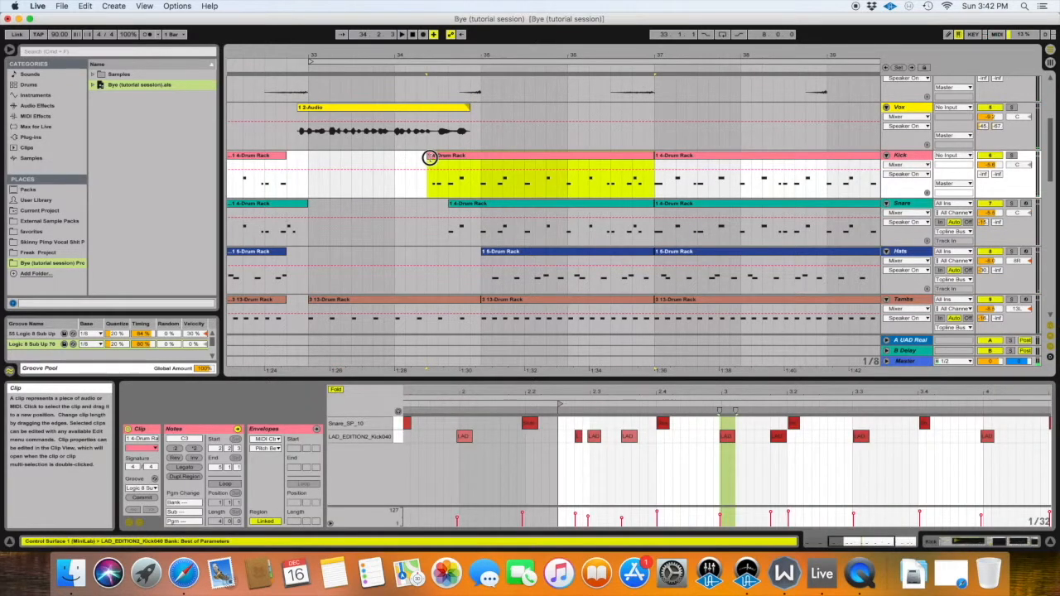
{"action": "left_click_drag", "start_coordinate": [429, 157], "coordinate": [437, 156]}
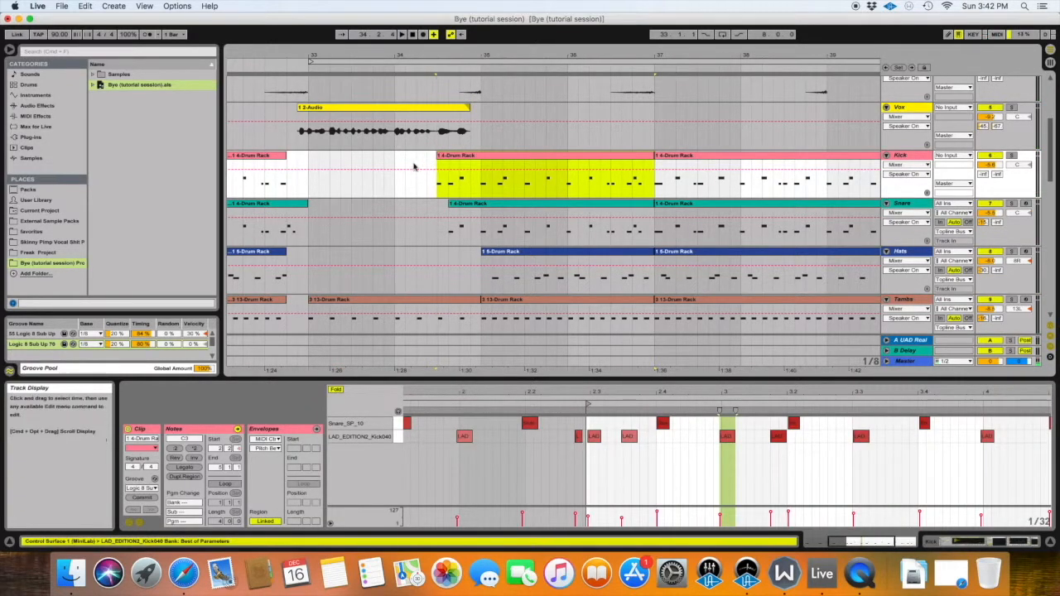
{"action": "left_click", "coordinate": [310, 182]}
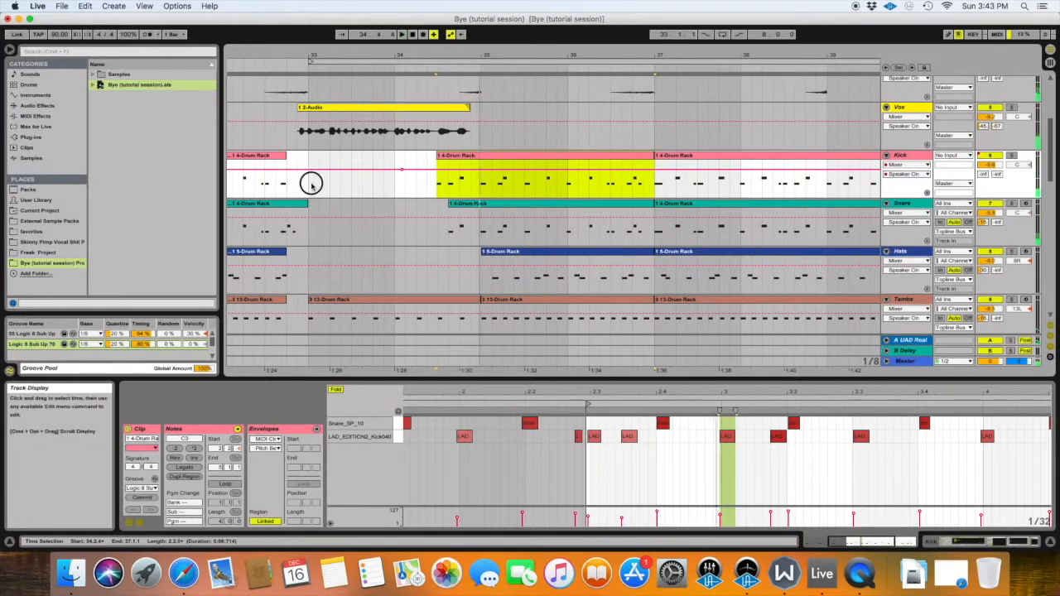
{"action": "key", "text": "space"}
Step: Set the start of the Kick clip before bar 35 to about 34.3.2 and play the arrangement from 32.3.1
{"action": "left_click", "coordinate": [438, 158]}
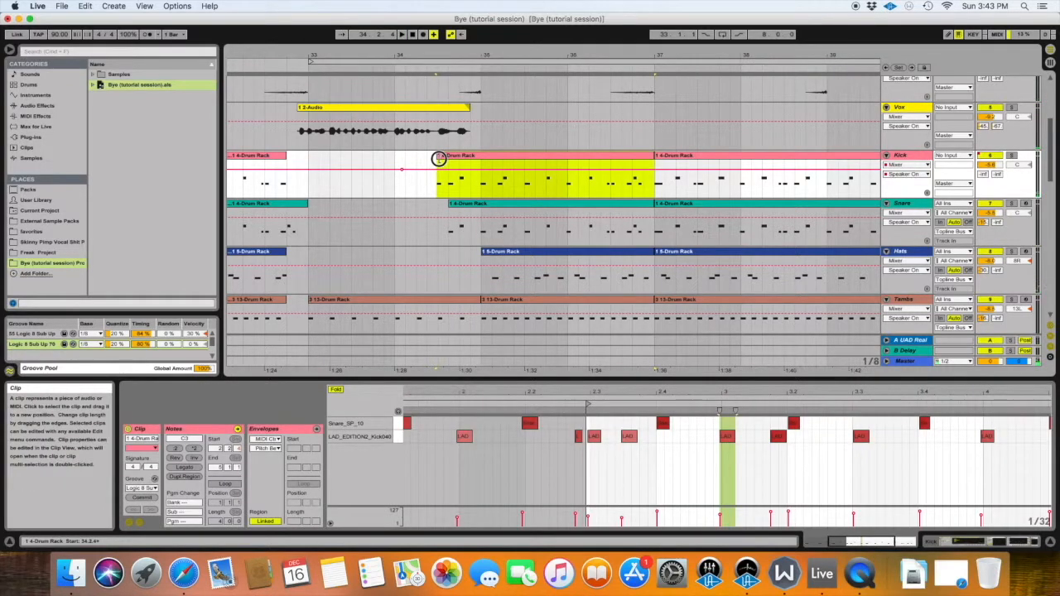
{"action": "left_click_drag", "start_coordinate": [439, 158], "coordinate": [447, 158]}
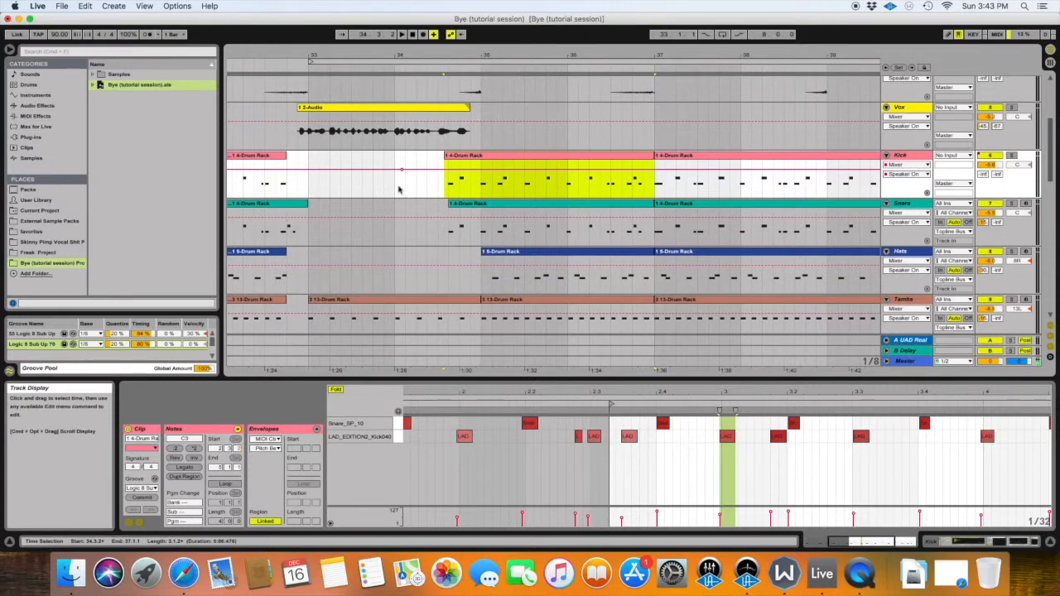
{"action": "left_click", "coordinate": [265, 186]}
{"action": "key", "text": "space"}
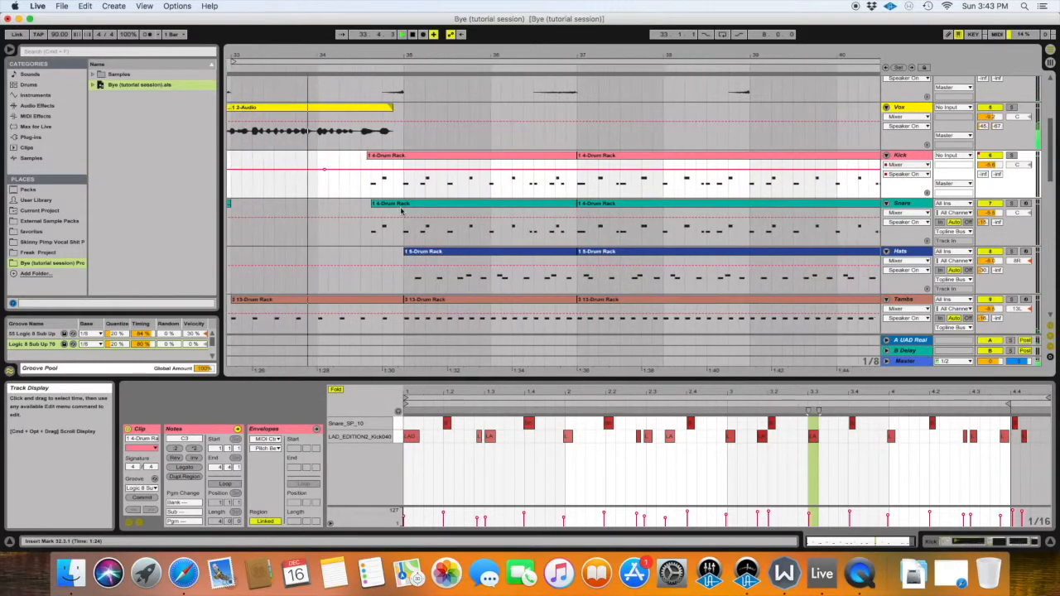
Step: Add a breakpoint at bar 35 to the Thin Pad track's Utility Gain automation
{"action": "scroll", "coordinate": [401, 211], "scroll_direction": "down", "scroll_amount": 2}
{"action": "scroll", "coordinate": [401, 211], "scroll_direction": "left", "scroll_amount": 2}
{"action": "scroll", "coordinate": [401, 212], "scroll_direction": "up", "scroll_amount": 1}
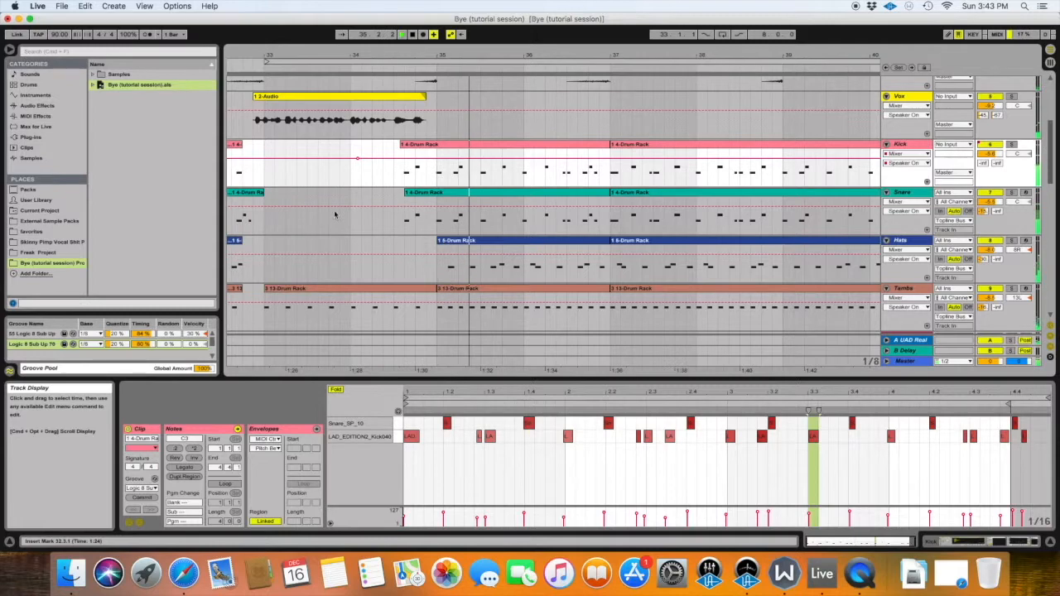
{"action": "scroll", "coordinate": [368, 224], "scroll_direction": "down", "scroll_amount": 5}
{"action": "scroll", "coordinate": [369, 224], "scroll_direction": "down", "scroll_amount": 10}
{"action": "scroll", "coordinate": [368, 223], "scroll_direction": "left", "scroll_amount": 4}
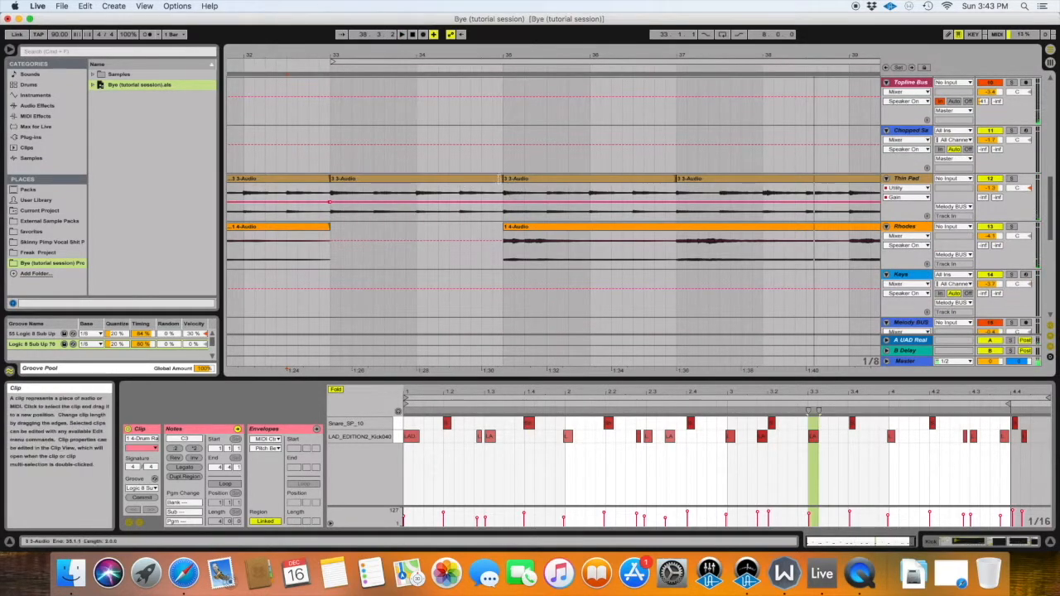
{"action": "left_click", "coordinate": [504, 205]}
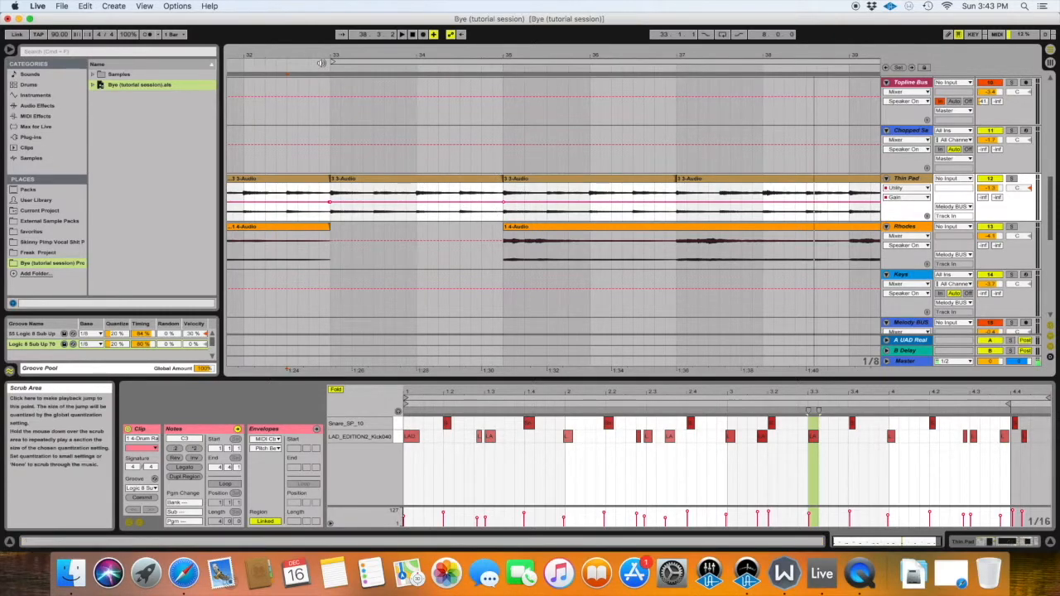
Step: Select the Kick and Snare pickup from 34.2.3 to 35.1.1 and play the arrangement from bar 32
{"action": "scroll", "coordinate": [479, 155], "scroll_direction": "up", "scroll_amount": 5}
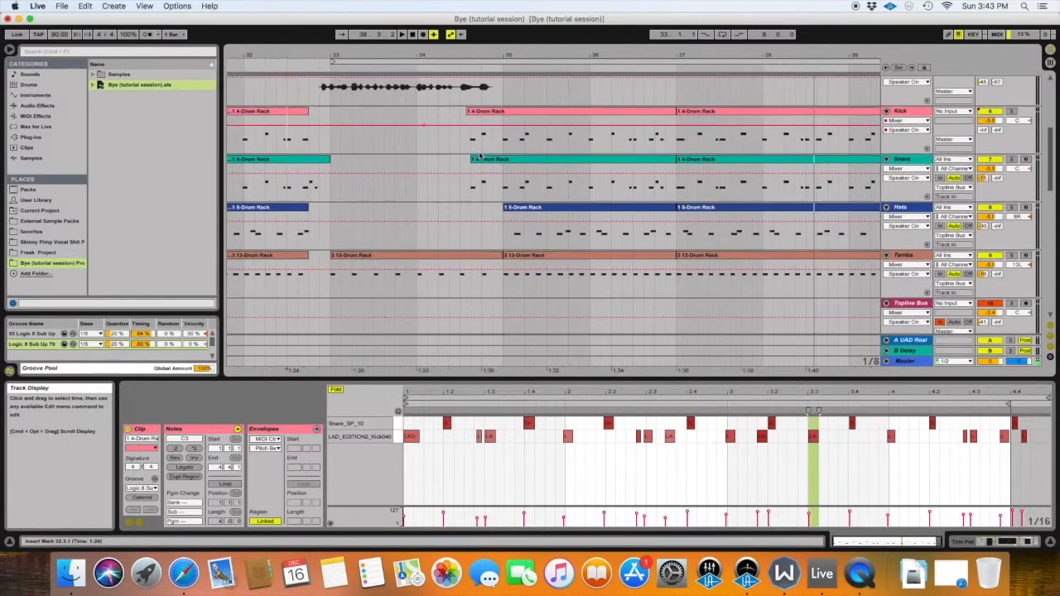
{"action": "left_click_drag", "start_coordinate": [451, 157], "coordinate": [497, 184]}
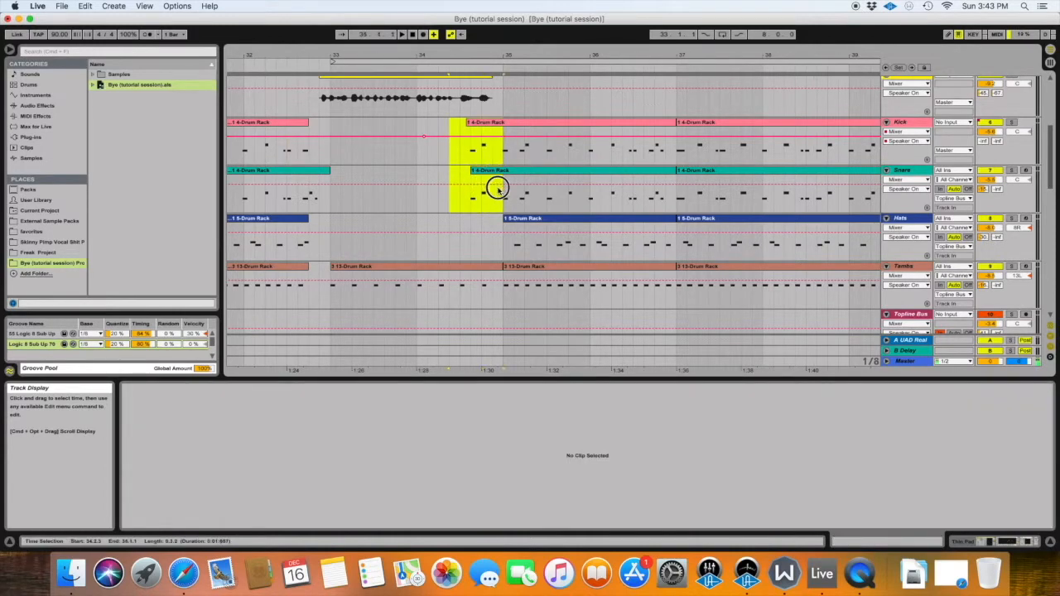
{"action": "scroll", "coordinate": [422, 224], "scroll_direction": "up", "scroll_amount": 1}
{"action": "scroll", "coordinate": [422, 224], "scroll_direction": "down", "scroll_amount": 5}
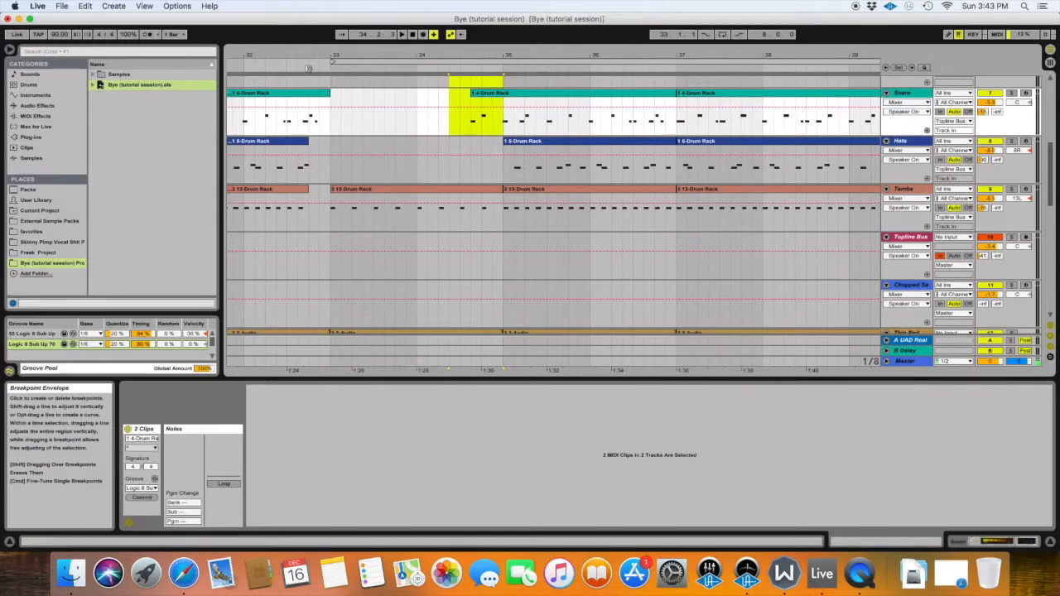
{"action": "left_click", "coordinate": [282, 62]}
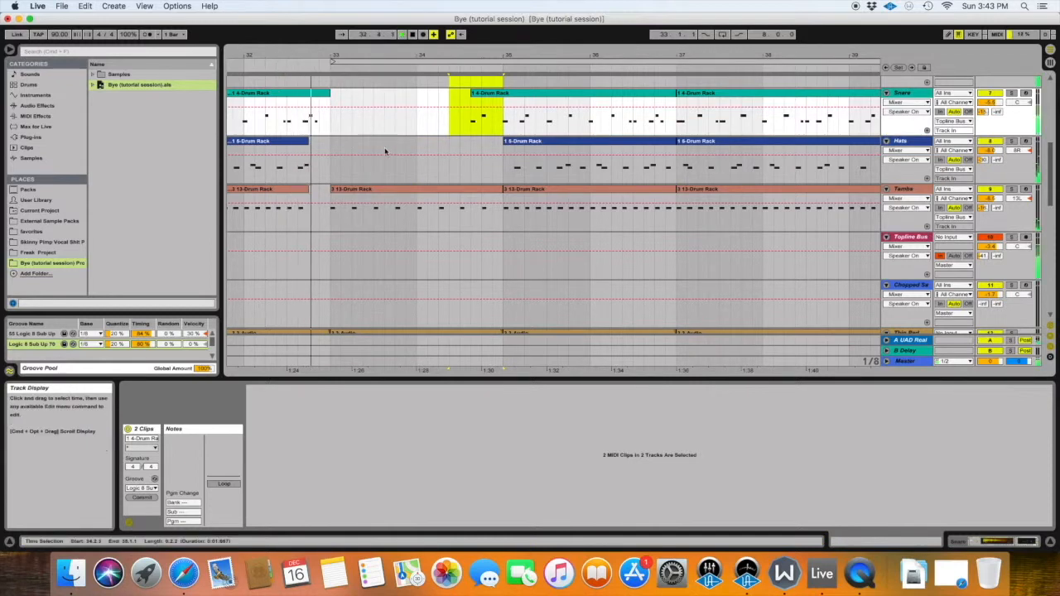
{"action": "scroll", "coordinate": [416, 219], "scroll_direction": "down", "scroll_amount": 4}
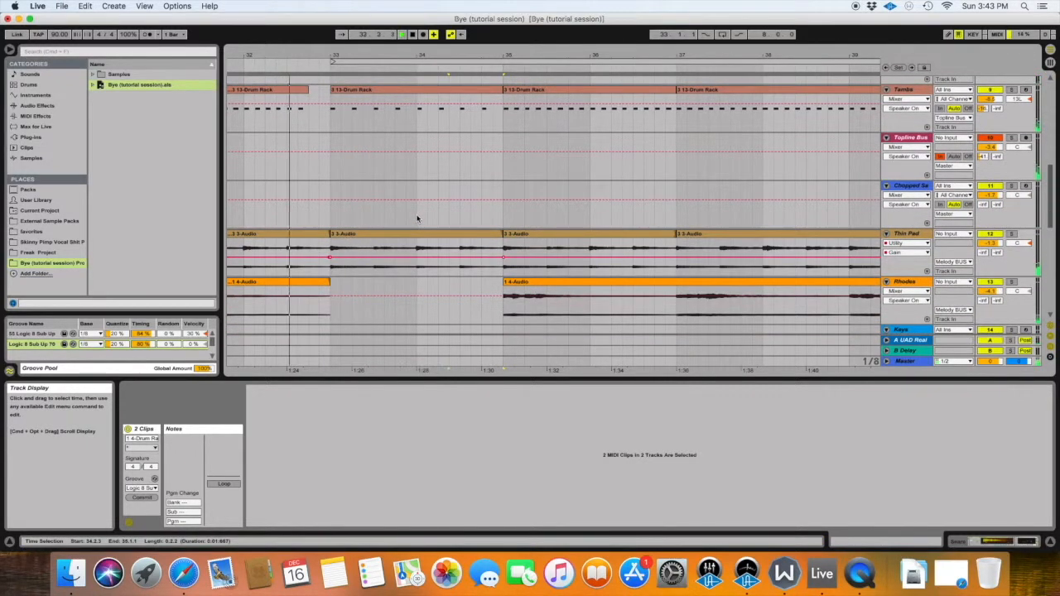
Step: Shape the Thin Pad's gain automation into a curved dip during bar 34, ending just before bar 35, and play it from 32.4.3
{"action": "mouse_move", "coordinate": [484, 258]}
{"action": "left_mouse_down"}
{"action": "mouse_move", "coordinate": [455, 258]}
{"action": "mouse_move", "coordinate": [502, 262]}
{"action": "left_mouse_up"}
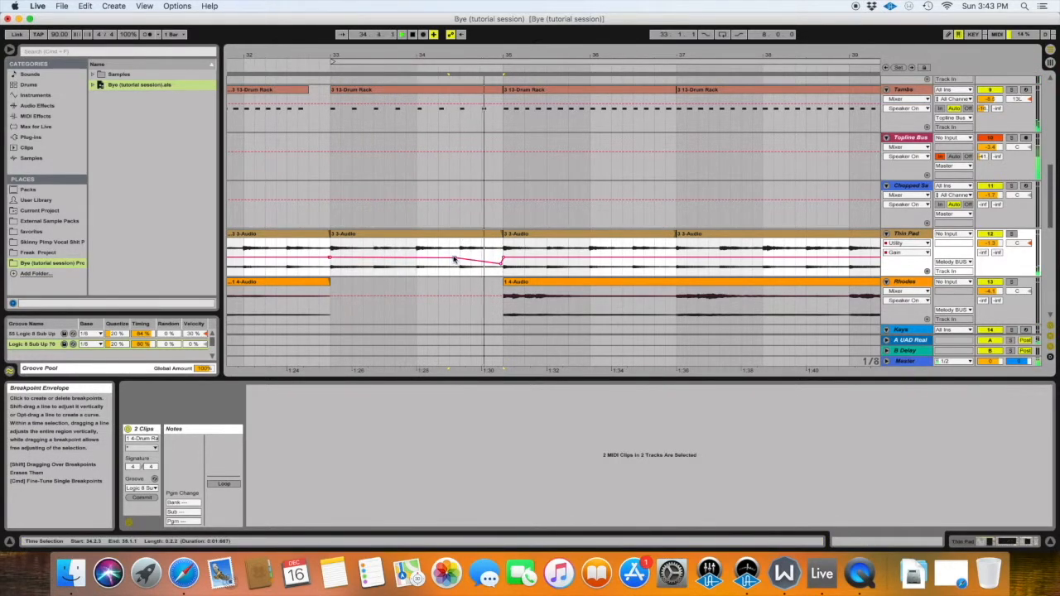
{"action": "left_click", "coordinate": [427, 258]}
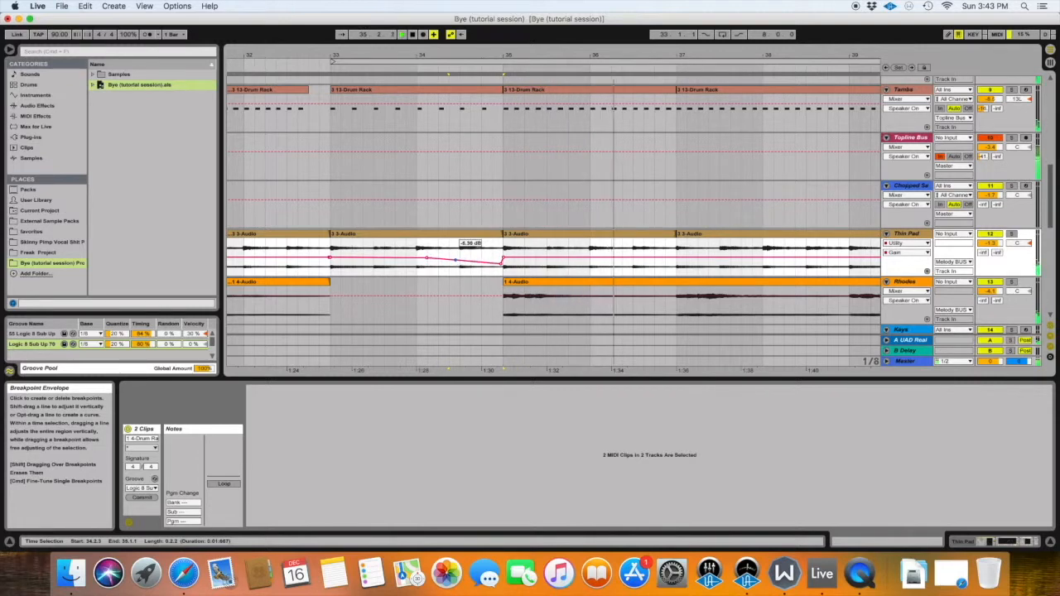
{"action": "left_click", "coordinate": [321, 244]}
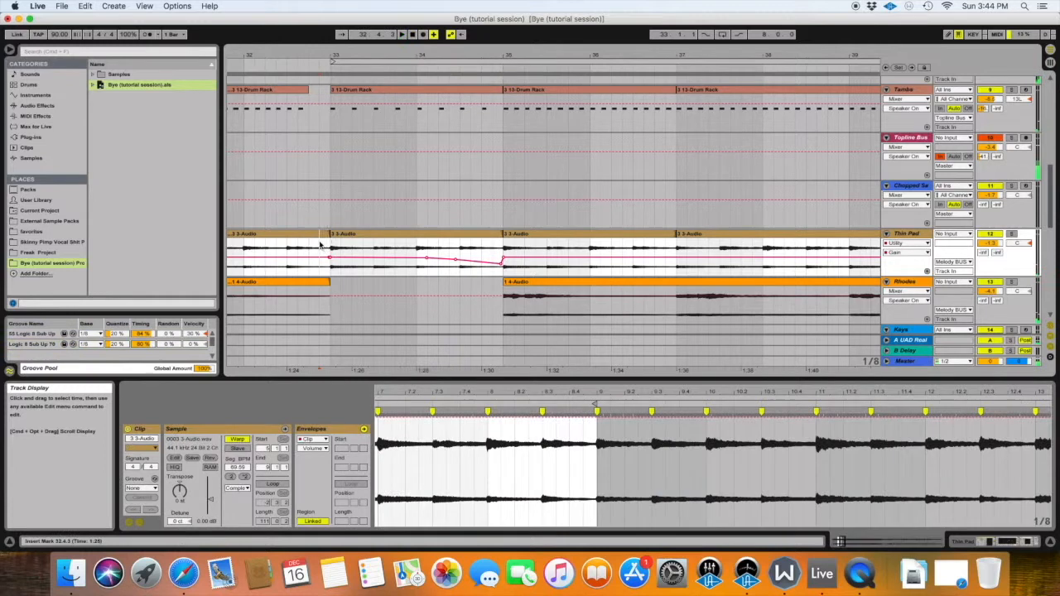
{"action": "left_click_drag", "start_coordinate": [500, 264], "coordinate": [500, 265]}
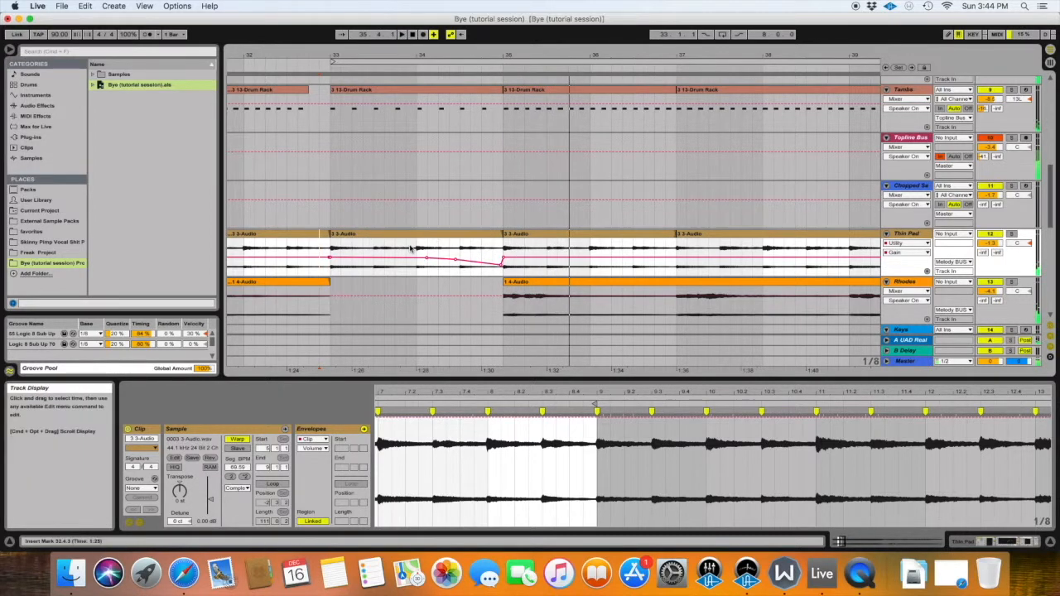
Step: Move the eight-bar arrangement loop to start at 35.1.1 and select the Thin Pad clip at bars 35–37
{"action": "left_click_drag", "start_coordinate": [521, 53], "coordinate": [605, 60]}
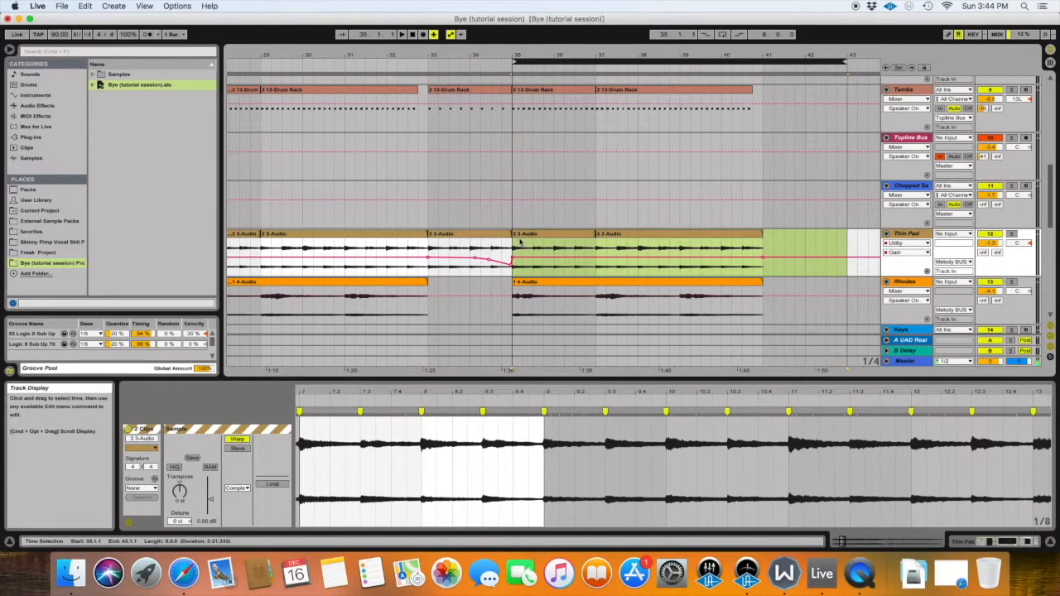
{"action": "left_click", "coordinate": [520, 239]}
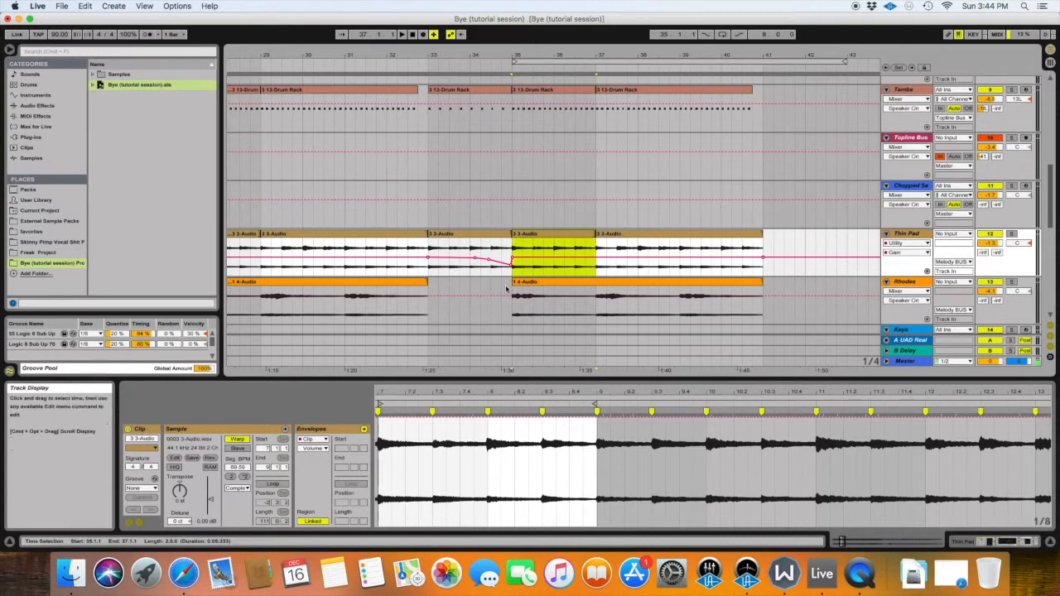
{"action": "scroll", "coordinate": [501, 277], "scroll_direction": "left", "scroll_amount": 1}
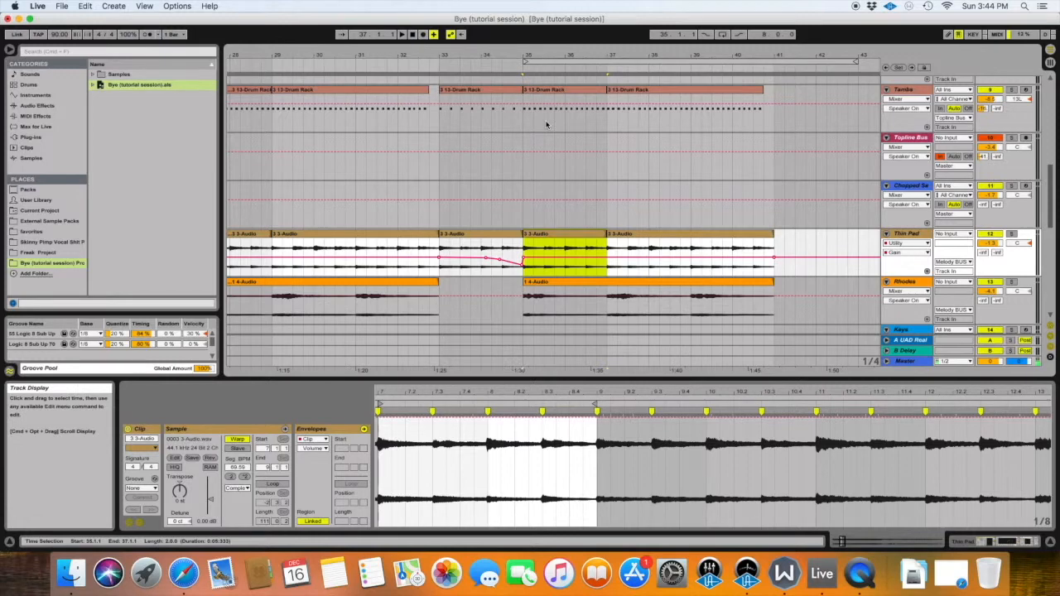
Step: Delete the short Chia vinyl crackle clip at 34.4.1–35.1.1 on the 4 Audio track
{"action": "scroll", "coordinate": [525, 142], "scroll_direction": "up", "scroll_amount": 5}
{"action": "left_click_drag", "start_coordinate": [523, 63], "coordinate": [524, 131]}
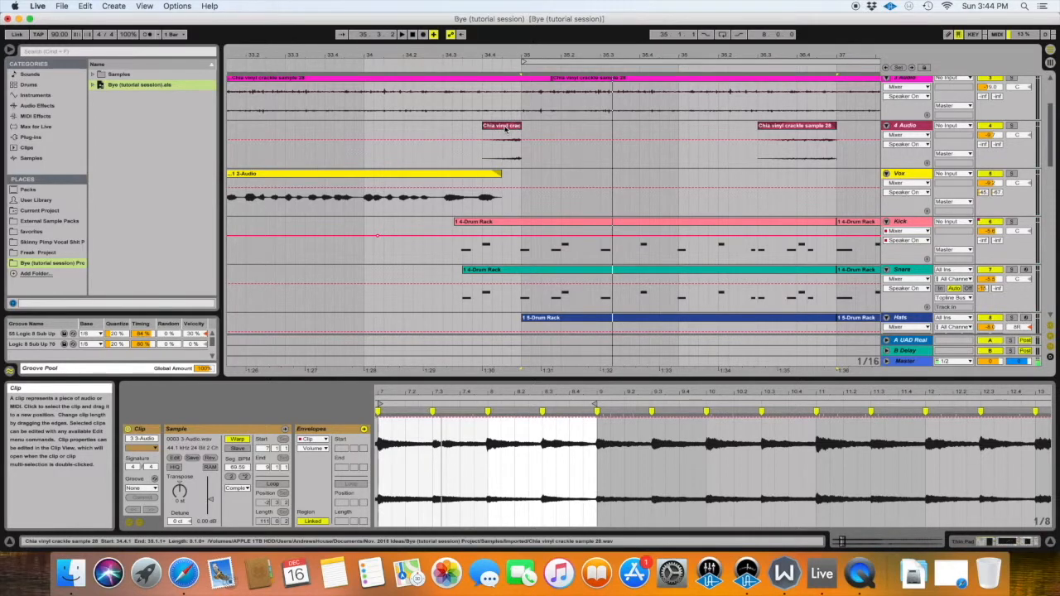
{"action": "left_click", "coordinate": [505, 129]}
{"action": "key", "text": "Delete"}
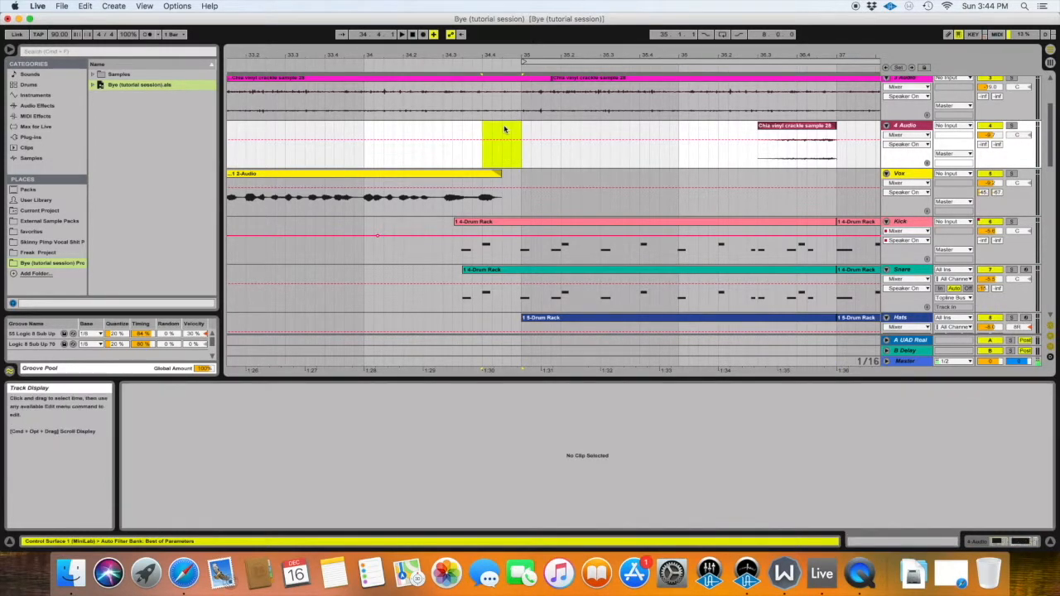
Step: Trim the end of the Vox clip at bars 33–34 slightly earlier, to about 34.4.2
{"action": "scroll", "coordinate": [513, 141], "scroll_direction": "left", "scroll_amount": 3}
{"action": "scroll", "coordinate": [514, 140], "scroll_direction": "up", "scroll_amount": 1}
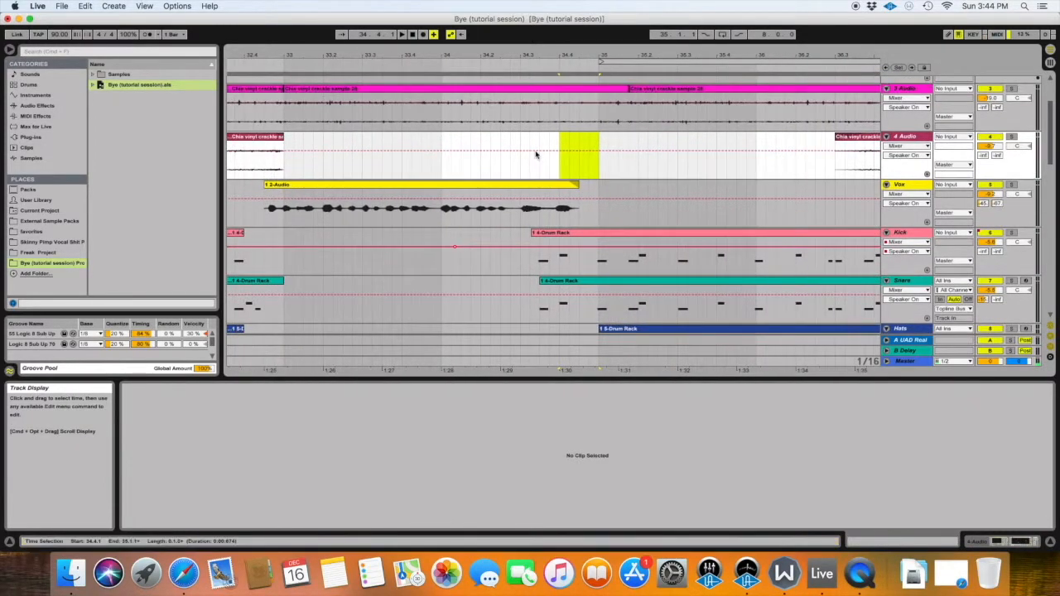
{"action": "left_click", "coordinate": [577, 187]}
{"action": "left_click_drag", "start_coordinate": [577, 186], "coordinate": [574, 187]}
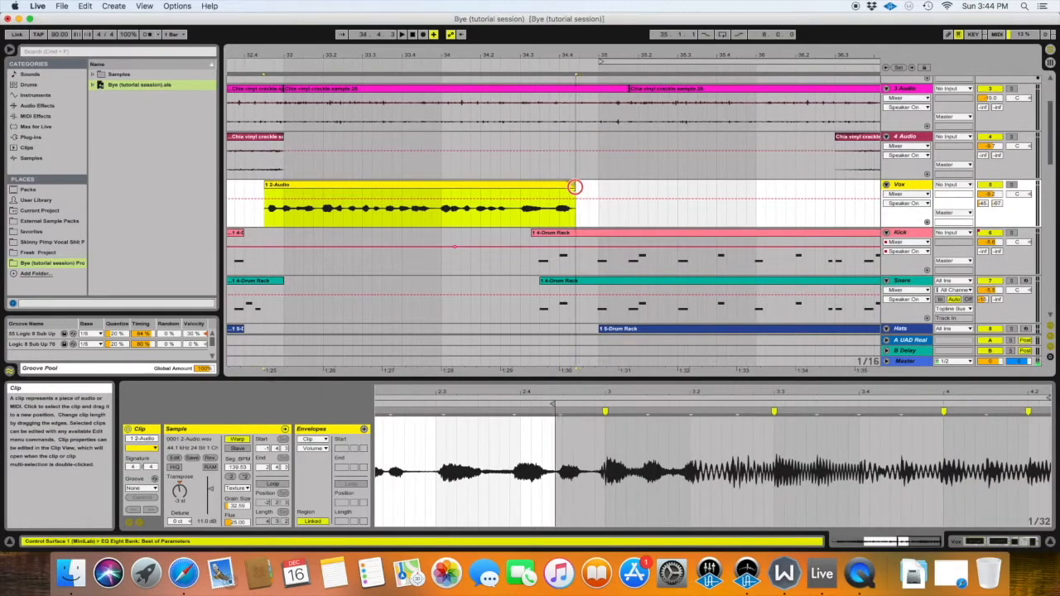
Step: Shorten the Tambs clip starting at bar 33 so it ends at 34.3.4, and play it from 33.1.1
{"action": "scroll", "coordinate": [567, 190], "scroll_direction": "down", "scroll_amount": 5}
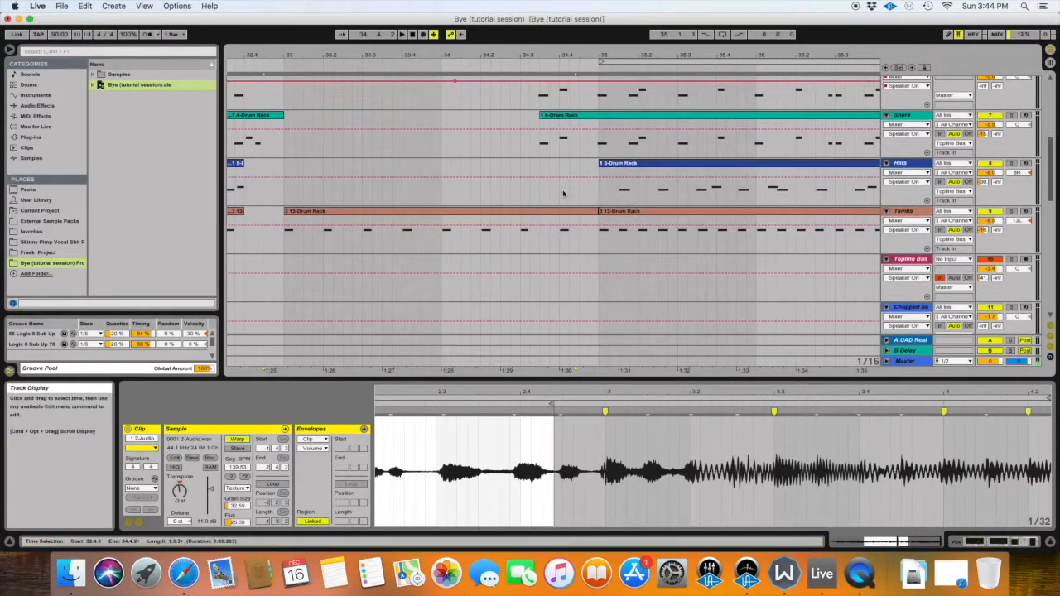
{"action": "left_click_drag", "start_coordinate": [596, 220], "coordinate": [547, 212]}
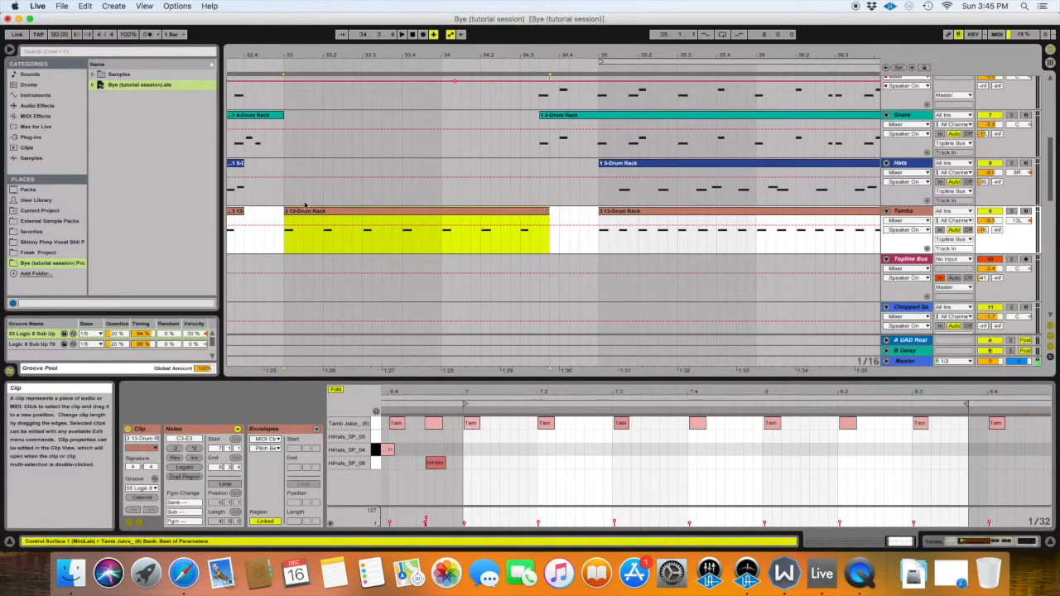
{"action": "key", "text": "space"}
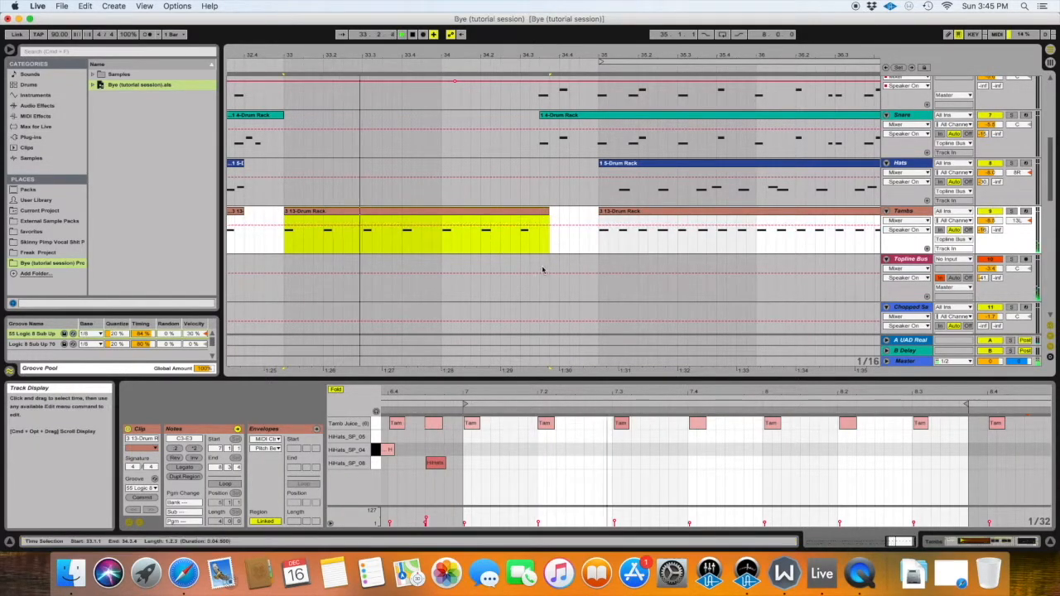
Step: Listen through the transition into bar 35 and examine the audio and vocal tracks across bars 31–51
{"action": "scroll", "coordinate": [539, 268], "scroll_direction": "up", "scroll_amount": 3}
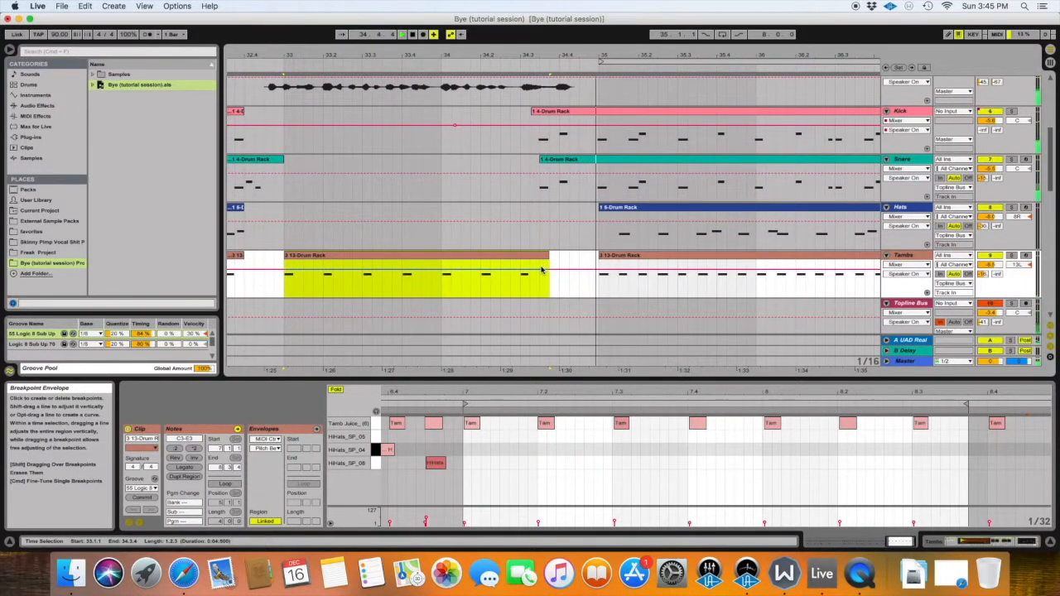
{"action": "scroll", "coordinate": [486, 266], "scroll_direction": "up", "scroll_amount": 10}
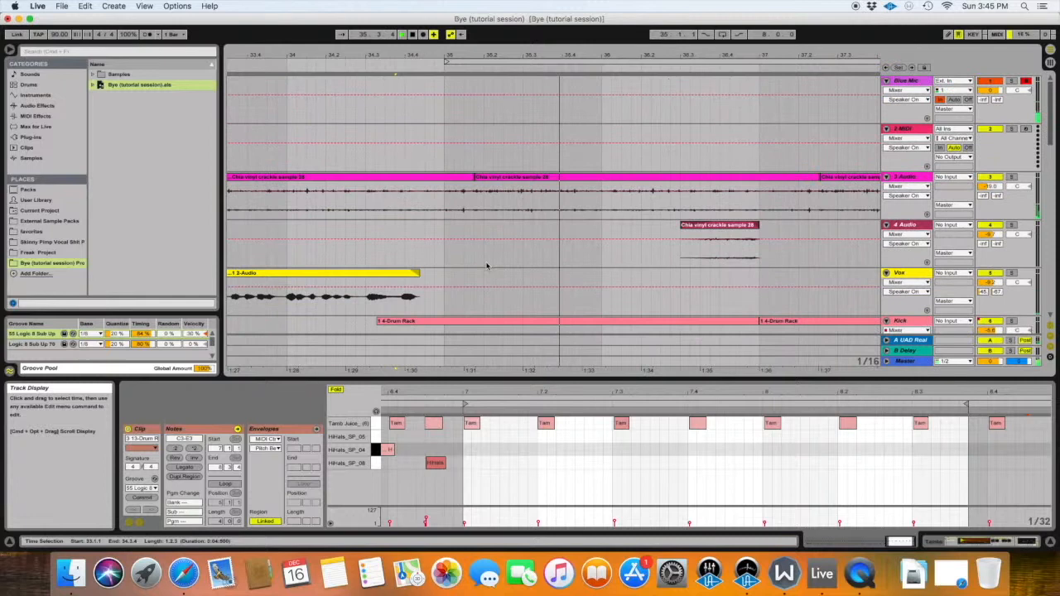
{"action": "left_click_drag", "start_coordinate": [352, 55], "coordinate": [406, 157]}
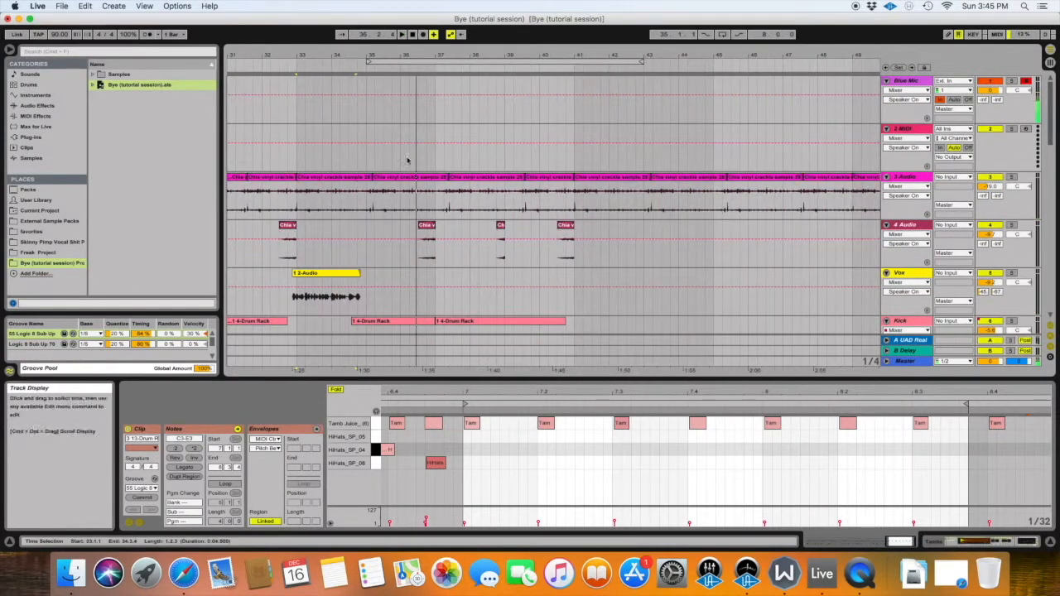
{"action": "scroll", "coordinate": [408, 160], "scroll_direction": "right", "scroll_amount": 3}
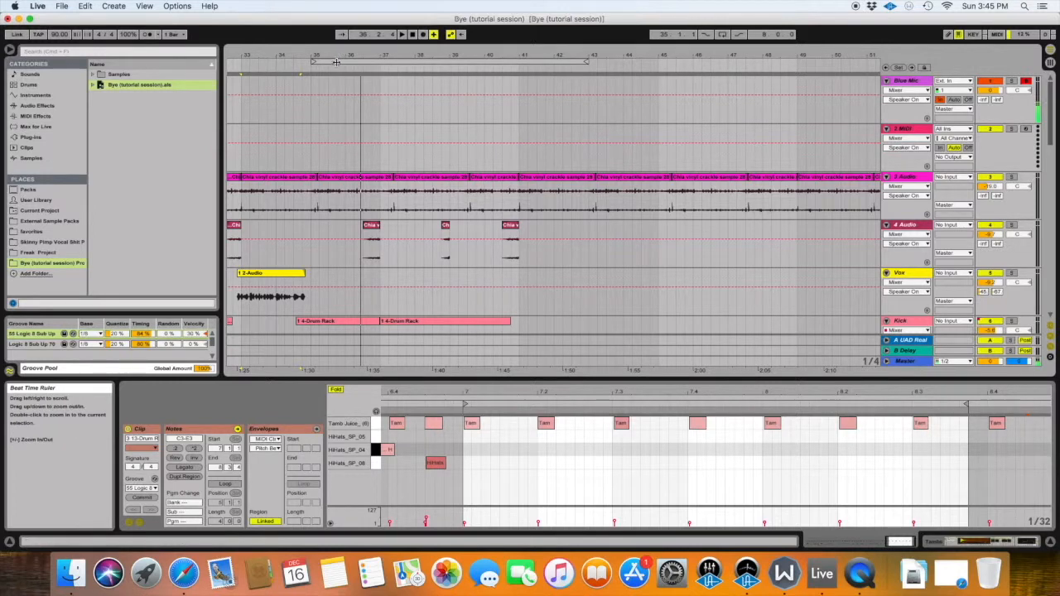